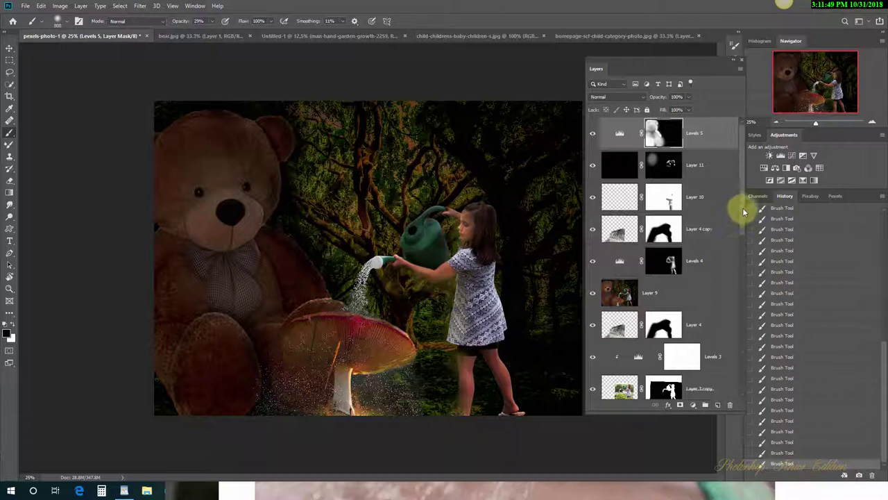
drag(739, 232, 748, 214)
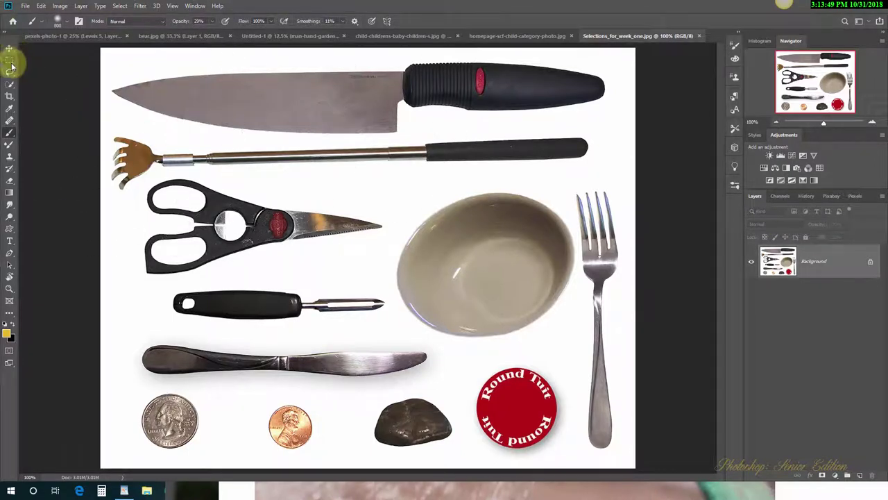
- Draw a rectangular marquee selection around the large kitchen knife's blade
drag(9, 60, 54, 62)
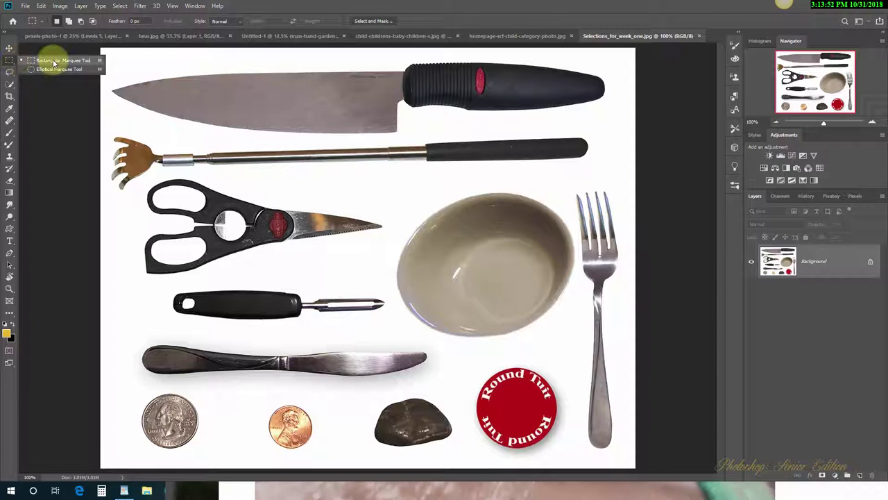
click(53, 62)
drag(168, 72, 394, 134)
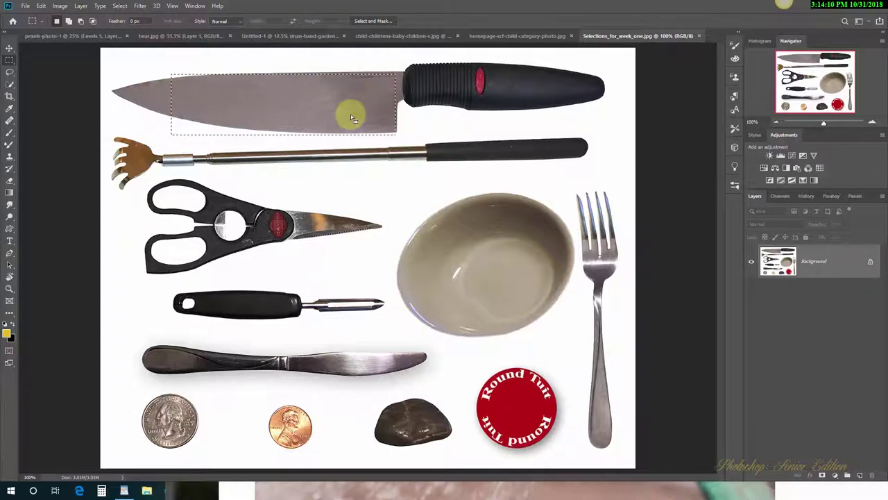
- Trace a freehand Lasso selection around the large kitchen knife's blade
click(10, 71)
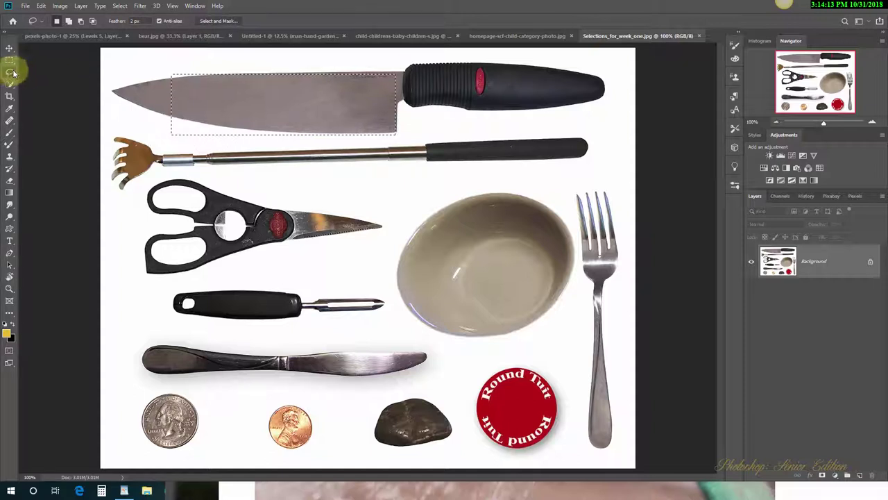
click(129, 82)
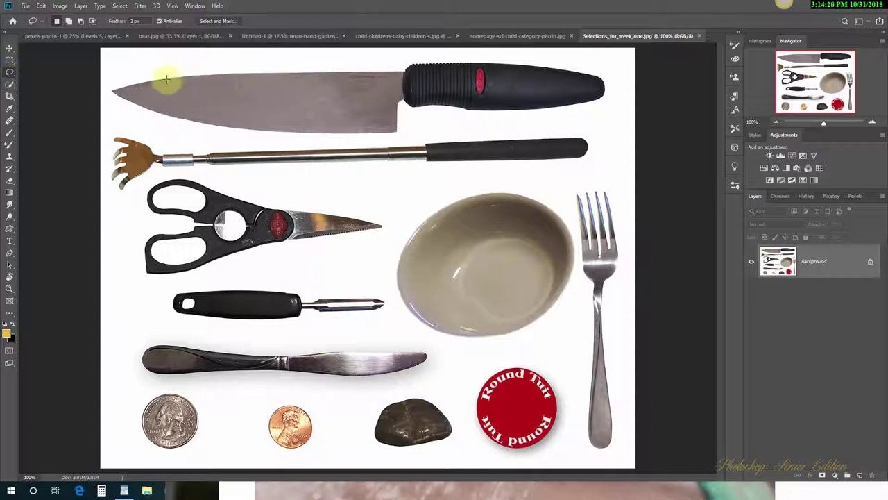
mouse_move(169, 79)
mouse_down()
mouse_move(390, 76)
mouse_move(397, 125)
mouse_move(284, 131)
mouse_move(143, 113)
mouse_move(108, 91)
mouse_up()
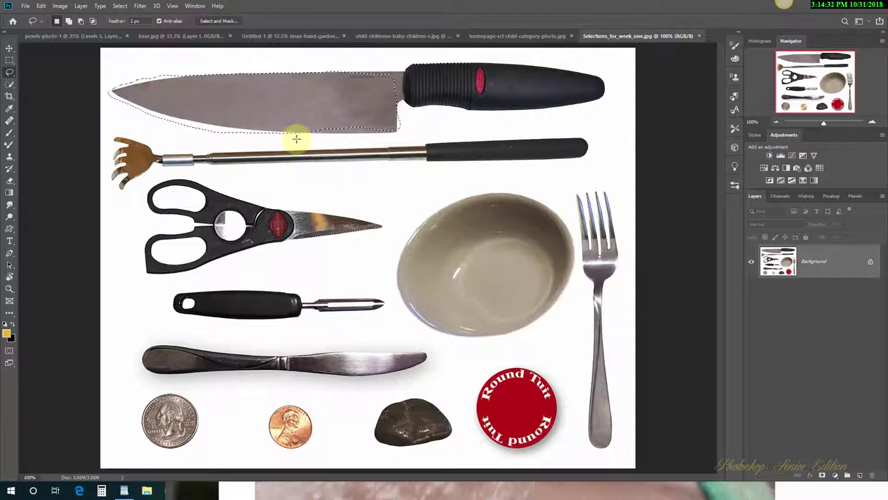
- Add the large knife's handle to the blade selection with the Quick Selection tool
click(9, 85)
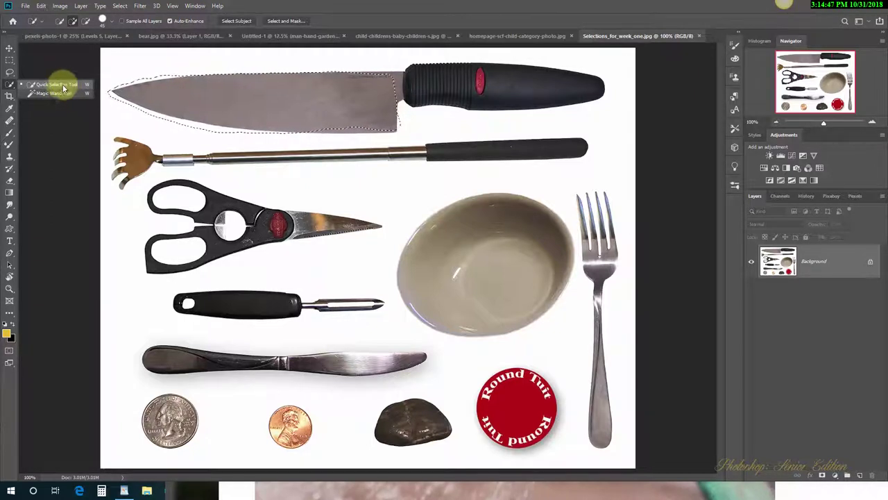
click(59, 85)
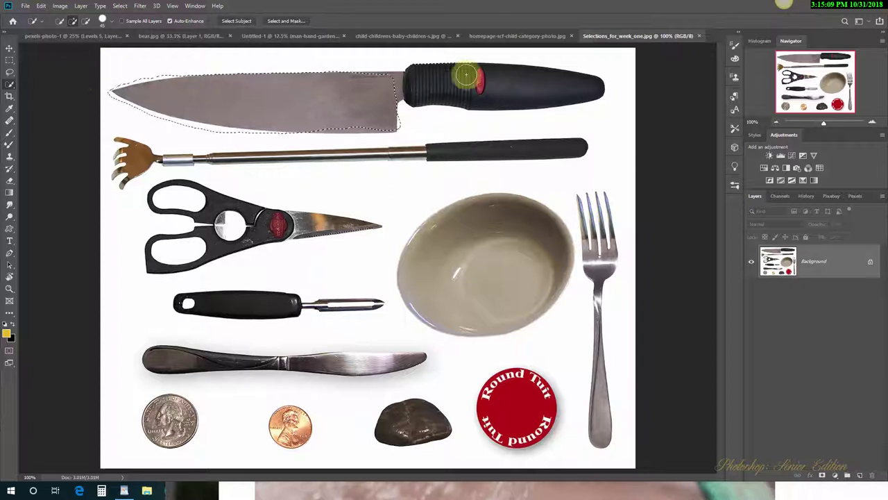
mouse_move(466, 75)
mouse_down()
mouse_move(576, 86)
mouse_move(455, 87)
mouse_move(576, 87)
mouse_up()
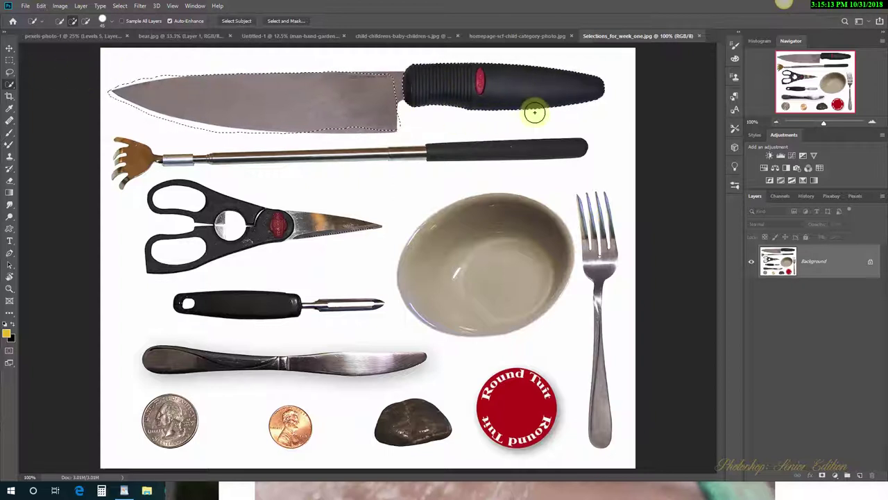
mouse_move(534, 113)
mouse_down()
mouse_move(588, 87)
mouse_move(521, 80)
mouse_move(406, 91)
mouse_move(461, 97)
mouse_move(554, 84)
mouse_move(437, 77)
mouse_move(418, 90)
mouse_move(374, 86)
mouse_move(128, 117)
mouse_move(234, 112)
mouse_move(168, 95)
mouse_move(228, 116)
mouse_move(247, 104)
mouse_move(144, 82)
mouse_move(142, 95)
mouse_move(231, 117)
mouse_move(276, 120)
mouse_up()
- Clear the selection and select the whole large knife, handle and blade, with Quick Selection
key(ctrl+d)
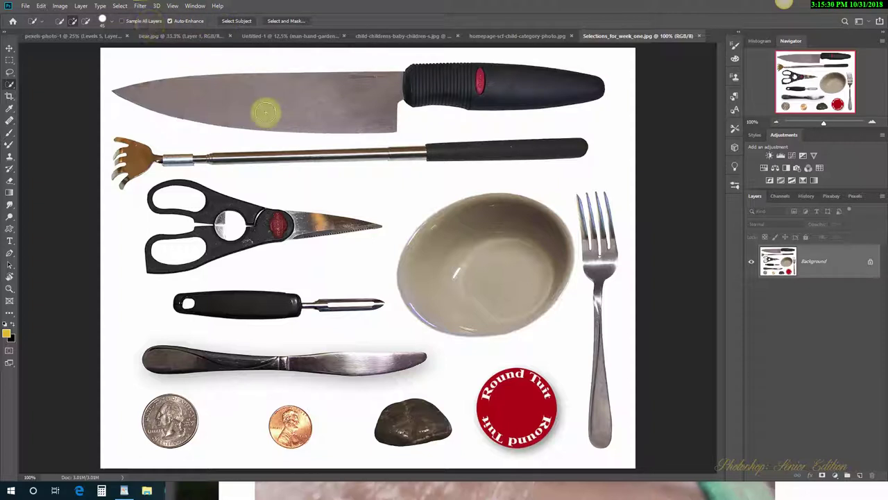
click(120, 6)
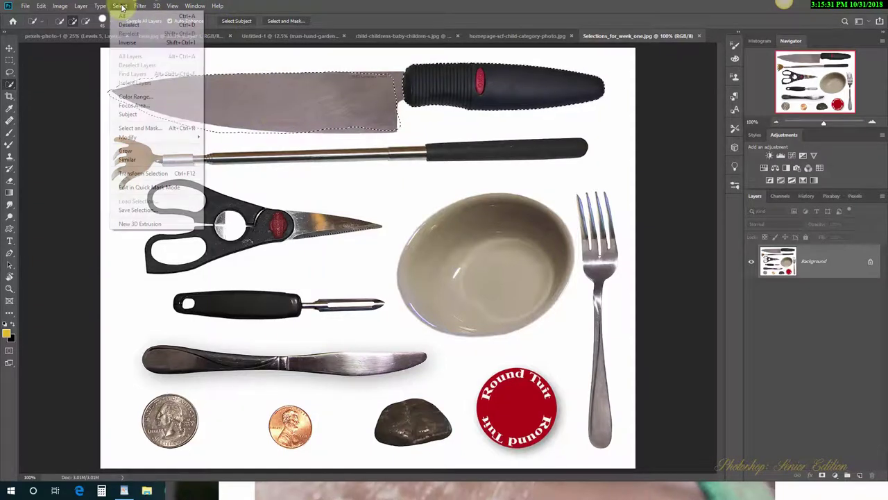
click(194, 25)
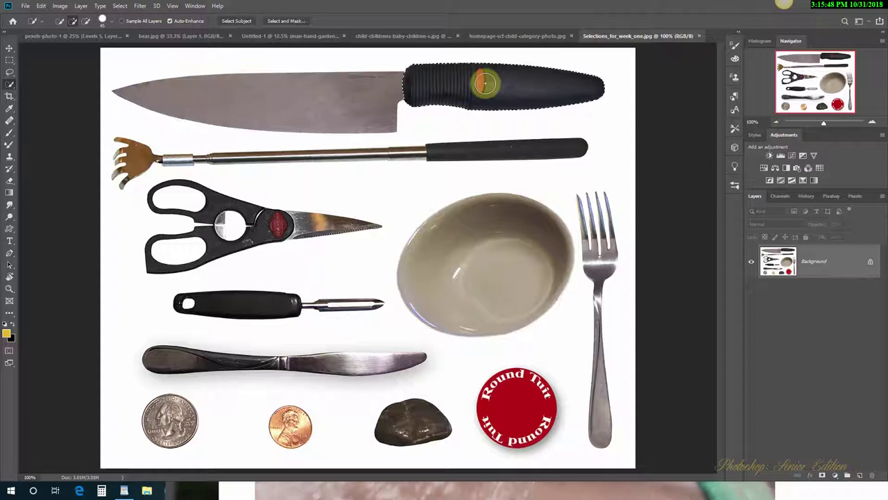
click(382, 87)
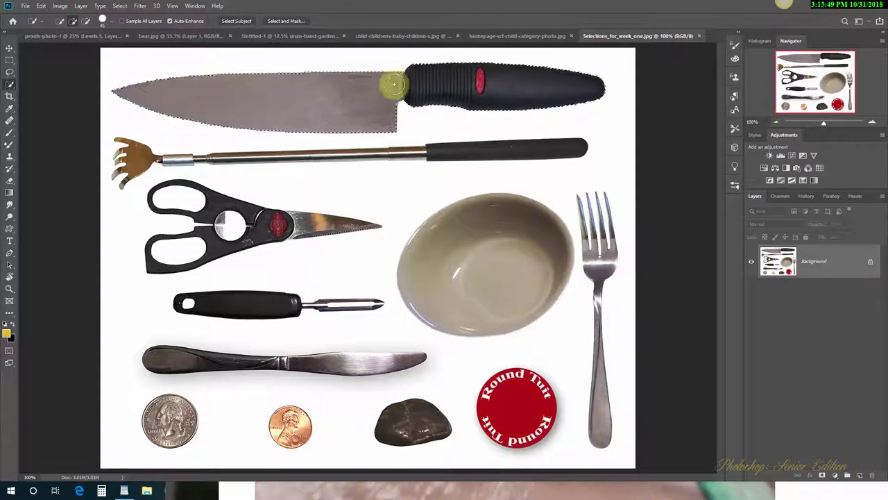
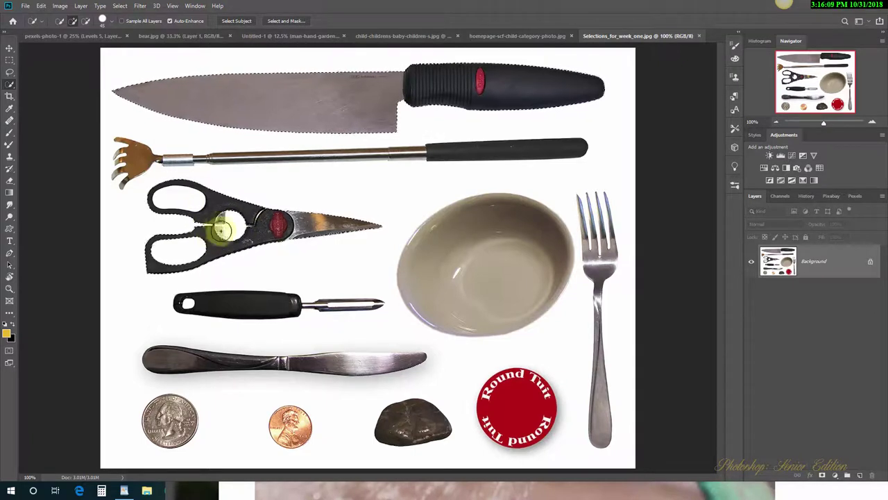
- Refine the Quick Selection of the scissors around their central hole
mouse_move(240, 229)
mouse_down()
mouse_move(271, 239)
mouse_move(229, 224)
mouse_up()
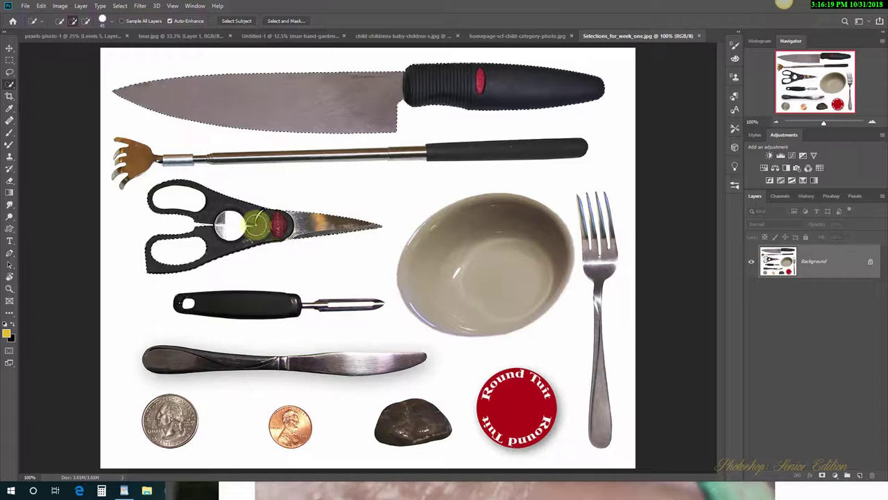
drag(256, 224, 231, 222)
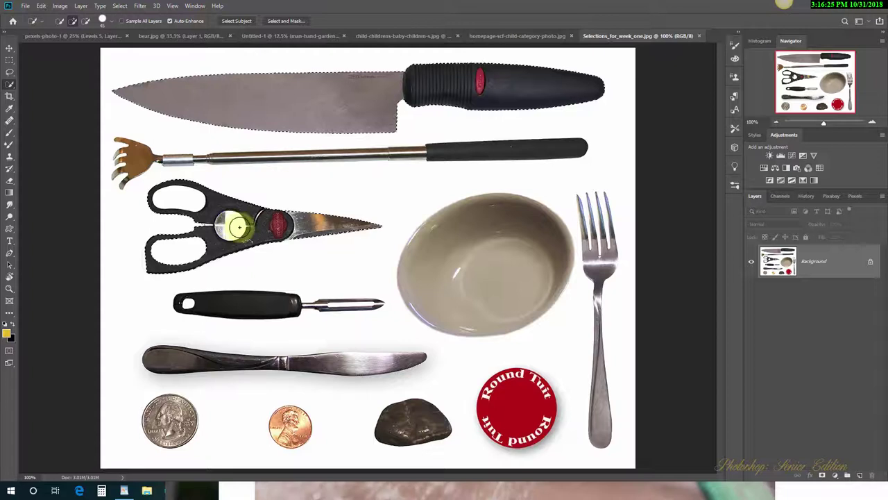
- Select only the scissors with Quick Selection and reduce the brush size to 15
key(ctrl+d)
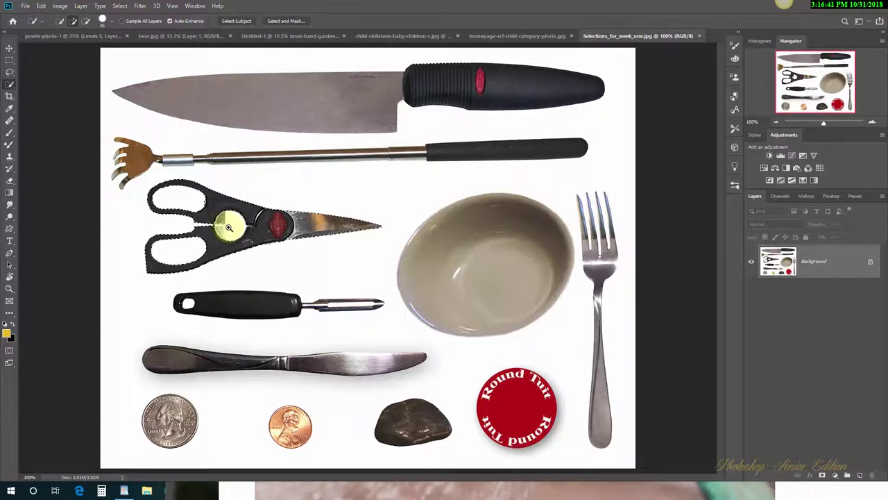
click(220, 224)
click(221, 224)
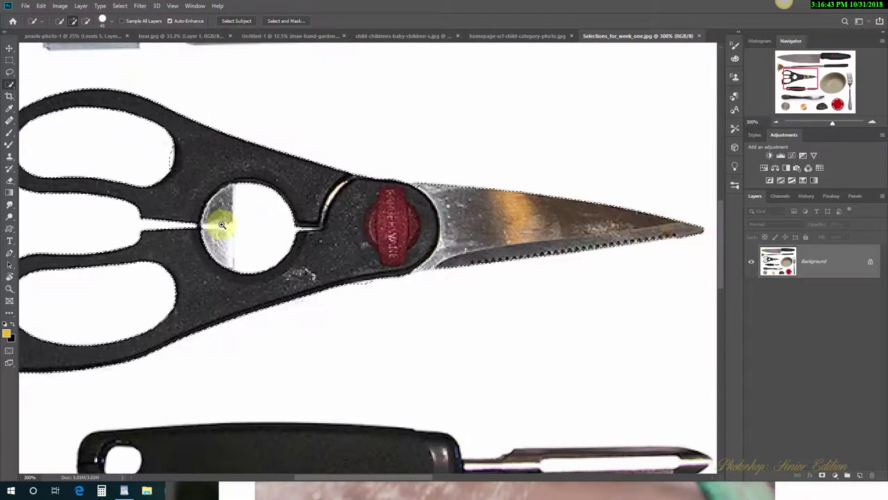
click(221, 224)
click(199, 182)
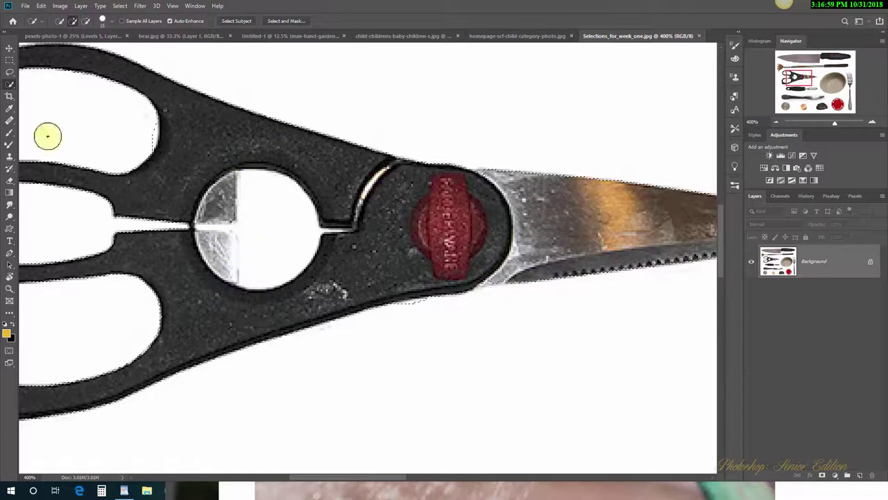
- Try rectangular marquees over the metal pieces inside the scissors' central hole and undo the last one
click(10, 61)
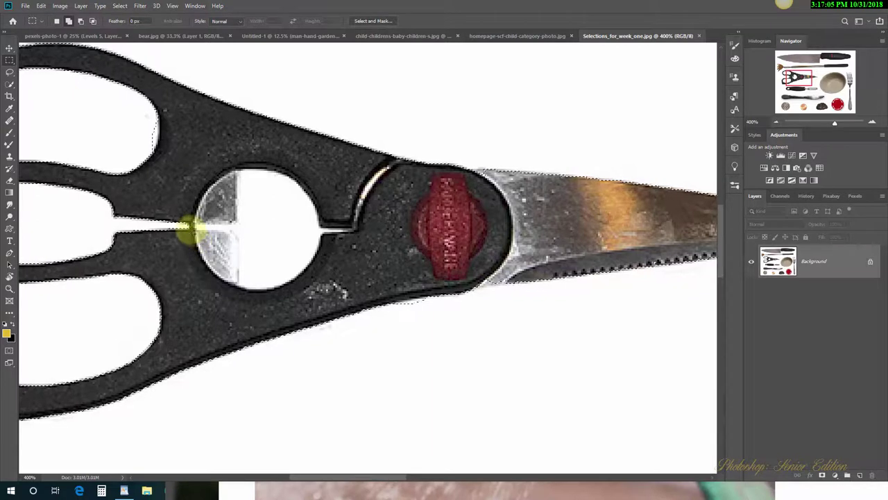
drag(192, 232, 239, 294)
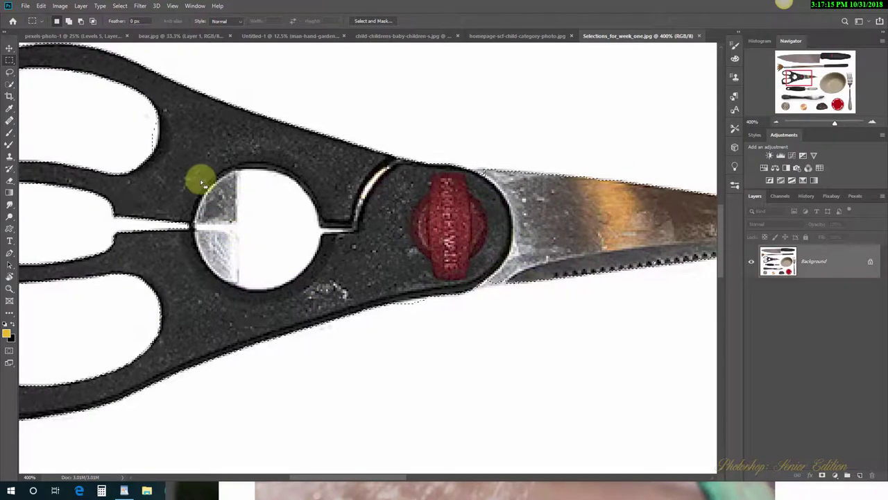
drag(179, 160, 238, 221)
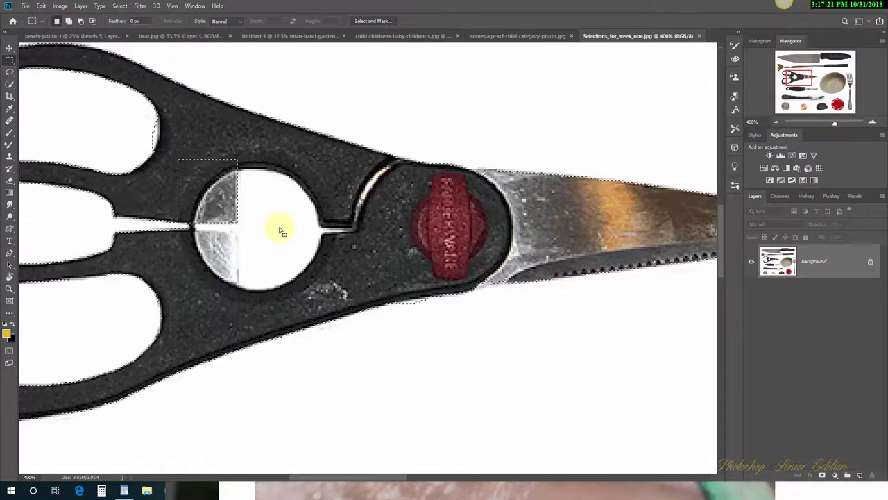
key(ctrl+z)
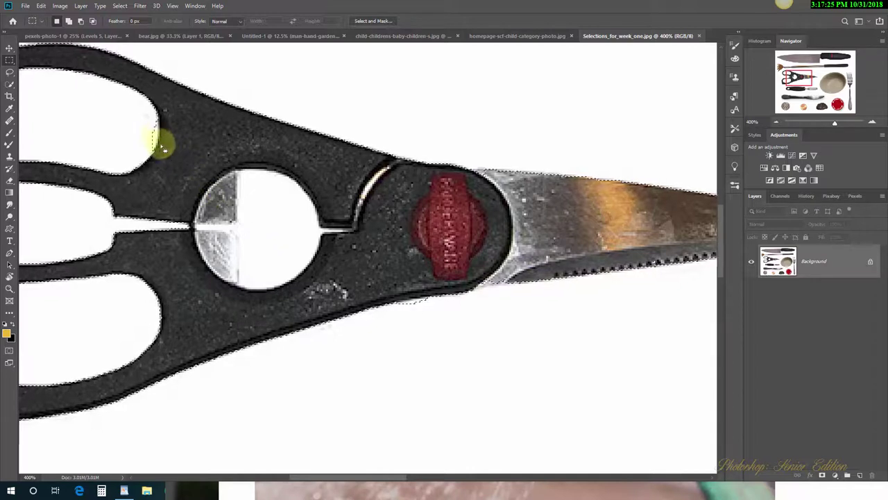
- Correct the scissors selection along the inner edge of the upper finger hole with Quick Selection
click(9, 83)
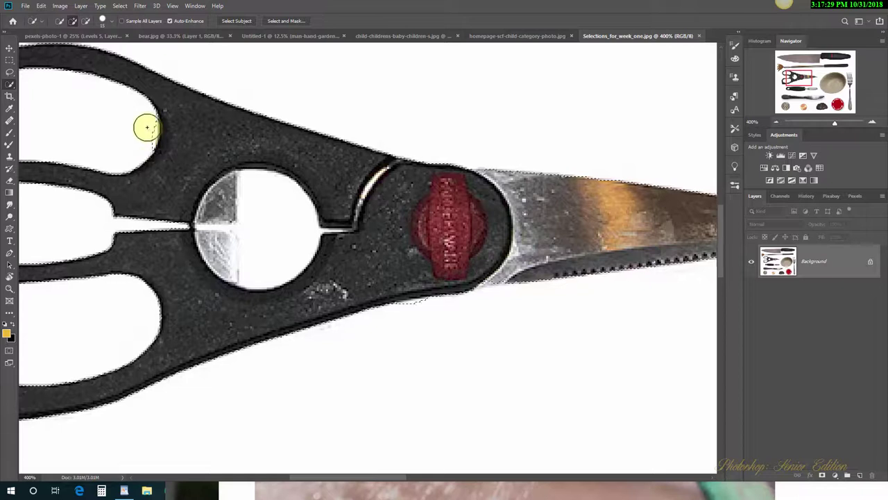
click(178, 152)
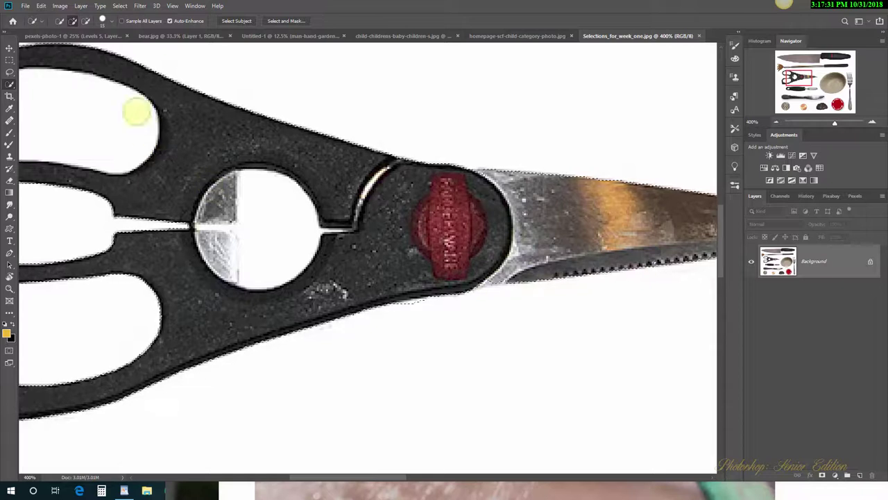
drag(332, 163, 182, 145)
- Subtract the white areas inside the scissors' finger holes and central hole from the selection
key(alt)
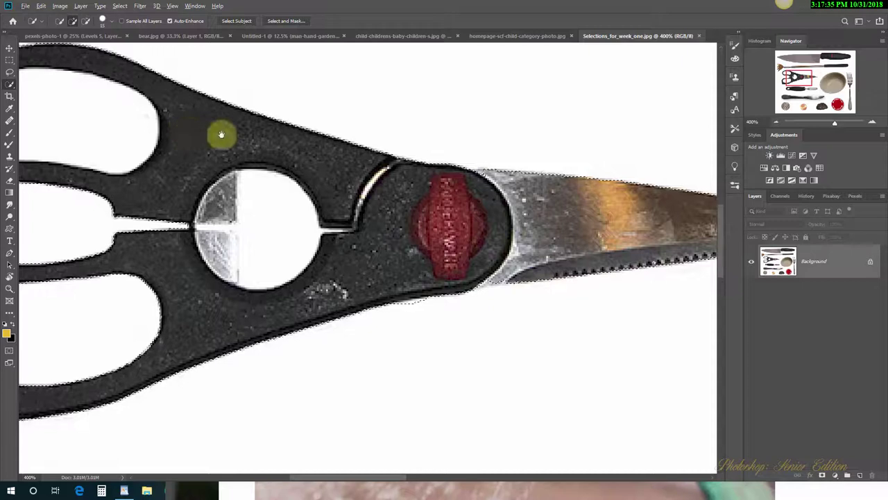
scroll(180, 130, left, 3)
key(alt)
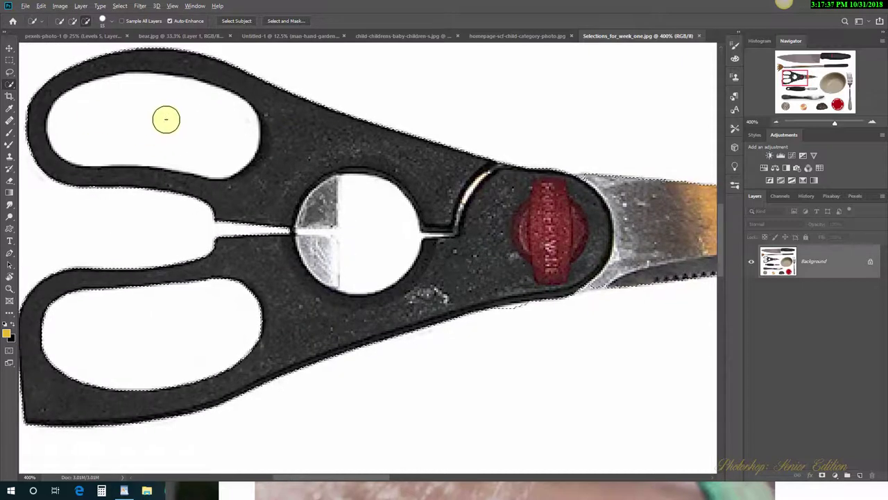
mouse_move(166, 119)
mouse_down()
mouse_move(224, 132)
mouse_move(240, 143)
mouse_move(239, 156)
mouse_up()
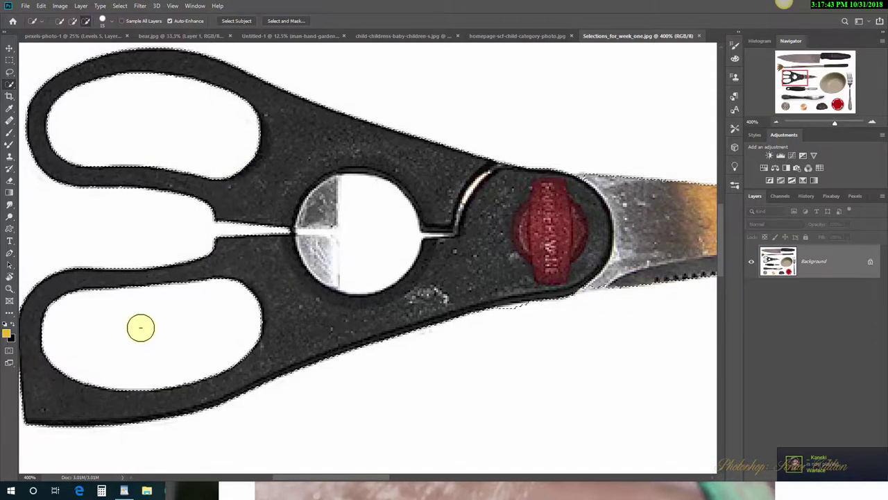
mouse_move(380, 224)
mouse_down()
mouse_move(354, 270)
mouse_move(337, 253)
mouse_move(363, 259)
mouse_up()
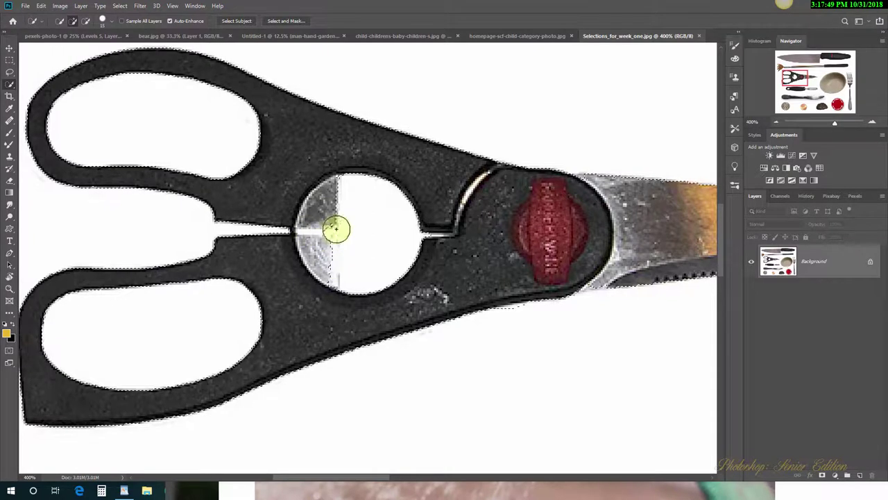
- Add the metal area along the white edge inside the central hole back to the selection
mouse_move(335, 228)
mouse_down()
mouse_move(325, 236)
mouse_move(327, 267)
mouse_up()
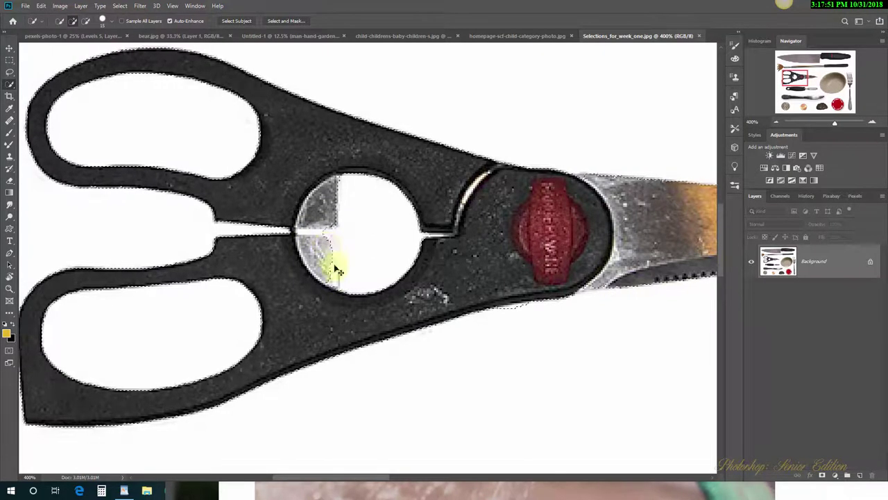
scroll(326, 246, up, 1)
click(342, 247)
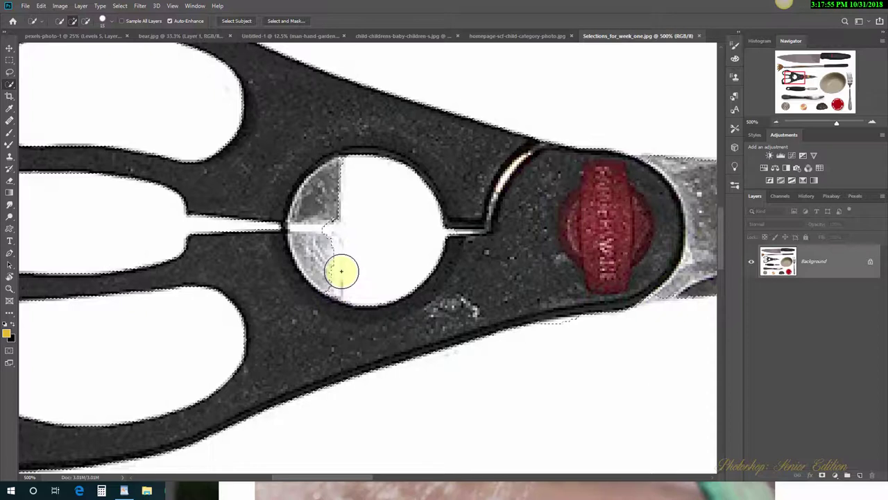
- Subtract the stray selected bit in the gap between the two metal pieces of the central hole with the Lasso
key(v)
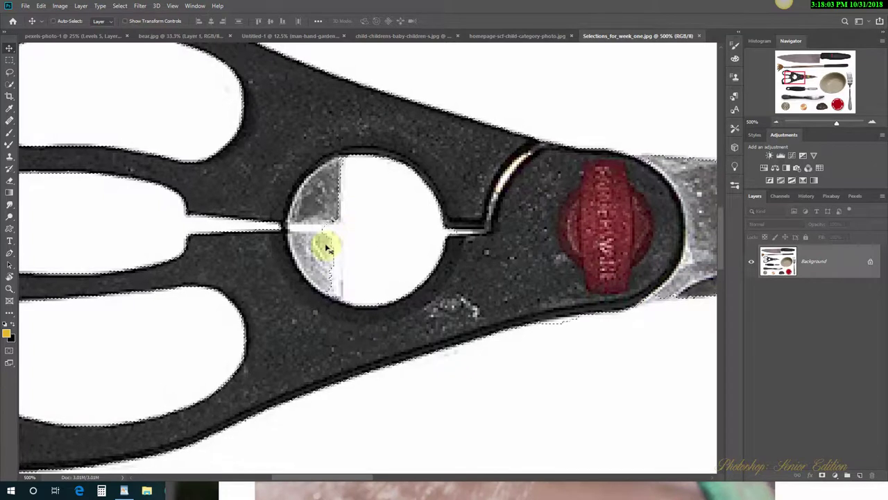
click(9, 72)
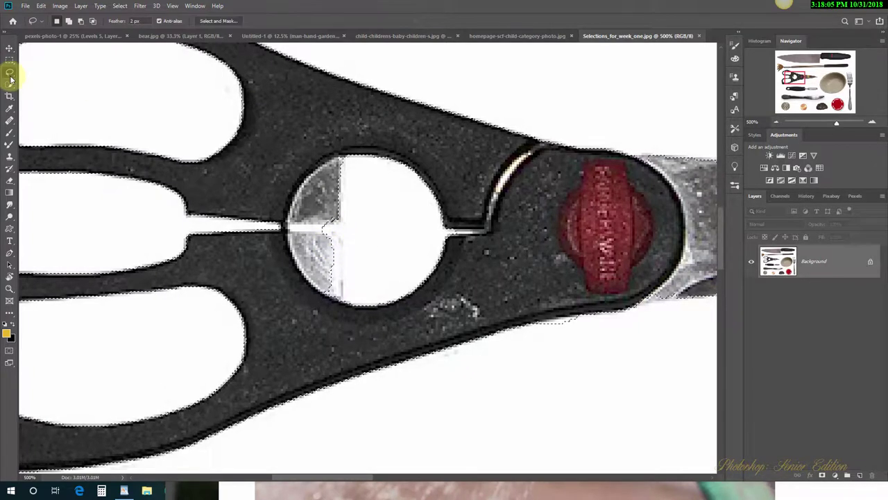
key(alt)
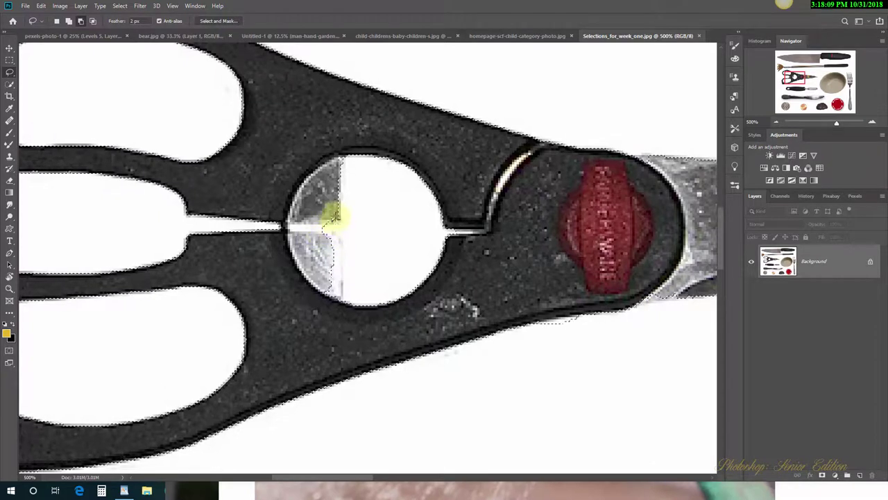
drag(329, 229, 335, 215)
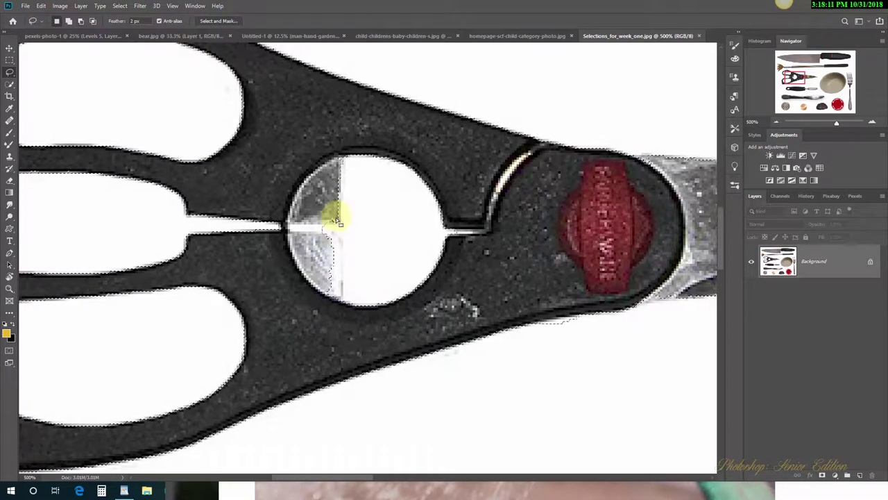
- Add the missing edge of the lower metal piece inside the scissors' central hole to the selection with the Lasso
key(shift)
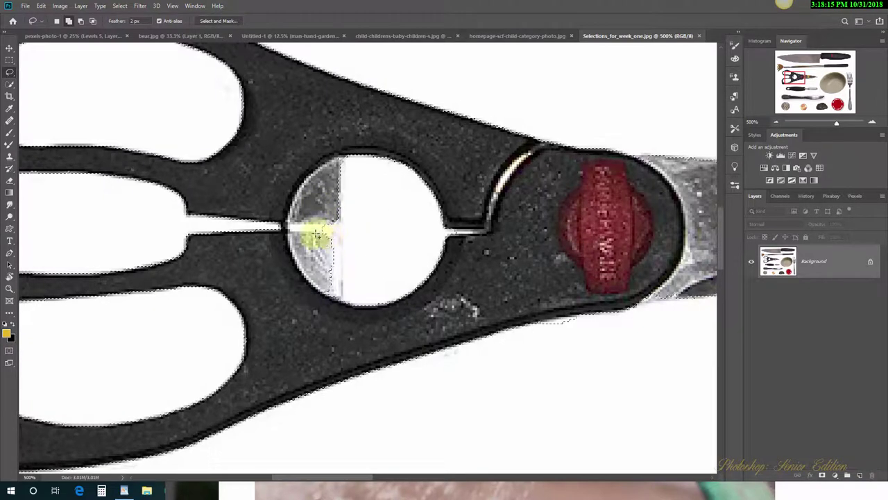
drag(332, 237, 338, 281)
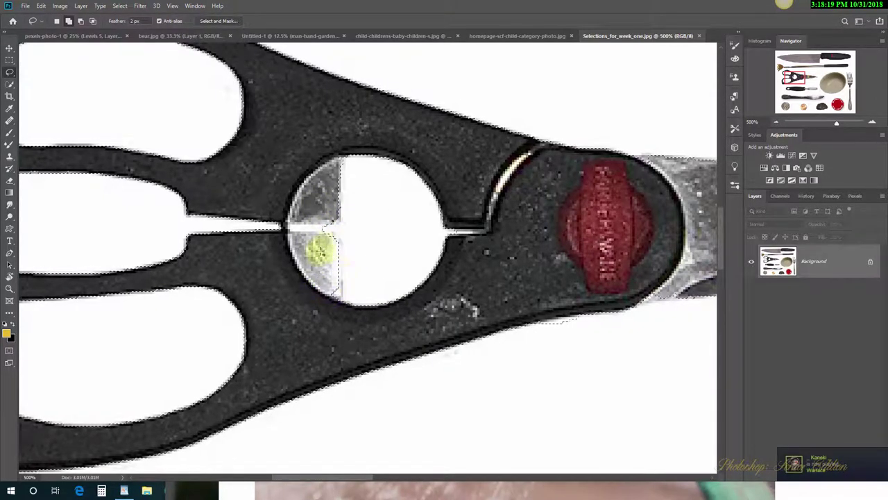
drag(319, 251, 324, 228)
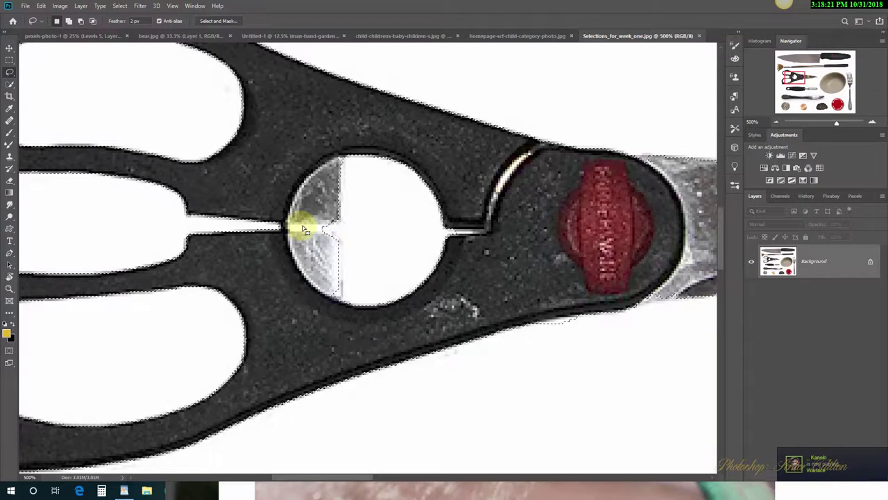
- Subtract the white gap between the upper and lower metal pieces of the central hole from the selection
key(alt)
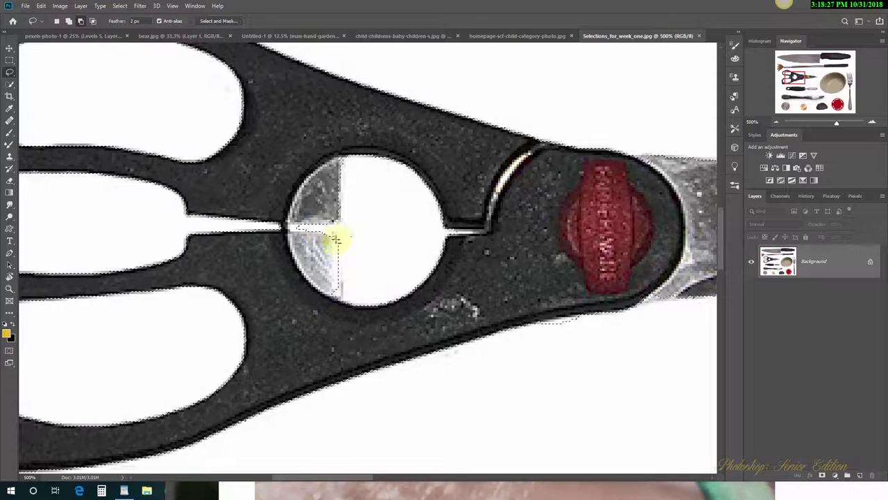
mouse_move(335, 239)
mouse_down()
mouse_move(309, 236)
mouse_move(325, 186)
mouse_move(315, 243)
mouse_move(301, 253)
mouse_move(301, 225)
mouse_up()
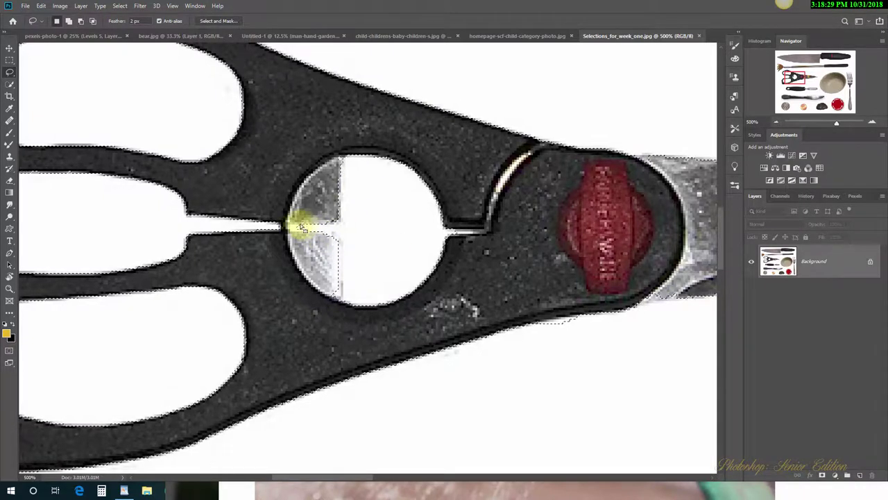
key(alt)
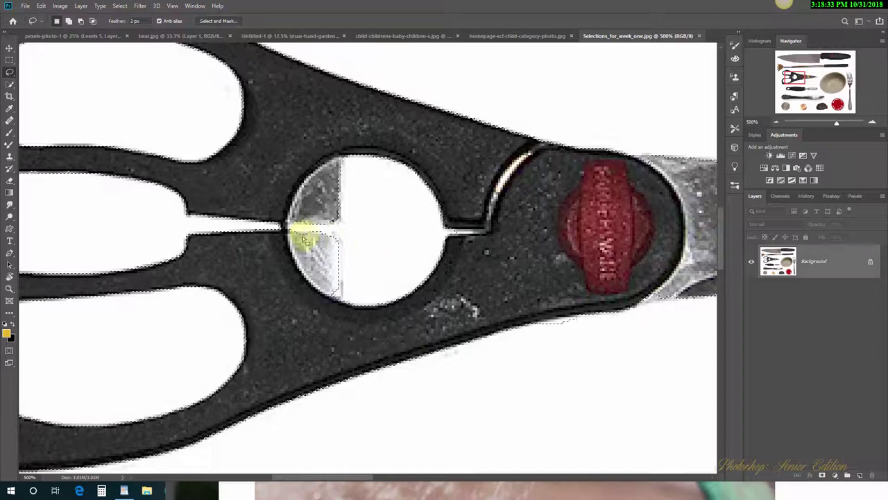
key(shift)
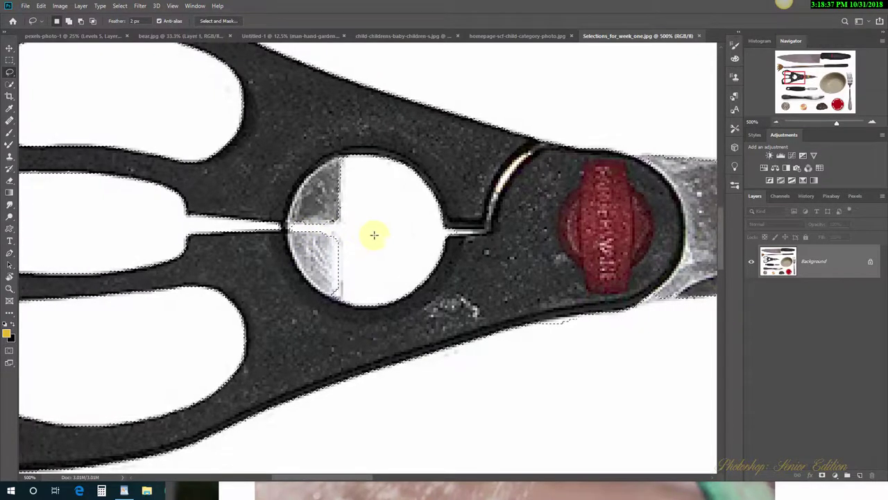
- Copy the selected scissors to a new layer
key(ctrl+minus)
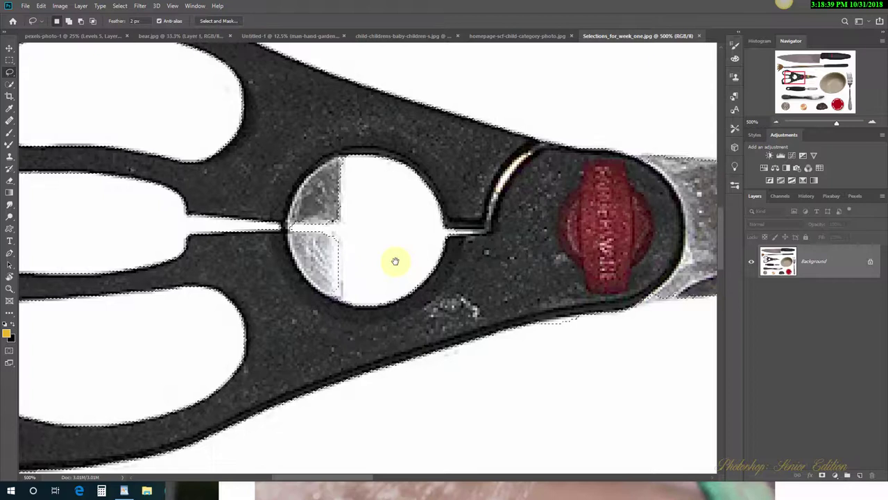
key(ctrl+minus)
key(ctrl+minus)
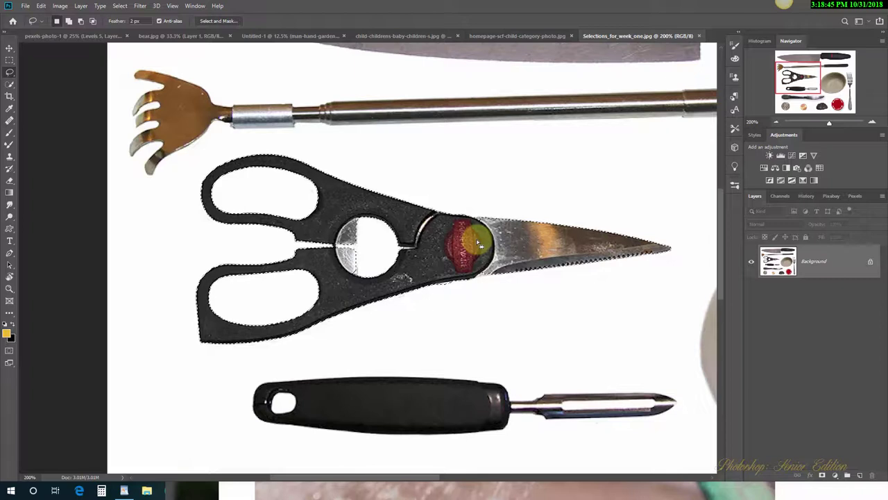
key(ctrl+j)
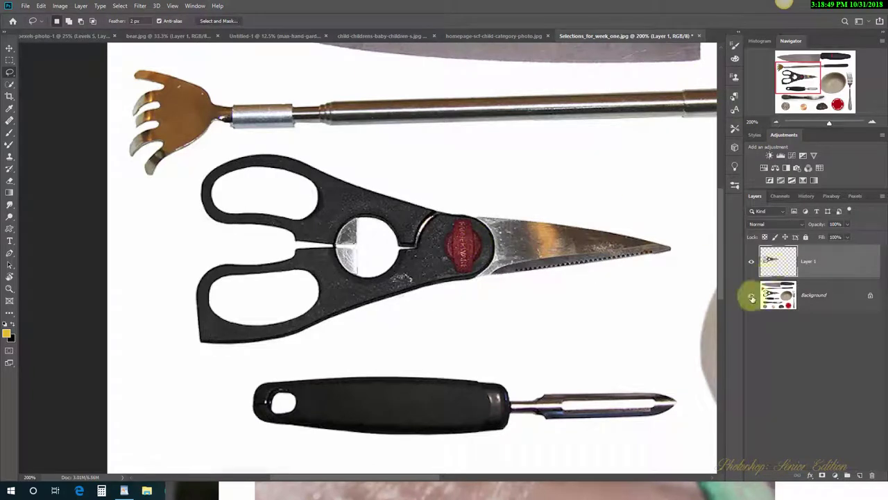
- Check the cut-out scissors with the Background layer temporarily hidden, and delete the copied layer
click(751, 297)
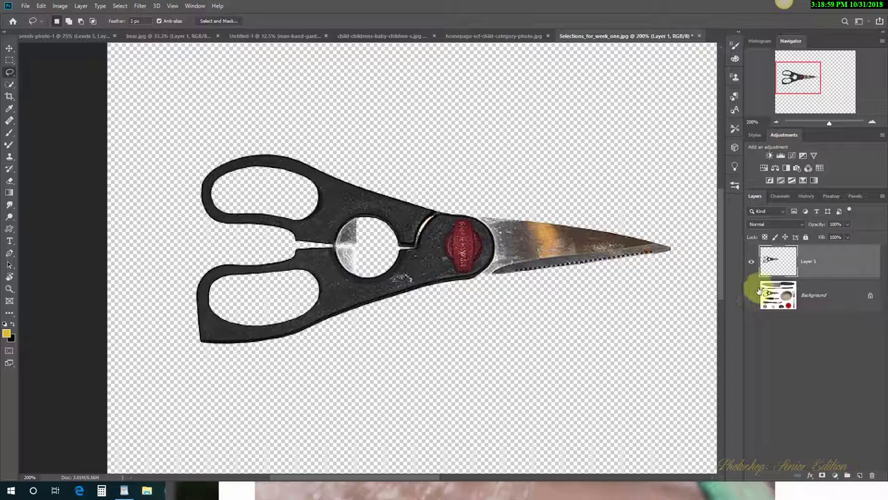
click(752, 297)
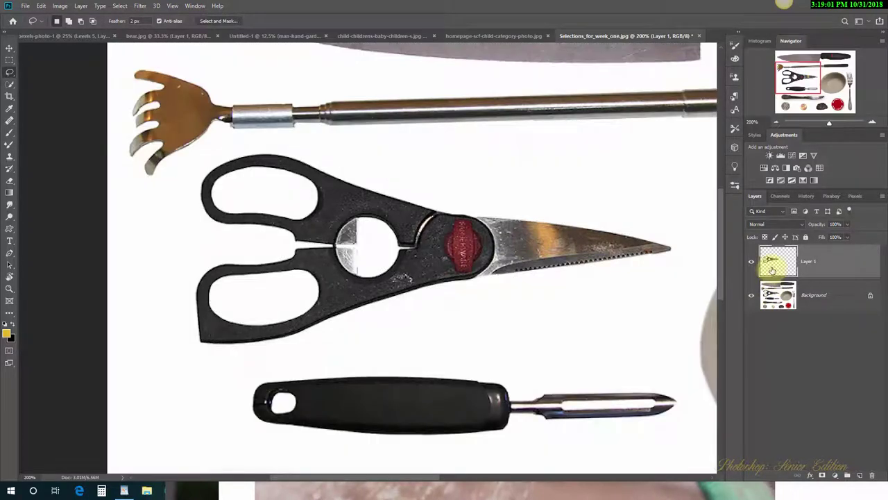
key(Delete)
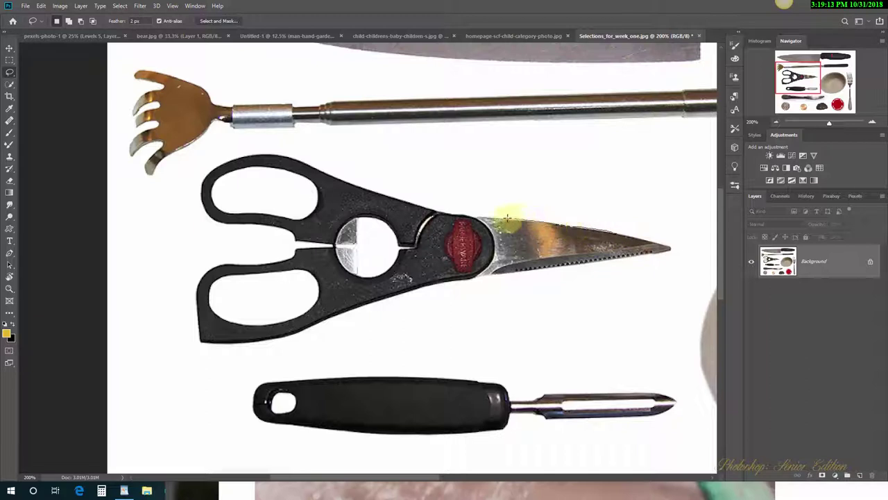
- Outline the scissors' blade roughly with a freehand Lasso selection
mouse_move(508, 219)
mouse_down()
mouse_move(453, 210)
mouse_move(439, 231)
mouse_move(447, 257)
mouse_move(542, 266)
mouse_move(673, 250)
mouse_move(649, 238)
mouse_up()
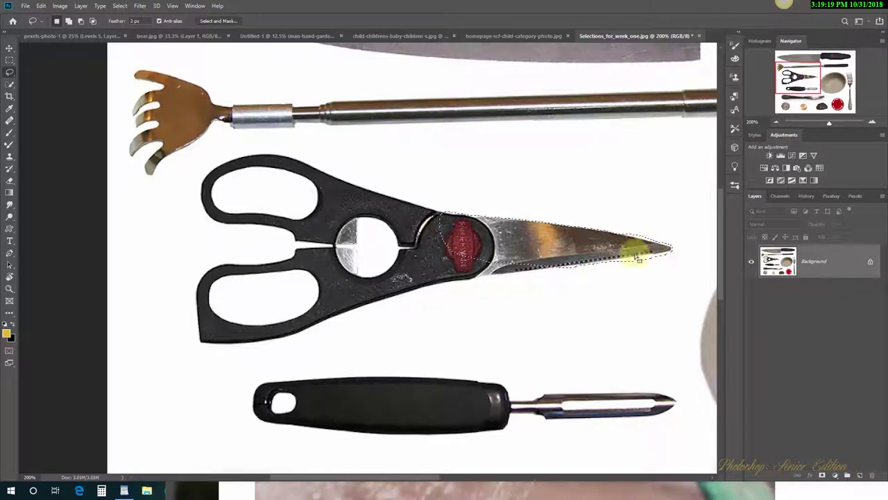
scroll(623, 247, up, 2)
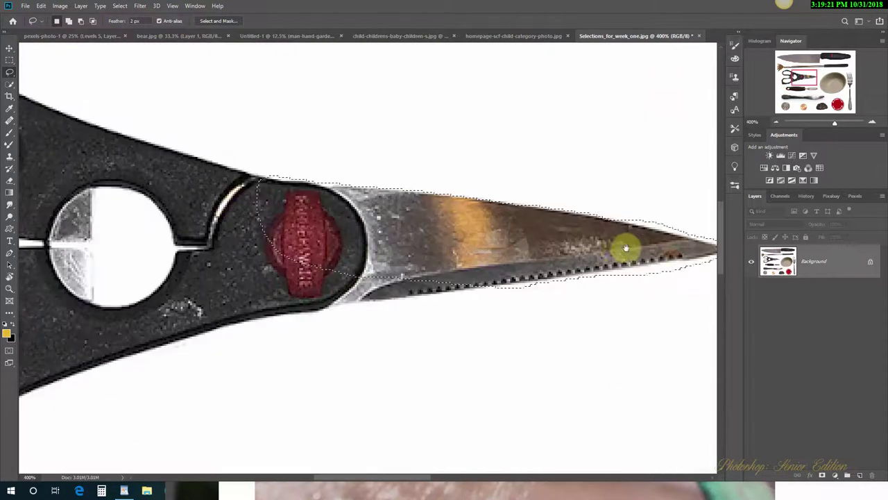
scroll(446, 243, up, 1)
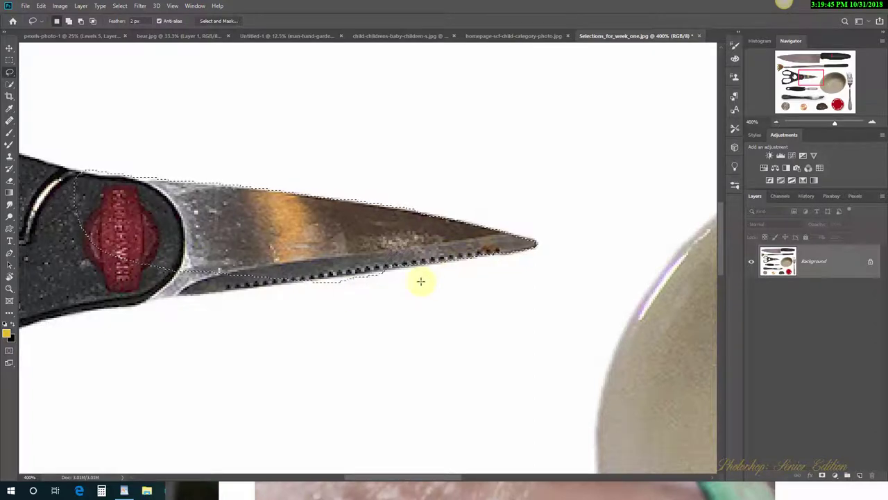
- Try to add a rectangular marquee area along the blade's serrated edge, and deselect everything
click(10, 61)
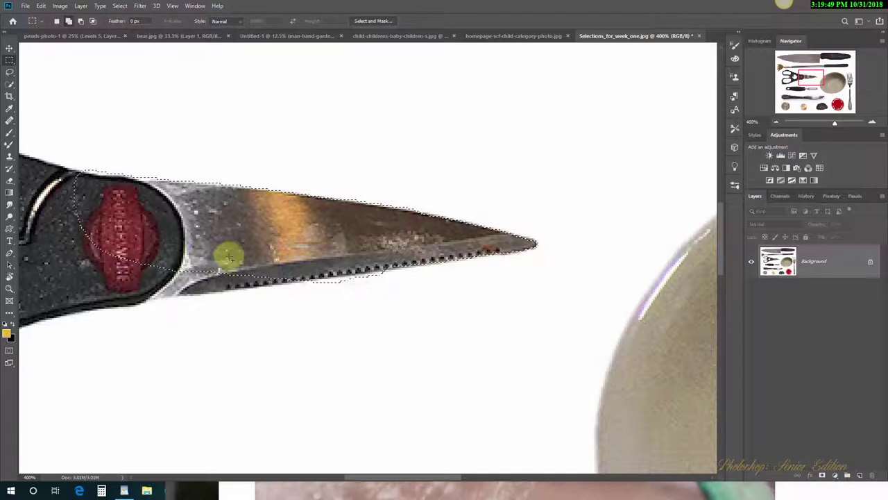
drag(208, 258, 384, 275)
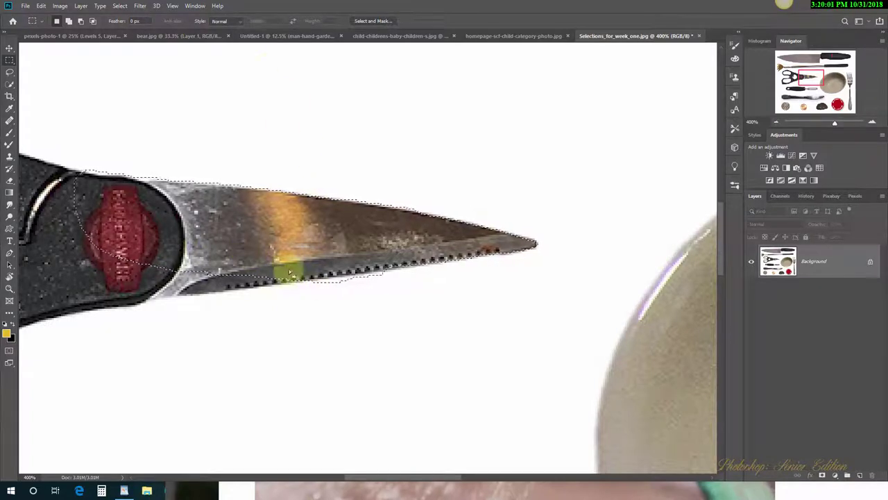
click(305, 306)
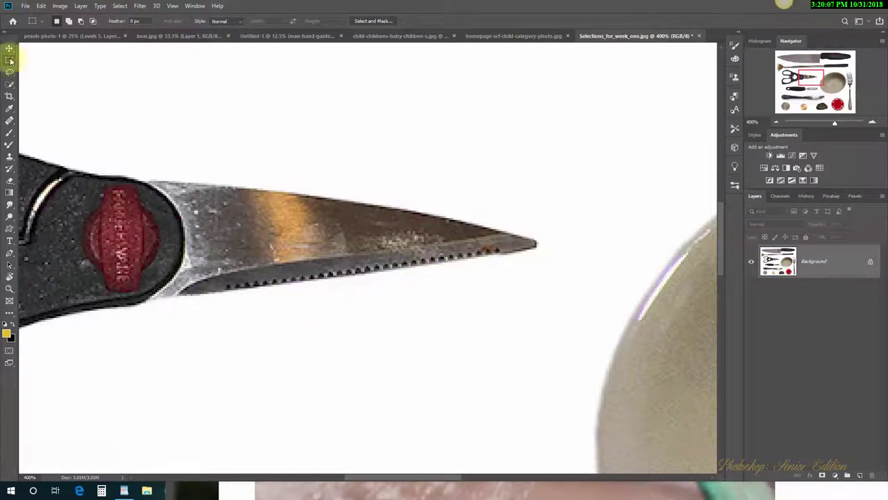
- Draw a rectangular marquee over the blade's serrated edge and transform the selection, rotating it to -7.29° and moving it flush with the edge
drag(225, 243, 499, 286)
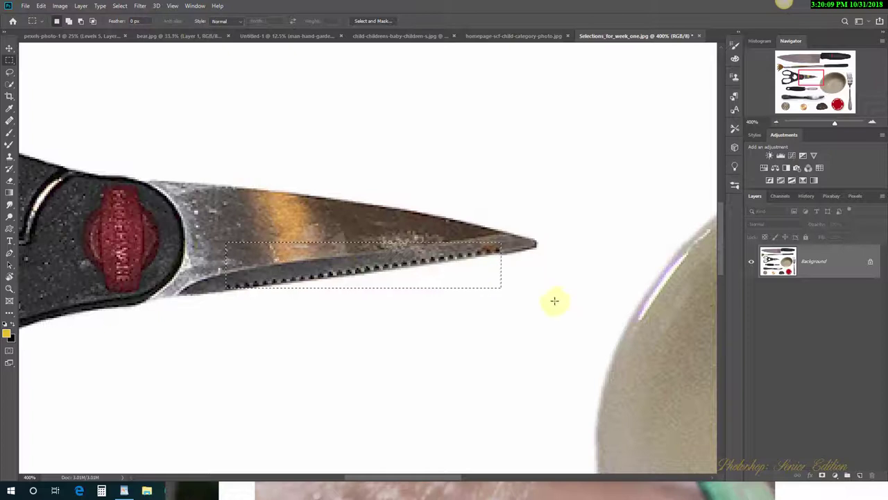
click(119, 6)
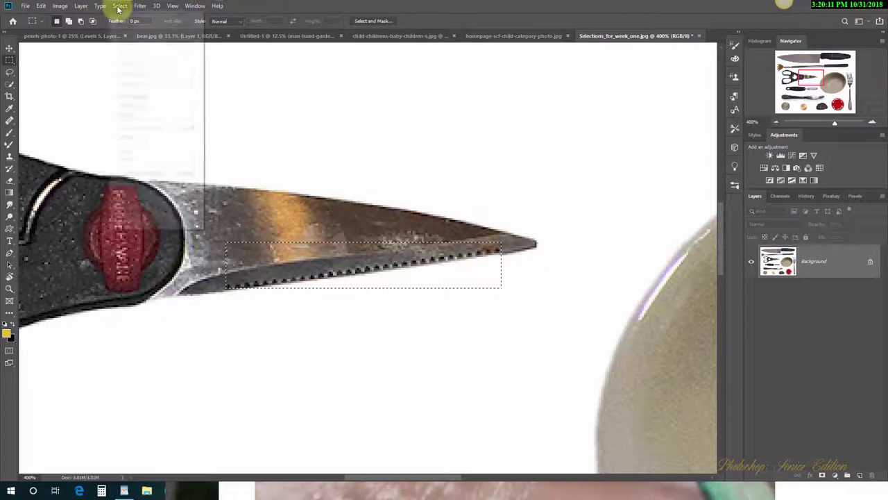
click(140, 172)
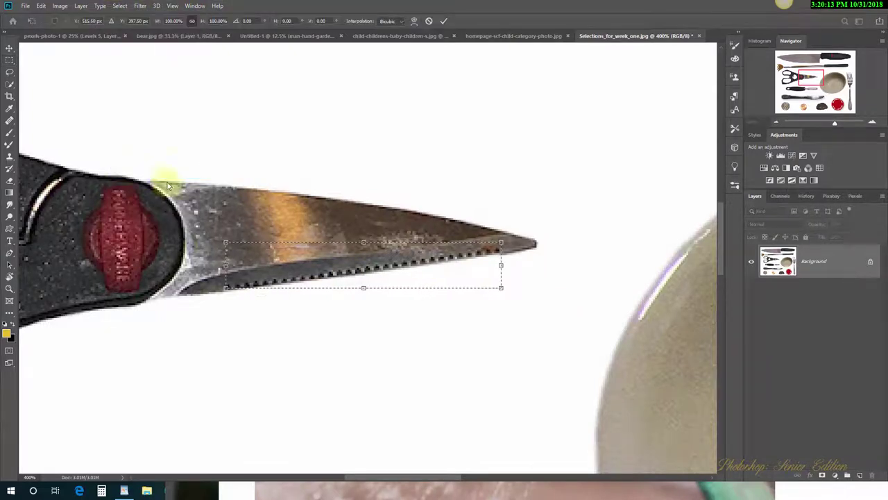
drag(529, 257, 532, 236)
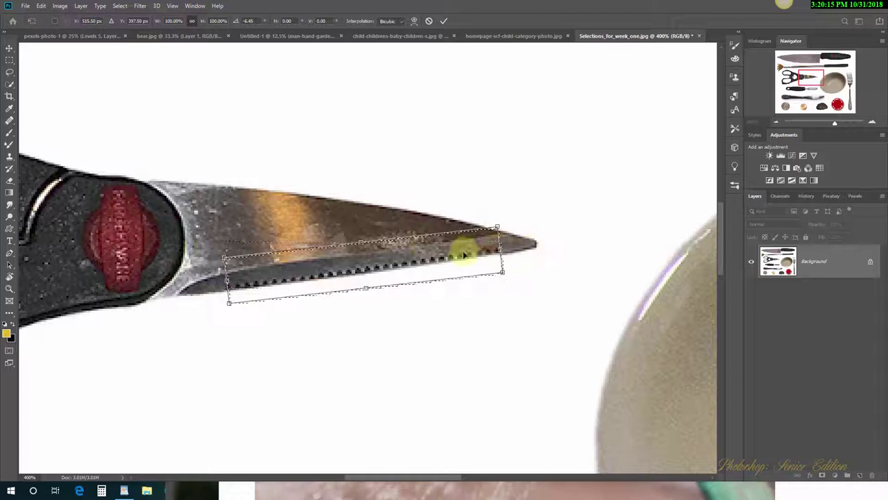
drag(463, 255, 439, 251)
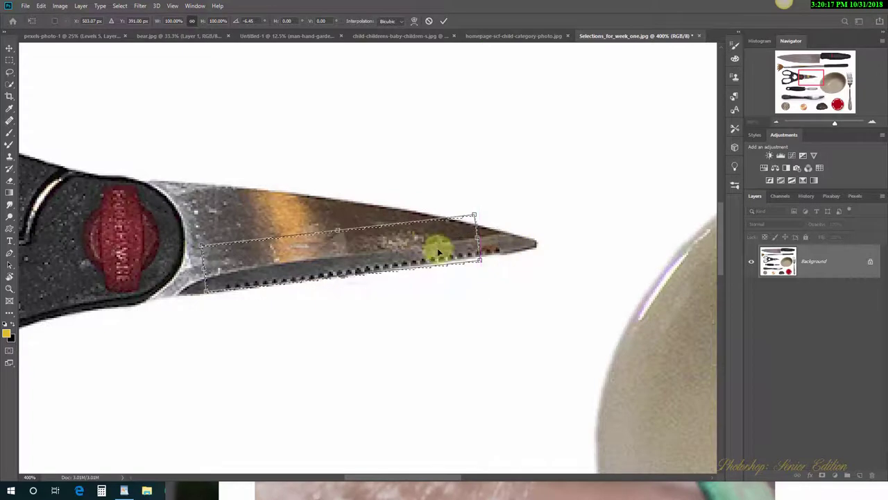
drag(497, 254, 499, 255)
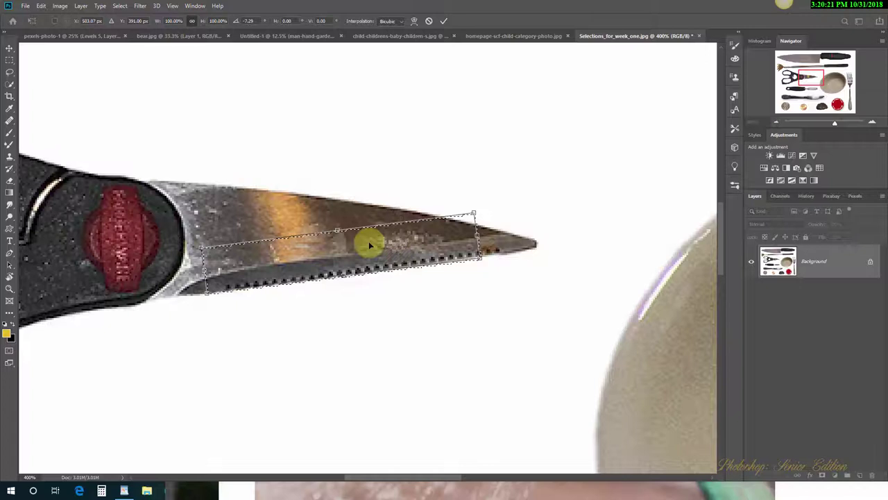
key(Return)
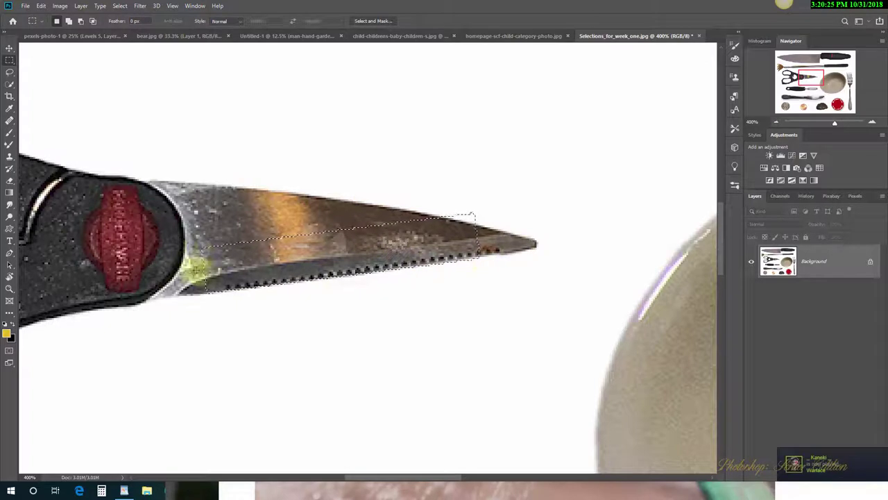
- Add the upper part of the blade to the selection with the Lasso and subtract the white corner beyond its upper edge near the tip
click(10, 72)
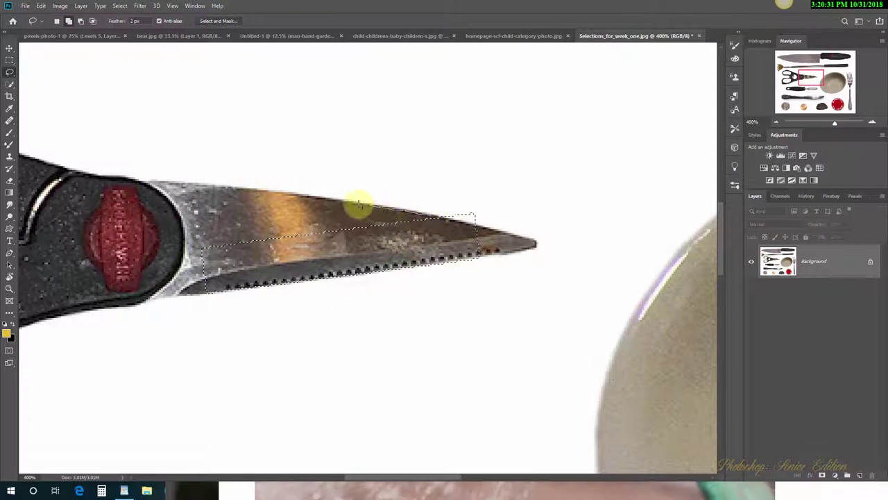
mouse_move(358, 205)
mouse_down()
mouse_move(303, 192)
mouse_move(340, 254)
mouse_move(455, 265)
mouse_up()
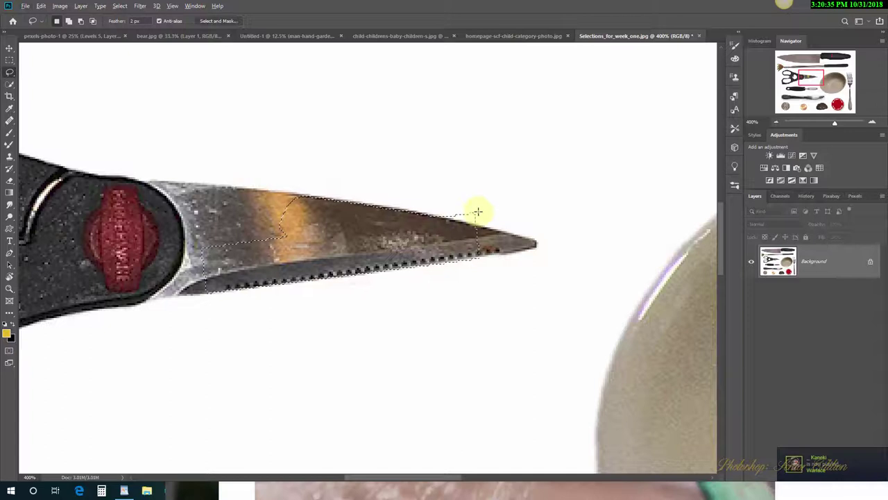
key(alt)
drag(479, 203, 432, 191)
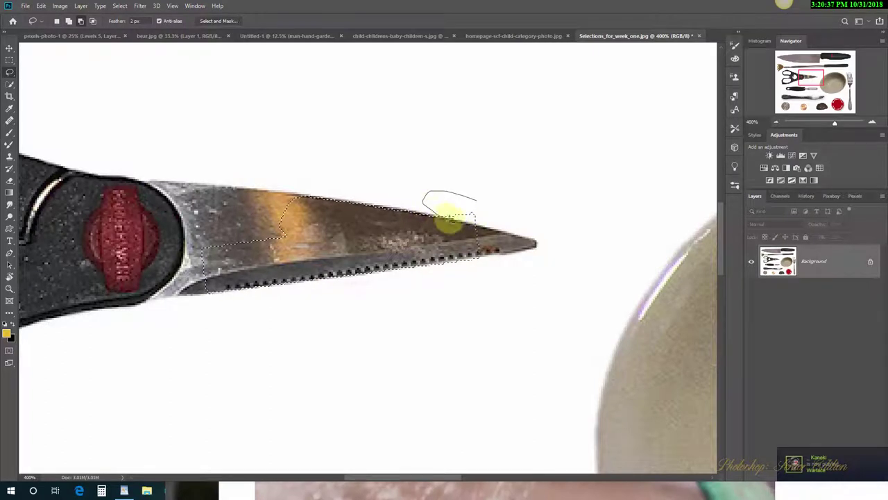
mouse_move(475, 221)
mouse_down()
mouse_move(469, 187)
mouse_move(473, 195)
mouse_up()
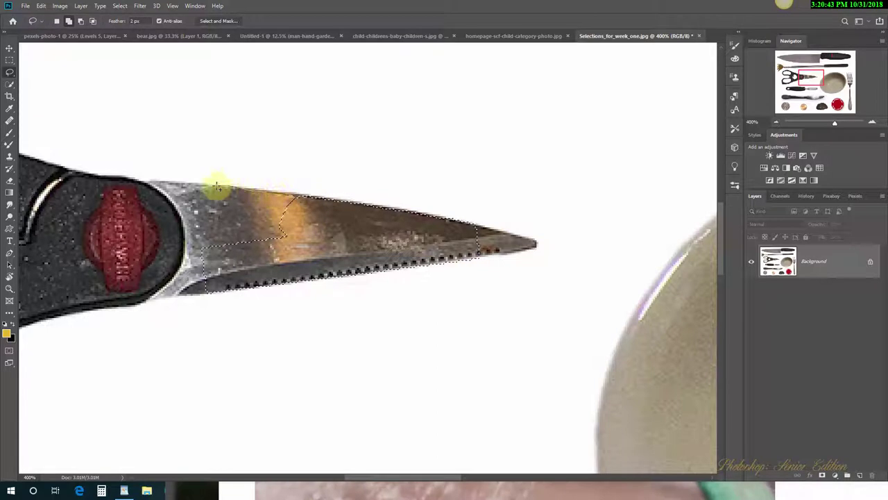
mouse_move(216, 186)
mouse_down()
mouse_move(206, 222)
mouse_move(284, 252)
mouse_move(313, 224)
mouse_move(329, 237)
mouse_move(282, 208)
mouse_move(263, 242)
mouse_move(269, 250)
mouse_up()
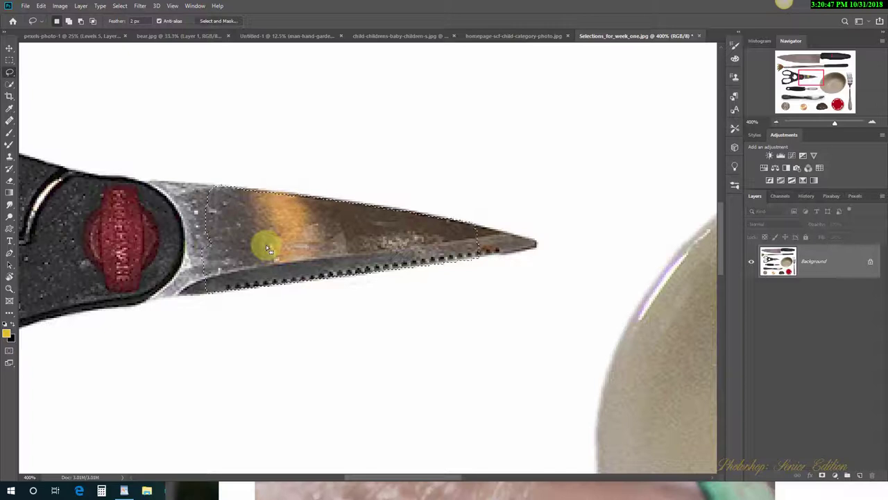
- Try to enclose the bowl with an elliptical marquee about 5 in wide and 3.9 in high
key(ctrl+0)
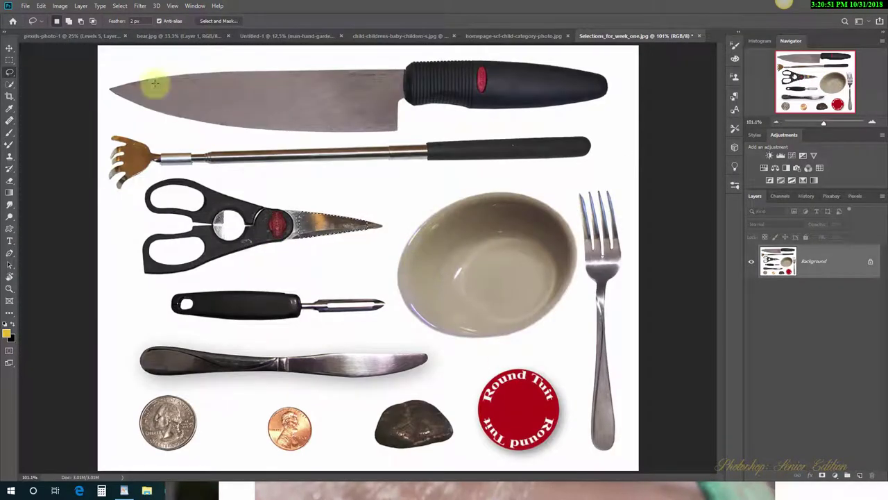
click(11, 61)
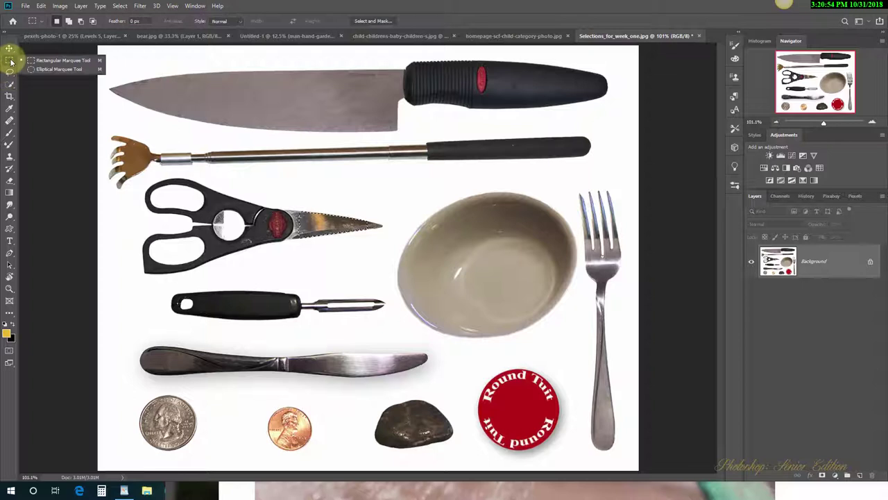
click(51, 70)
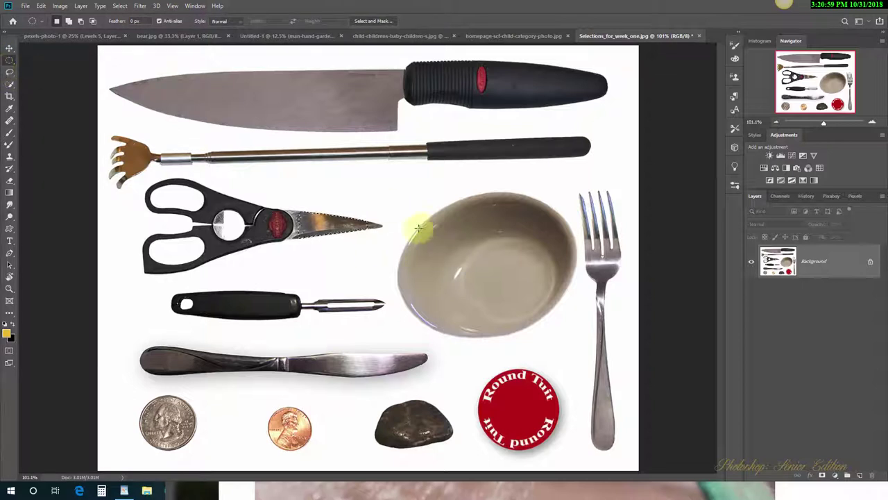
drag(431, 210, 566, 337)
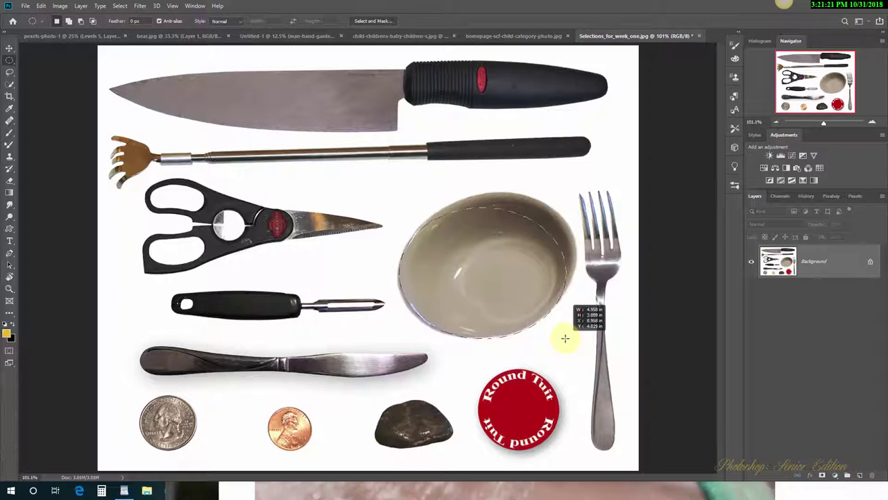
drag(564, 338, 564, 338)
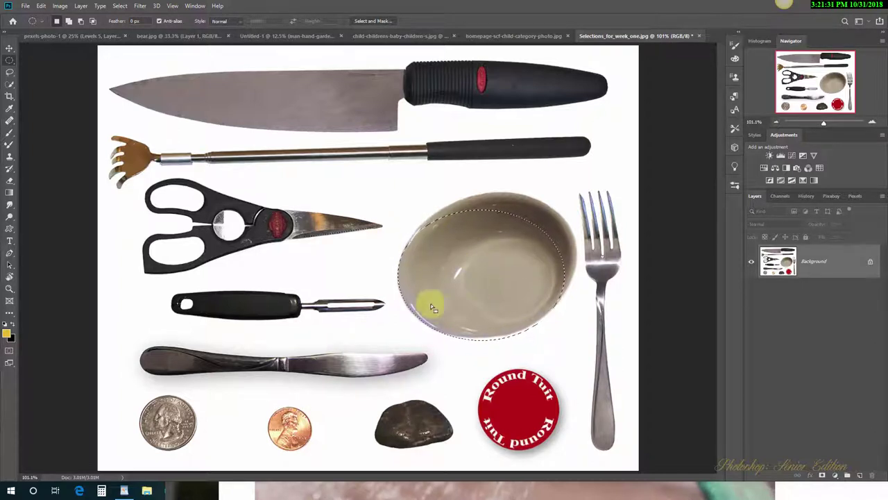
- Draw a circular marquee around the red Round Tuit badge and reposition the selection outline over it
drag(496, 389, 558, 450)
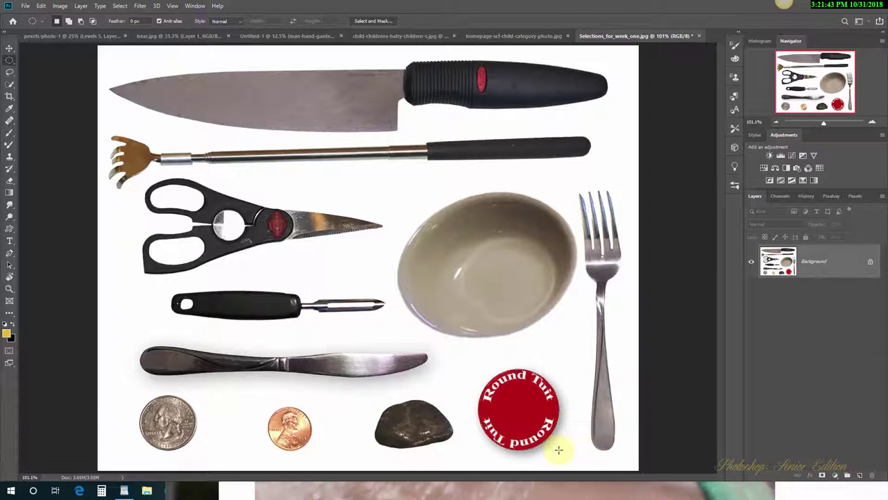
click(527, 421)
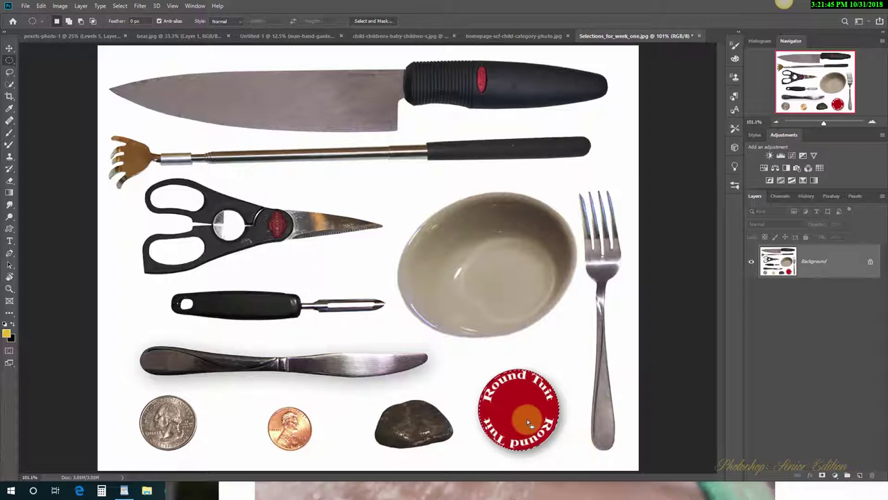
drag(527, 422, 526, 418)
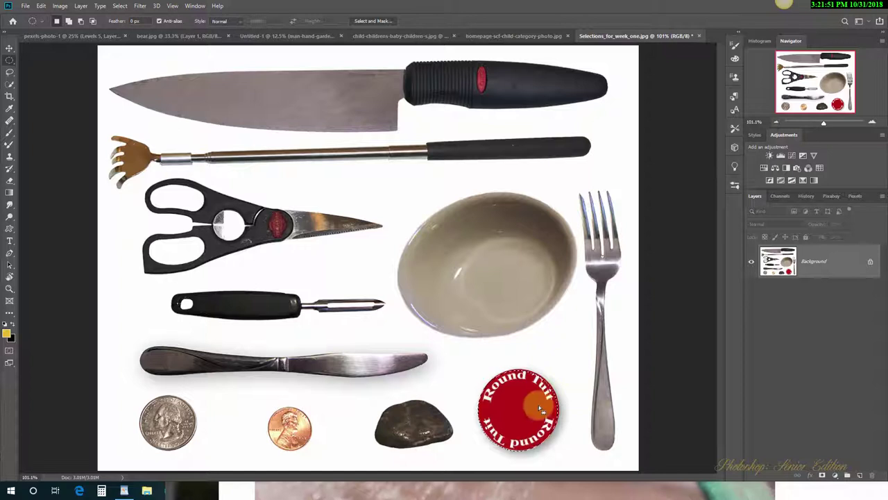
mouse_move(520, 415)
mouse_down()
mouse_move(561, 412)
mouse_move(454, 412)
mouse_move(525, 409)
mouse_up()
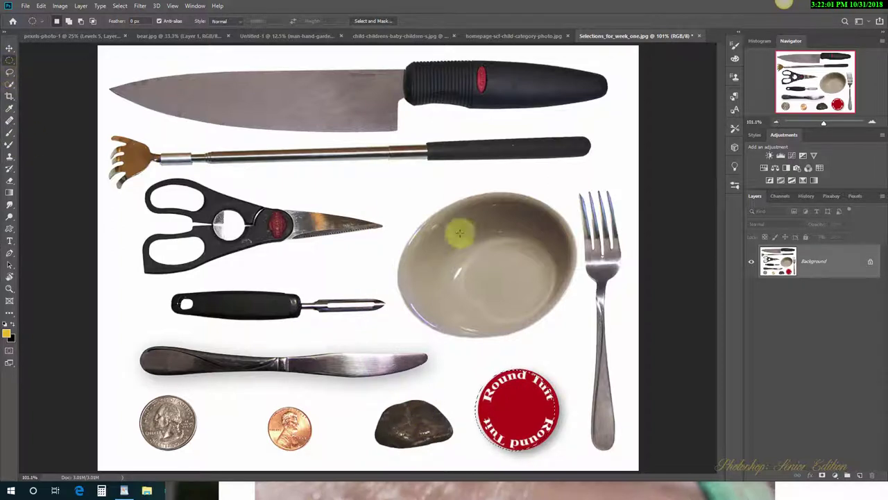
- Select the whole bowl with the Quick Selection tool, leaving the red badge out of the selection
click(9, 85)
mouse_move(415, 245)
mouse_down()
mouse_move(423, 257)
mouse_move(438, 251)
mouse_move(477, 280)
mouse_up()
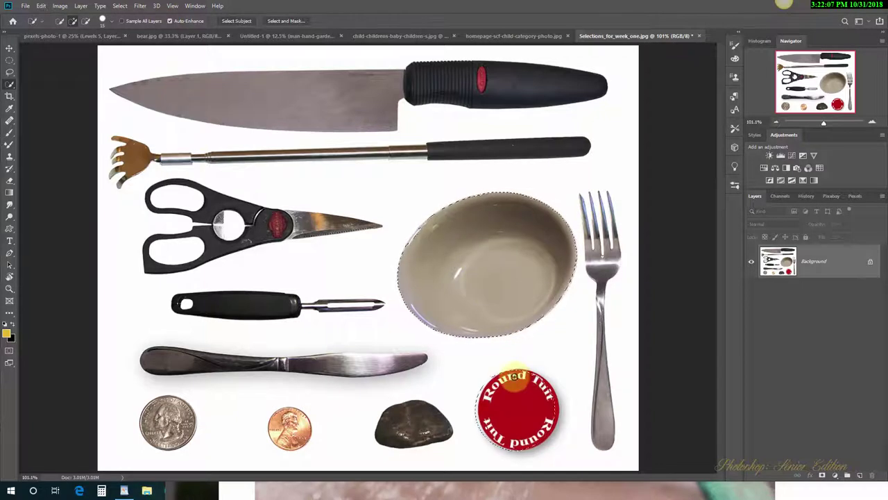
mouse_move(463, 297)
mouse_down()
mouse_move(440, 232)
mouse_move(512, 285)
mouse_move(497, 295)
mouse_up()
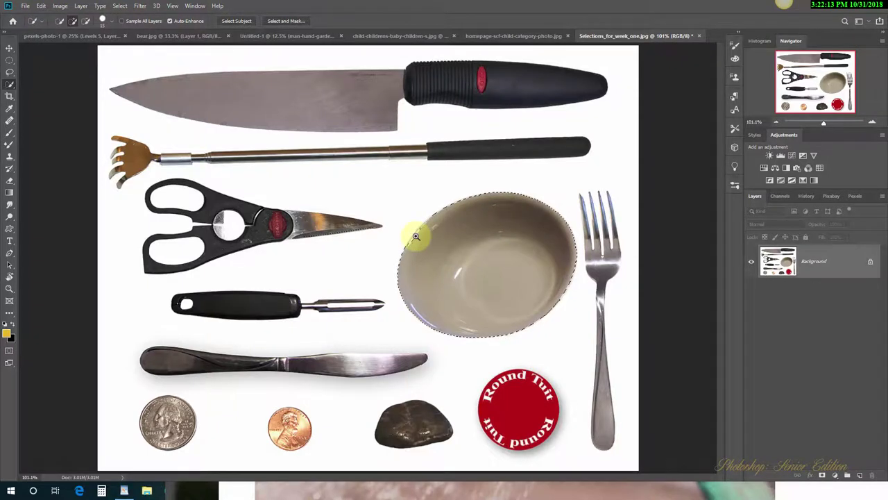
- Add the bright highlight and the missed rim edge to the bowl selection and copy the bowl to a new layer
scroll(416, 236, up, 3)
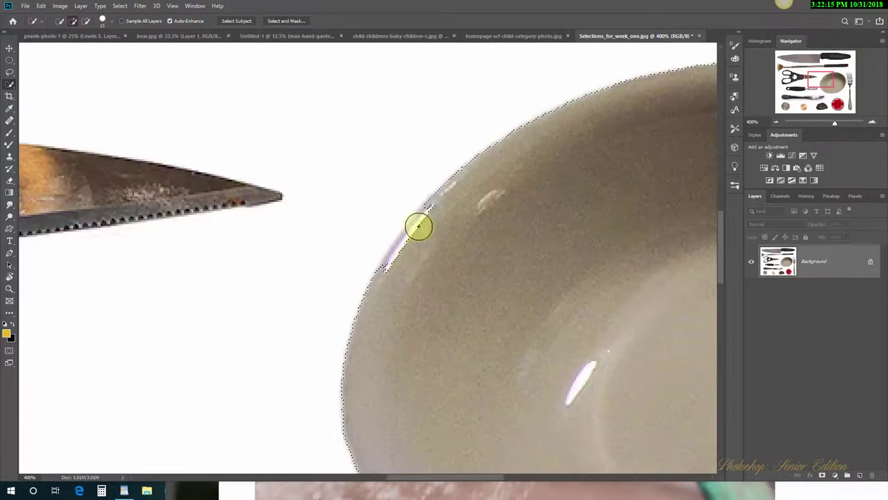
mouse_move(418, 226)
mouse_down()
mouse_move(445, 205)
mouse_move(397, 273)
mouse_move(438, 293)
mouse_move(454, 250)
mouse_up()
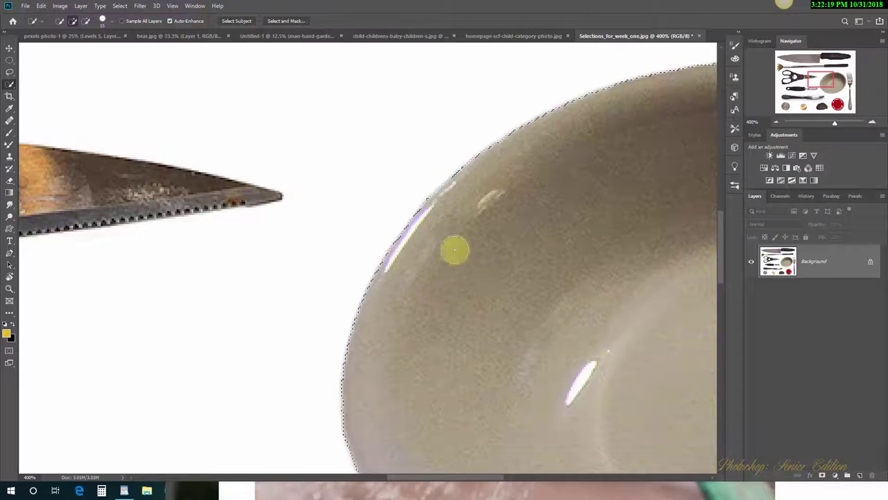
drag(469, 312, 170, 243)
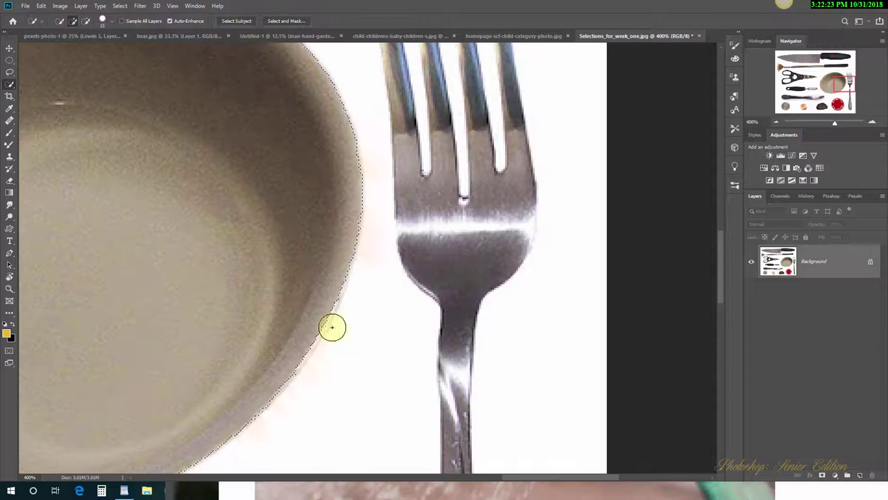
mouse_move(332, 327)
mouse_down()
mouse_move(352, 242)
mouse_move(297, 292)
mouse_move(239, 289)
mouse_move(303, 313)
mouse_move(308, 330)
mouse_move(323, 298)
mouse_move(274, 375)
mouse_move(321, 338)
mouse_move(332, 317)
mouse_move(324, 291)
mouse_up()
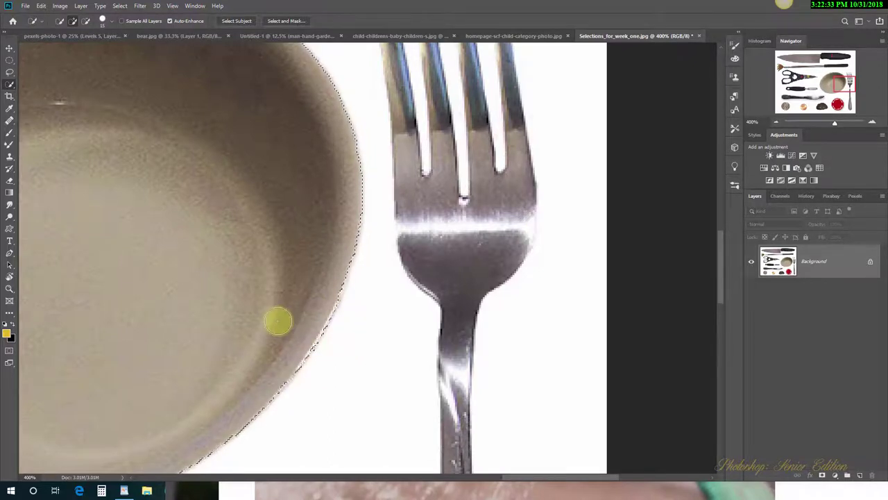
drag(275, 286, 391, 192)
mouse_move(195, 333)
mouse_down()
mouse_move(242, 298)
mouse_move(482, 324)
mouse_up()
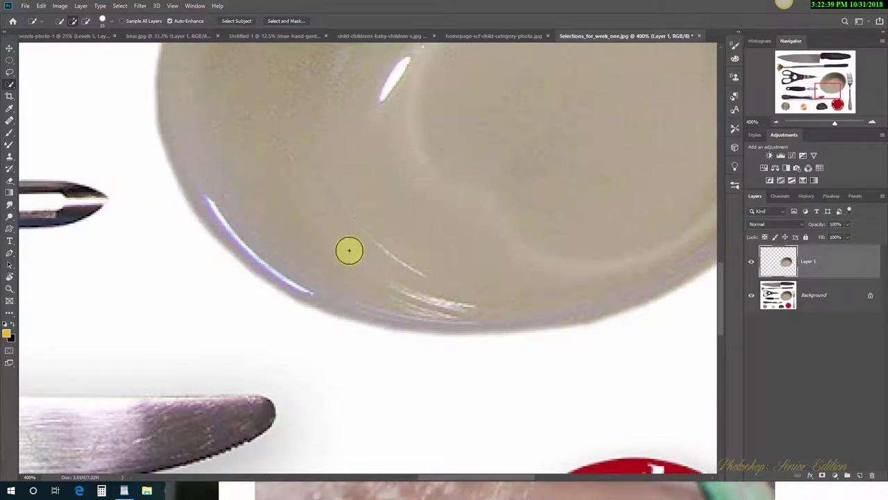
- Hide the Background to inspect the cut-out bowl, and delete the bowl layer
click(752, 295)
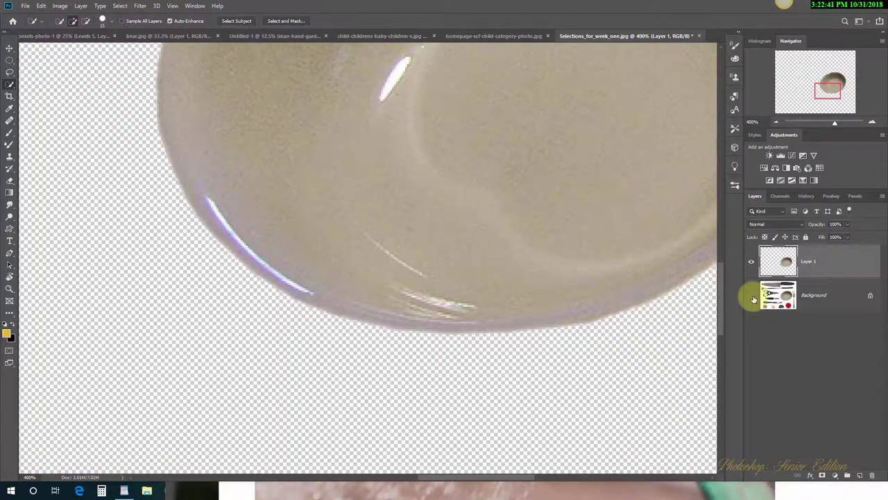
key(ctrl+0)
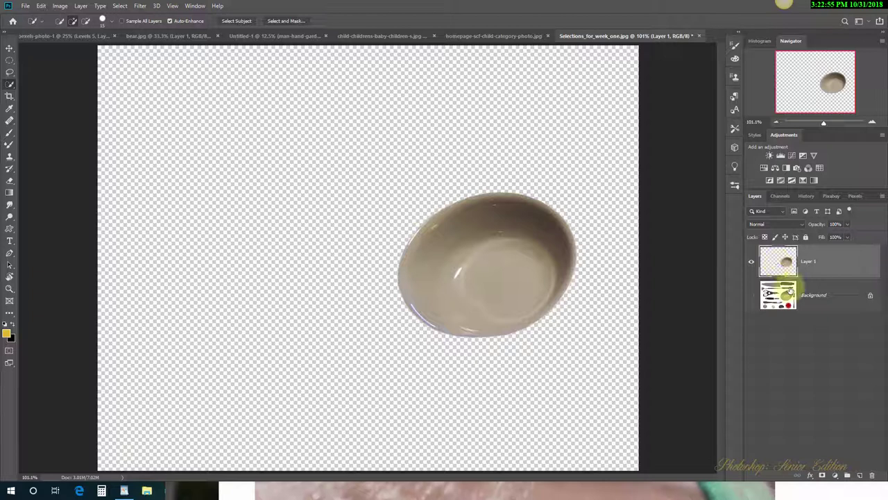
click(872, 476)
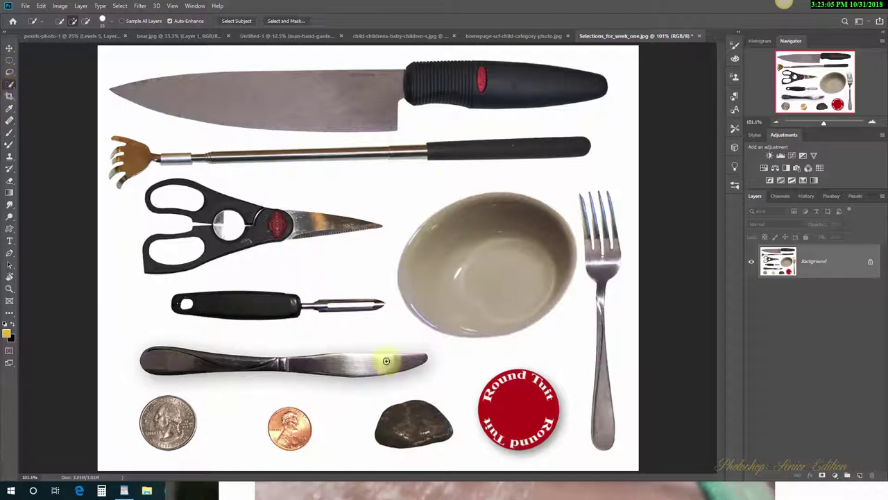
- Select the table knife with the Quick Selection tool, including the bright upper edge of its blade, and copy it to a new layer
drag(402, 361, 223, 365)
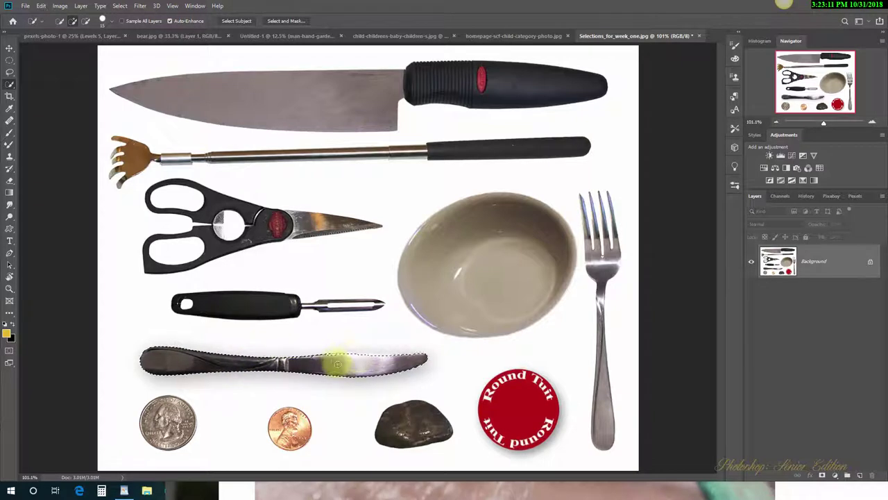
key(ctrl+d)
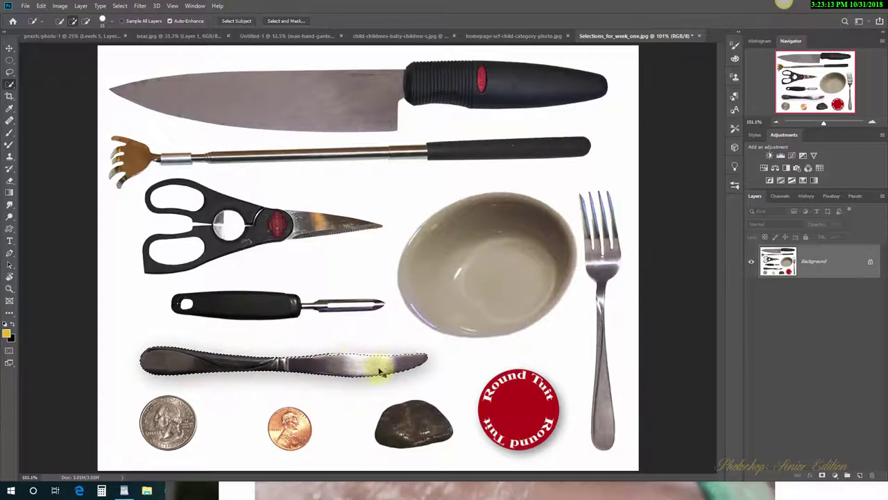
click(381, 364)
click(380, 362)
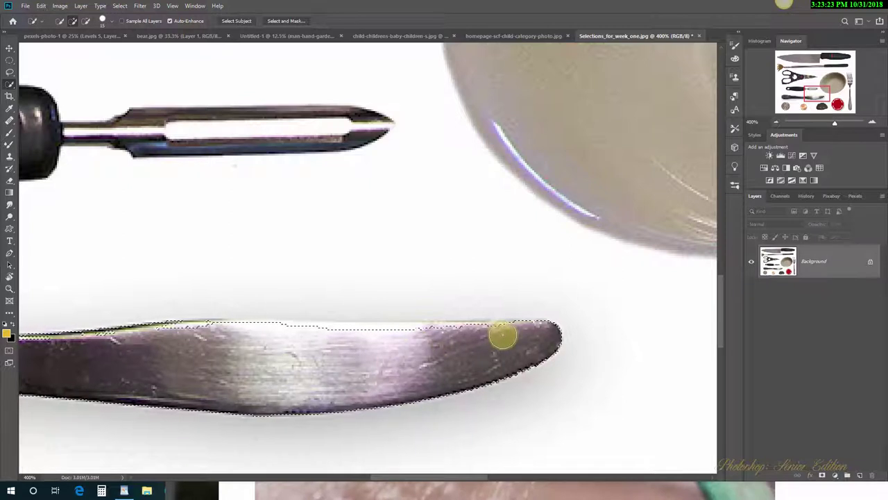
drag(503, 335, 498, 336)
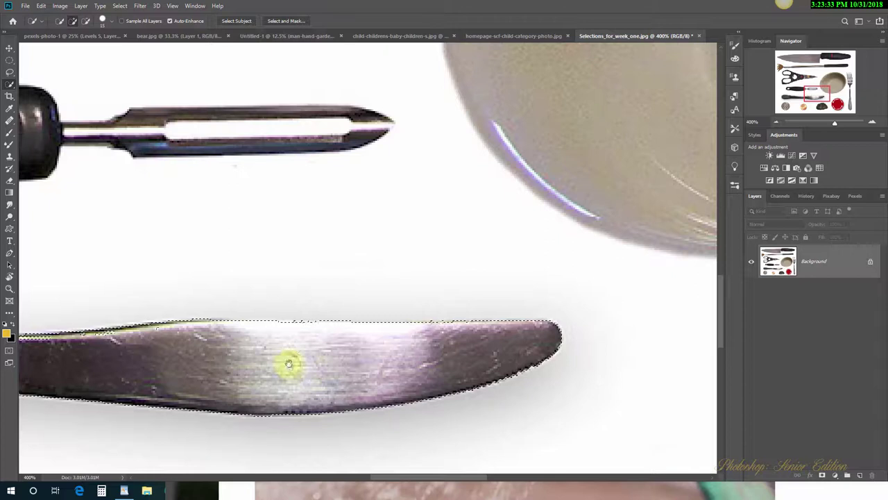
drag(288, 362, 486, 341)
drag(145, 347, 462, 331)
drag(333, 319, 181, 291)
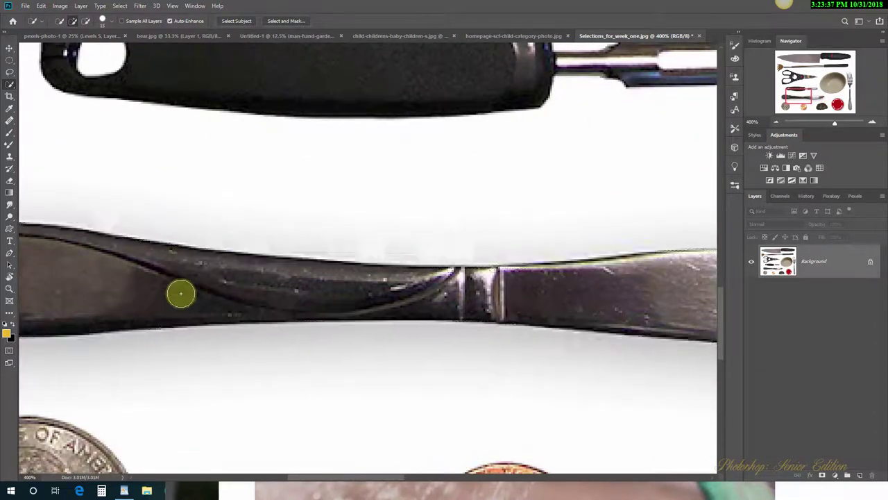
key(ctrl+0)
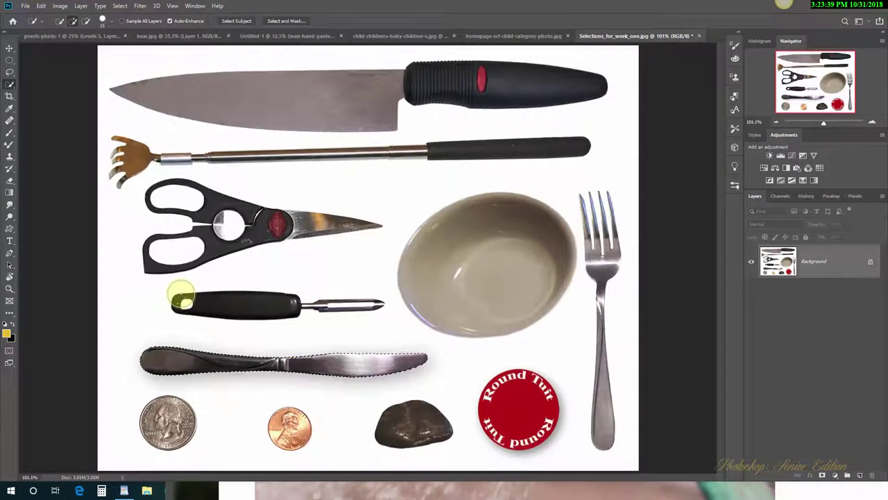
key(ctrl+j)
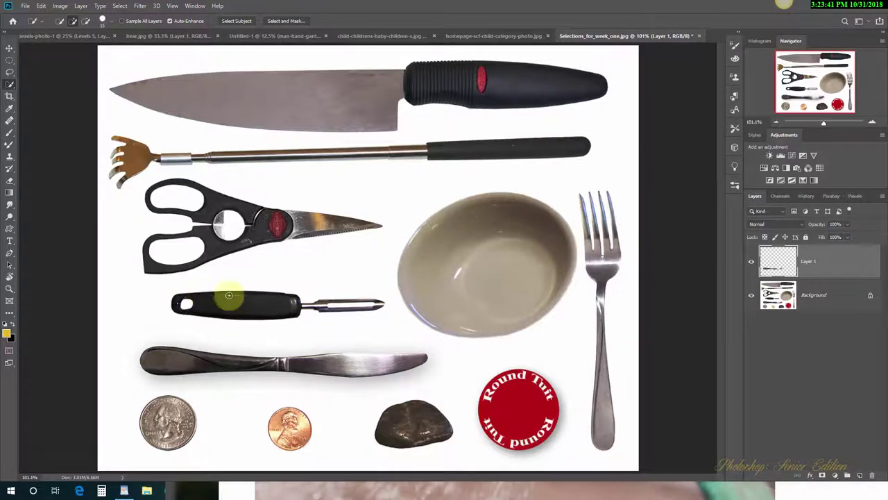
- Hide and show the Background to check the cut-out table knife, and delete the knife layer
click(751, 295)
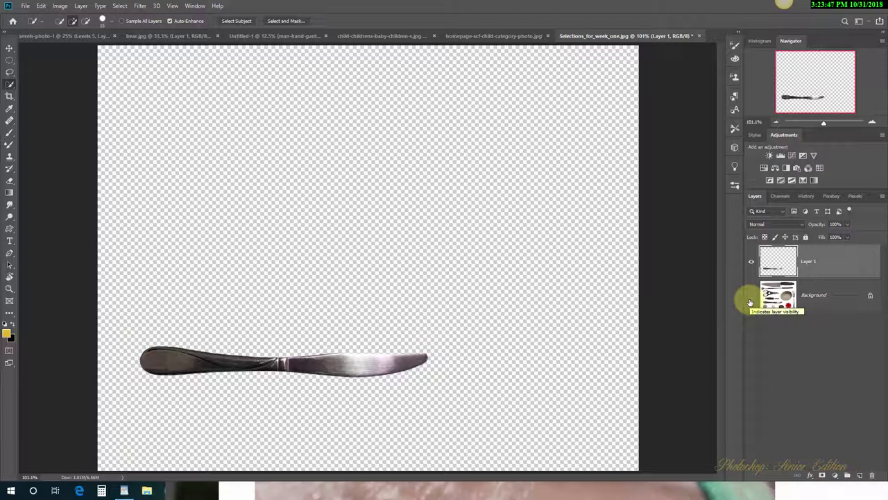
click(750, 295)
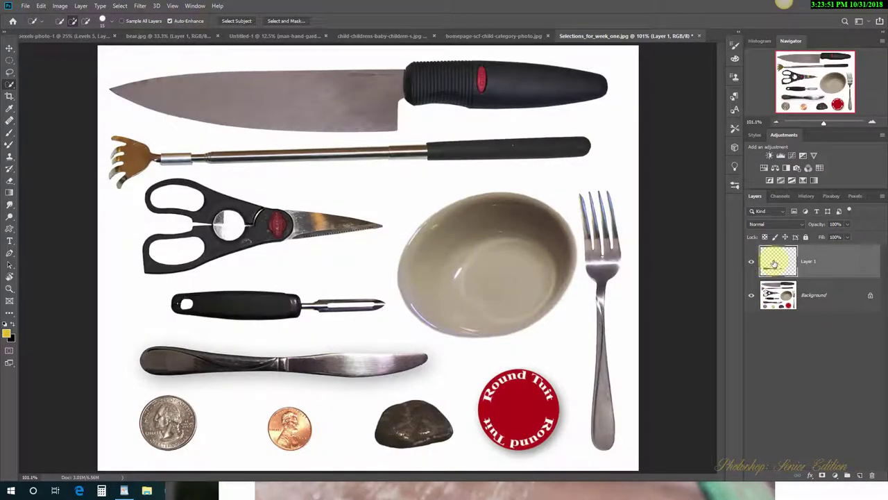
key(Delete)
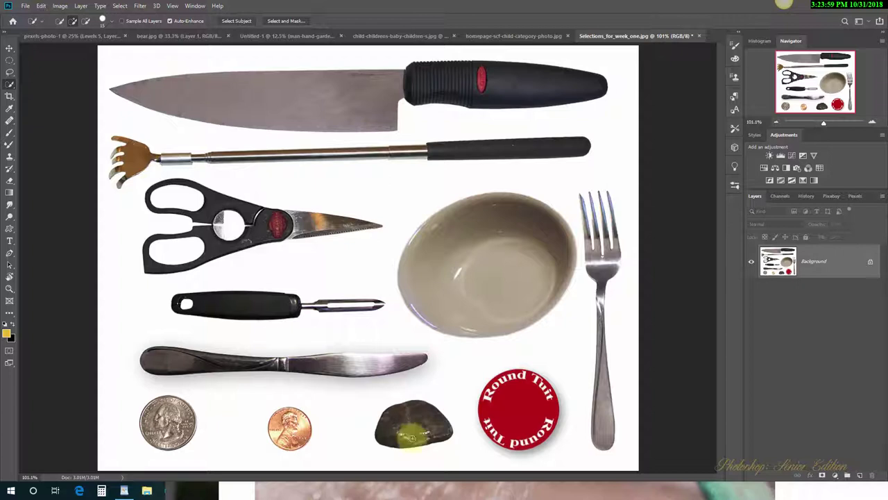
- Select the dark stone and the quarter coin with the Quick Selection tool
drag(411, 437, 406, 418)
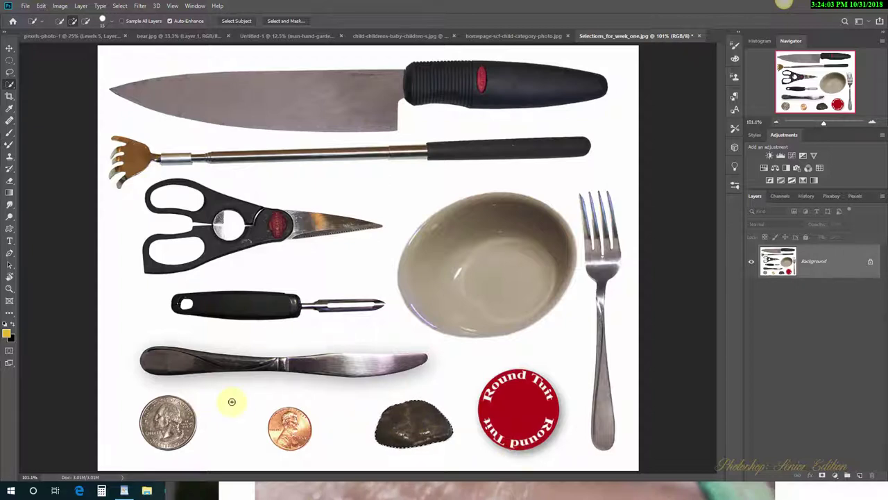
mouse_move(178, 416)
mouse_down()
mouse_move(167, 410)
mouse_move(175, 427)
mouse_up()
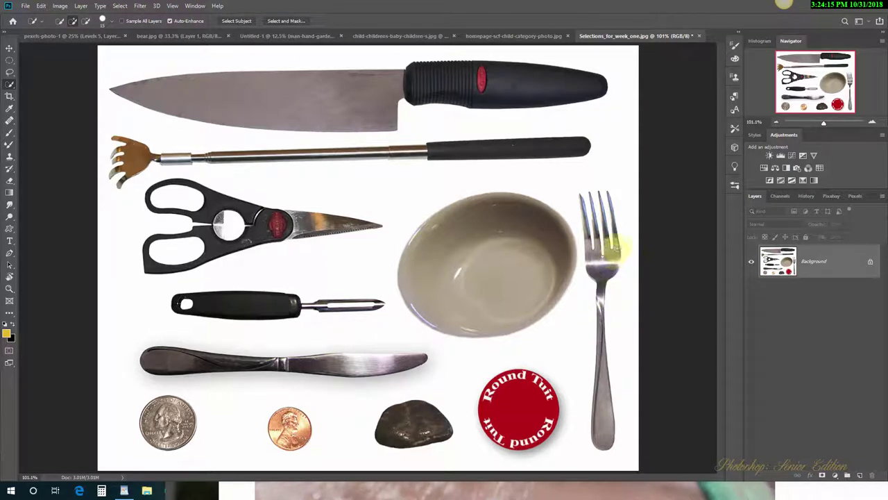
- Select the fork's head and handle with the Quick Selection tool, leaving most of the tines out
drag(609, 246, 602, 277)
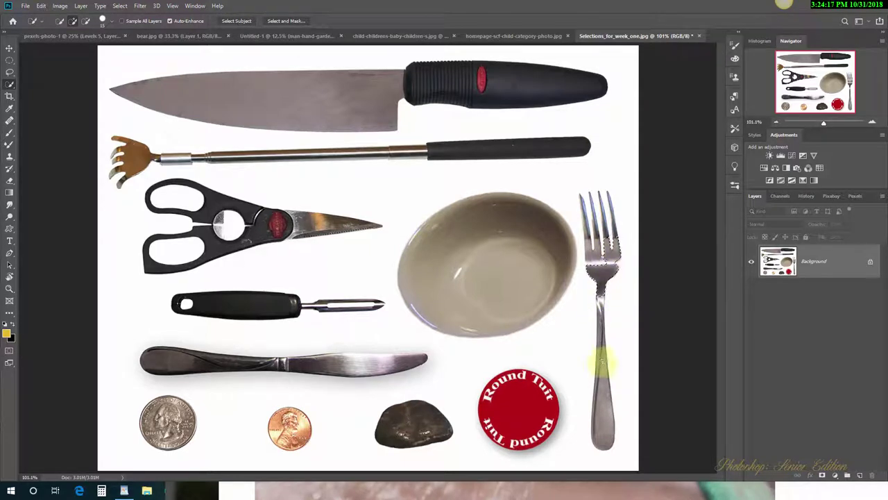
mouse_move(602, 361)
mouse_down()
mouse_move(607, 403)
mouse_move(604, 317)
mouse_up()
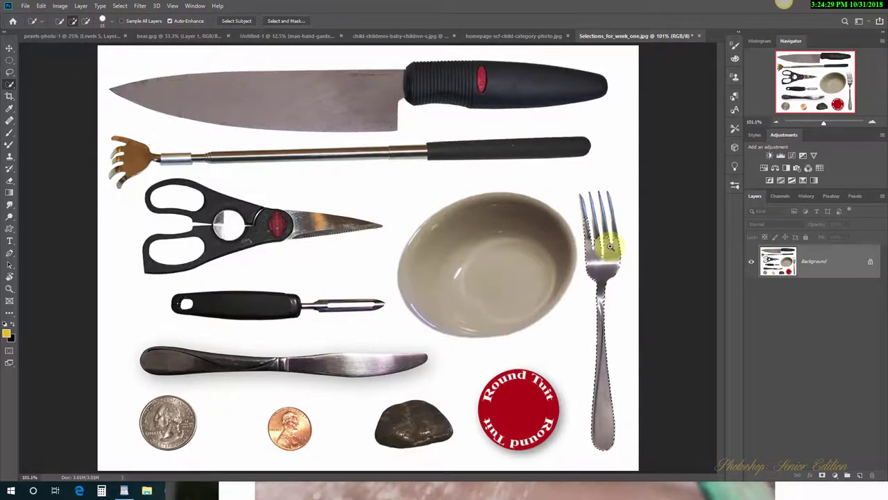
scroll(610, 246, up, 2)
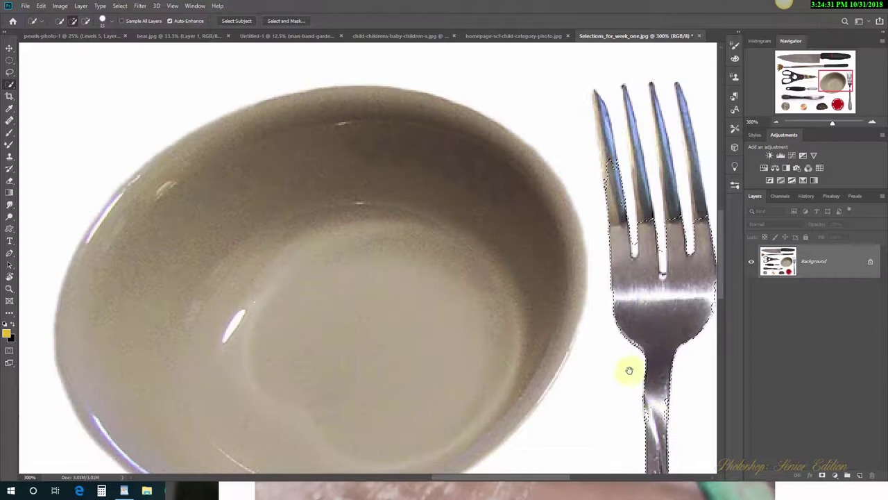
drag(628, 369, 532, 262)
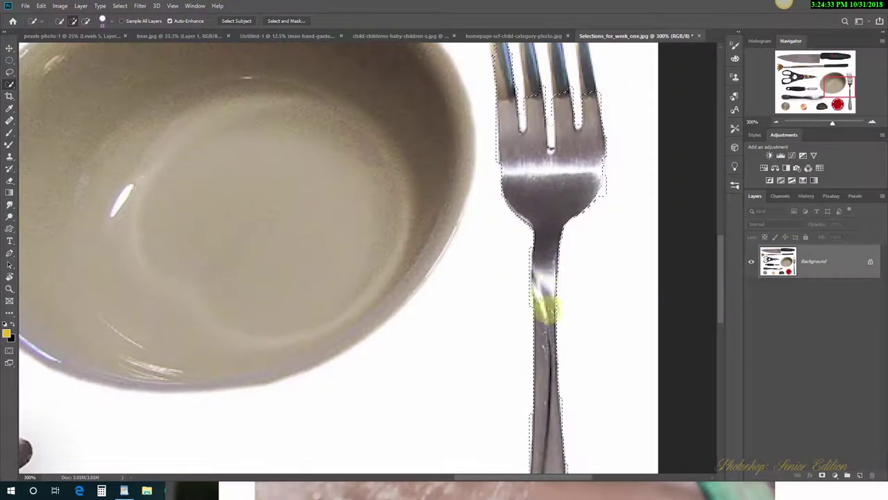
drag(562, 230, 526, 322)
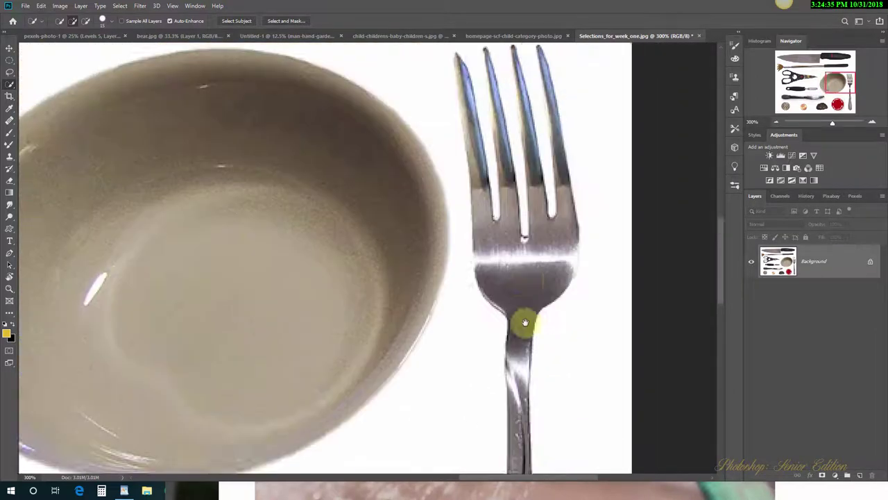
scroll(525, 323, up, 1)
click(524, 332)
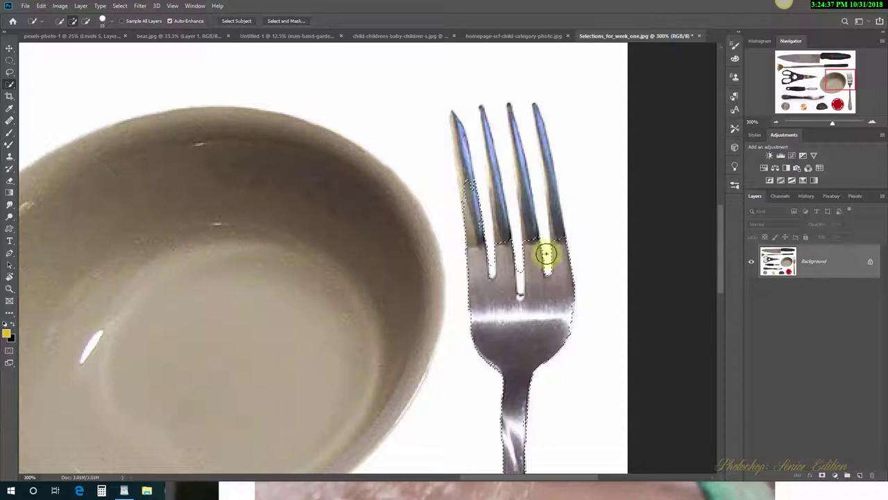
- Add the outer tine farthest from the bowl to the fork selection up to its tip, using a smaller Quick Selection brush
mouse_move(546, 254)
mouse_down()
mouse_move(556, 221)
mouse_move(562, 258)
mouse_up()
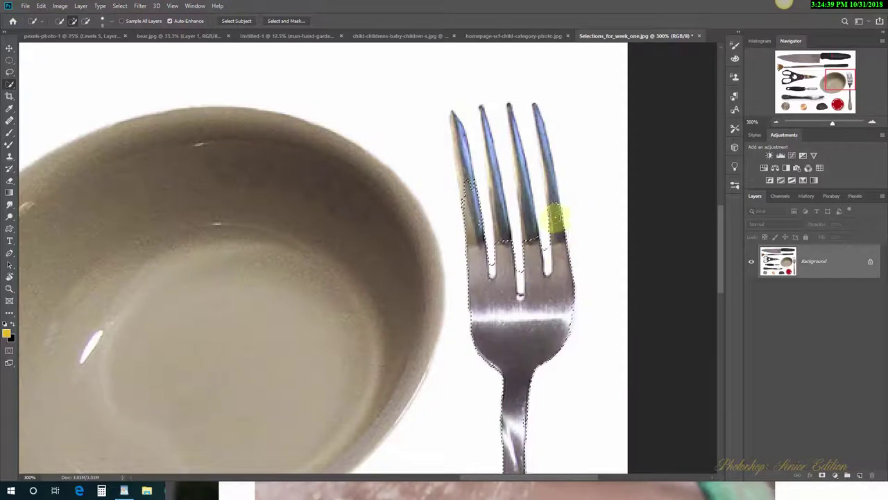
drag(555, 220, 551, 197)
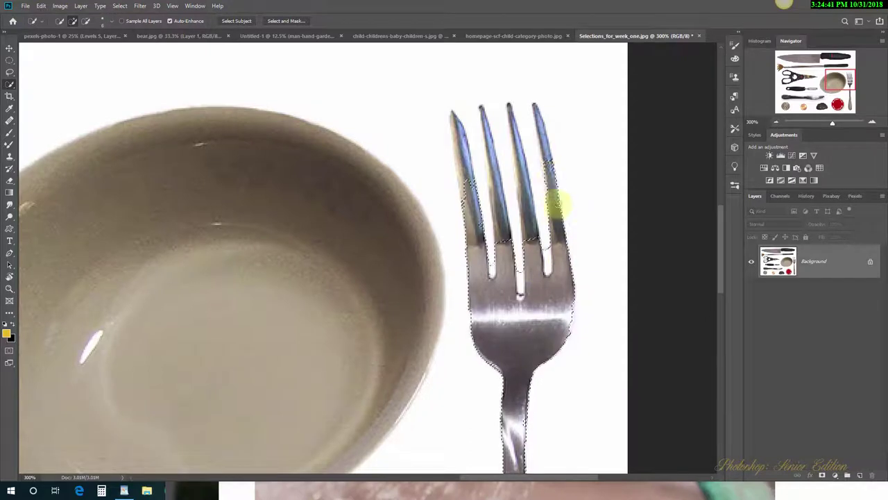
drag(546, 135, 547, 143)
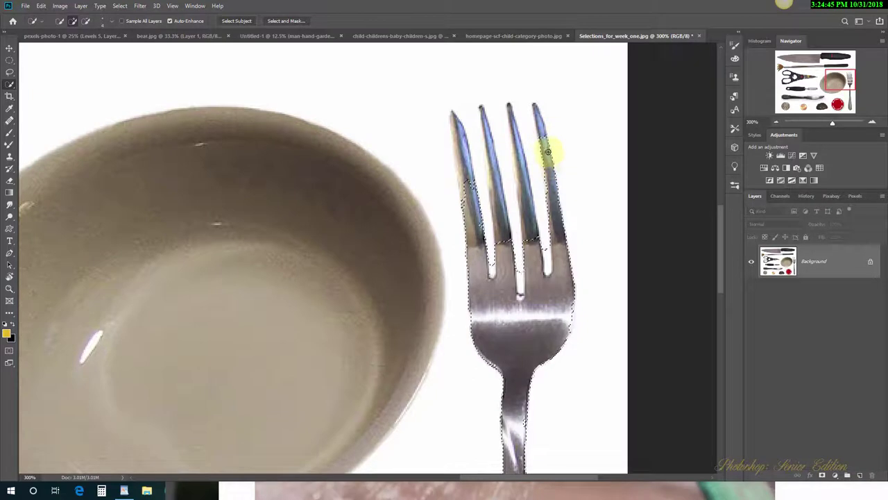
drag(545, 136, 559, 182)
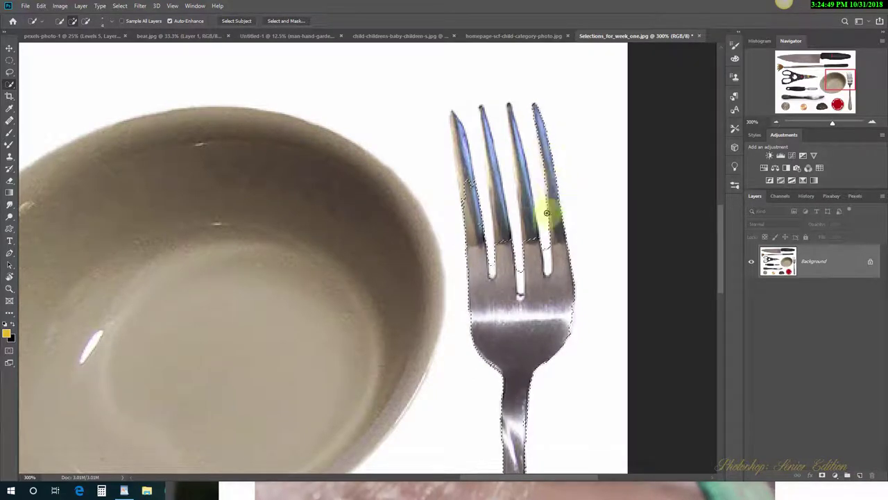
- Add the two middle tines of the fork to the selection, all the way up to their tips
drag(547, 212, 523, 192)
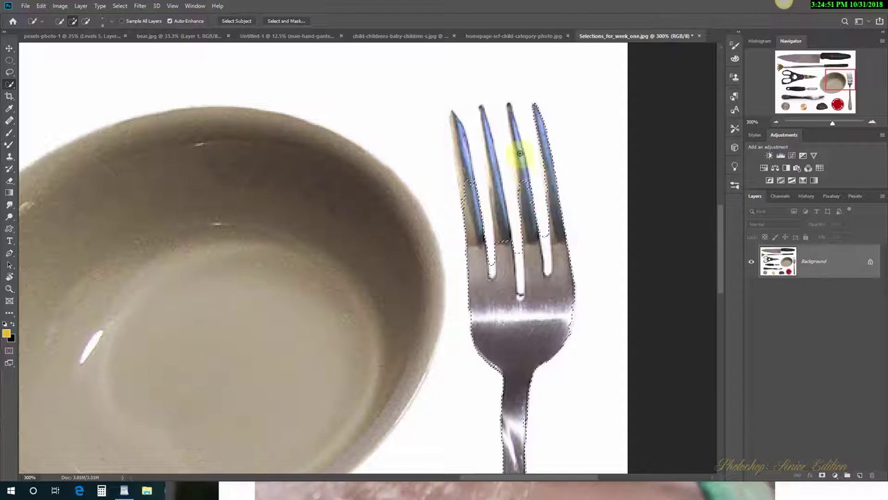
drag(520, 153, 523, 192)
drag(519, 130, 514, 134)
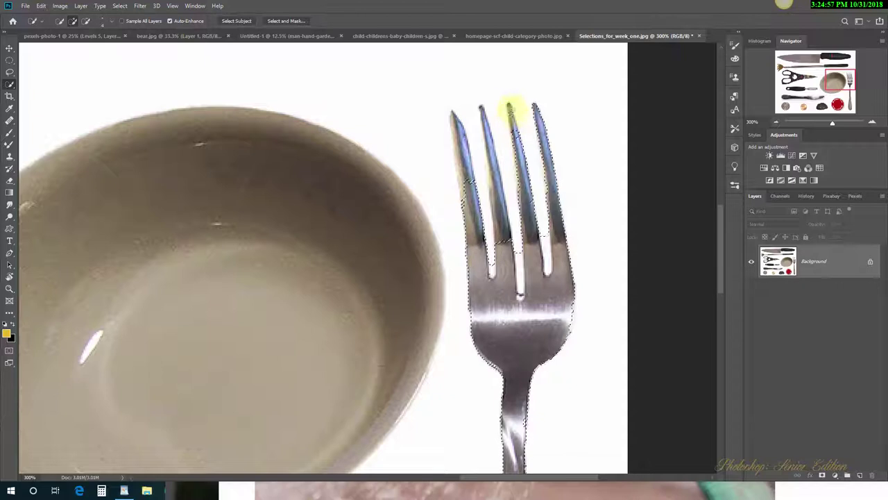
drag(510, 109, 510, 115)
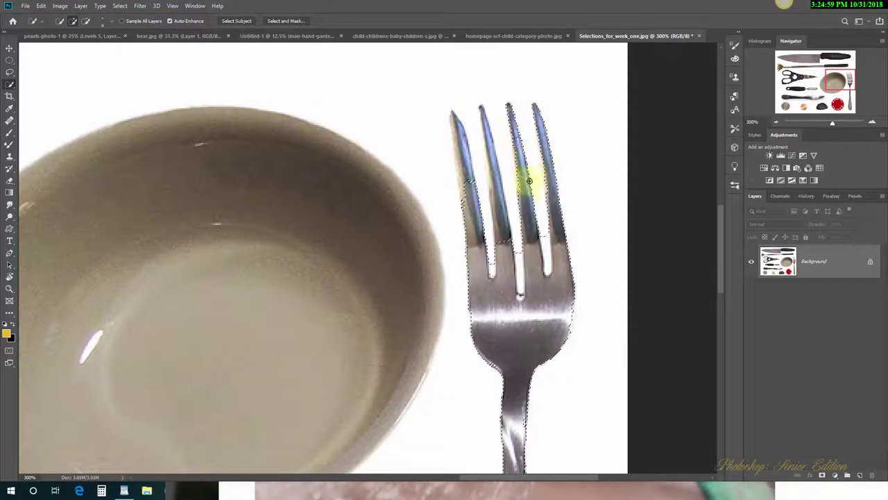
drag(529, 180, 522, 195)
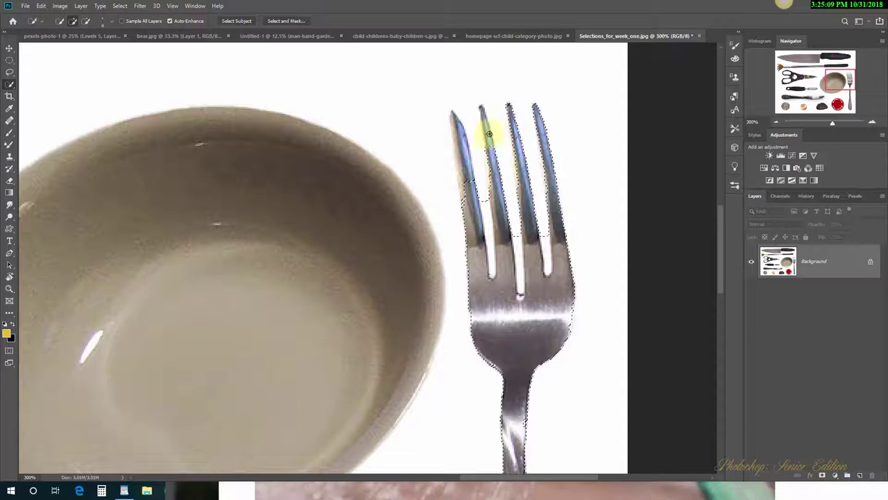
drag(489, 134, 489, 140)
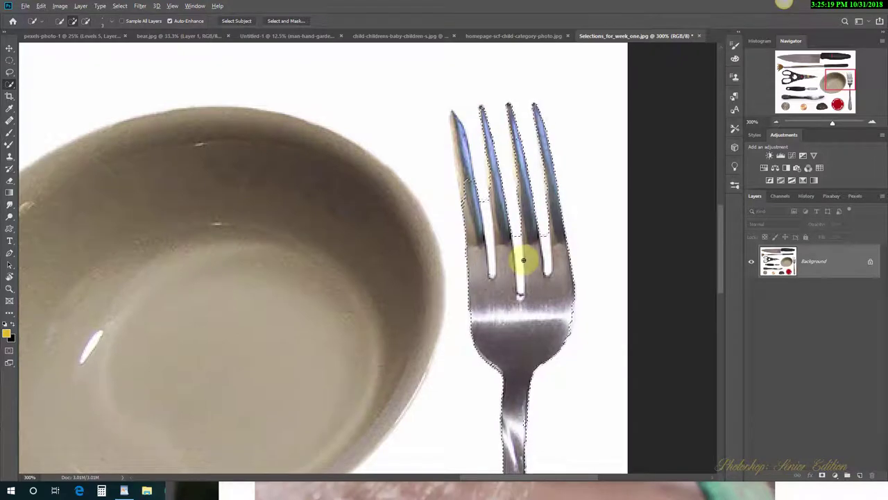
- Subtract the white gaps between the fork's tines from the selection
key(alt)
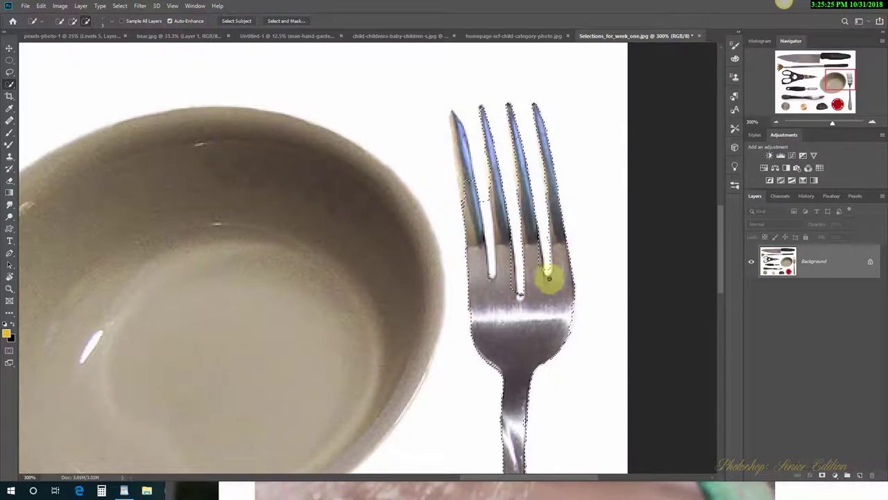
drag(507, 237, 481, 198)
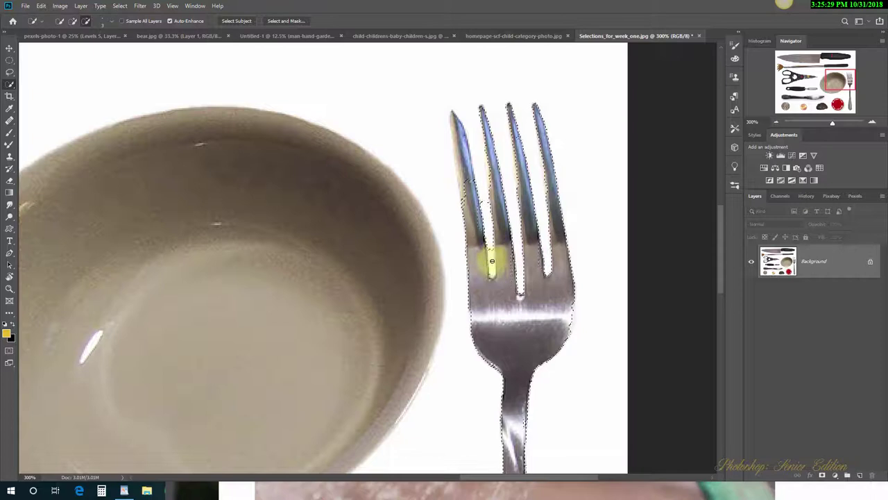
drag(491, 261, 492, 274)
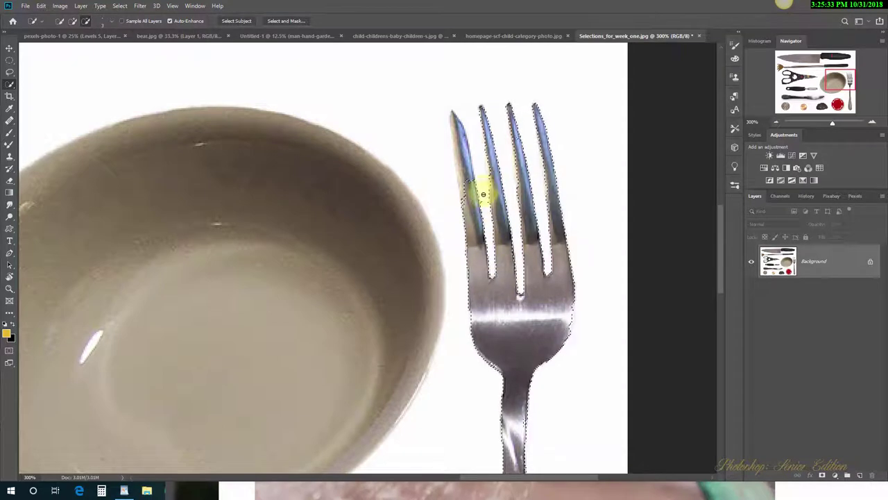
- Extend the selection over the fork tine nearest the bowl, including its tip and bowl-side edge
drag(476, 200, 473, 188)
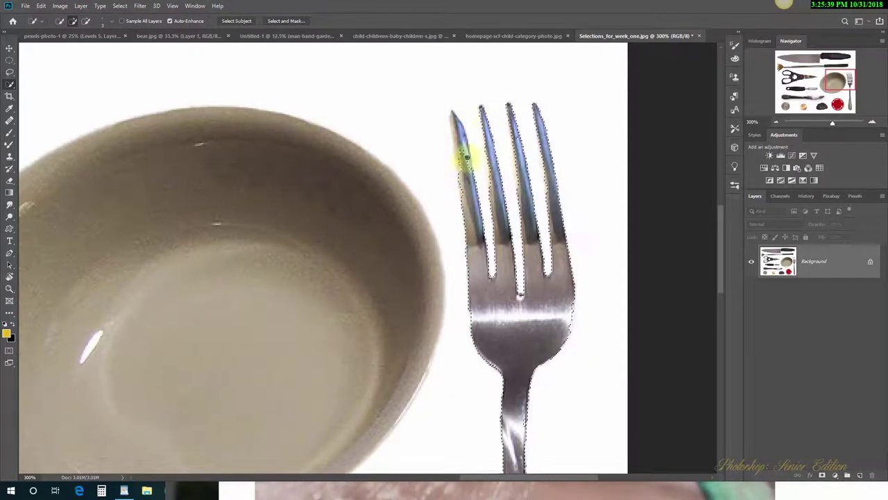
drag(466, 156, 463, 136)
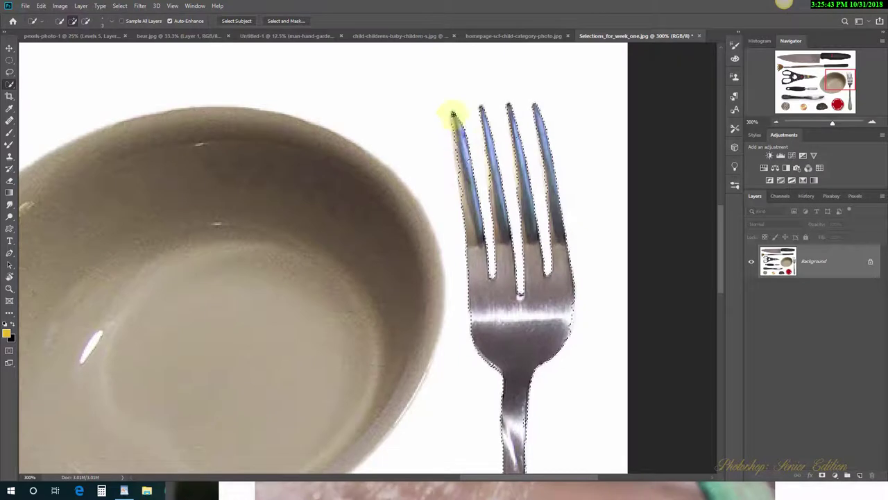
drag(462, 149, 456, 142)
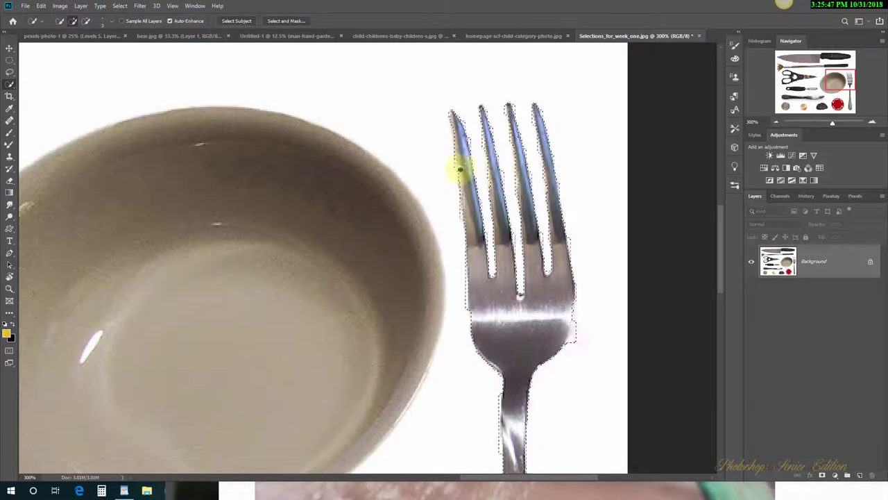
drag(460, 168, 458, 146)
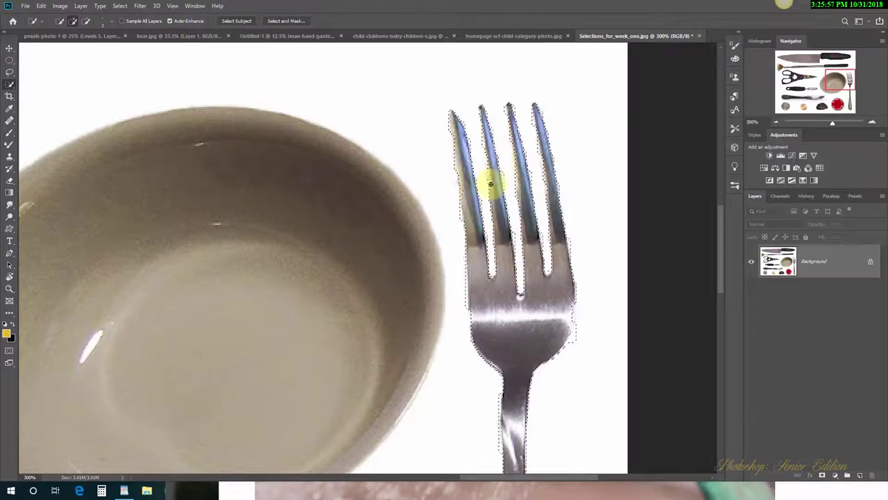
- Refine the selection along the second tine and the outer edge of the fork's head, and copy the fork to a new layer
drag(490, 184, 500, 202)
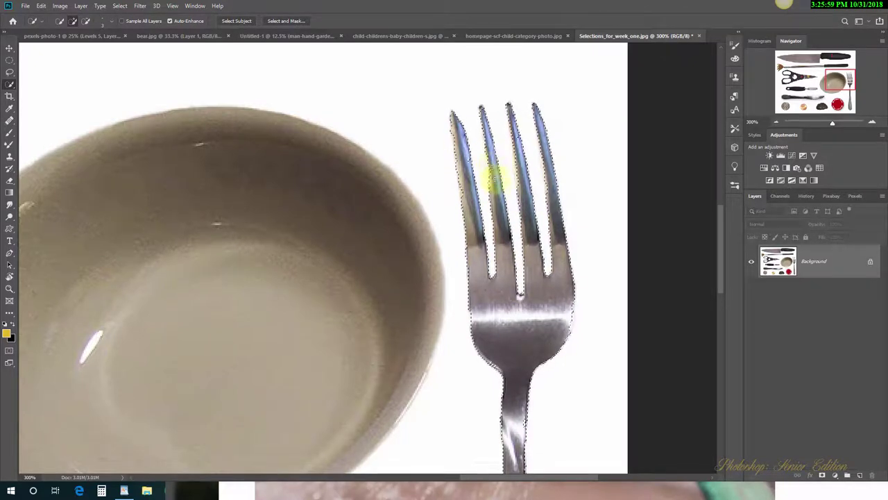
mouse_move(571, 297)
mouse_down()
mouse_move(578, 348)
mouse_move(575, 326)
mouse_up()
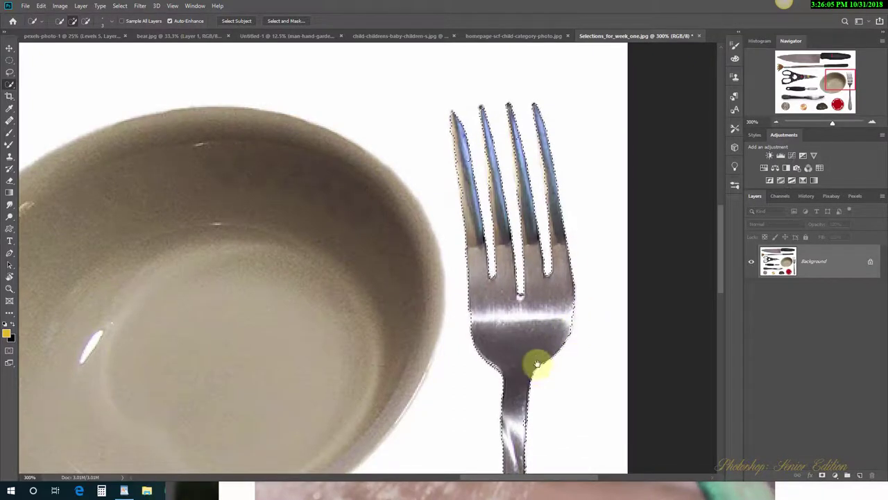
drag(535, 363, 531, 201)
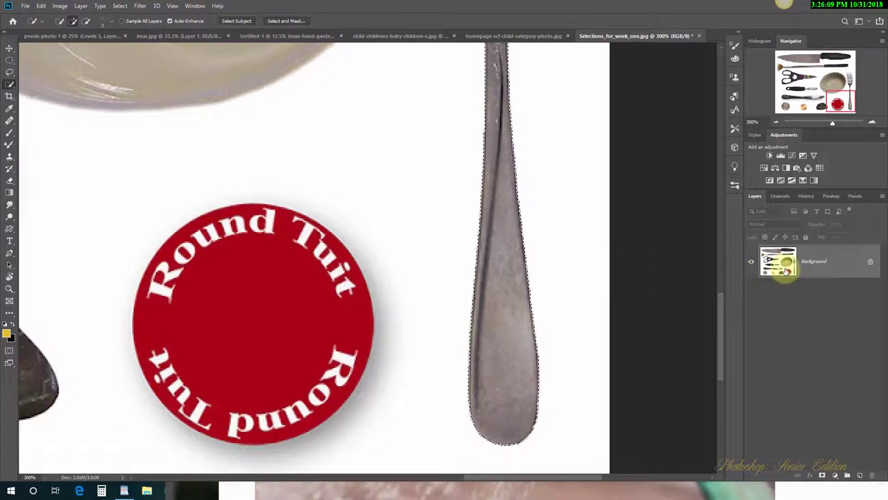
key(ctrl+j)
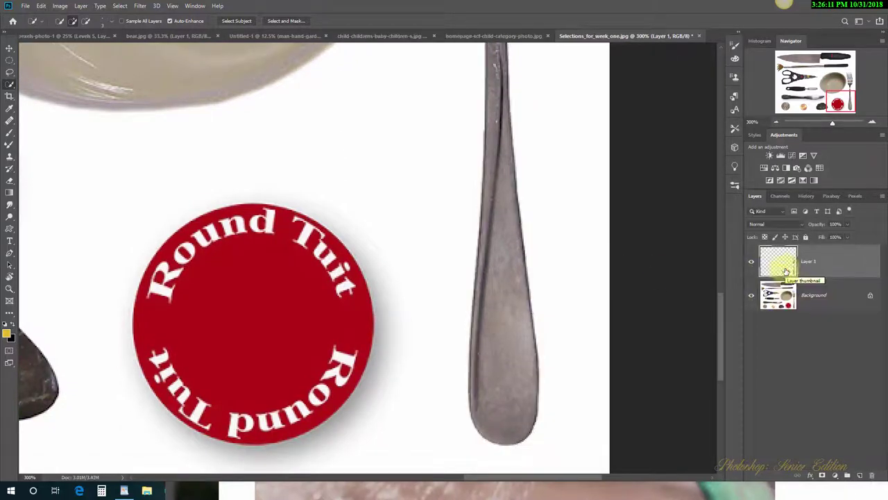
- Hide and show the Background to check the cut-out fork from handle to tines, and delete the fork layer
click(750, 296)
drag(541, 188, 546, 297)
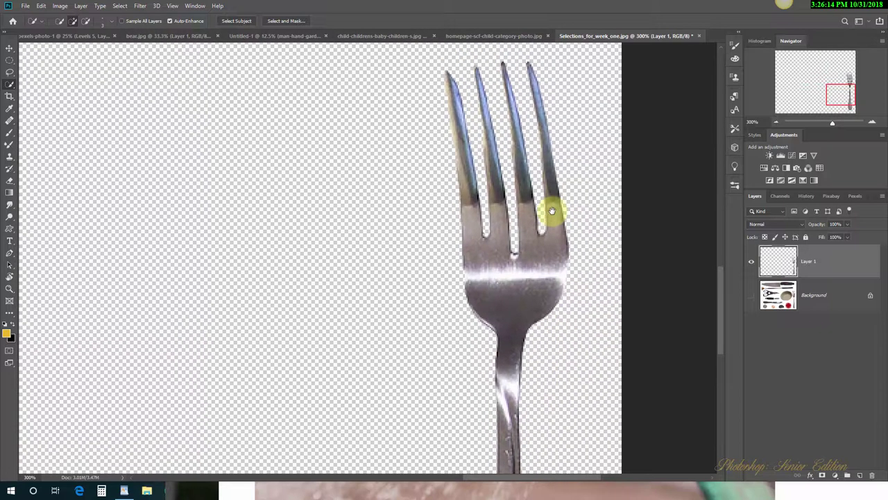
drag(551, 210, 545, 254)
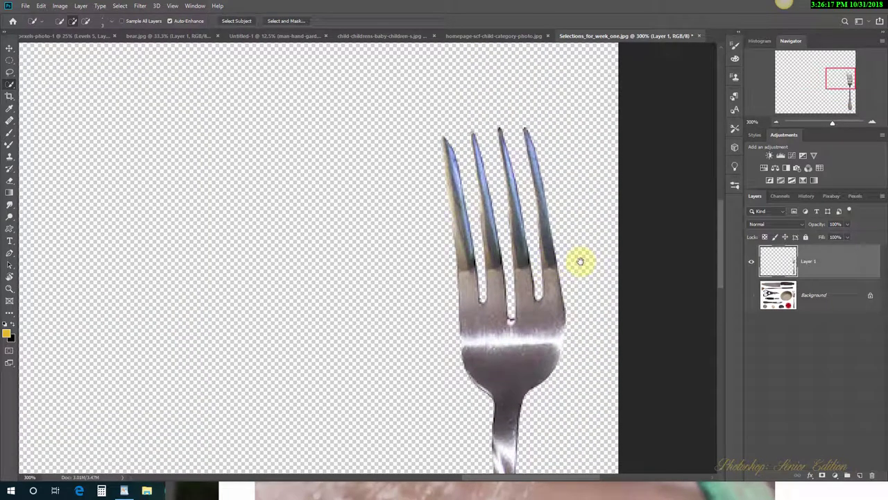
key(ctrl+1)
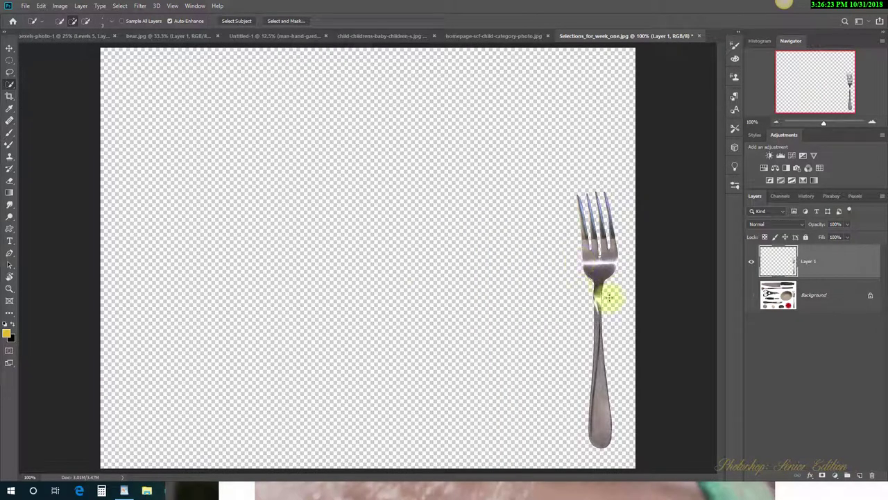
click(752, 295)
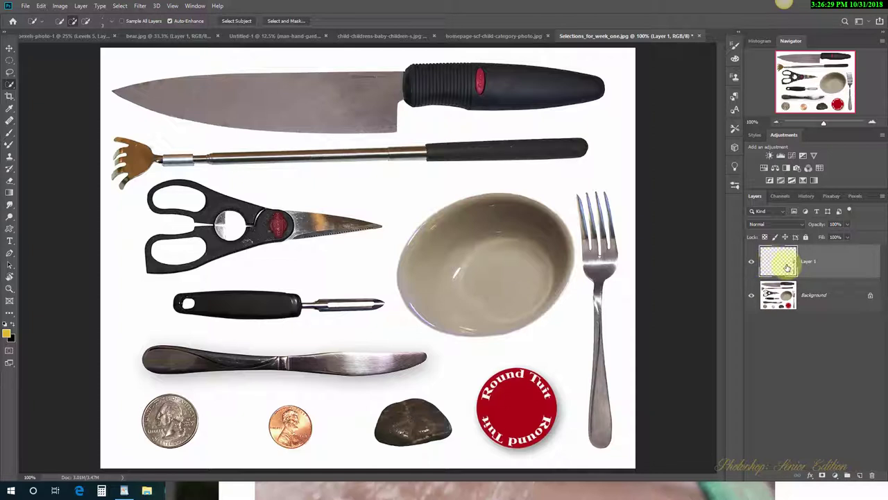
key(Delete)
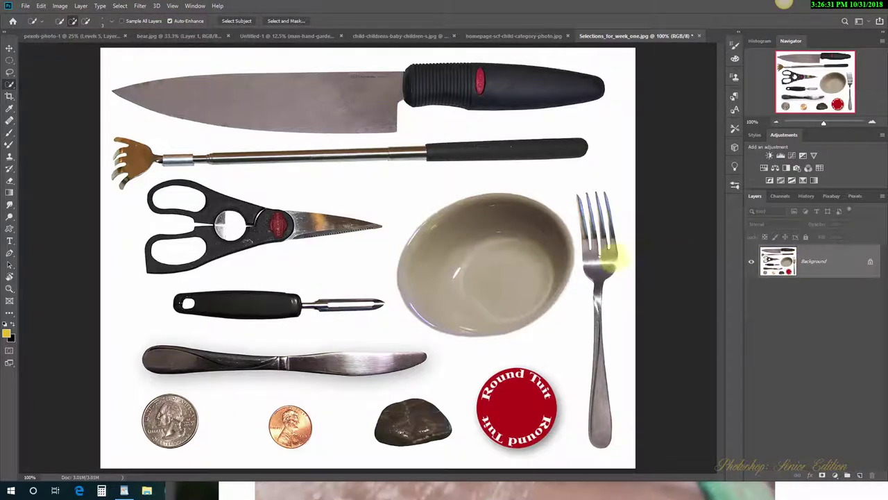
- Outline the fork's head from the tine tips to the neck with the Polygonal Lasso, and copy it to a new layer
scroll(609, 258, up, 3)
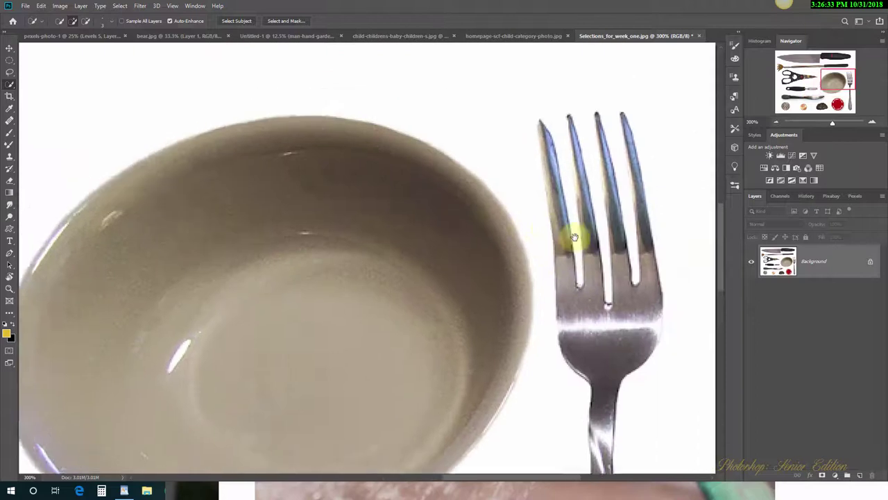
drag(575, 237, 500, 199)
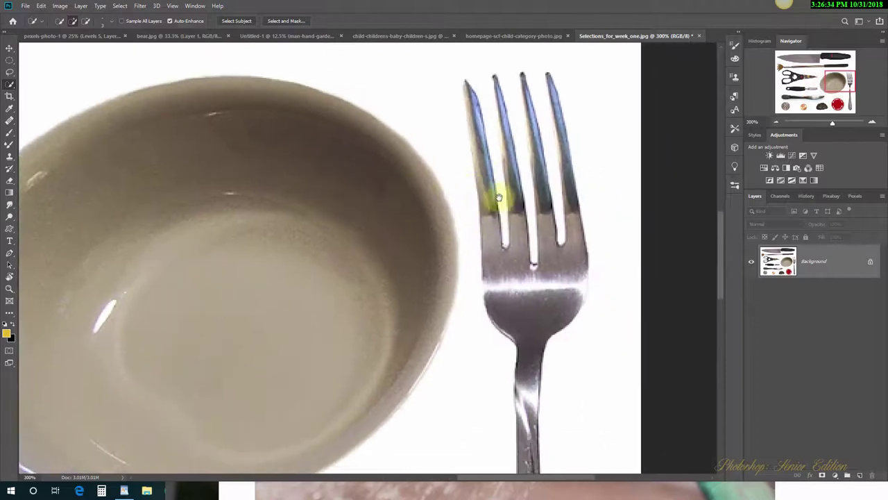
click(10, 73)
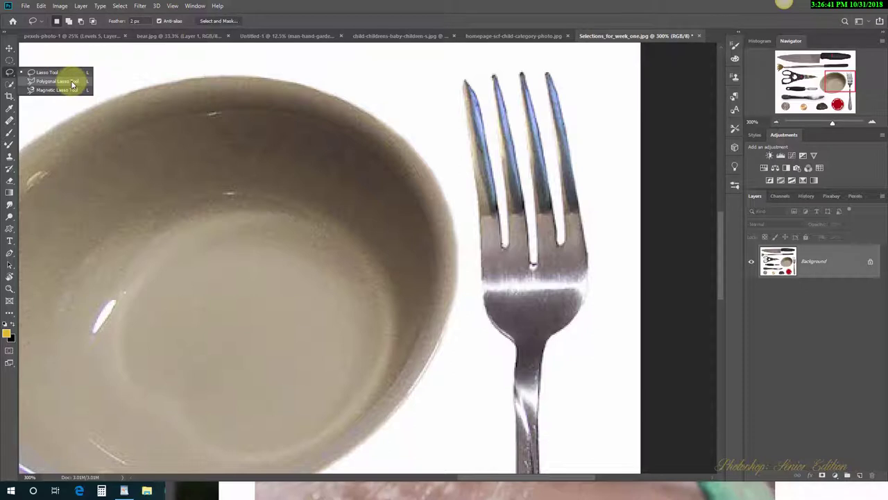
click(72, 83)
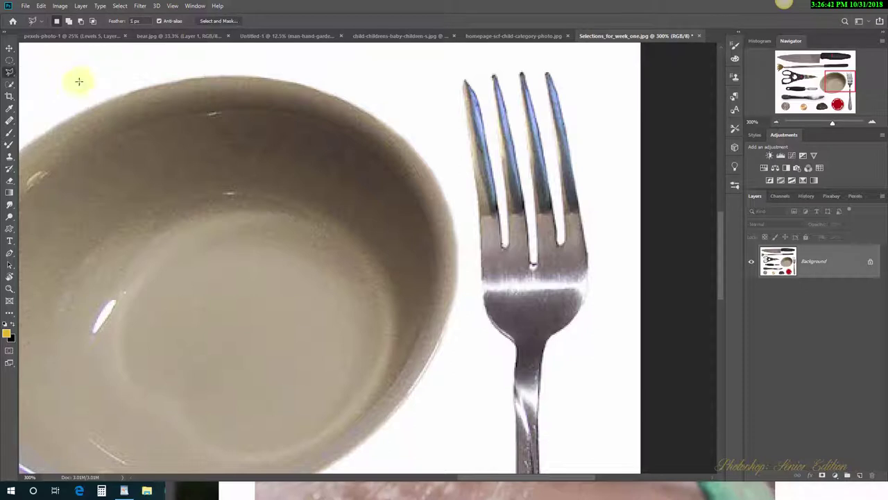
click(464, 85)
click(479, 209)
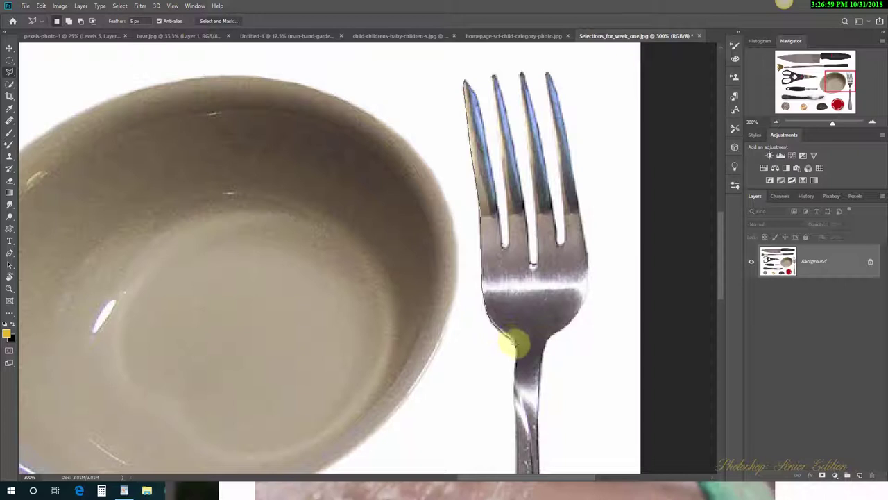
click(514, 342)
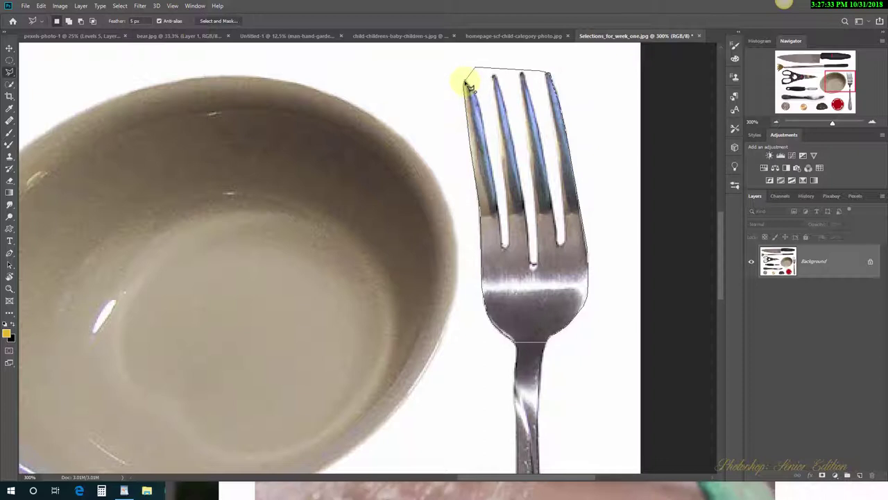
click(468, 84)
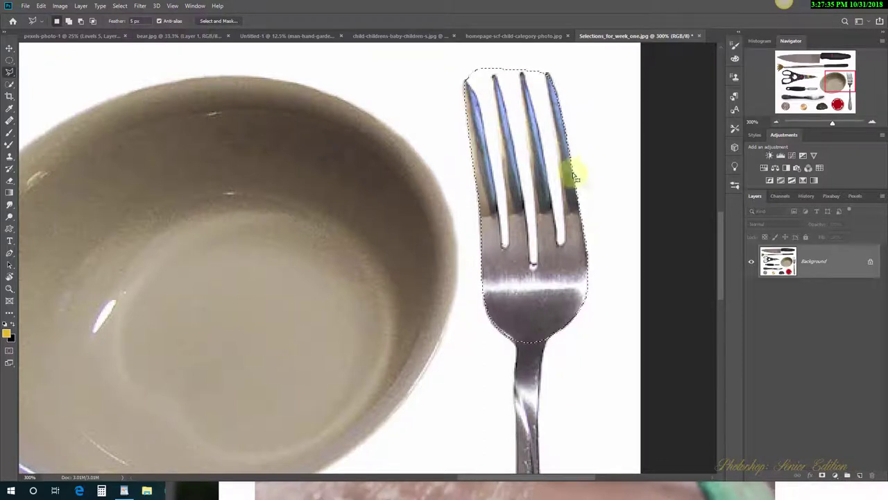
key(ctrl+j)
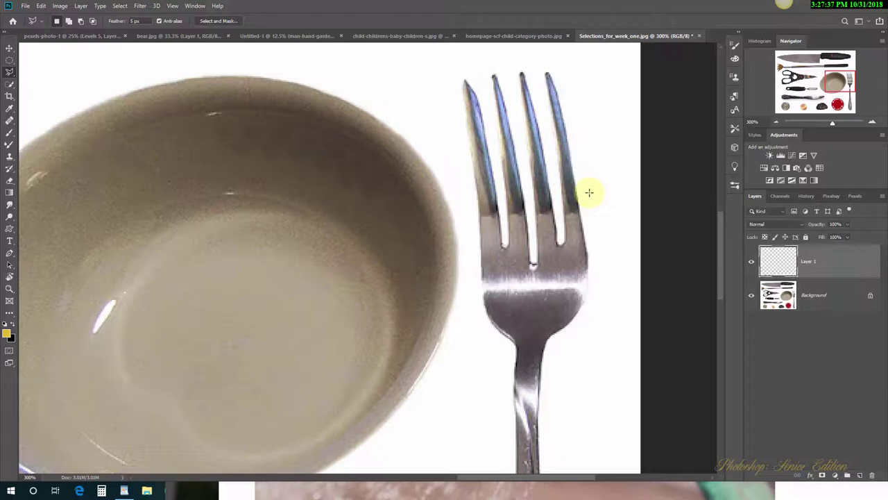
- Hide and show the Background to check the feathered edge of the cut-out fork head, and delete the fork-head layer
click(751, 295)
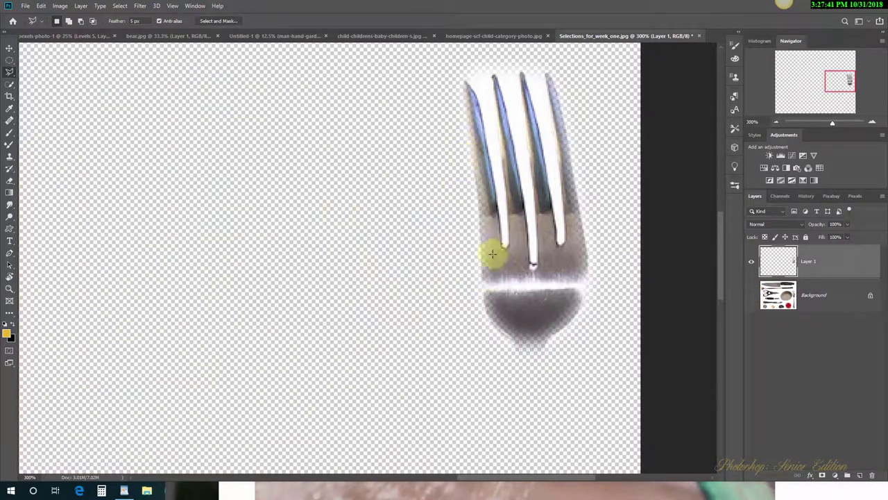
double_click(133, 21)
text(1)
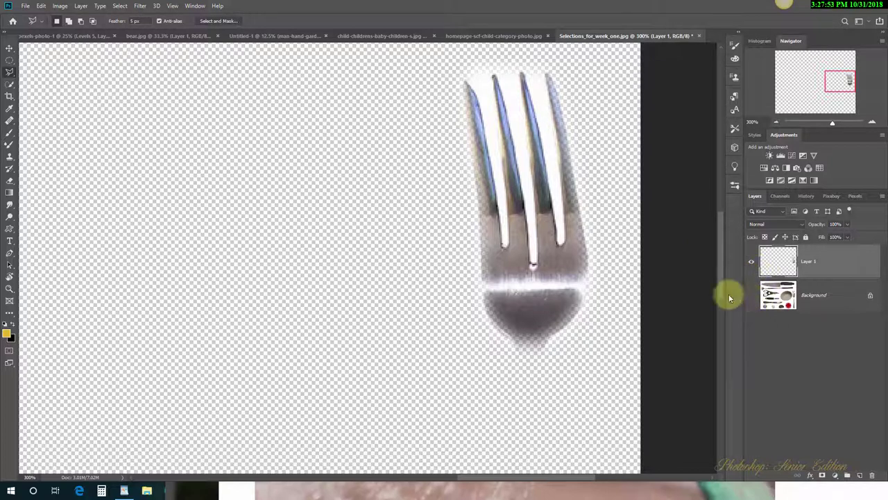
click(751, 295)
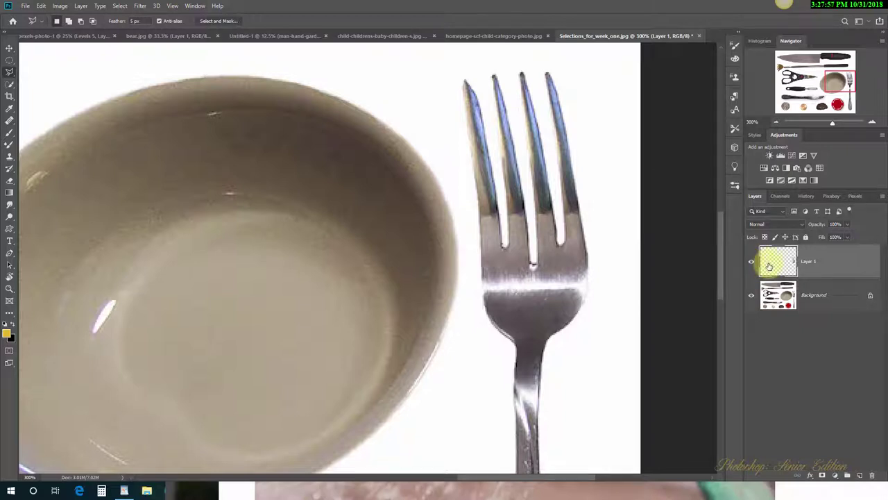
key(Delete)
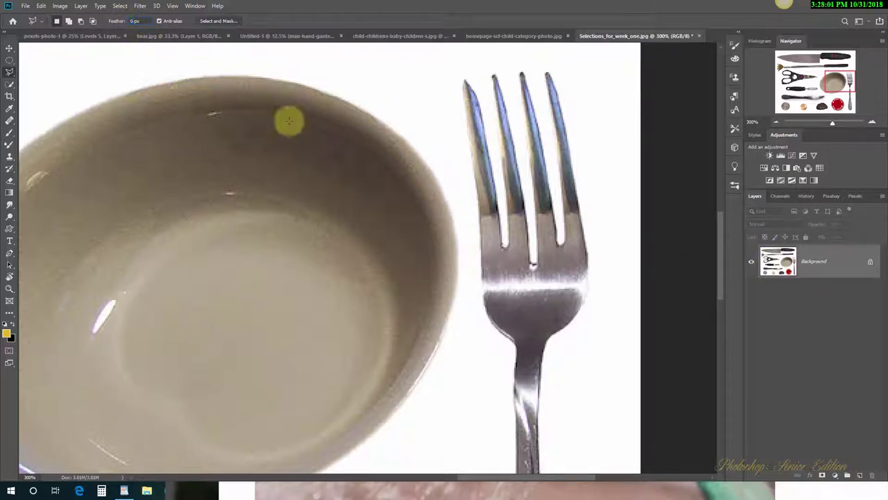
- Outline the fork's head again with the Polygonal Lasso using a 0 px feather, and copy it to a new layer
click(465, 83)
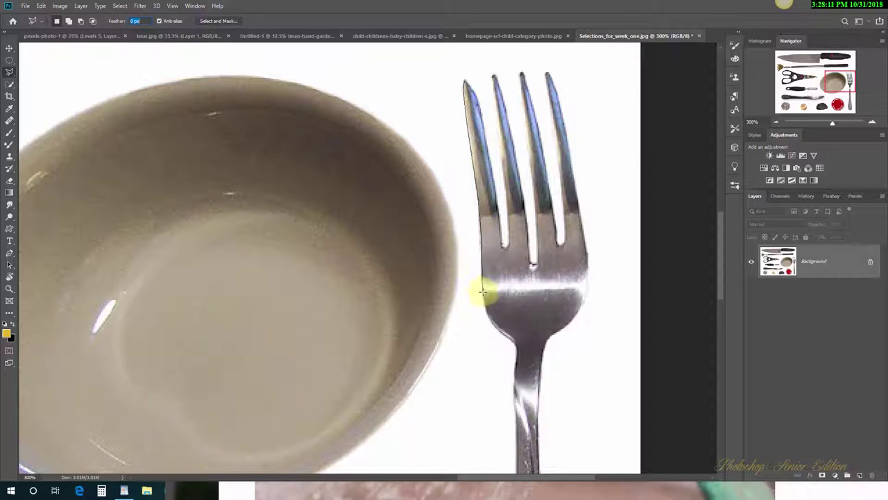
click(516, 342)
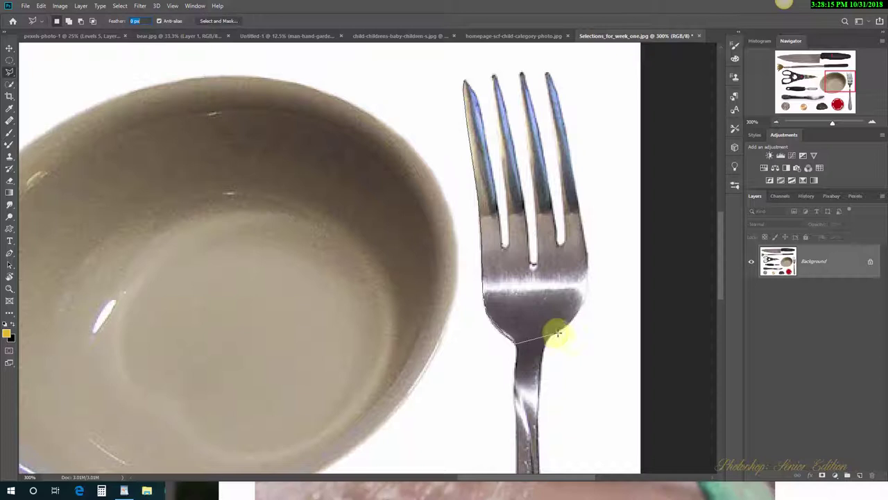
click(557, 333)
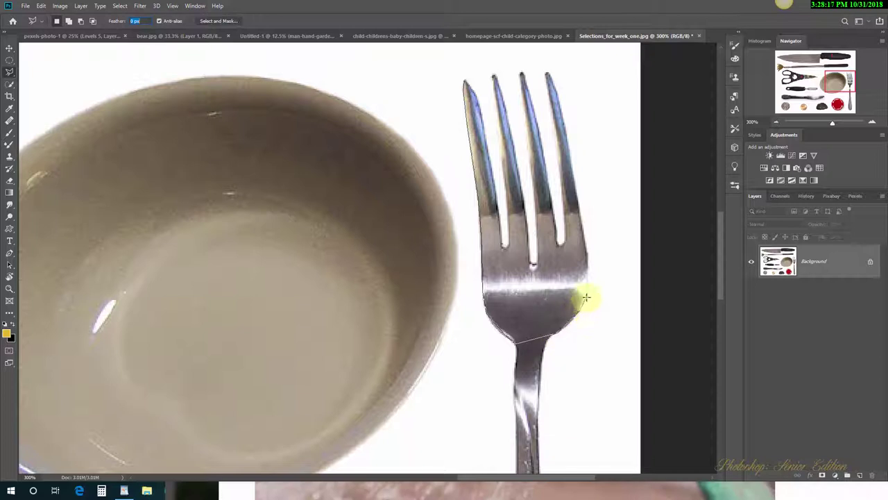
click(586, 298)
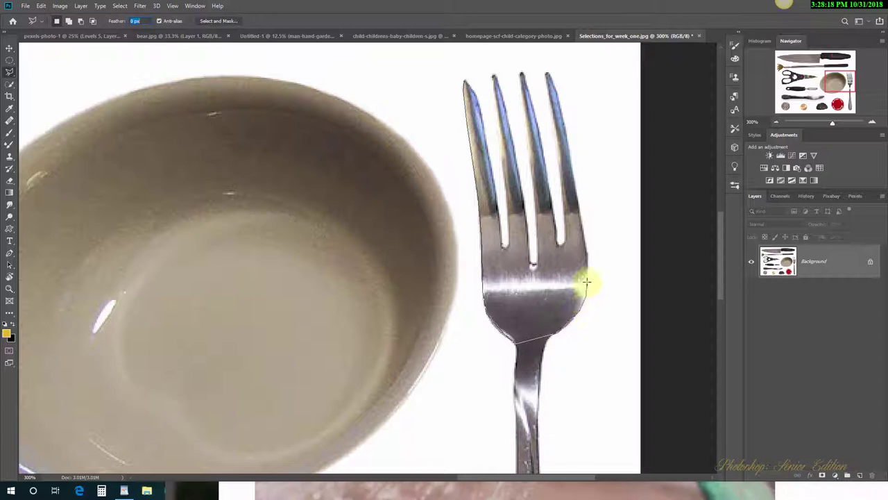
click(583, 230)
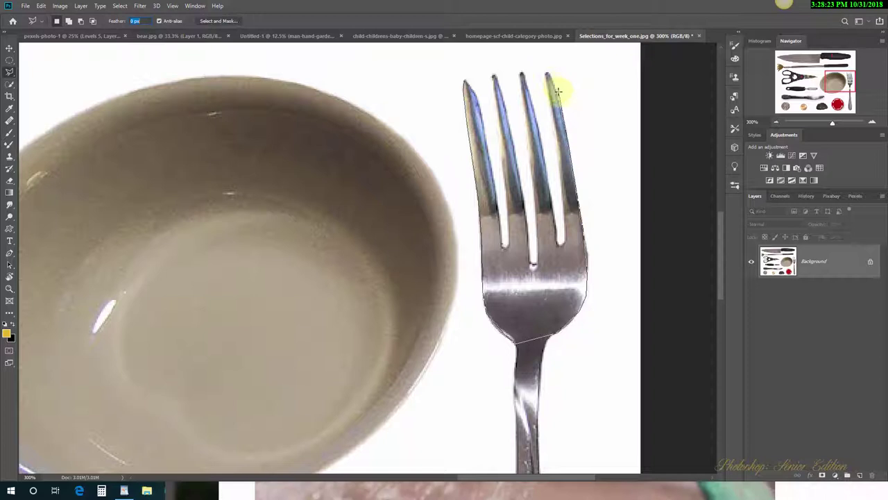
click(547, 73)
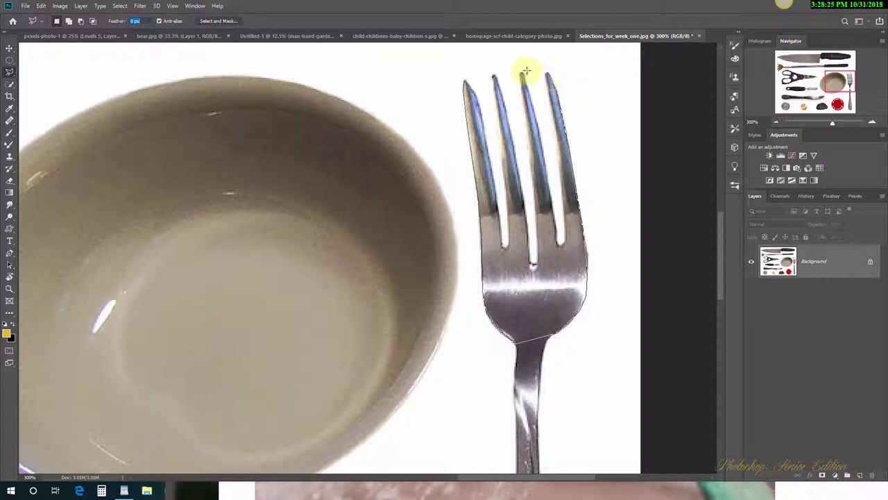
click(466, 83)
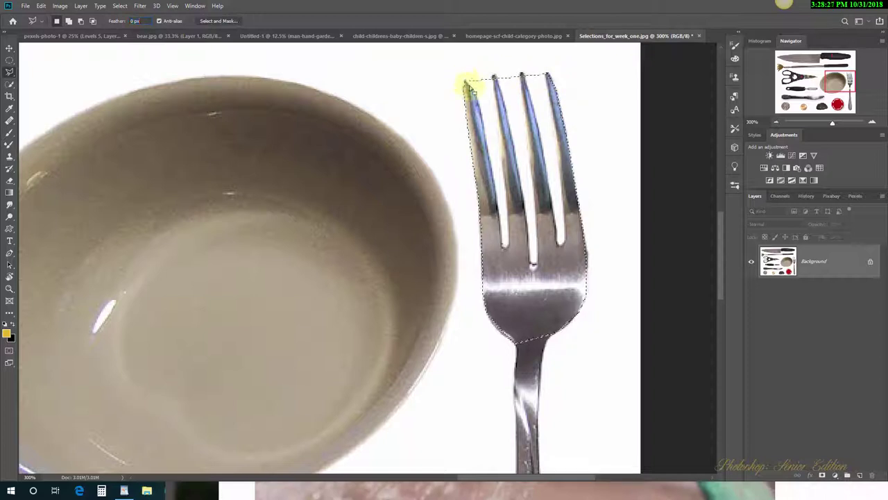
key(ctrl+j)
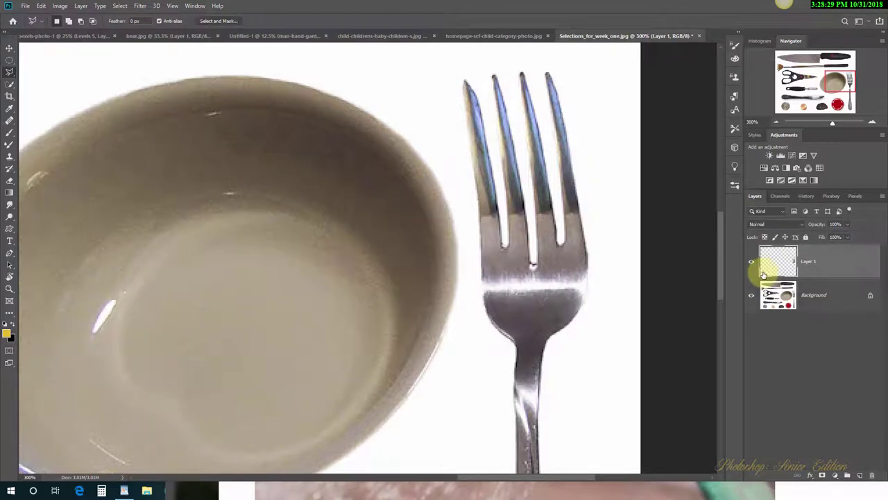
- Toggle the visibility of the Background and the copied fork head to check the unfeathered cut-out, and delete the fork-head layer
click(750, 295)
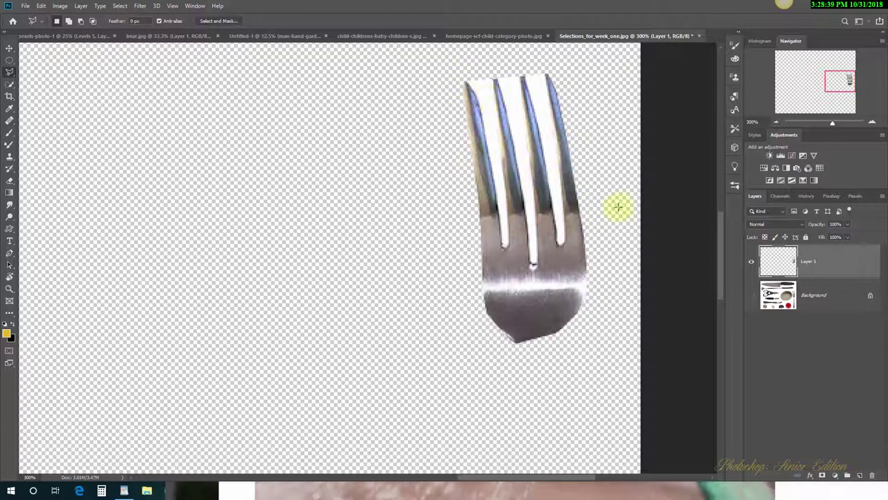
click(752, 295)
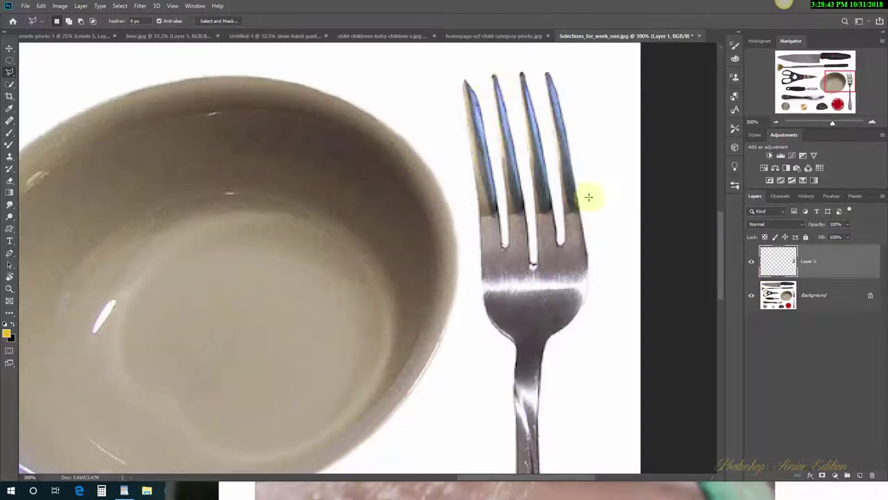
click(750, 262)
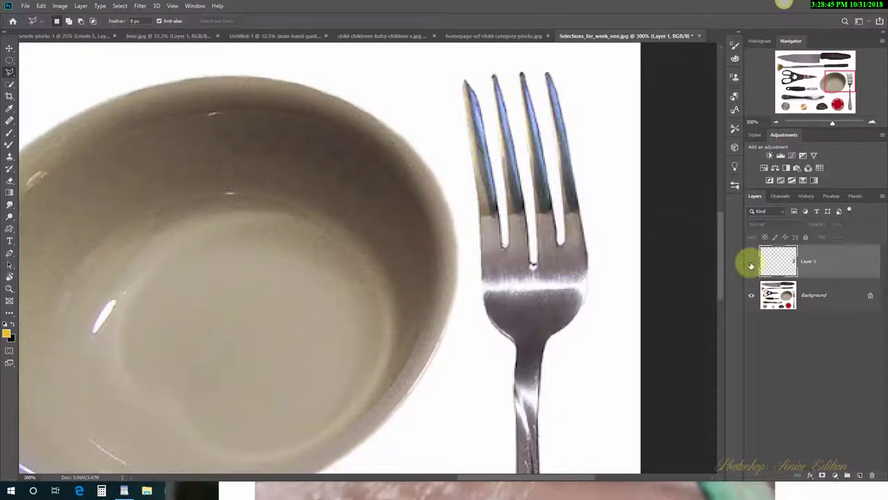
click(751, 262)
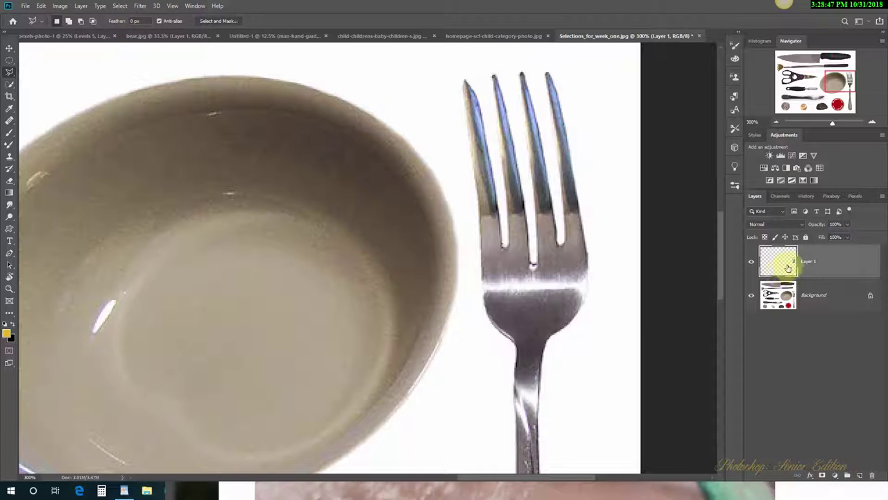
key(Delete)
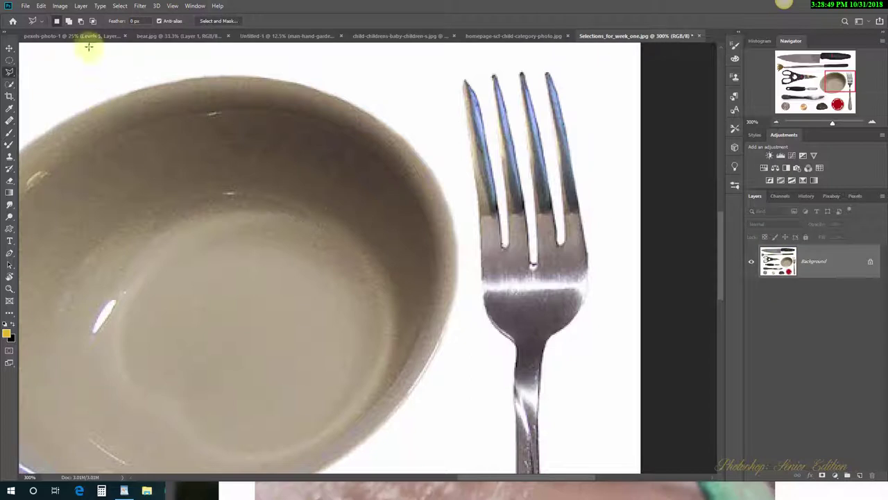
- Trace the whole outer rim of the bowl with the Magnetic Lasso, and copy the bowl to a new layer
right_click(9, 72)
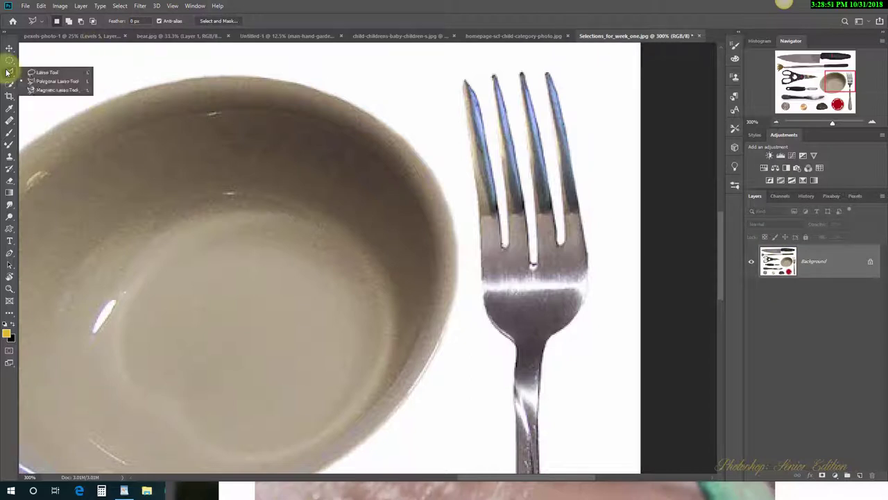
click(65, 91)
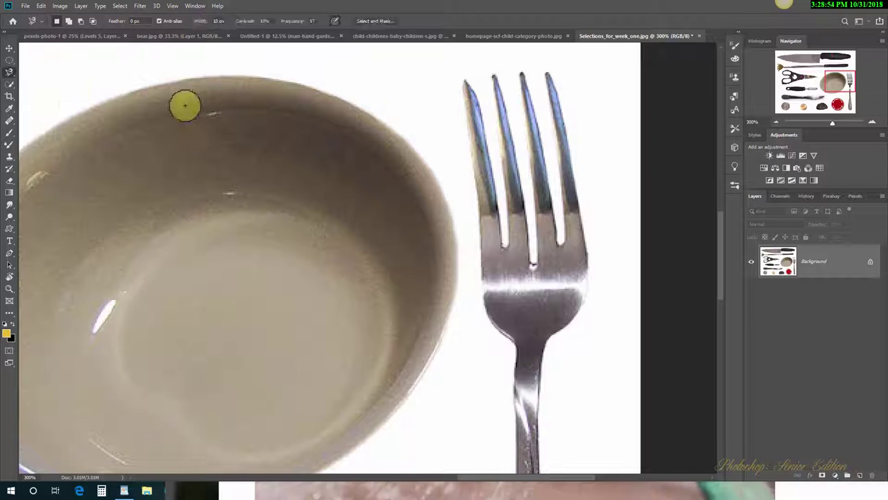
click(316, 89)
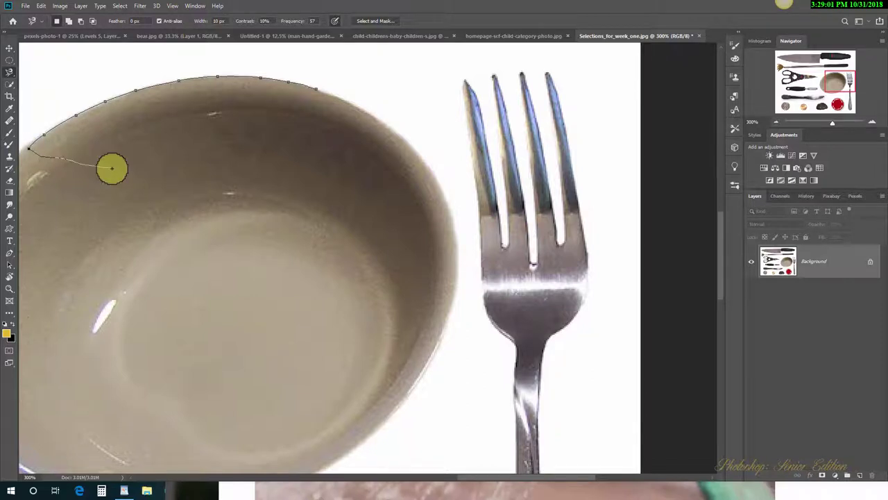
key(space)
drag(58, 139, 369, 118)
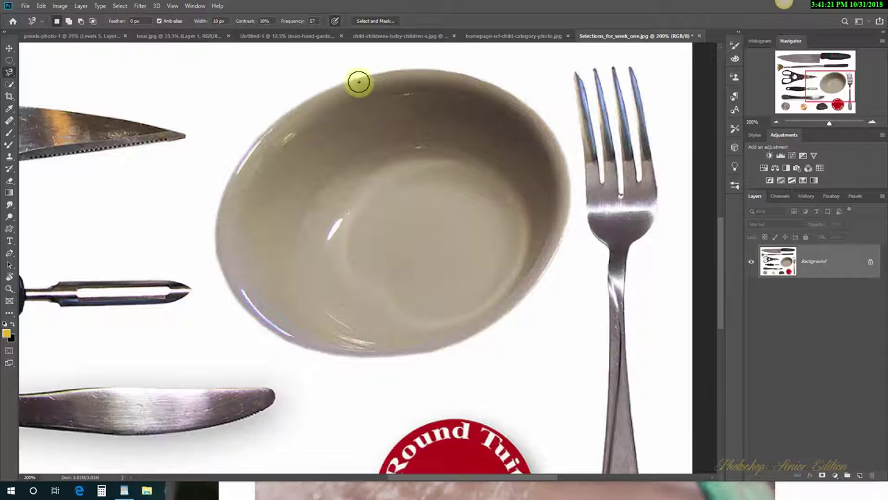
click(392, 70)
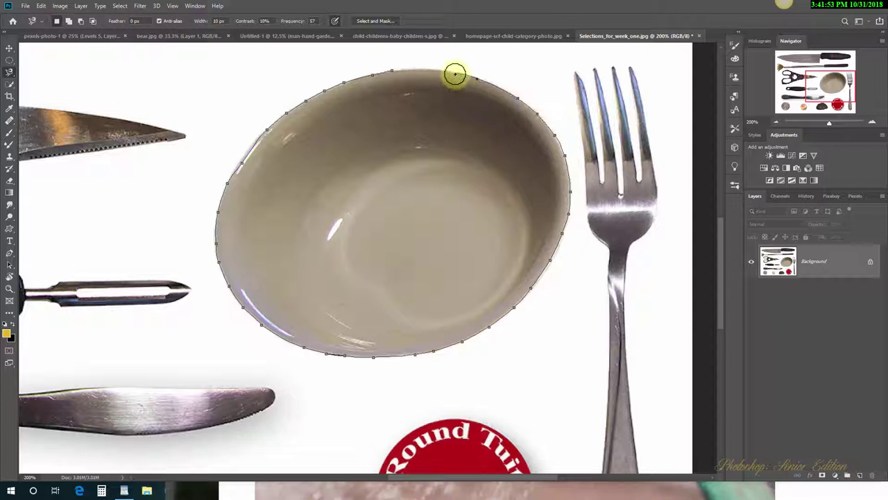
click(397, 75)
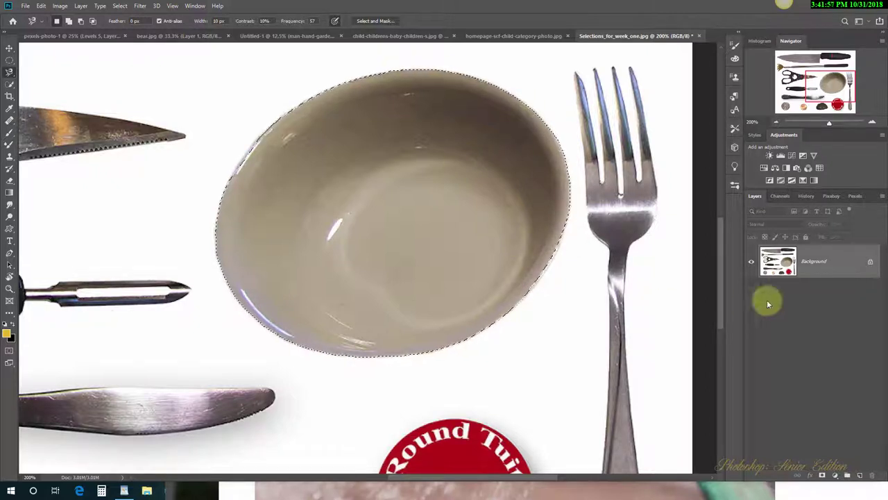
key(ctrl+j)
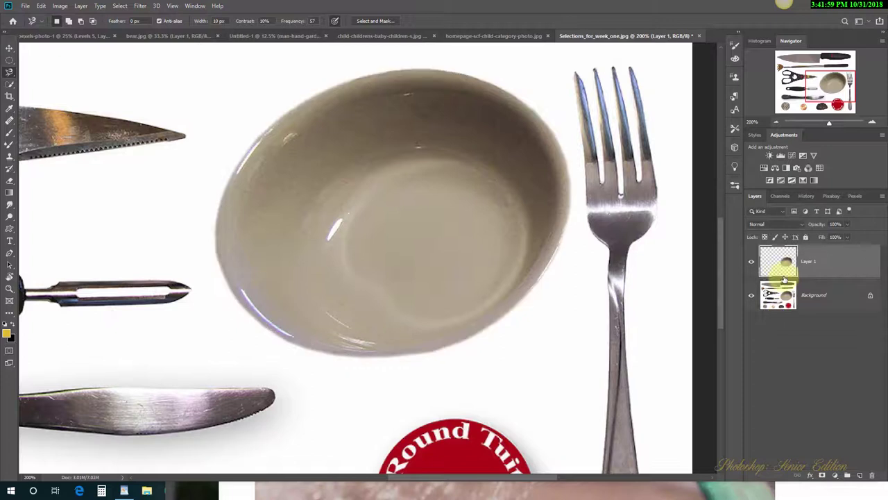
- Hide and show the Background to check the cut-out bowl's edge, and view the whole image at 100%
click(751, 295)
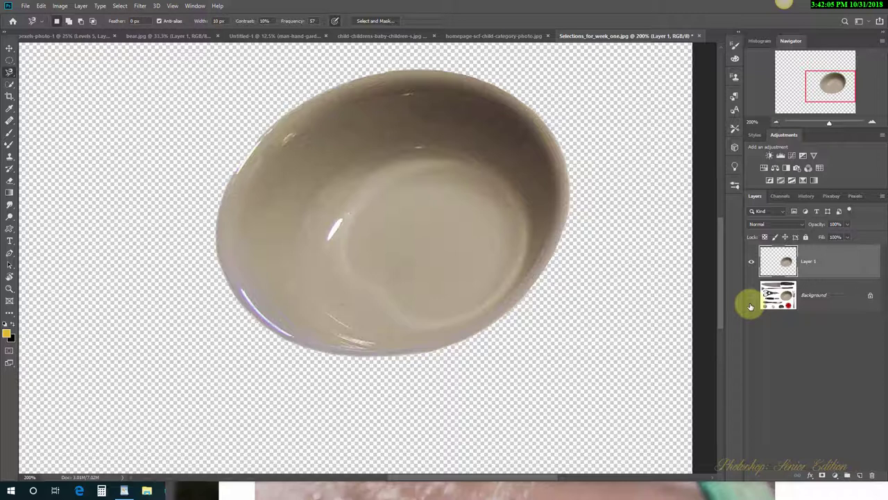
click(751, 295)
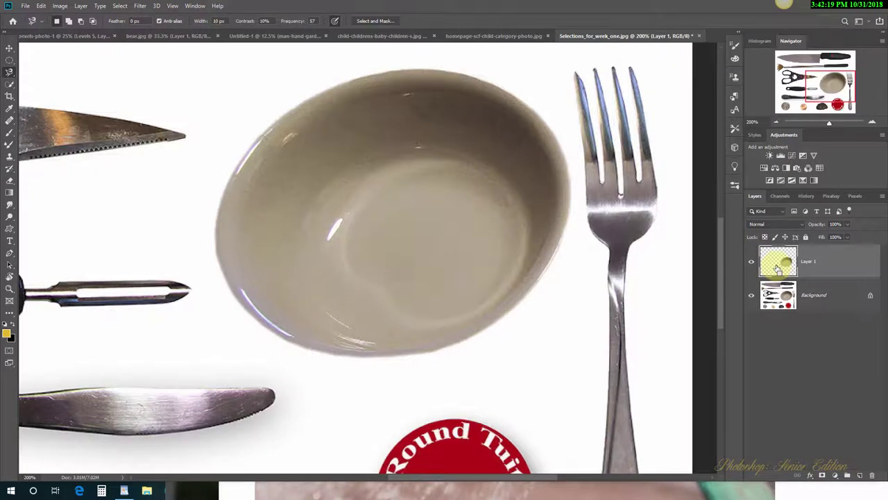
key(ctrl+1)
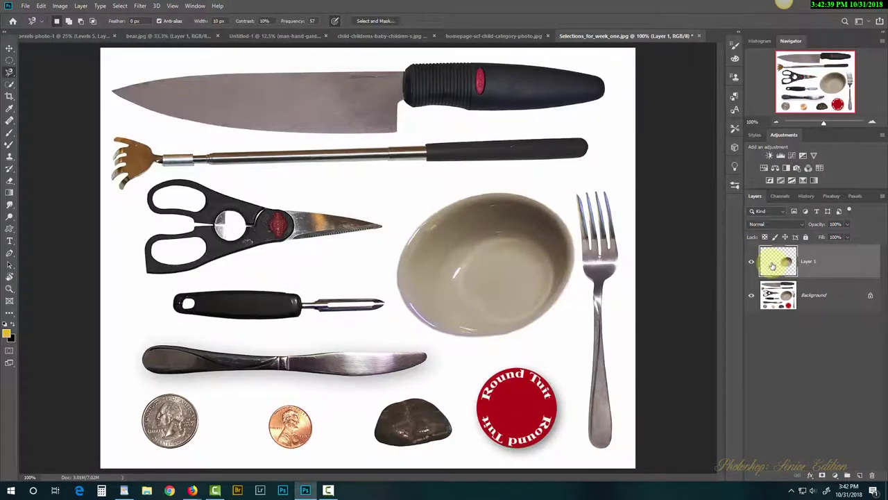
- Delete the copied bowl layer, and trace the table knife's blade with the Magnetic Lasso to select it
key(Delete)
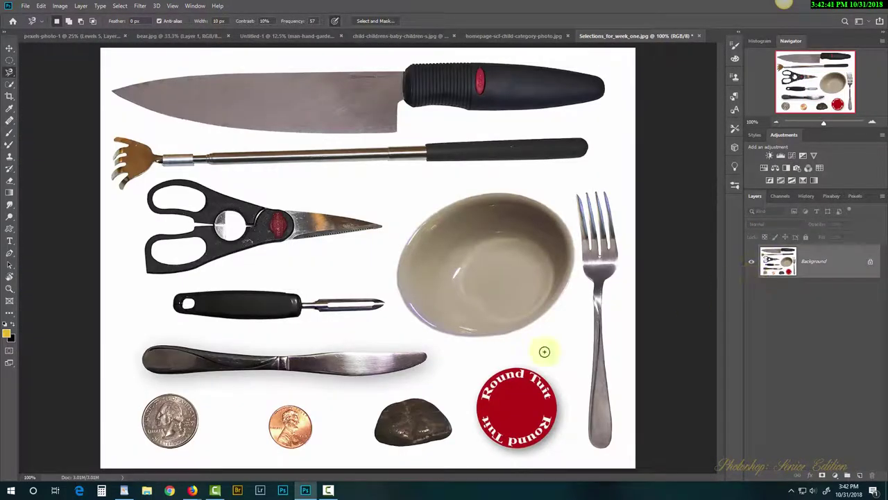
click(9, 74)
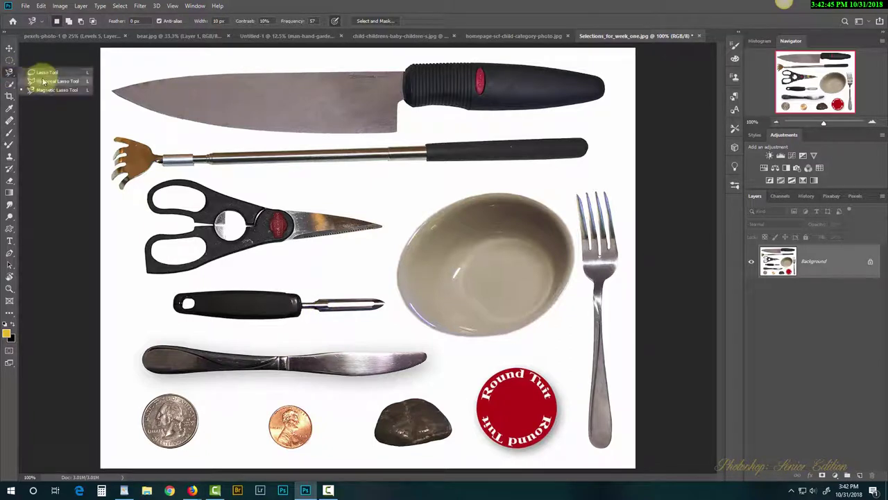
click(71, 91)
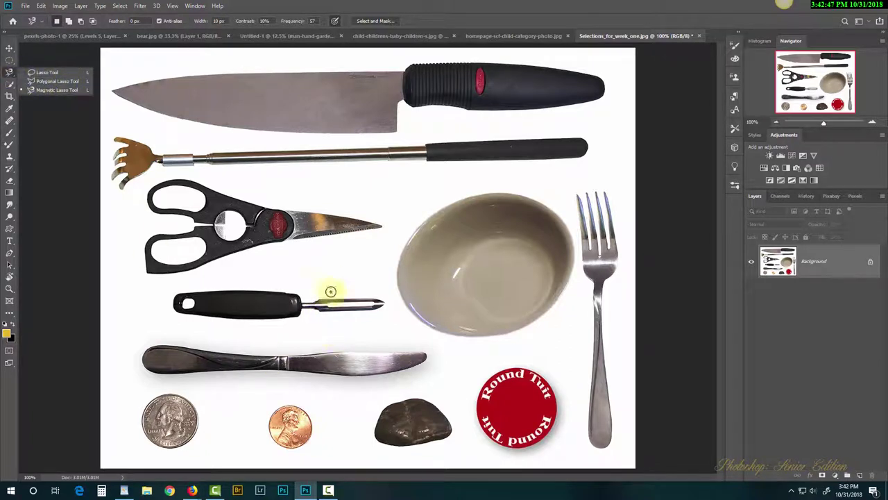
ctrl+click(356, 360)
ctrl+click(361, 363)
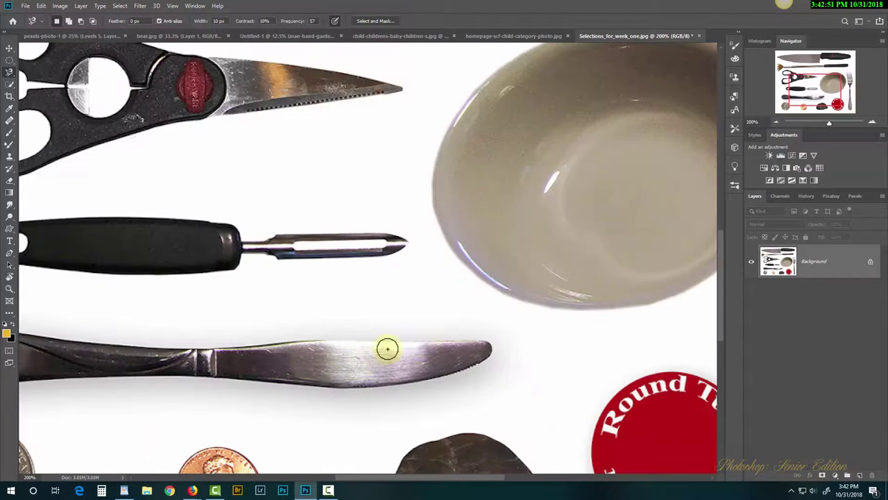
click(433, 341)
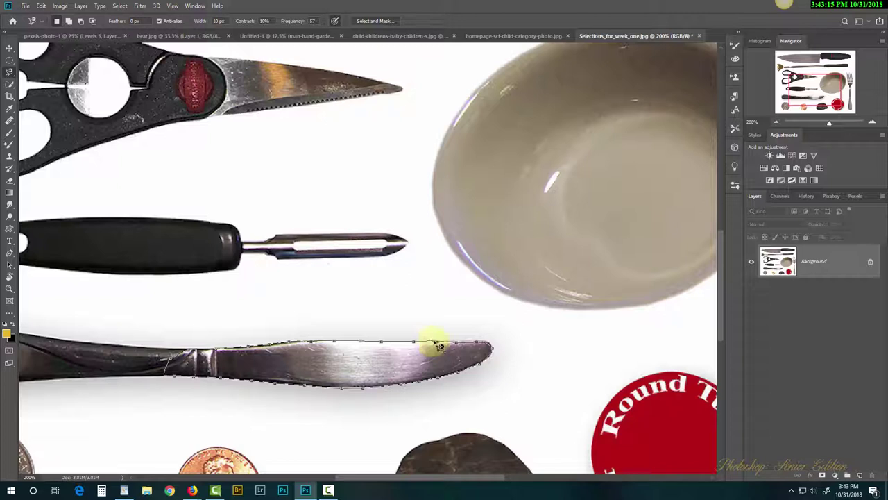
double_click(438, 344)
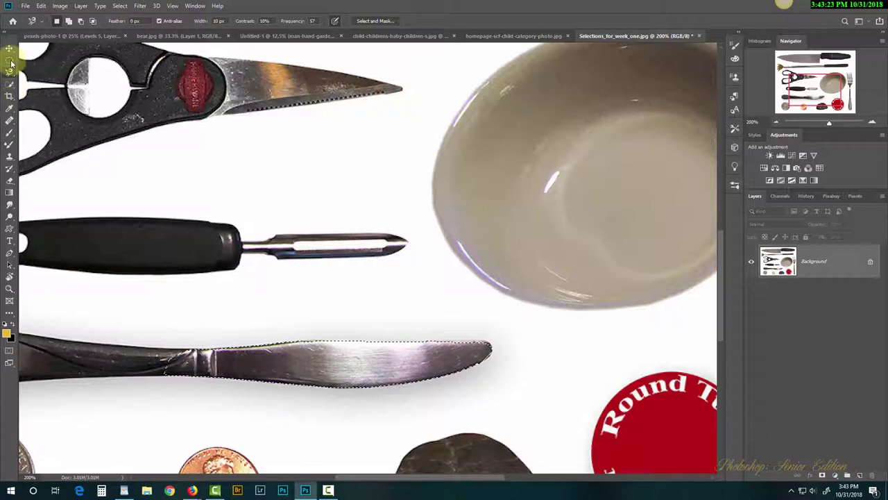
drag(11, 63, 50, 72)
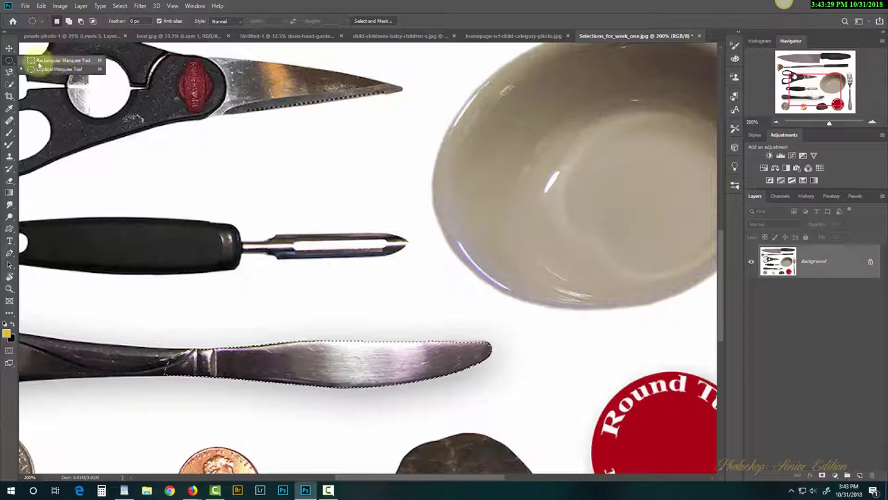
click(59, 69)
drag(9, 76, 41, 75)
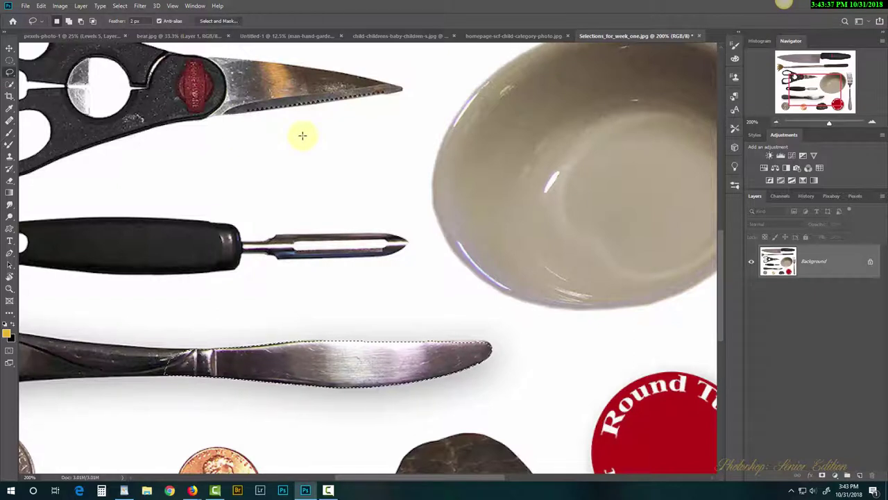
click(11, 74)
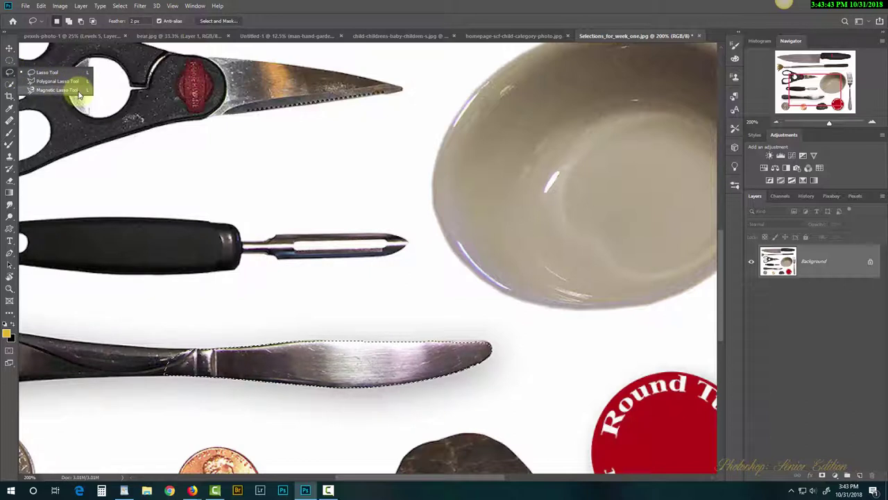
- Add the vegetable peeler to the knife-blade selection with the Quick Selection tool, and copy both to a new layer
click(9, 84)
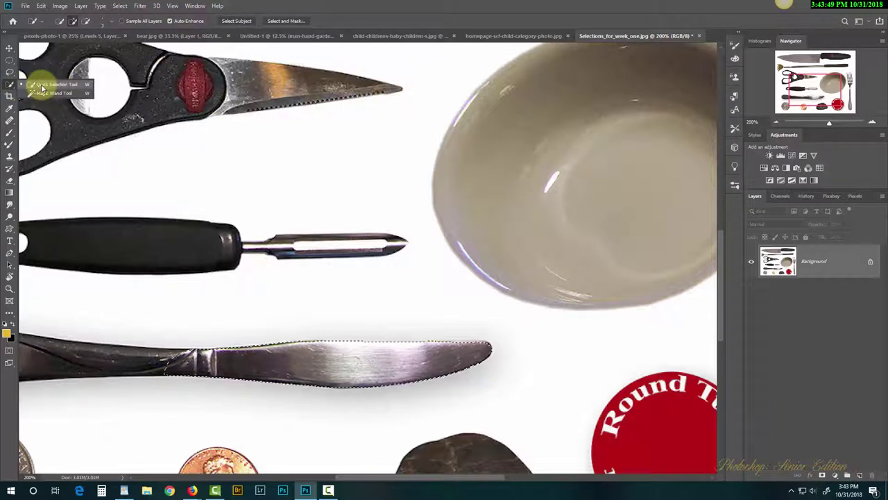
click(42, 84)
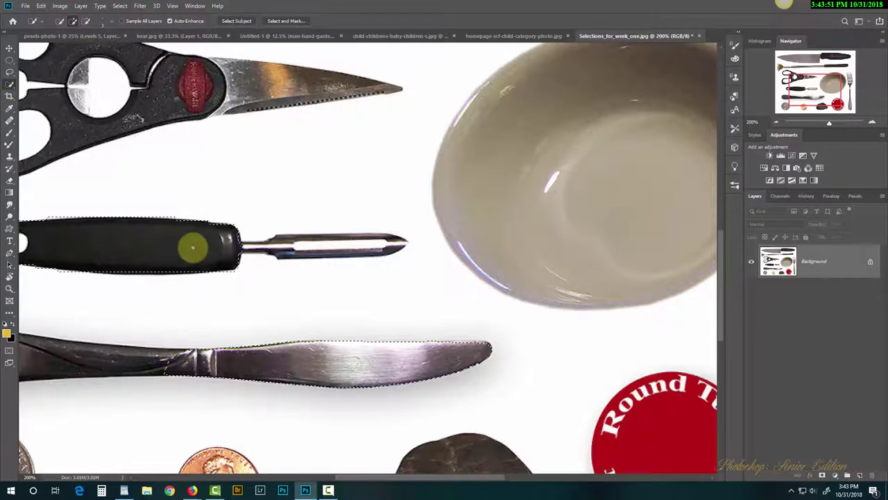
click(236, 247)
mouse_move(294, 246)
mouse_down()
mouse_move(252, 242)
mouse_move(392, 251)
mouse_up()
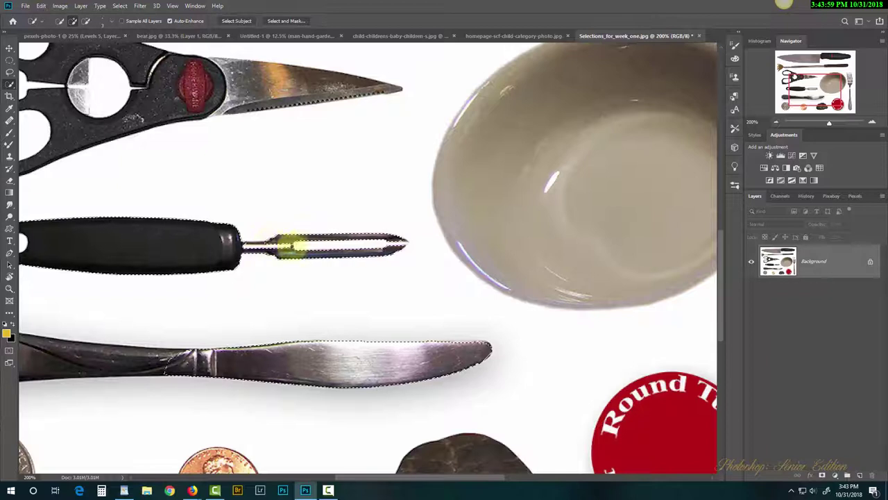
scroll(270, 239, up, 3)
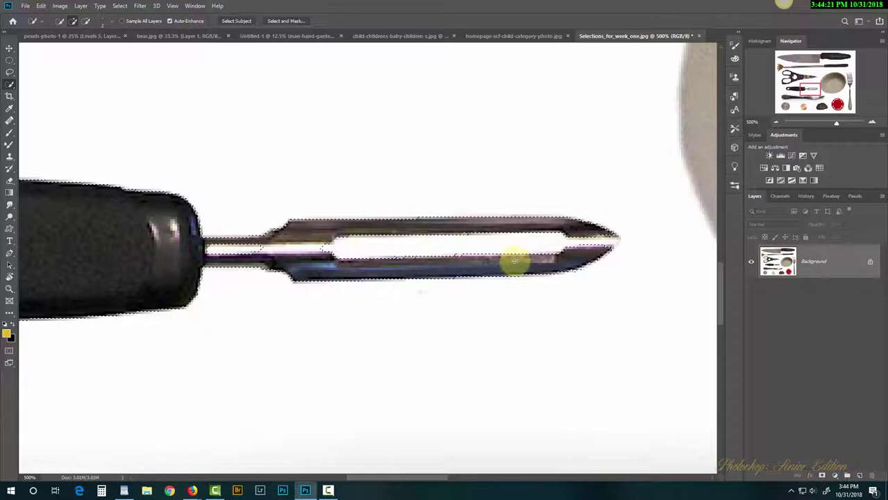
key(ctrl+j)
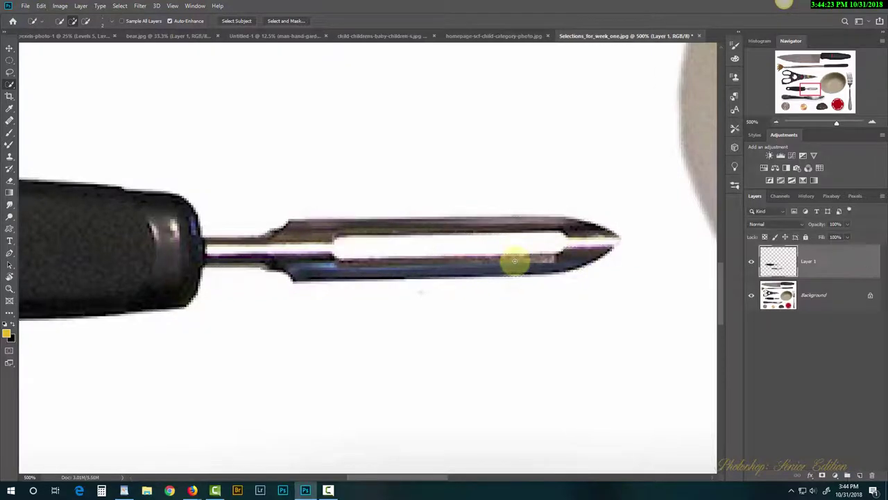
- Hide the Background to check the peeler and knife-blade cut-outs, and delete their copied layer
click(750, 297)
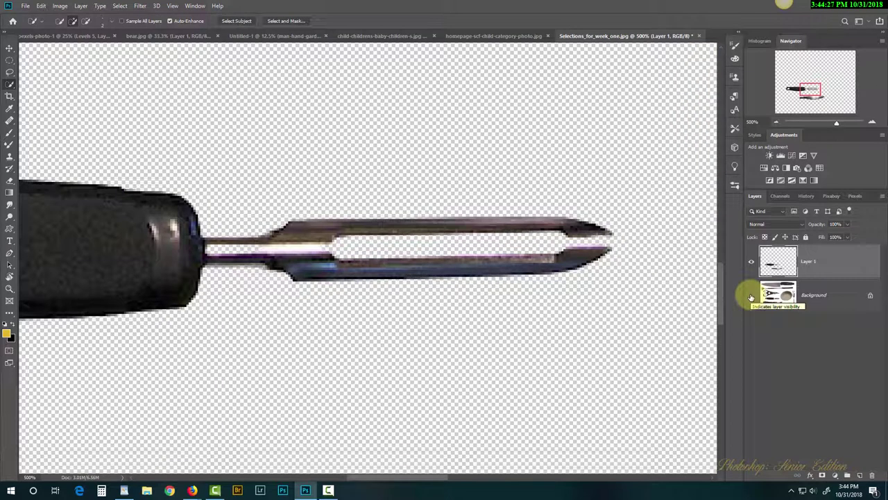
key(ctrl+minus)
key(ctrl+minus)
key(ctrl+minus)
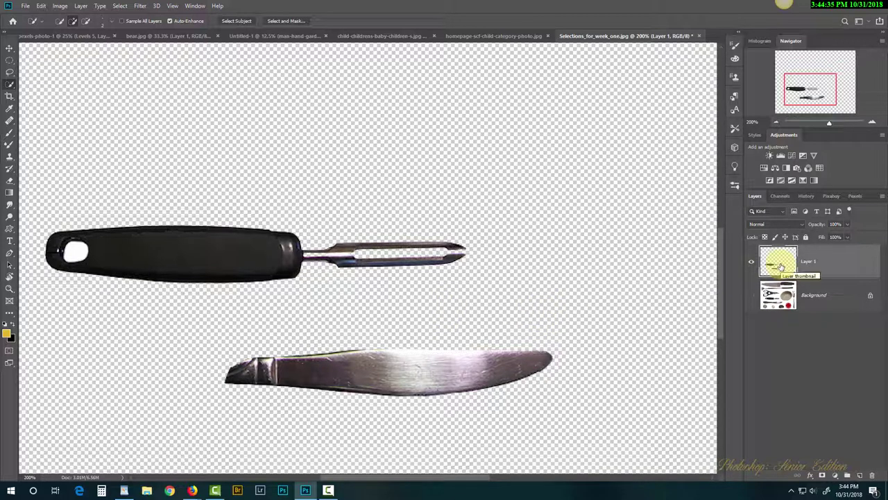
key(F12)
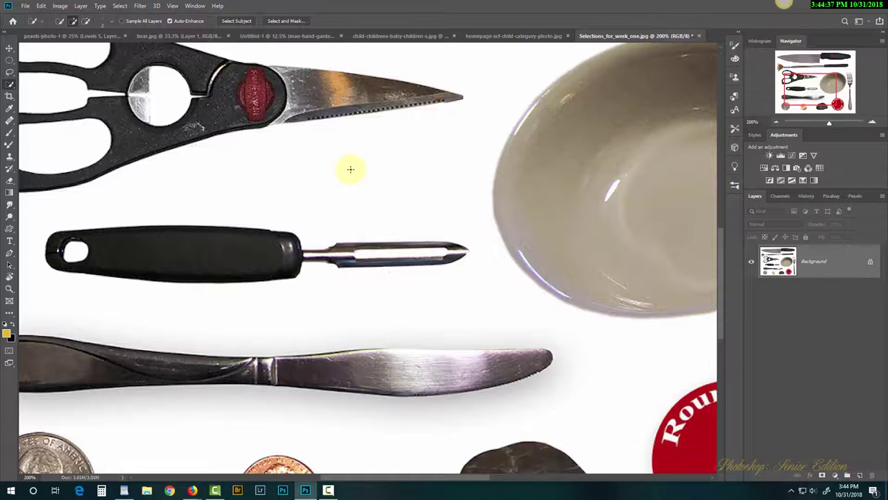
key(ctrl+minus)
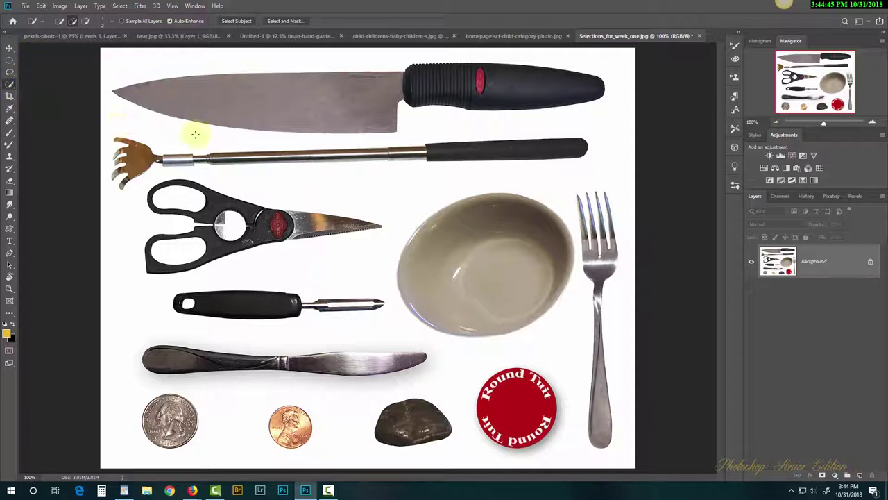
- Draw a sample Pen tool path from the chef's knife's lower edge across the scissors blade to the bowl's rim
click(11, 255)
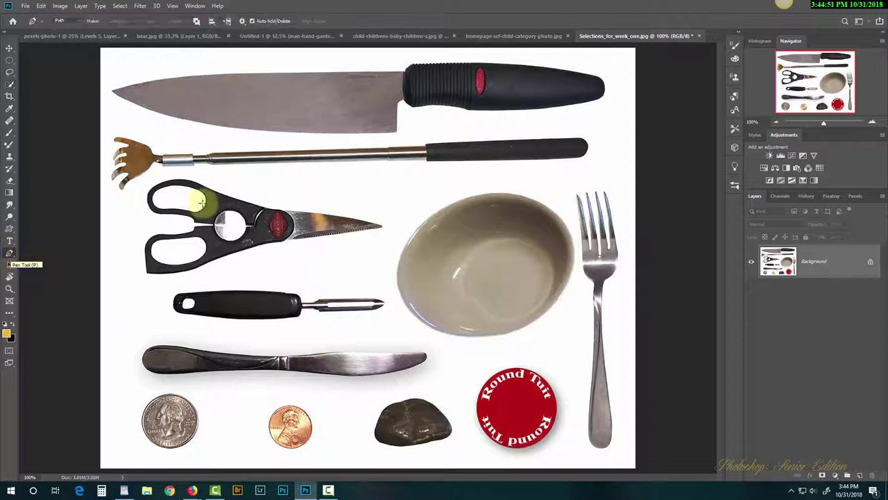
click(201, 123)
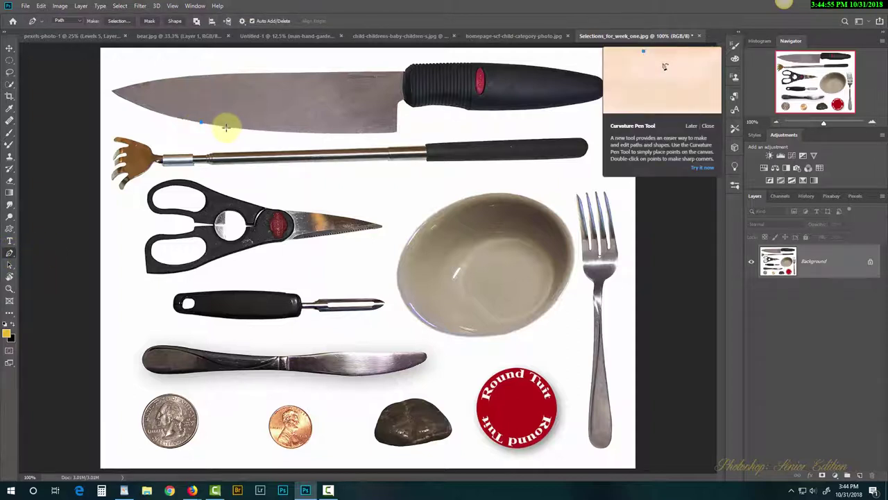
drag(225, 127, 236, 132)
click(306, 190)
drag(331, 231, 331, 269)
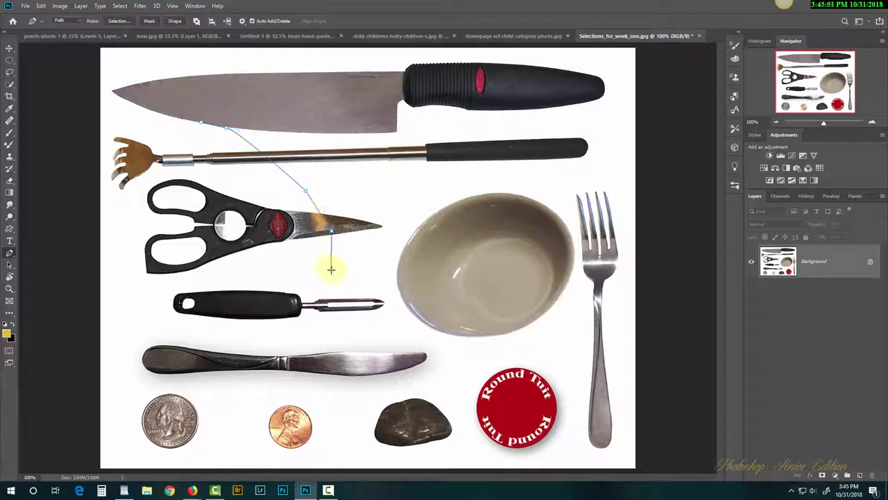
click(388, 287)
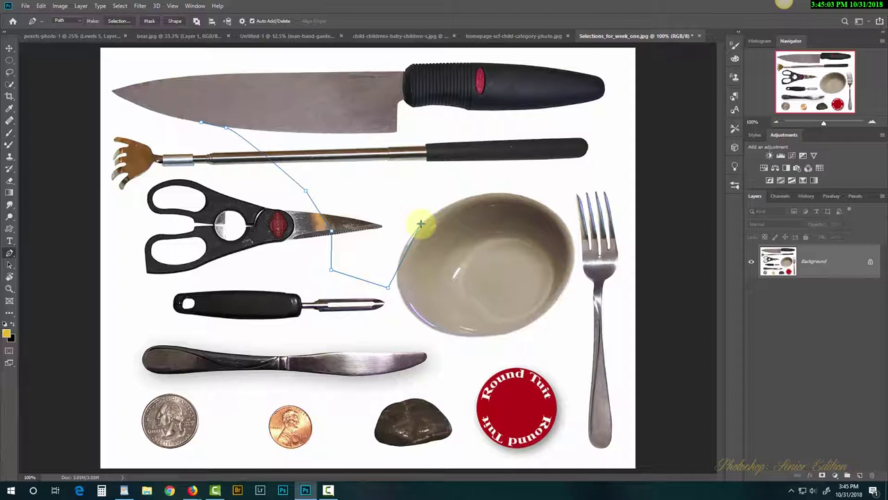
drag(420, 224, 514, 196)
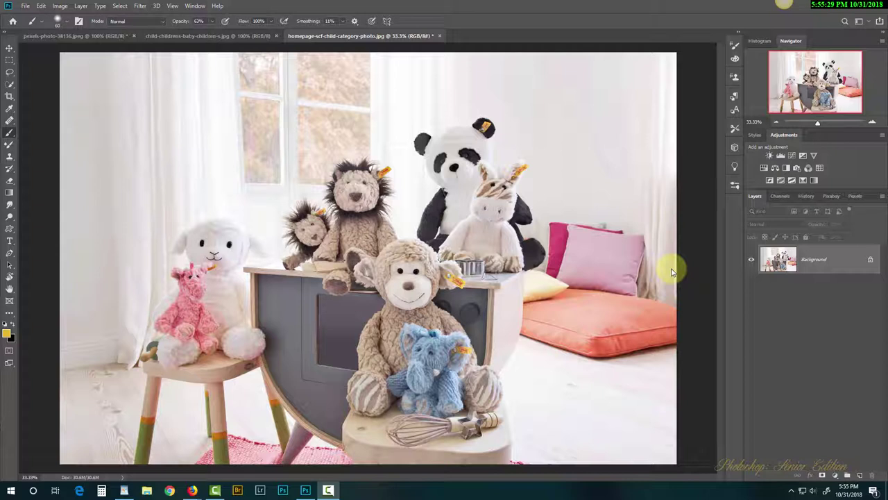
- In child-childrens-baby-children-s.jpg, draw a loose Lasso selection around the girl's head and upper shoulders with a 2 px feather
click(198, 36)
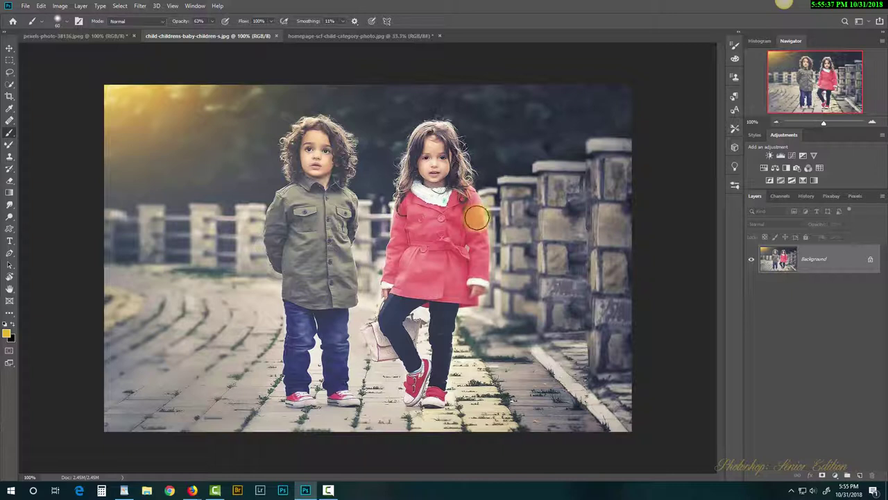
click(9, 72)
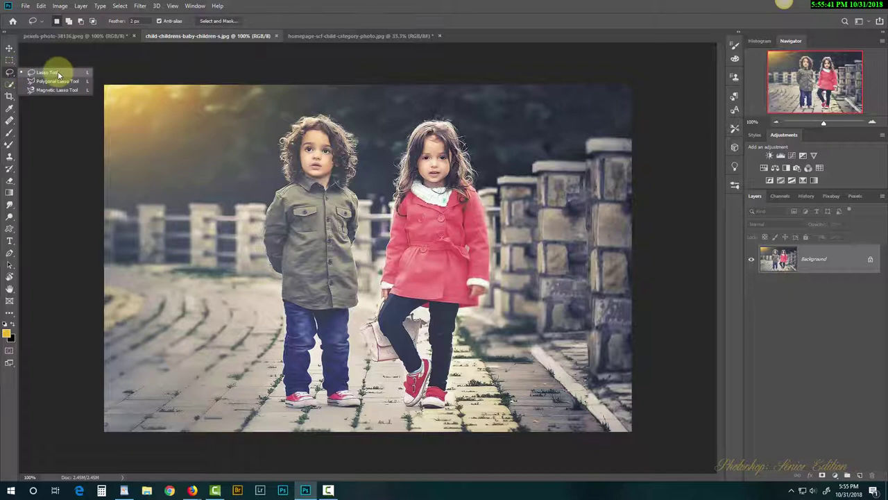
click(58, 75)
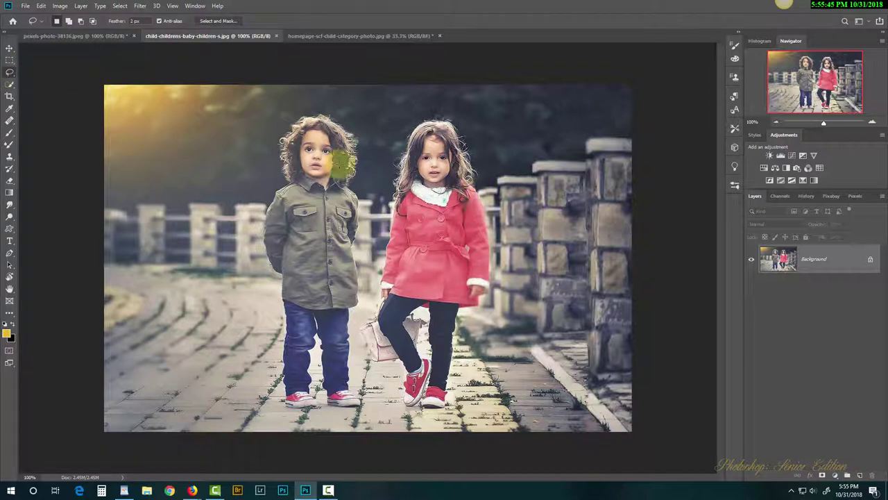
drag(418, 233, 418, 233)
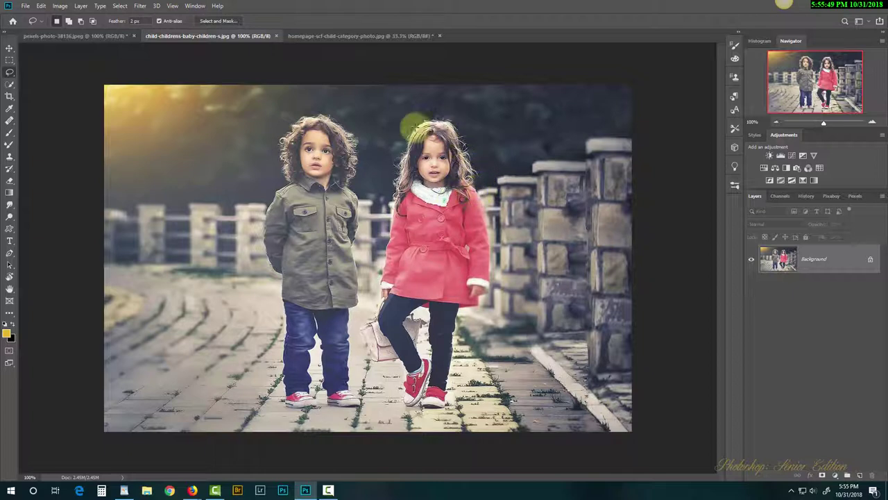
click(418, 218)
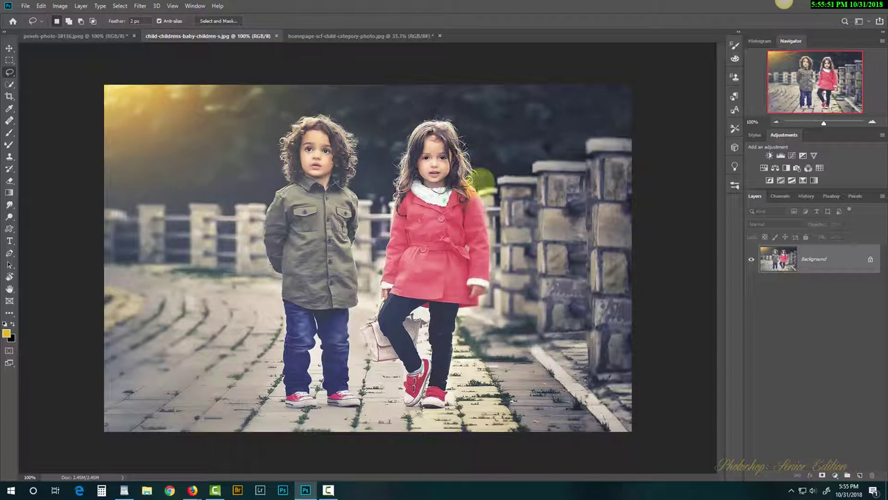
mouse_move(478, 156)
mouse_down()
mouse_move(461, 121)
mouse_move(424, 112)
mouse_move(389, 152)
mouse_move(389, 201)
mouse_up()
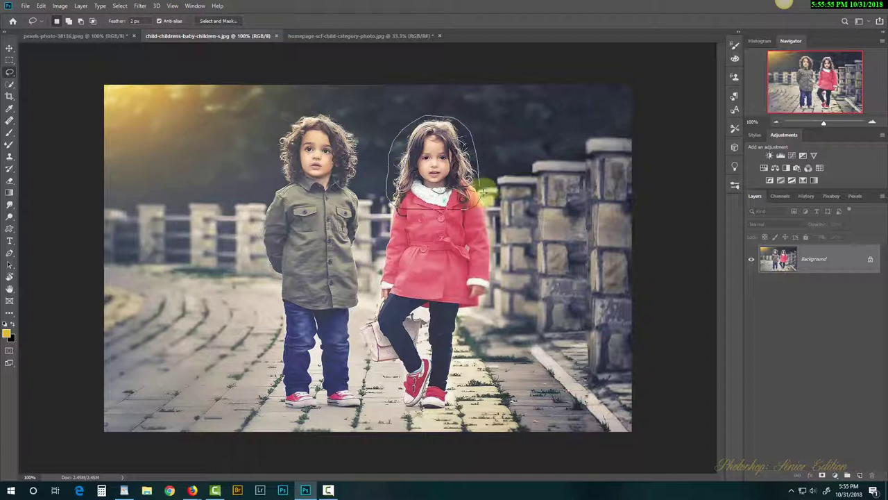
drag(483, 189, 484, 190)
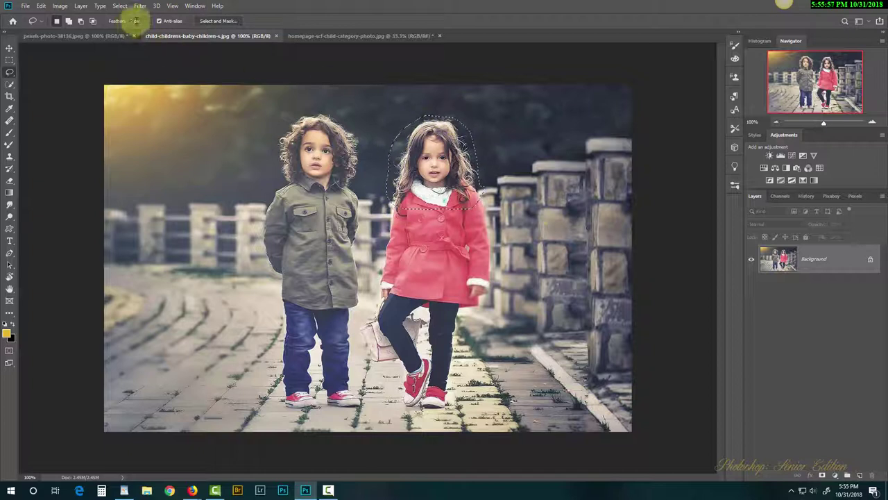
click(135, 21)
text(20)
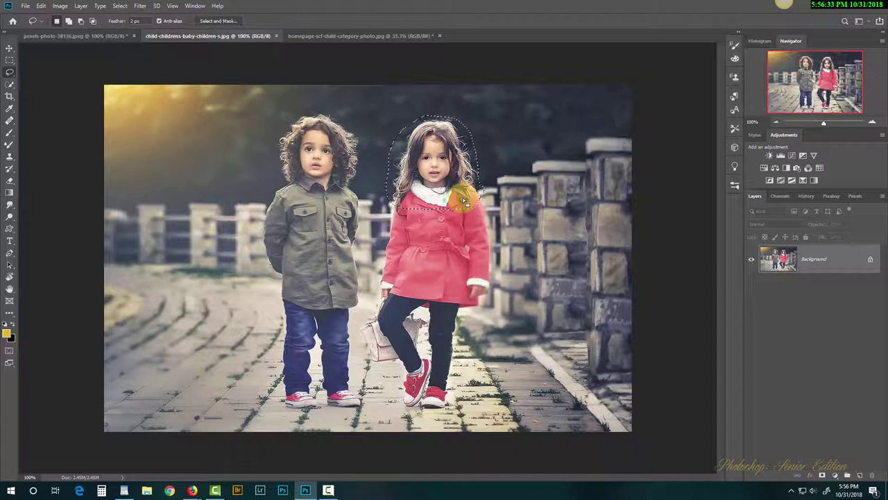
- Paste the girl's head into homepage-scf-child-category-photo.jpg as a new layer, and toggle that layer's visibility to check it
click(302, 36)
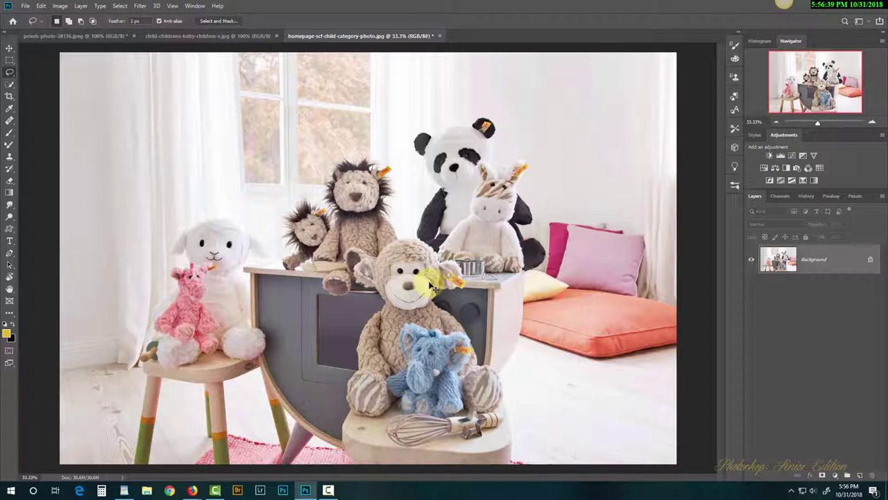
key(ctrl+v)
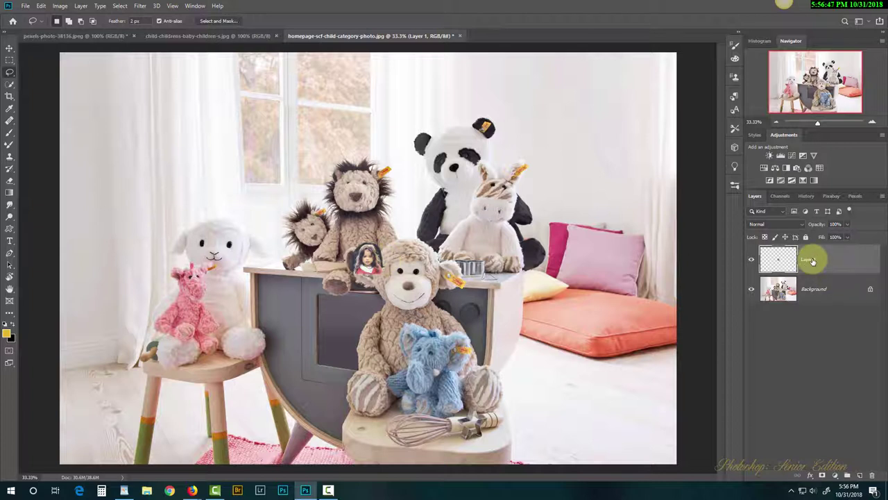
click(752, 260)
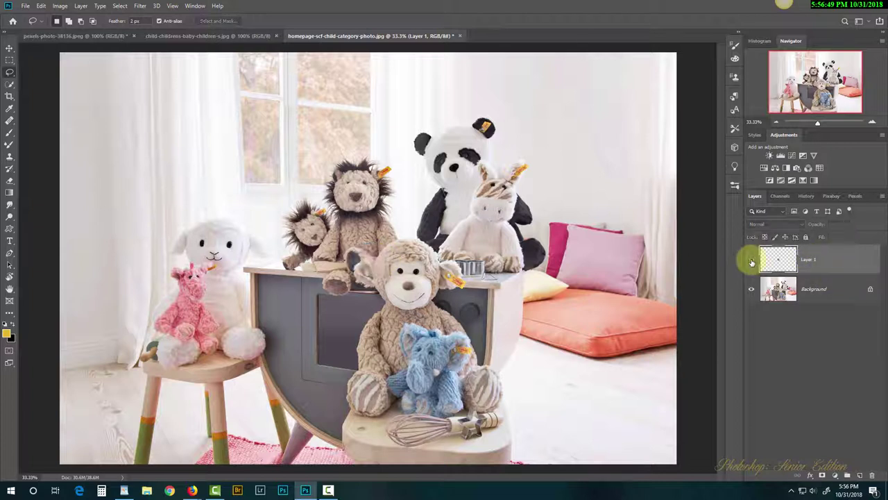
click(751, 261)
- Convert the pasted girl's-head layer, Layer 1, to a Smart Object
right_click(811, 264)
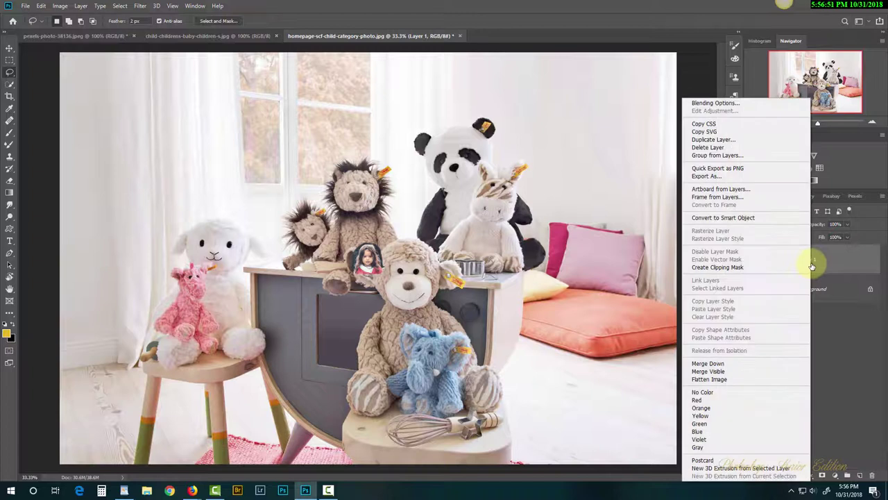
click(757, 219)
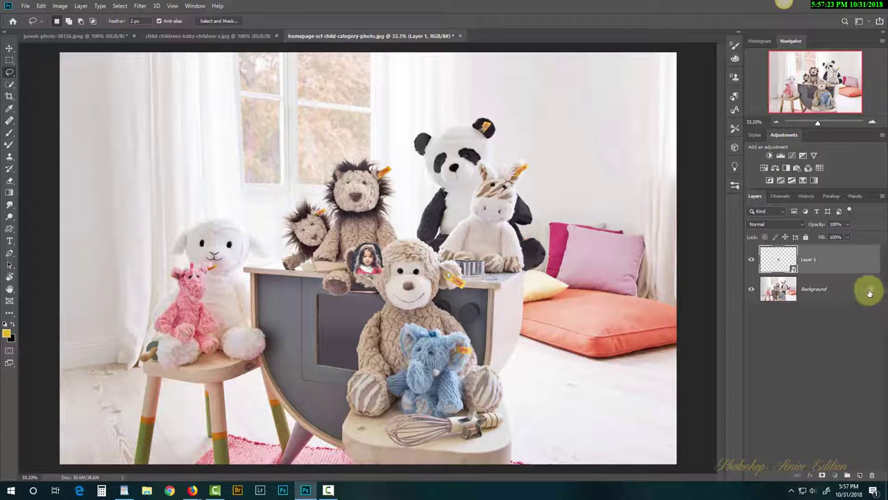
- Turn the locked Background into a regular layer named Layer 0 and move it above the girl's Layer 1
click(790, 279)
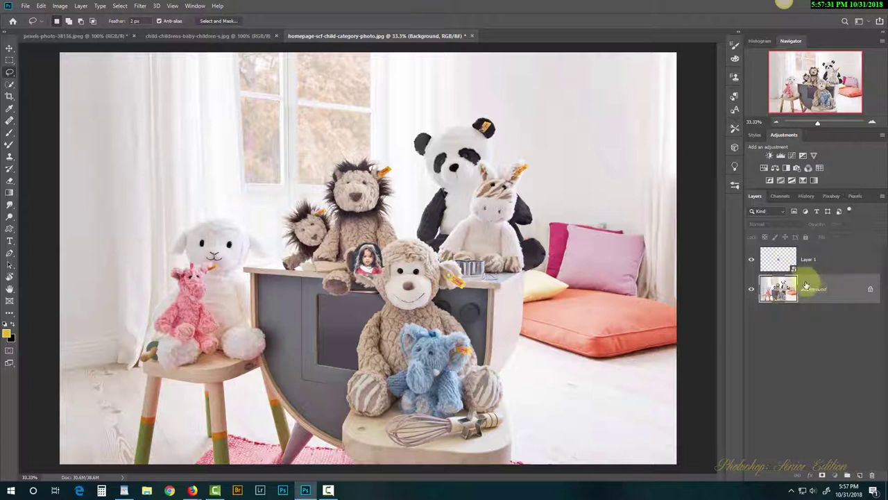
double_click(847, 291)
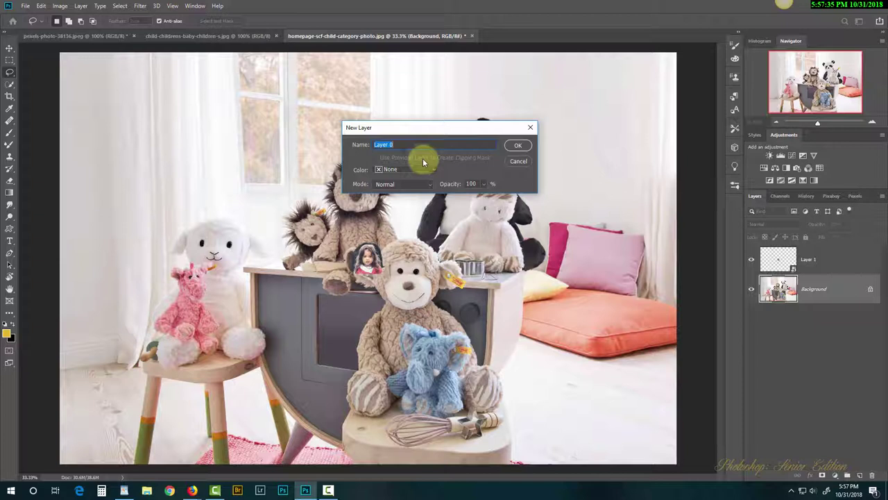
click(519, 146)
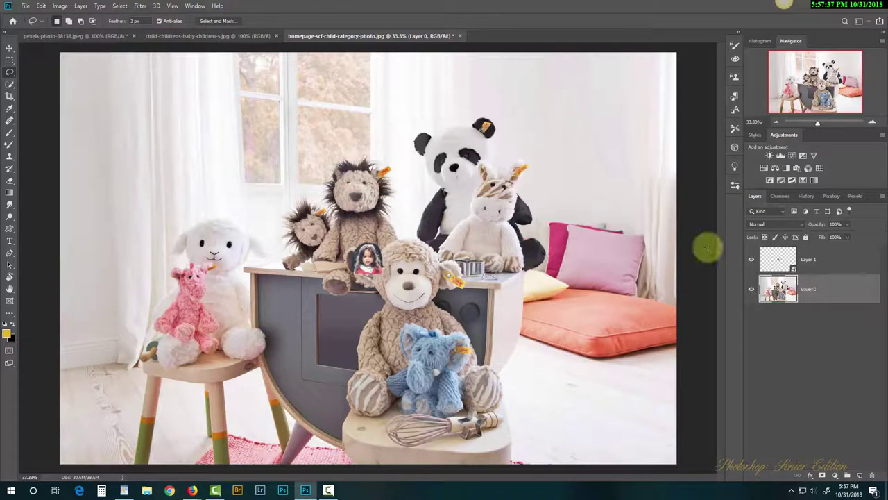
drag(809, 293, 818, 258)
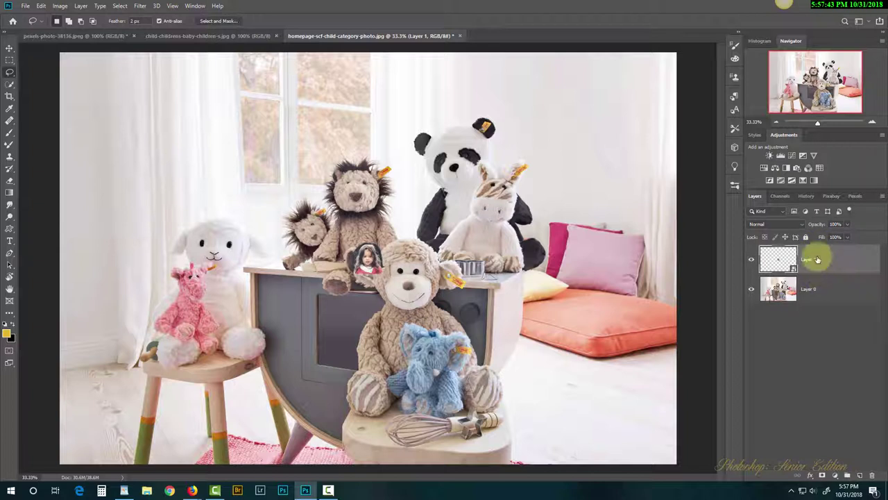
drag(822, 293, 815, 263)
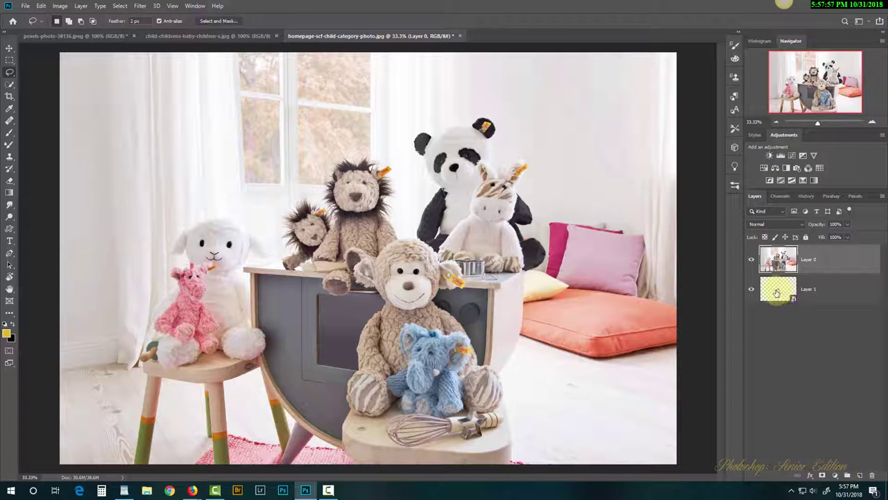
- With Layer 0 temporarily hidden, enlarge the girl's head on Layer 1 to about 313%, and make Layer 0 visible and active again
click(752, 260)
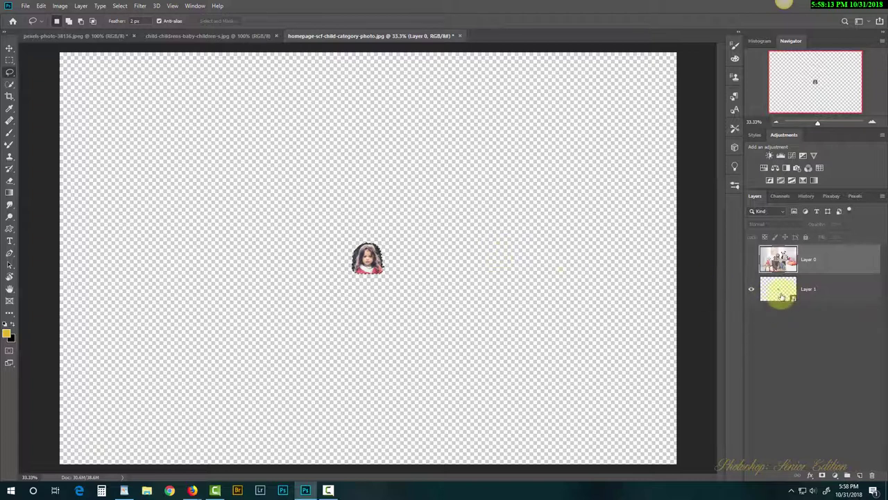
click(782, 297)
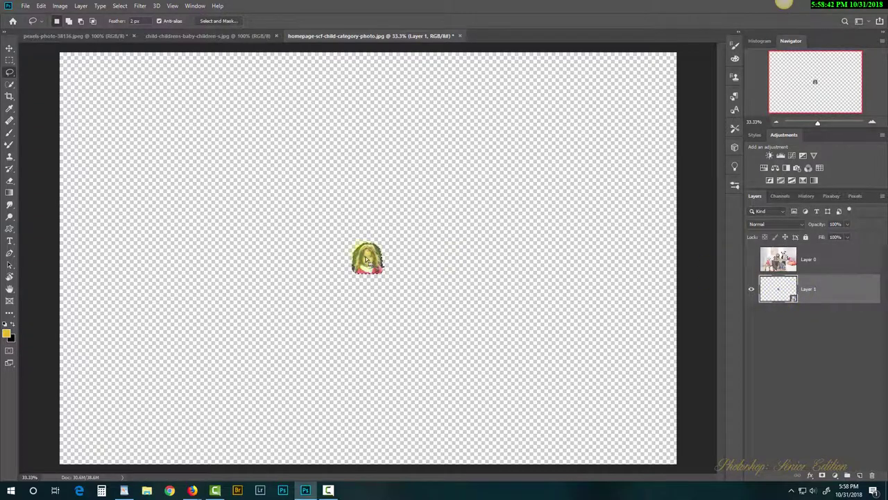
key(ctrl+plus)
key(ctrl+plus)
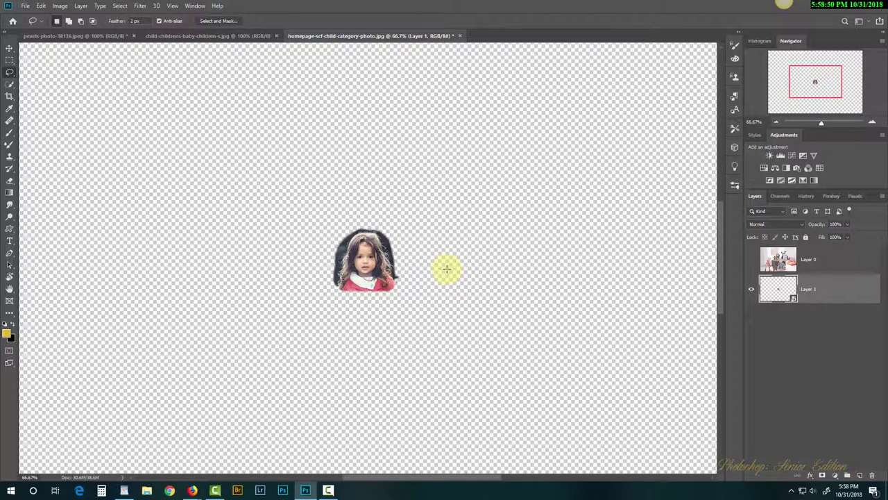
key(ctrl+t)
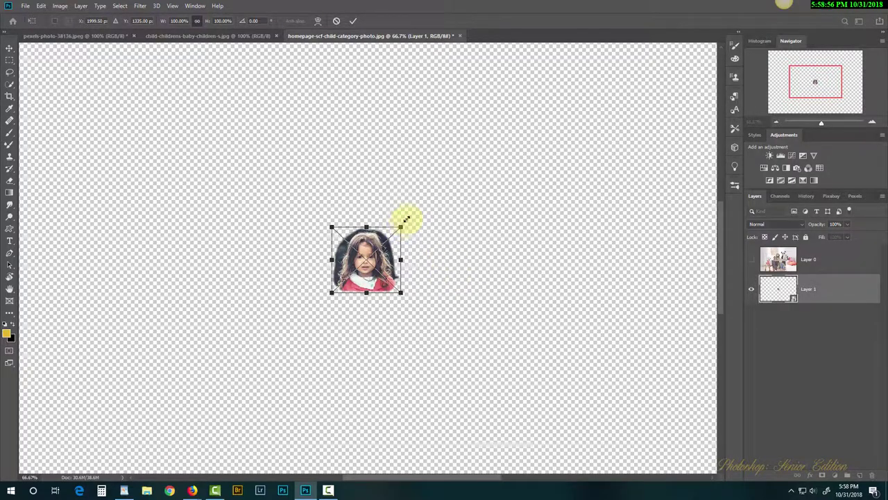
drag(405, 219, 515, 141)
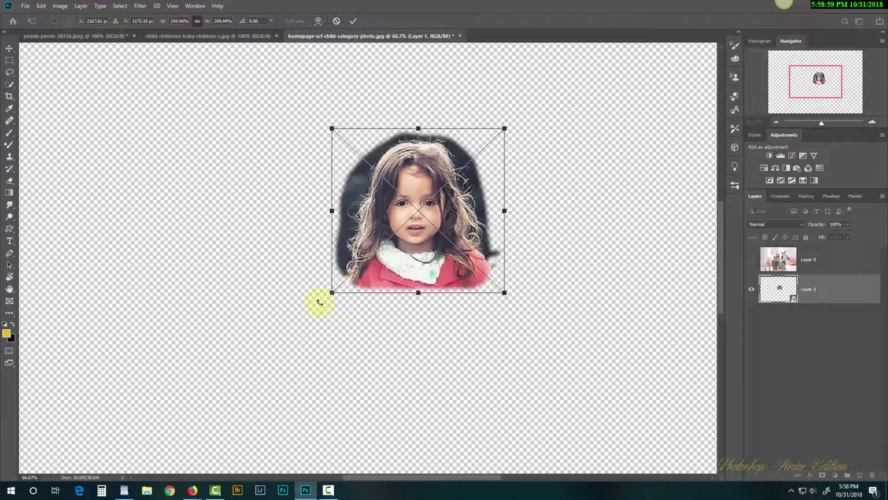
drag(332, 293, 287, 335)
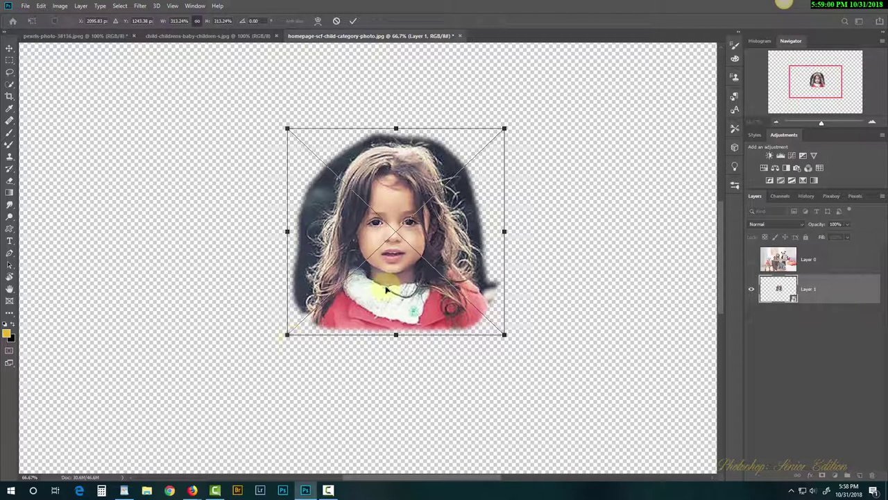
double_click(386, 290)
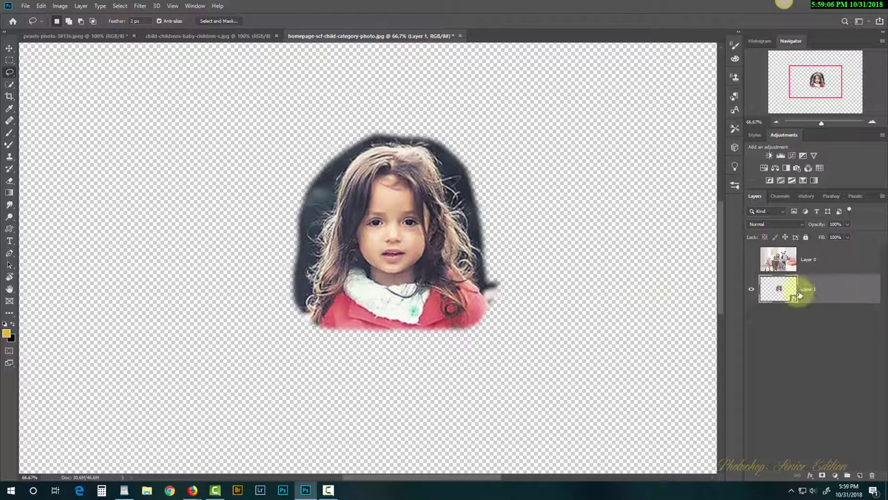
click(751, 261)
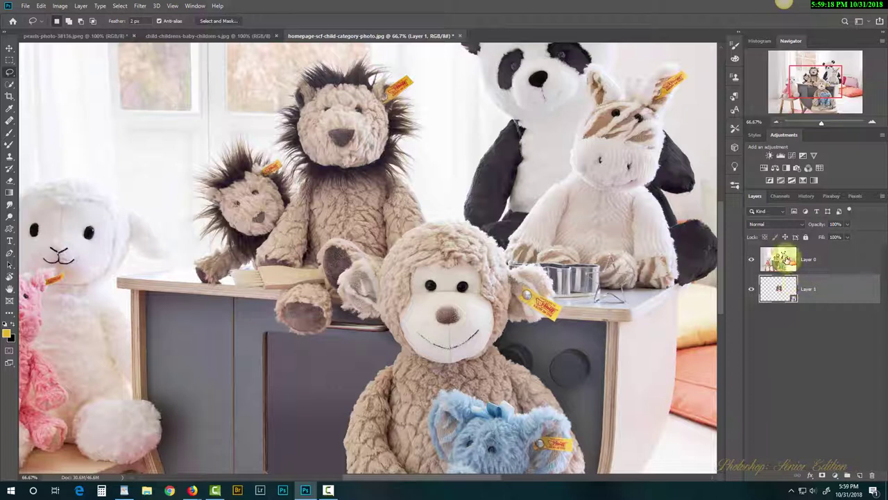
click(786, 260)
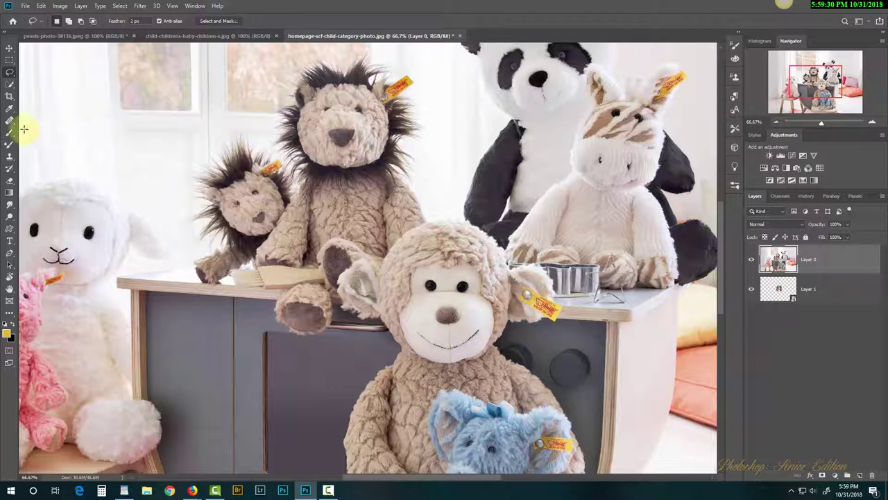
- Try erasing the monkey's face on Layer 0 with the Eraser at 38% opacity, and undo the erasing
click(9, 182)
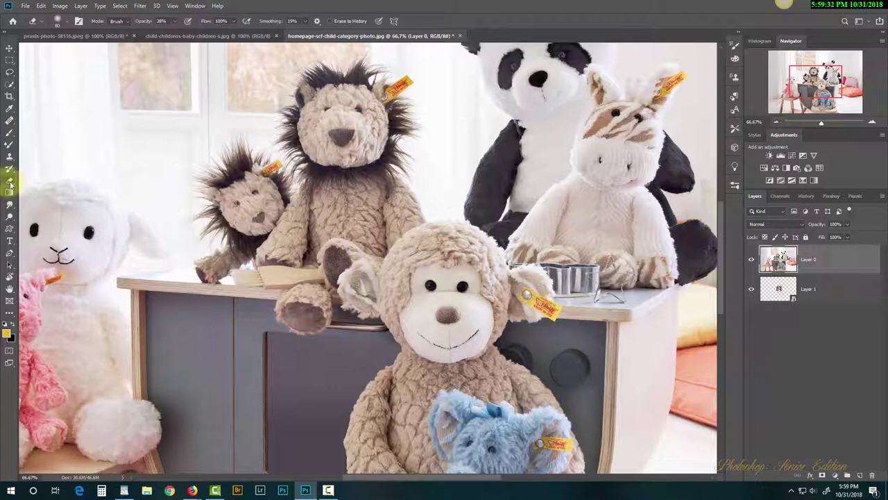
mouse_move(422, 277)
mouse_down()
mouse_move(426, 323)
mouse_move(439, 280)
mouse_move(455, 297)
mouse_move(445, 286)
mouse_move(432, 317)
mouse_move(423, 294)
mouse_move(418, 301)
mouse_move(446, 287)
mouse_move(423, 301)
mouse_move(433, 323)
mouse_up()
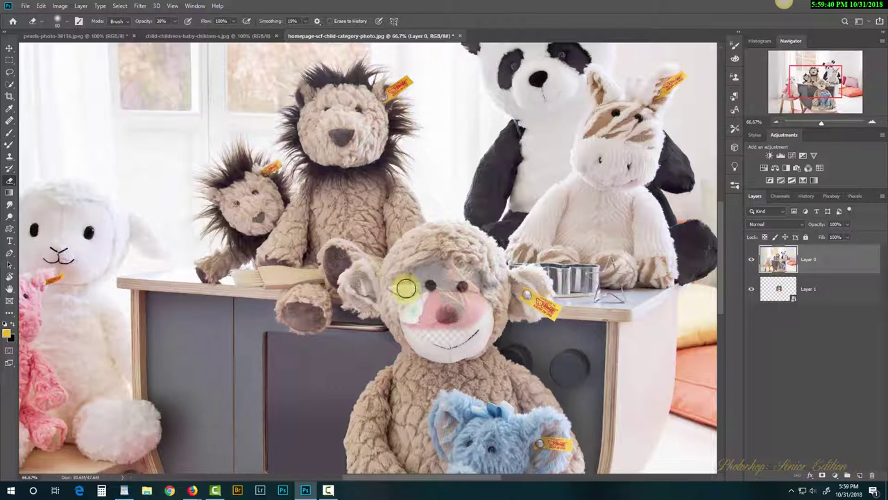
mouse_move(407, 287)
mouse_down()
mouse_move(441, 276)
mouse_move(415, 297)
mouse_move(440, 285)
mouse_move(428, 297)
mouse_move(451, 293)
mouse_up()
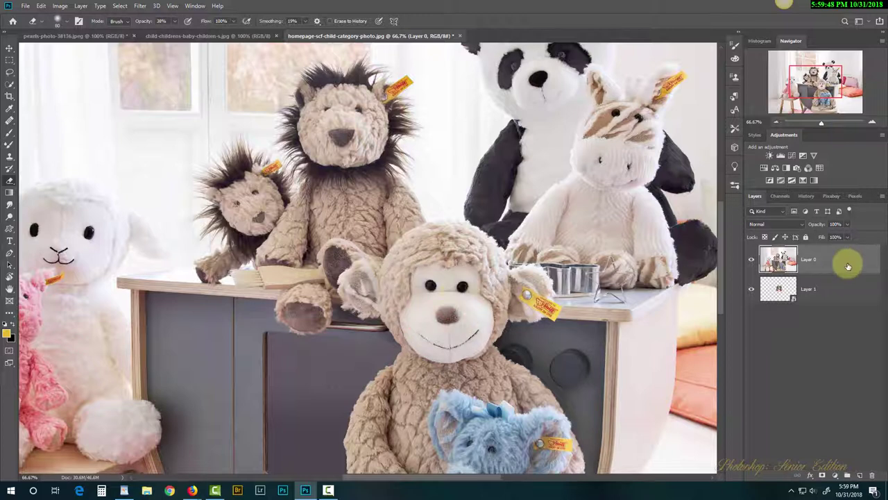
- Add a layer mask to Layer 0 and mask out the monkey's face with a black brush at 100% opacity
click(822, 476)
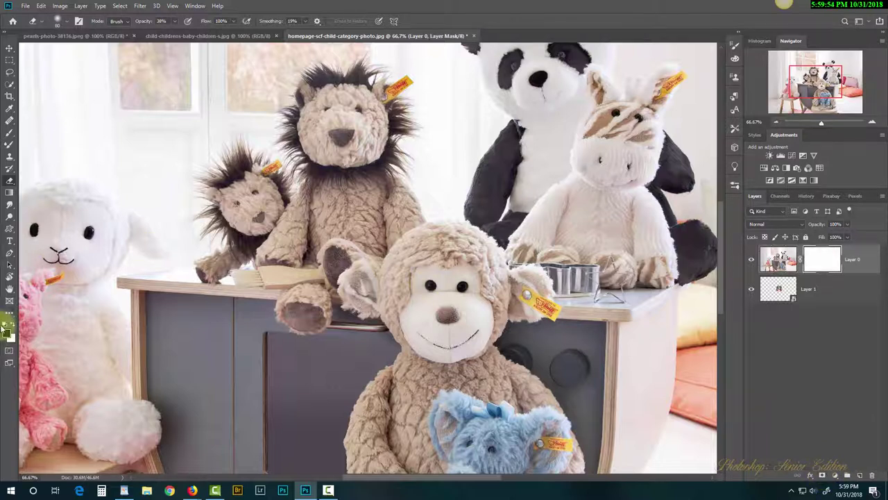
click(10, 134)
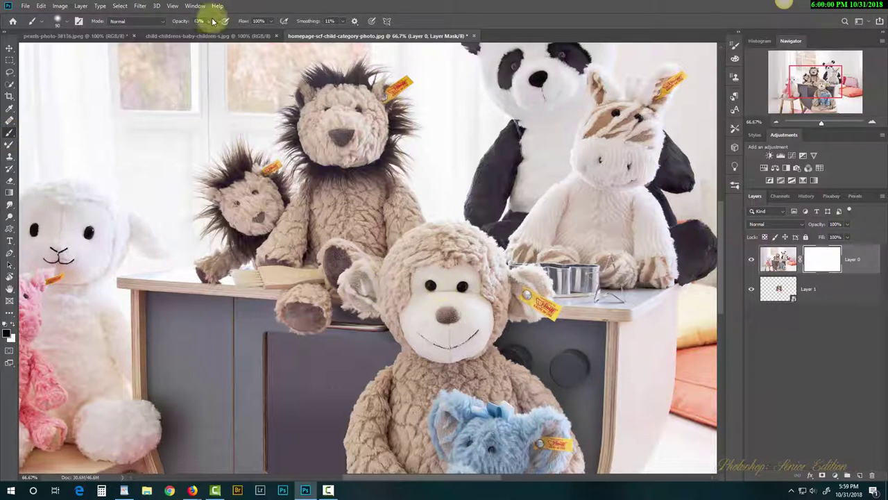
drag(213, 20, 240, 35)
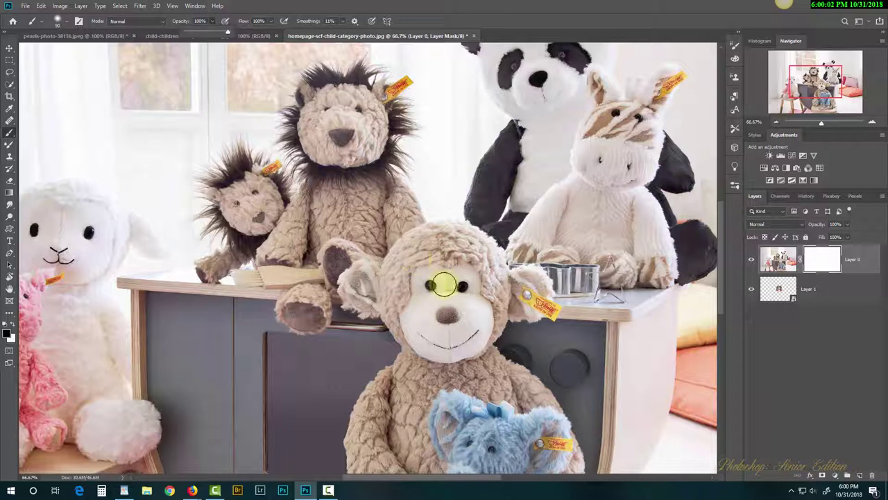
mouse_move(454, 284)
mouse_down()
mouse_move(430, 296)
mouse_move(458, 297)
mouse_move(441, 307)
mouse_move(453, 274)
mouse_move(419, 297)
mouse_move(432, 270)
mouse_move(442, 315)
mouse_move(468, 286)
mouse_move(471, 268)
mouse_move(478, 299)
mouse_move(452, 333)
mouse_move(413, 308)
mouse_move(426, 335)
mouse_move(463, 334)
mouse_up()
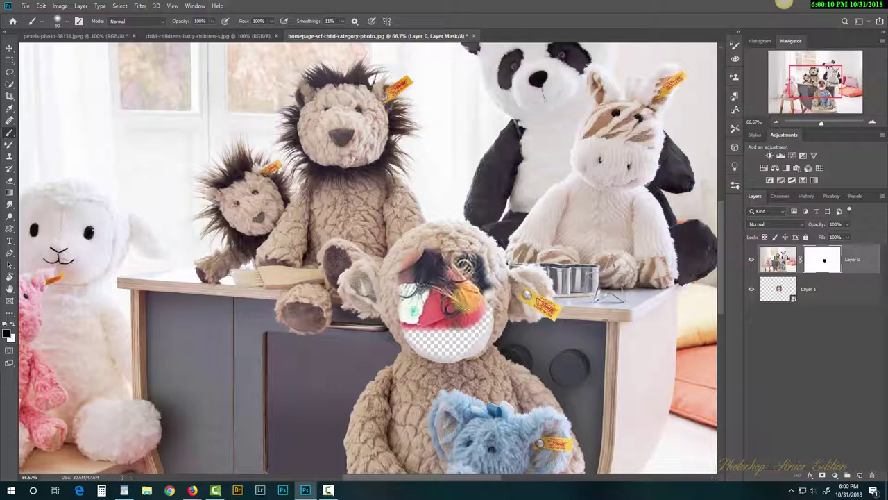
- Rename Layer 1, which holds the girl's head, as Girl
click(778, 290)
click(778, 299)
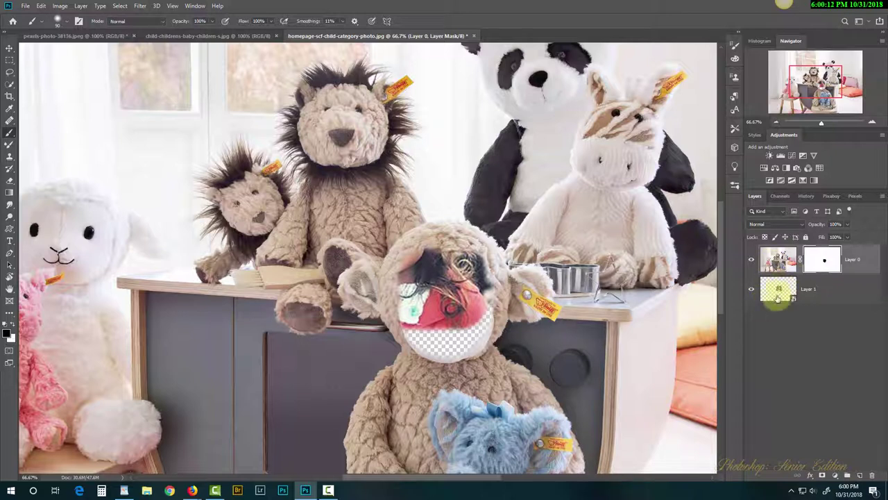
click(796, 297)
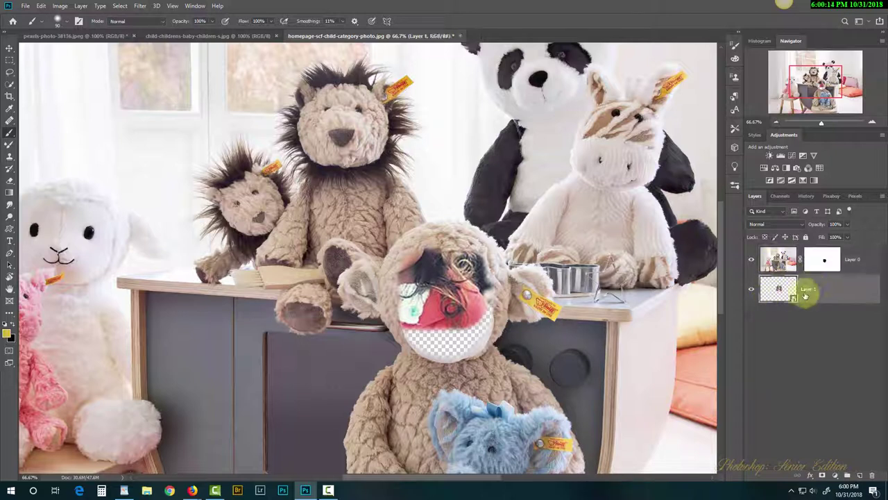
double_click(808, 290)
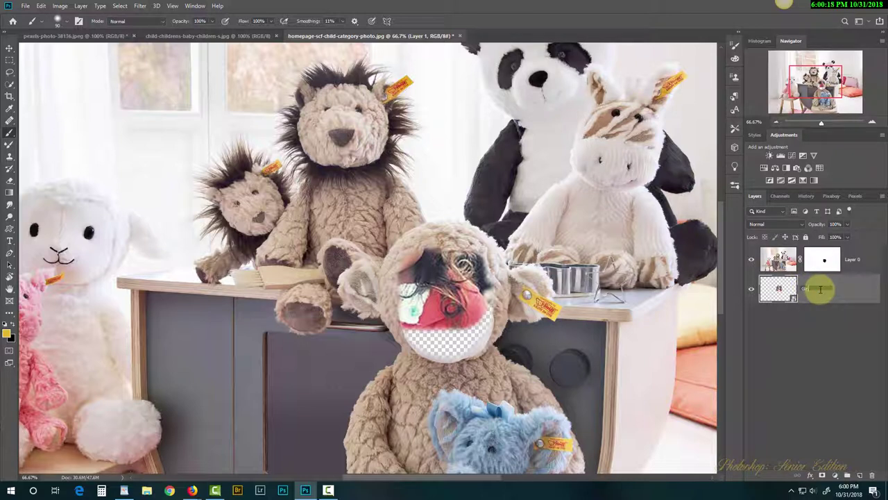
text(Girl)
key(Return)
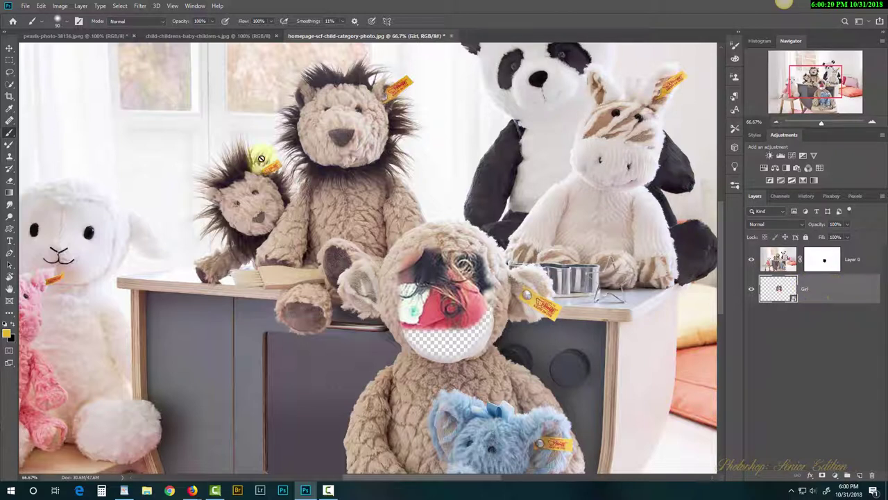
- Move the Girl layer so her face sits inside the masked opening of the monkey's head
click(11, 48)
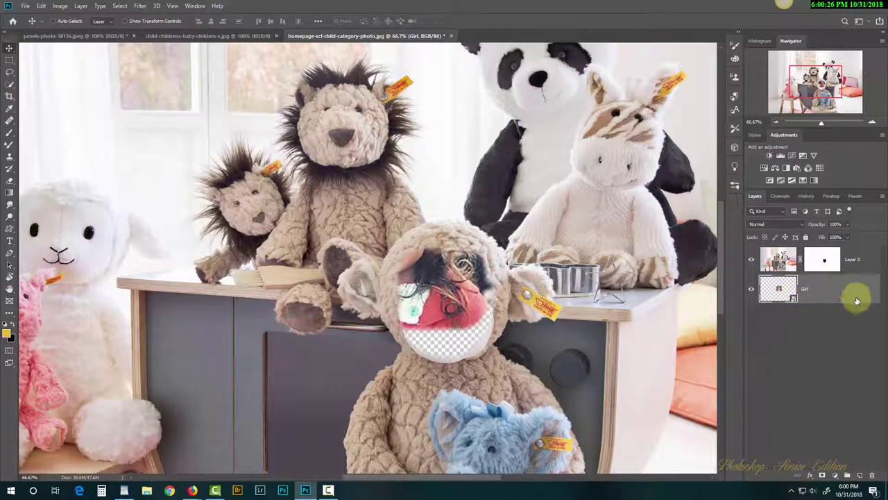
drag(545, 309, 489, 349)
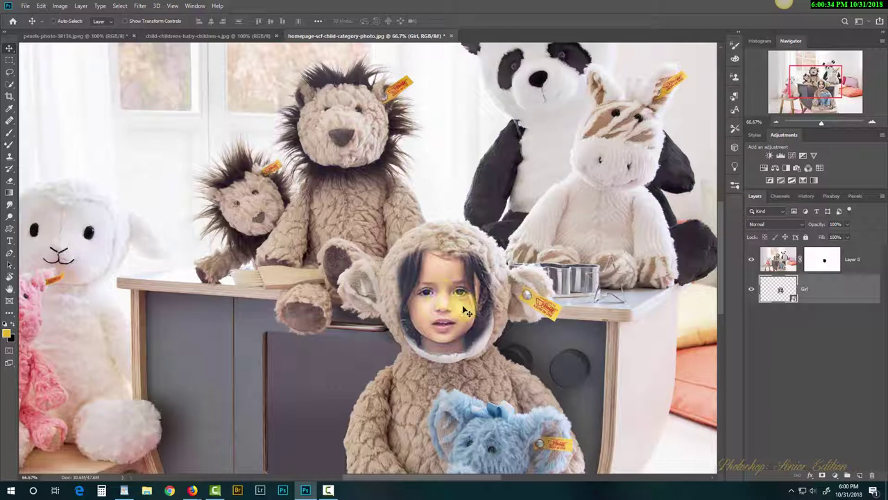
key(ctrl)
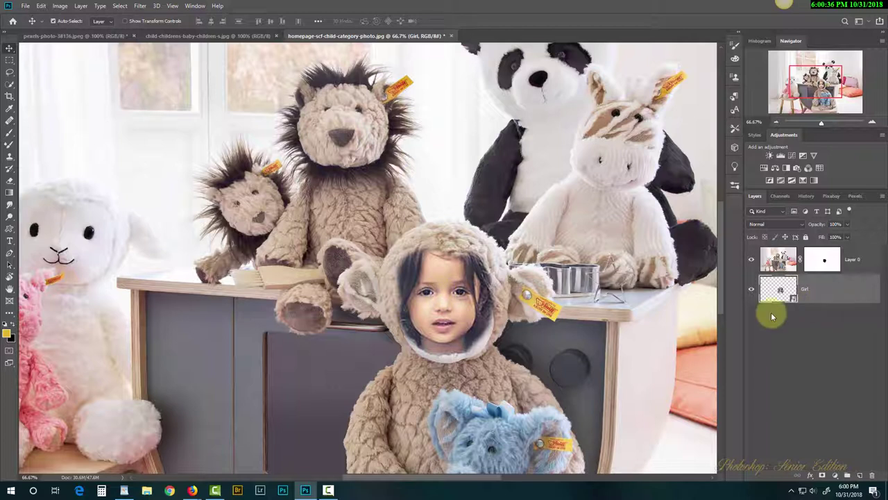
- Scale the Girl layer to about 411% and nudge it so her face fills the monkey's face opening
key(ctrl+t)
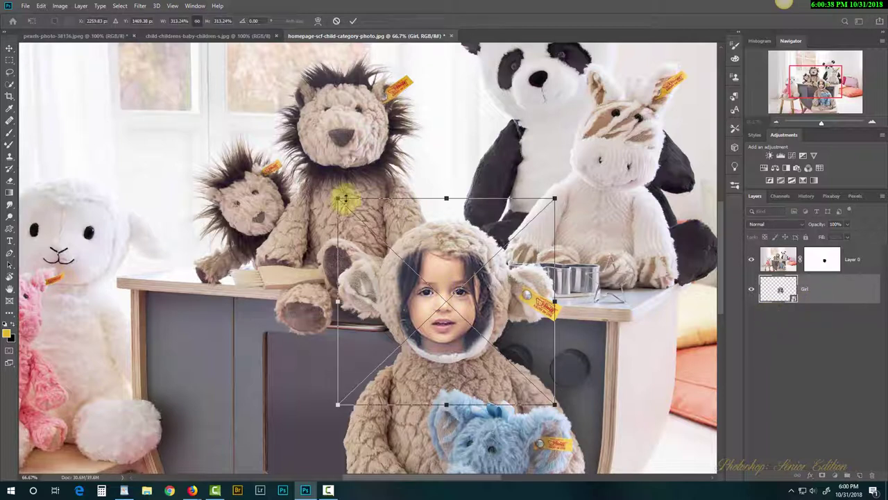
drag(338, 199, 306, 168)
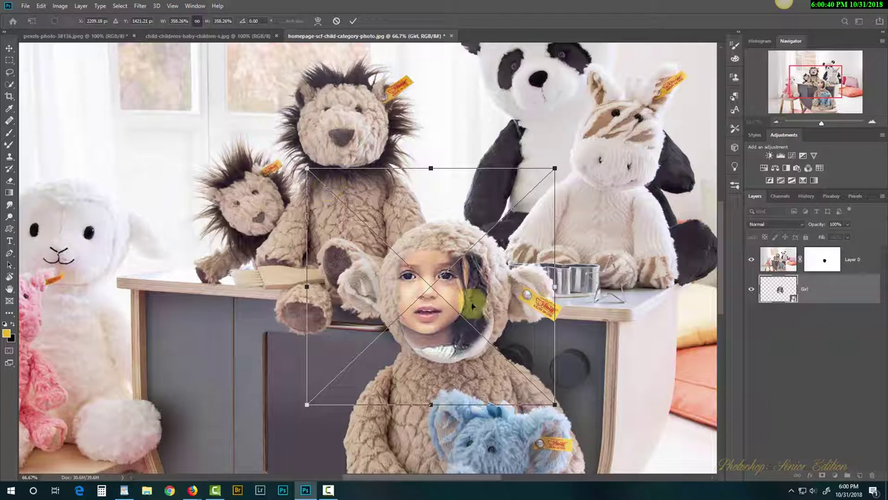
drag(555, 403, 589, 437)
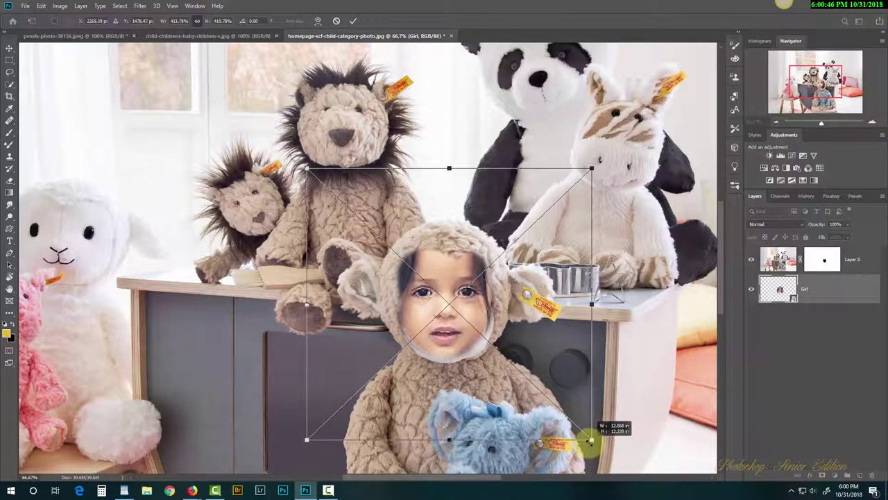
drag(526, 394, 530, 396)
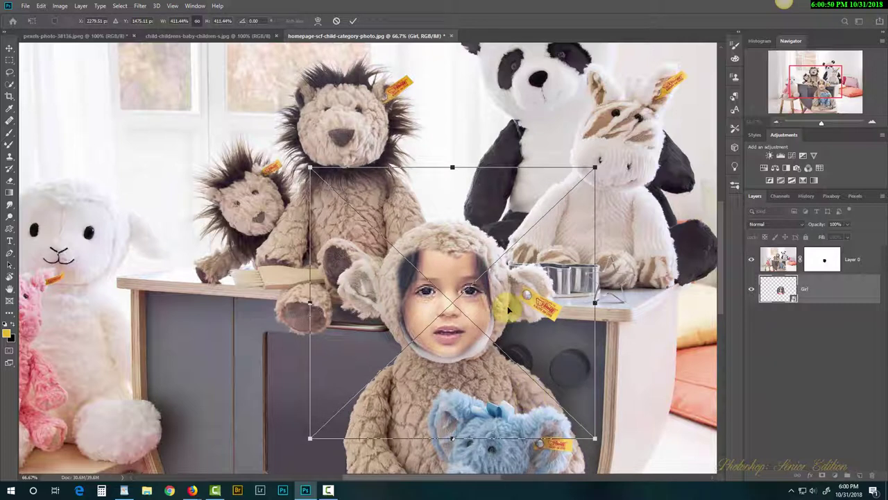
key(Return)
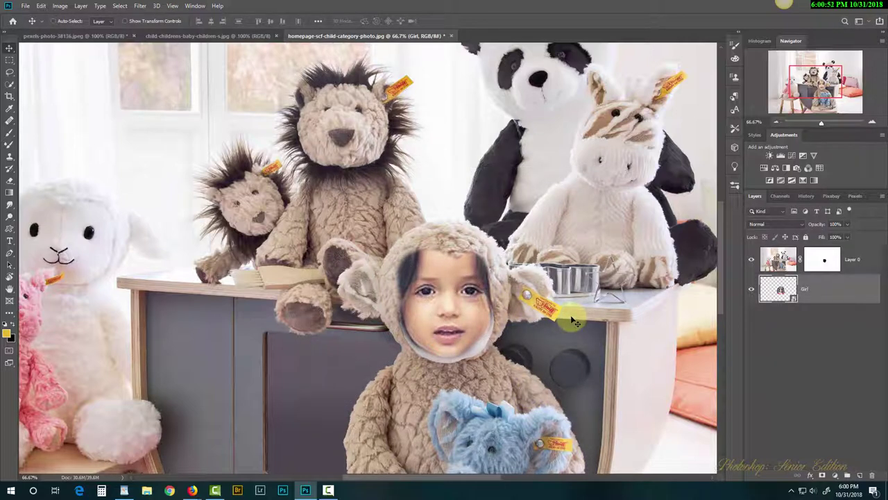
- Paint white on Layer 0's mask with a brush at 100% opacity to restore the monkey's fur over the hair on both sides of the girl's face
click(824, 262)
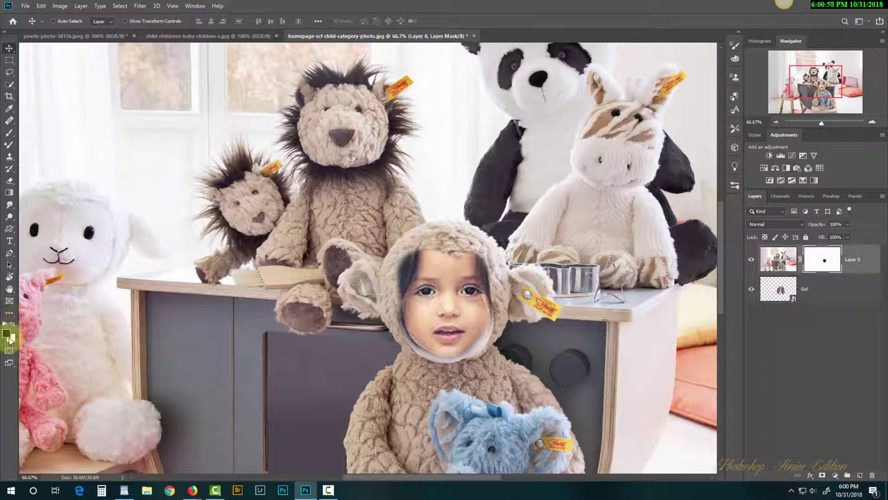
key(b)
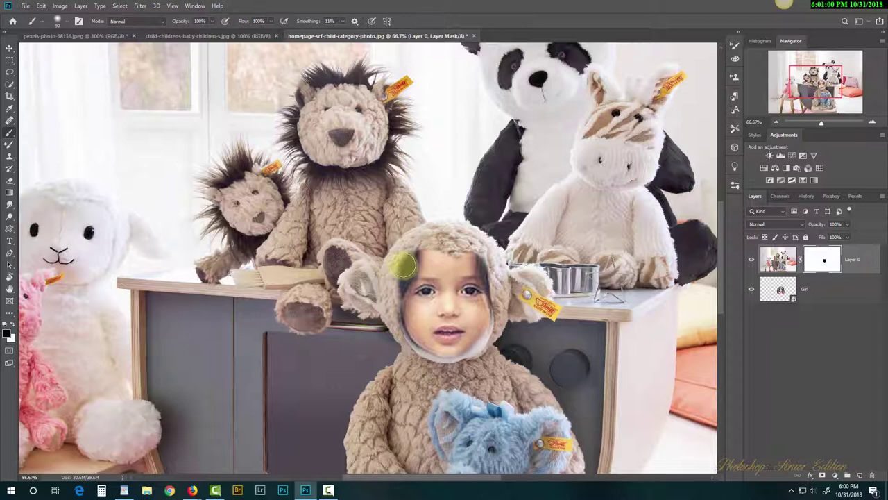
drag(401, 257, 390, 305)
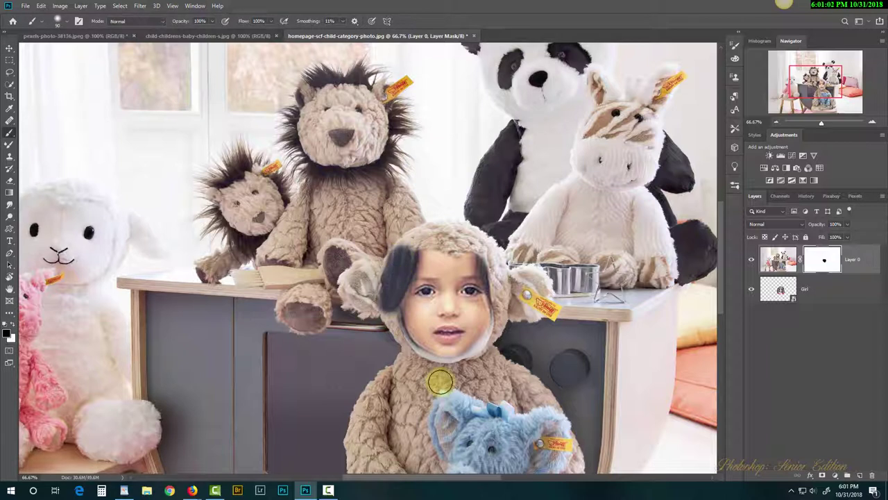
key(ctrl+z)
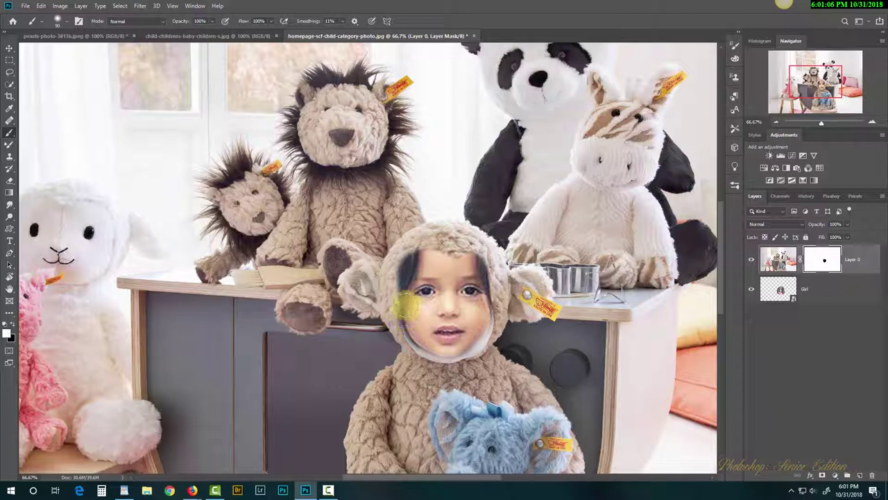
drag(408, 254, 394, 306)
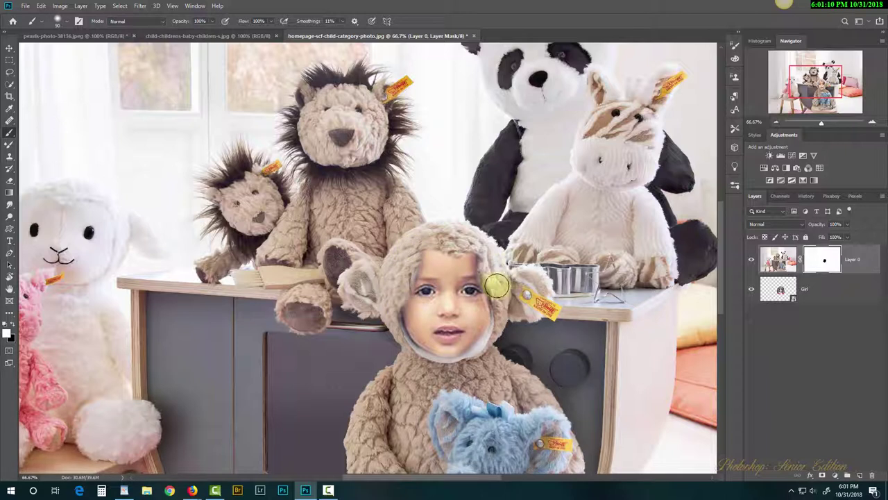
mouse_move(496, 284)
mouse_down()
mouse_move(500, 305)
mouse_move(514, 298)
mouse_move(504, 305)
mouse_up()
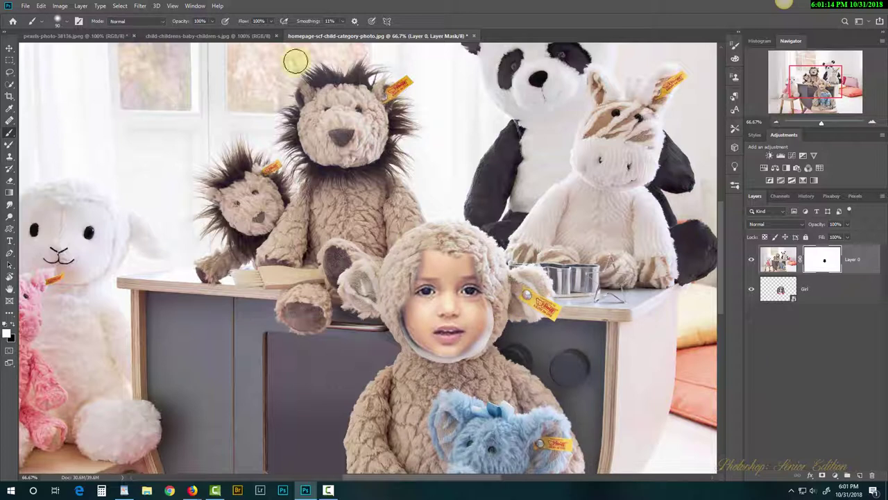
- Set the brush opacity to 27% and paint white on Layer 0's mask to soften the fur edge around the girl's face
drag(179, 22, 166, 27)
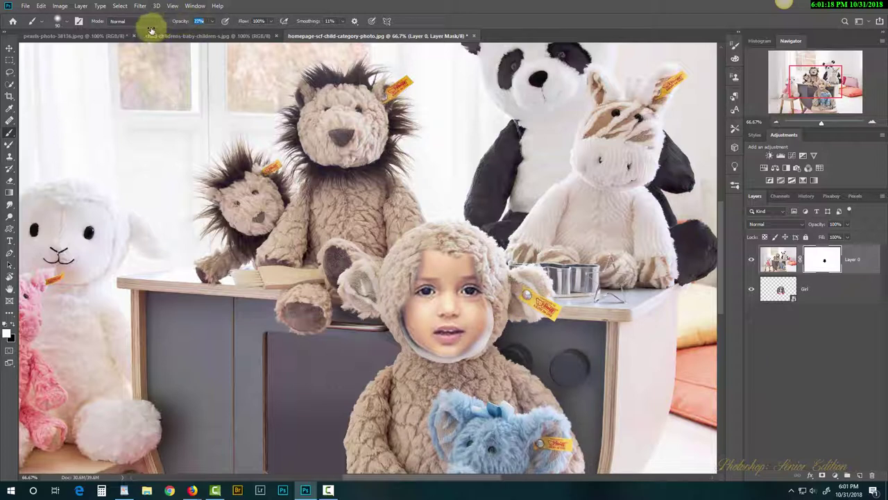
click(417, 340)
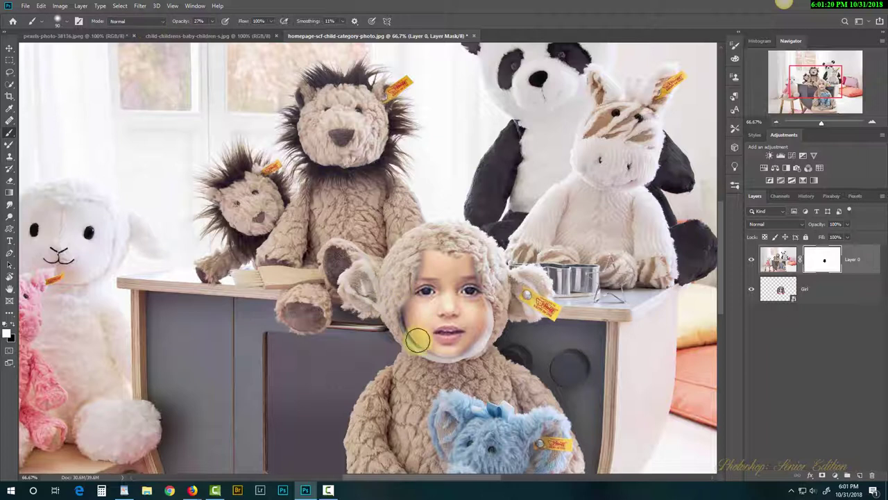
mouse_move(417, 340)
mouse_down()
mouse_move(391, 314)
mouse_move(405, 344)
mouse_move(398, 312)
mouse_move(414, 353)
mouse_move(397, 322)
mouse_move(411, 346)
mouse_move(424, 355)
mouse_move(404, 338)
mouse_move(446, 364)
mouse_move(480, 347)
mouse_move(492, 318)
mouse_move(478, 356)
mouse_move(488, 302)
mouse_move(493, 326)
mouse_move(494, 313)
mouse_move(482, 348)
mouse_move(460, 360)
mouse_move(475, 351)
mouse_move(446, 358)
mouse_move(409, 346)
mouse_move(392, 312)
mouse_move(399, 299)
mouse_move(405, 334)
mouse_move(419, 345)
mouse_move(399, 313)
mouse_move(409, 333)
mouse_up()
mouse_move(462, 266)
mouse_down()
mouse_move(451, 246)
mouse_move(420, 258)
mouse_move(436, 247)
mouse_move(417, 257)
mouse_move(437, 247)
mouse_move(400, 291)
mouse_move(423, 331)
mouse_up()
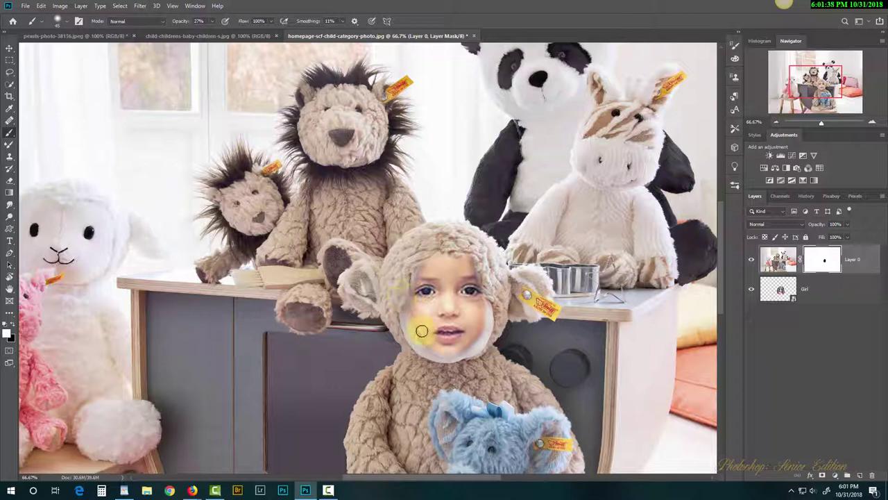
click(583, 397)
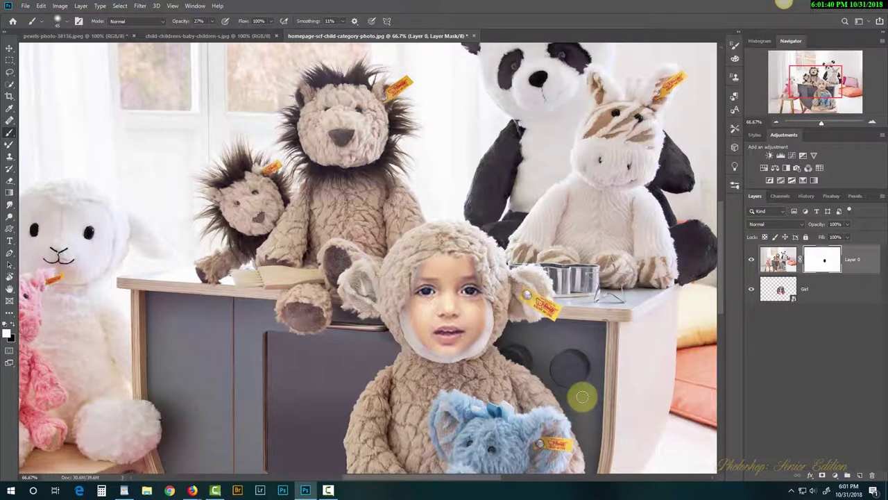
key(ctrl+minus)
key(ctrl+minus)
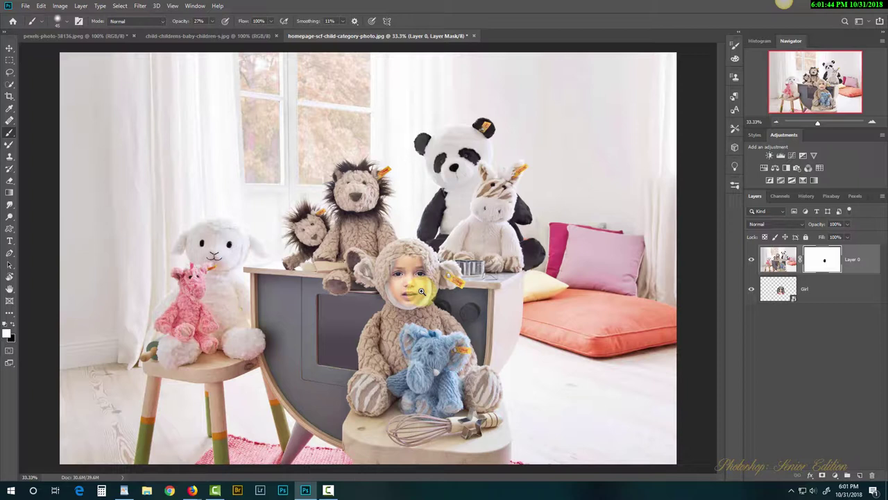
- Scale the Girl layer to about 438% and shift it so her face fills the monkey's face opening
scroll(421, 291, up, 2)
scroll(427, 287, up, 1)
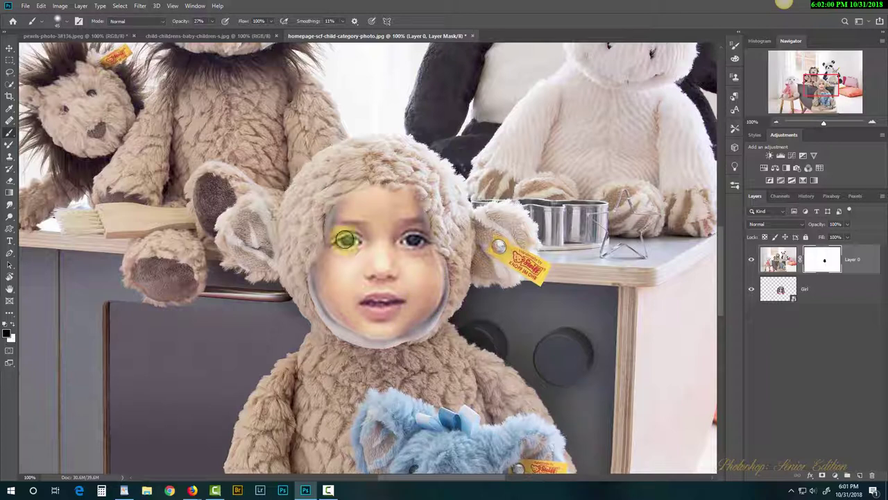
click(778, 290)
key(ctrl+t)
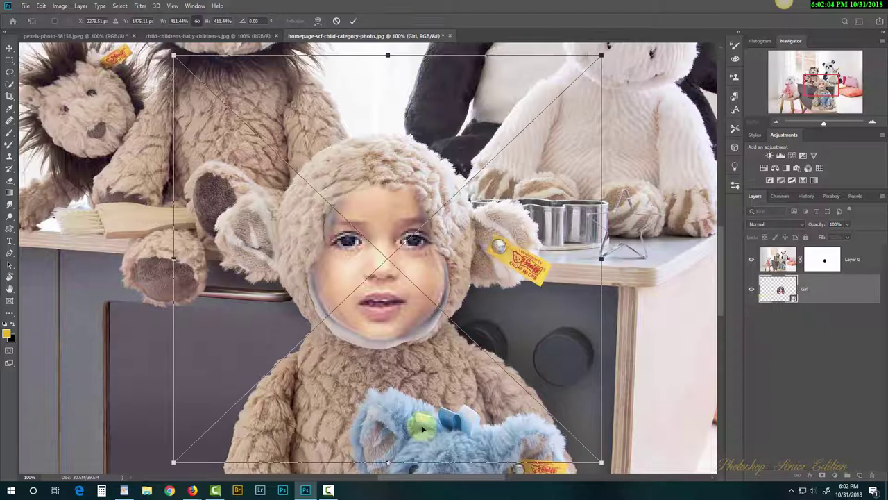
drag(173, 462, 168, 465)
drag(603, 56, 608, 49)
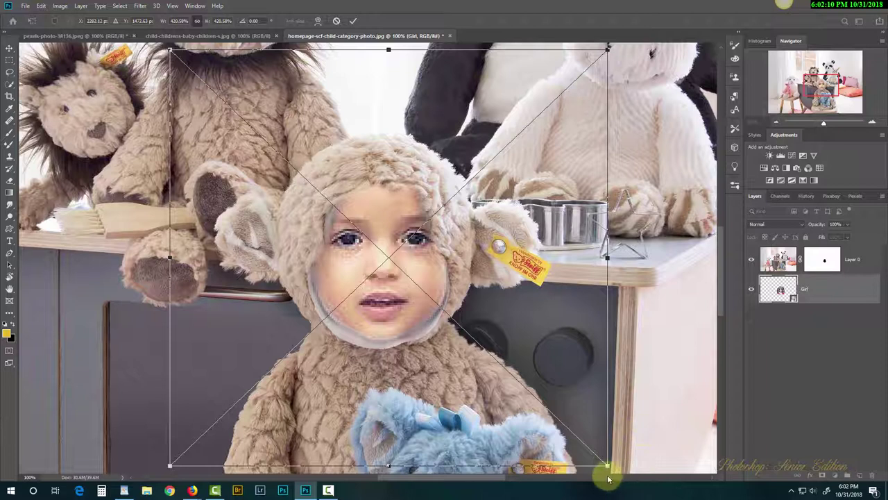
drag(605, 471, 611, 478)
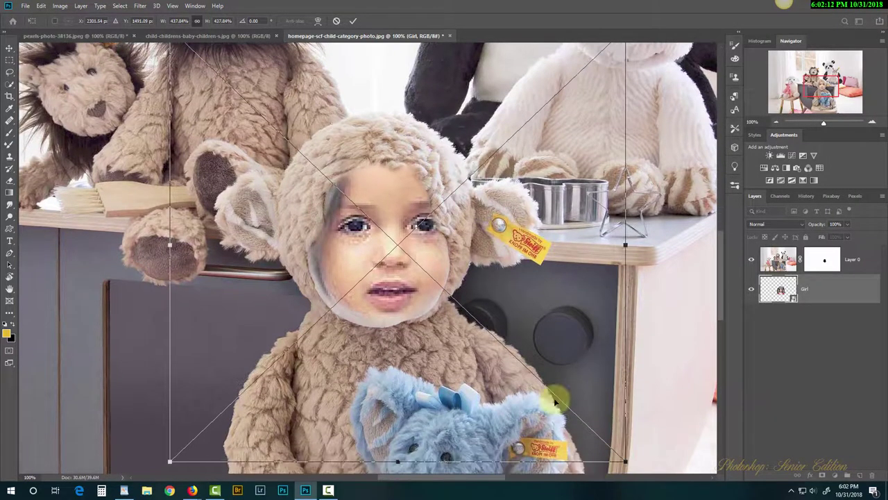
drag(458, 368, 440, 363)
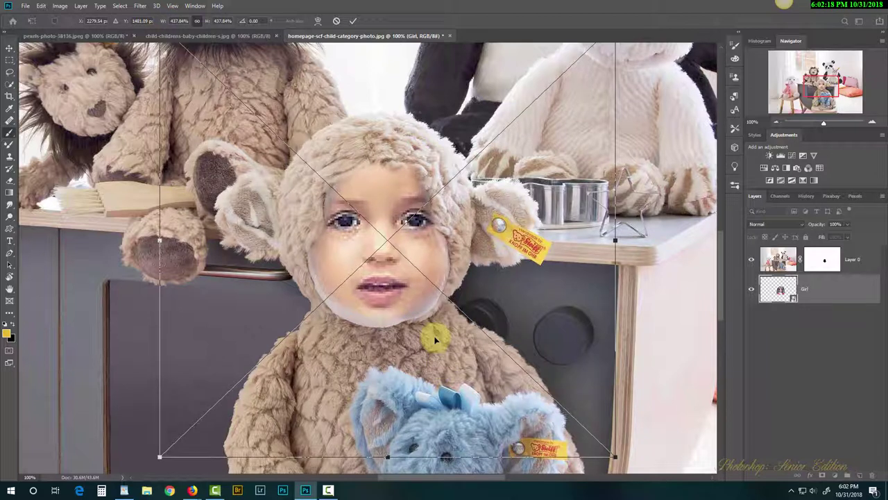
key(Return)
- Duplicate the Girl layer and move the copy behind the larger lion's head
key(ctrl+minus)
key(ctrl+minus)
key(ctrl+minus)
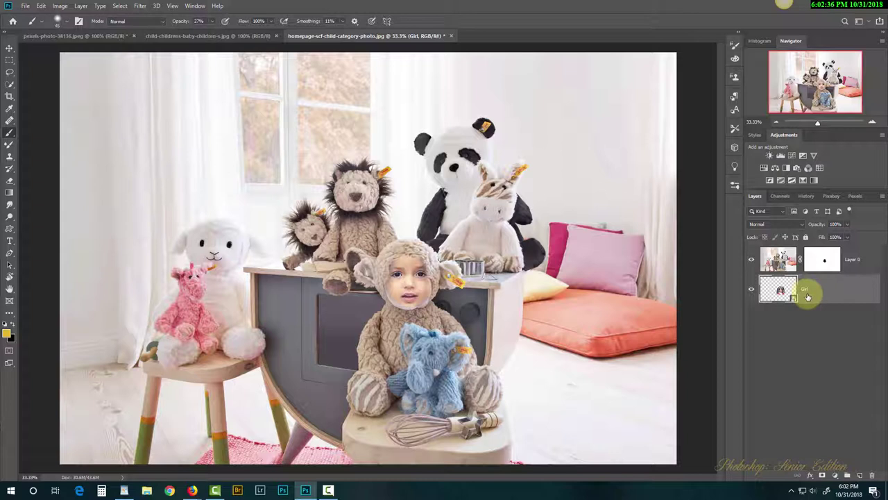
key(ctrl+j)
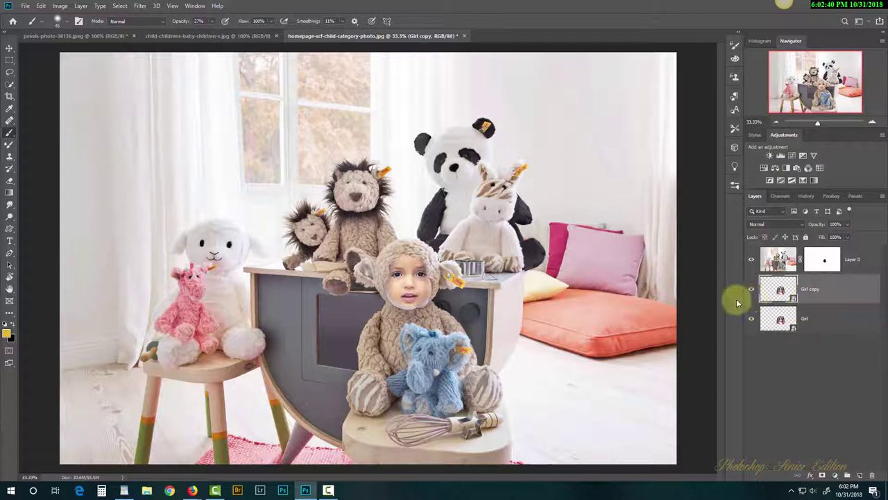
click(10, 48)
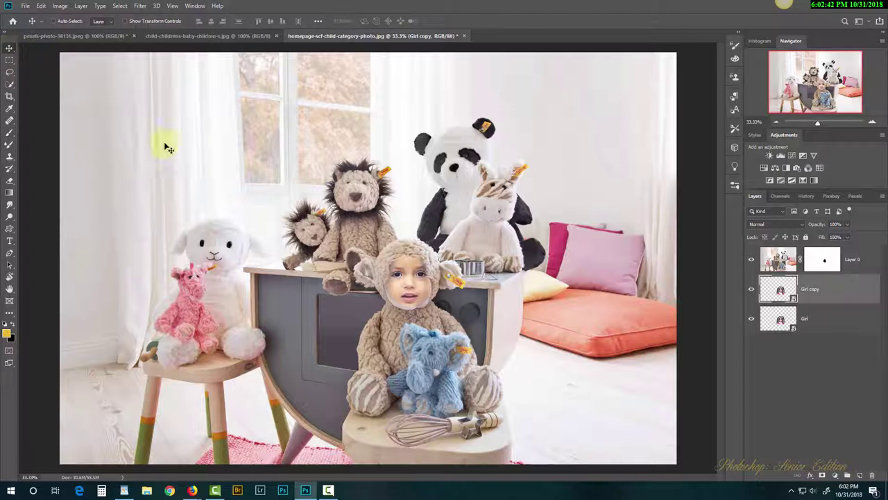
drag(398, 275, 334, 182)
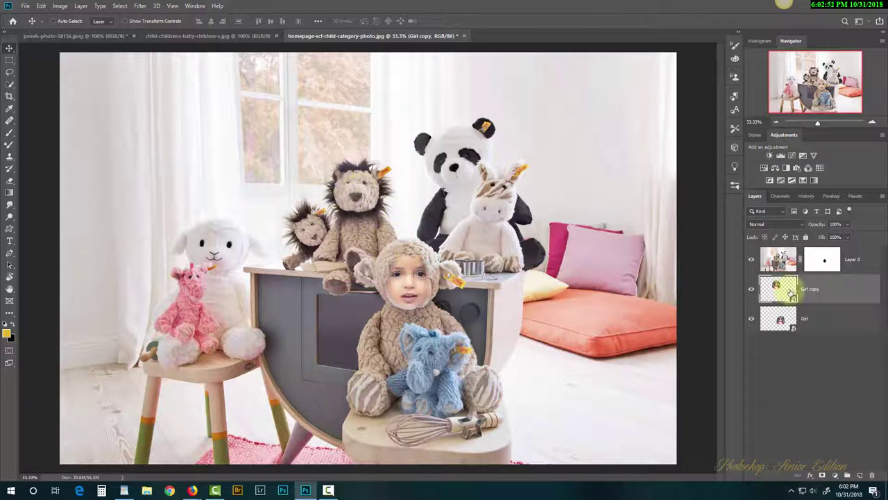
- Mask out the larger lion's face on Layer 0's mask with a size 125 black brush at 27% opacity
click(825, 262)
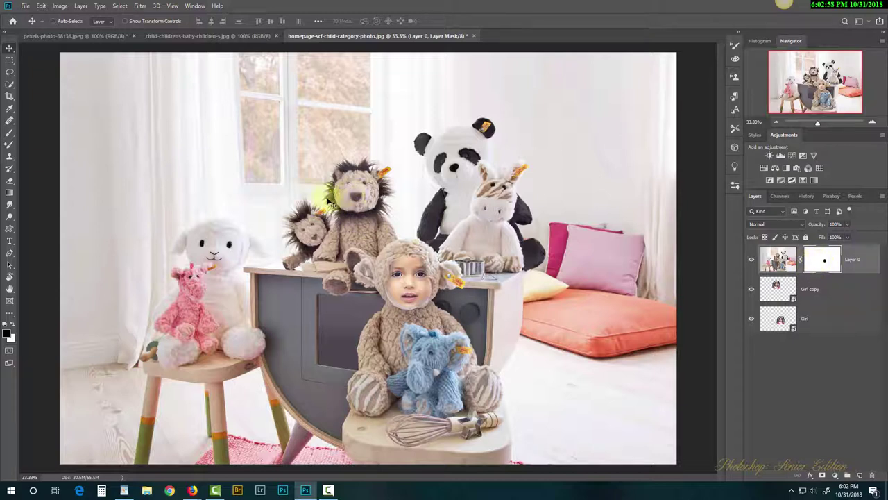
click(13, 140)
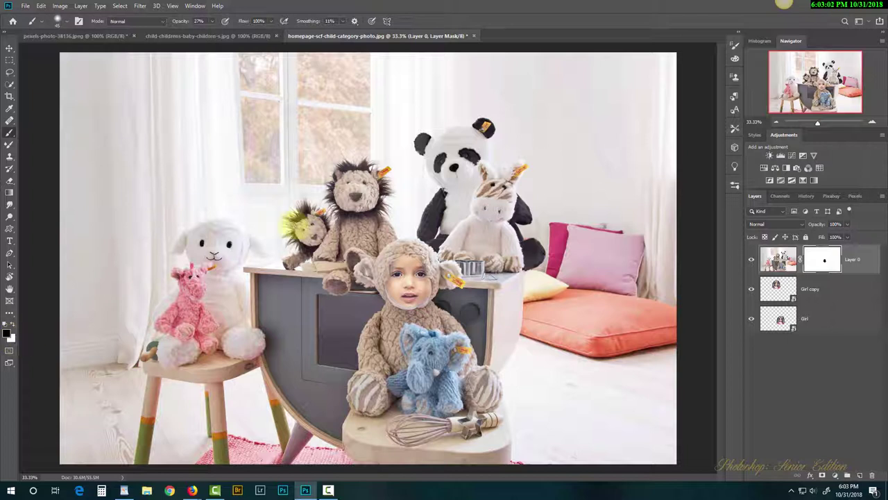
drag(358, 182, 363, 188)
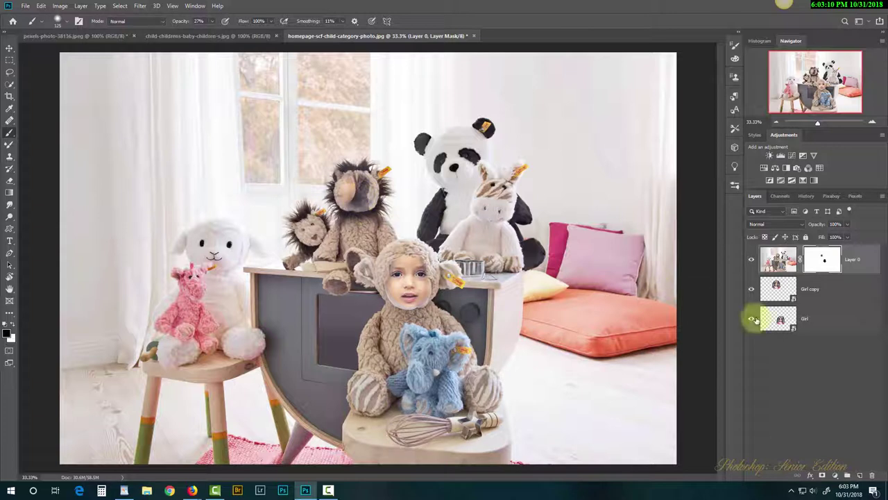
- Move the Girl copy layer so the girl's face sits inside the lion's masked face opening
click(778, 287)
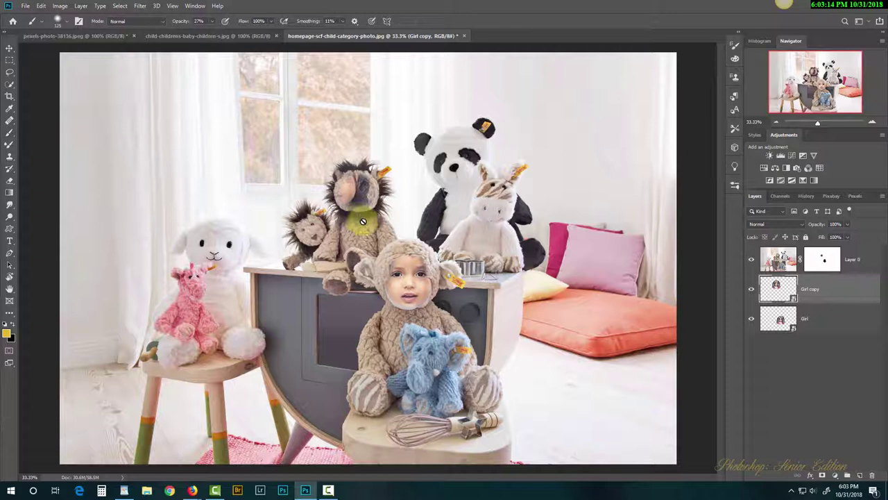
key(v)
mouse_move(362, 221)
mouse_down()
mouse_move(359, 209)
mouse_move(380, 209)
mouse_move(375, 217)
mouse_up()
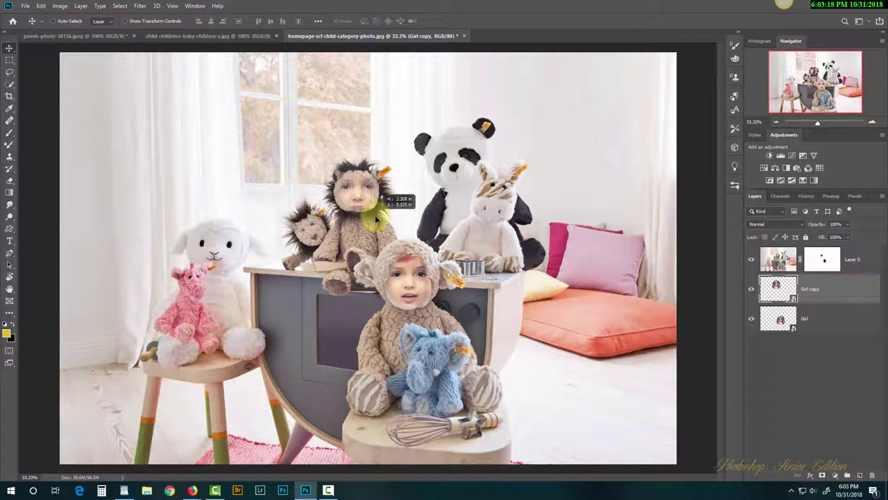
drag(376, 217, 375, 218)
click(420, 265)
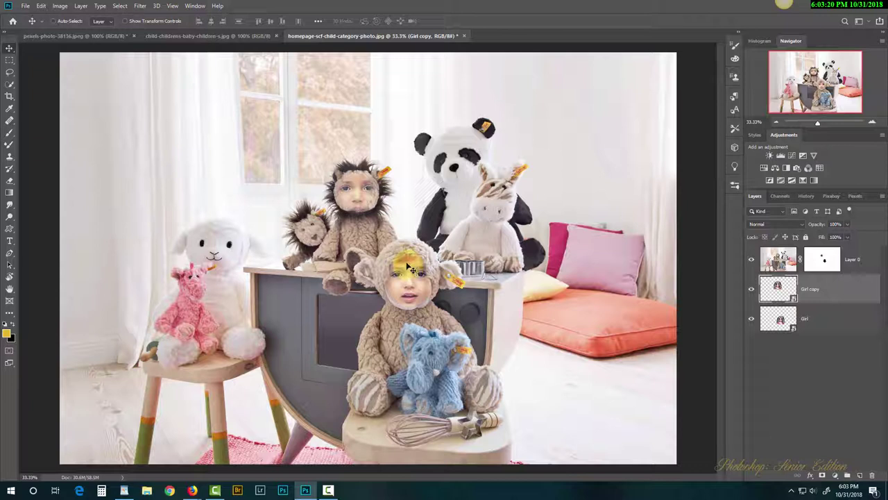
click(440, 271)
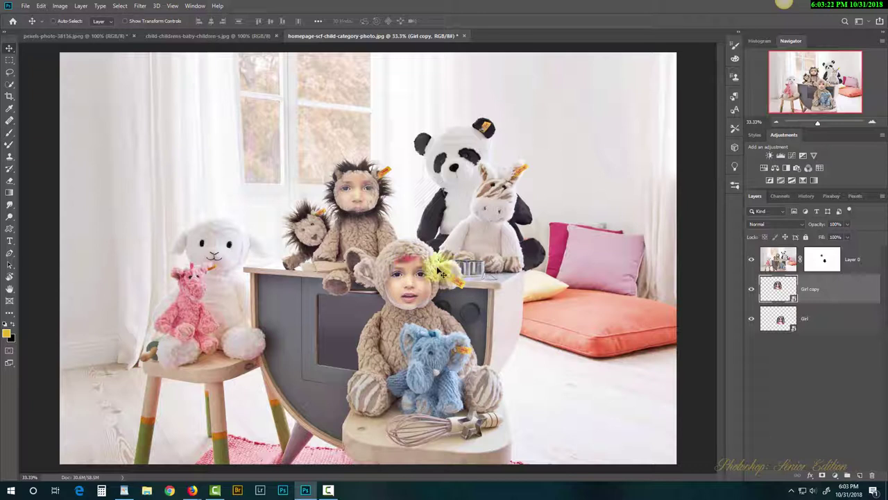
click(361, 190)
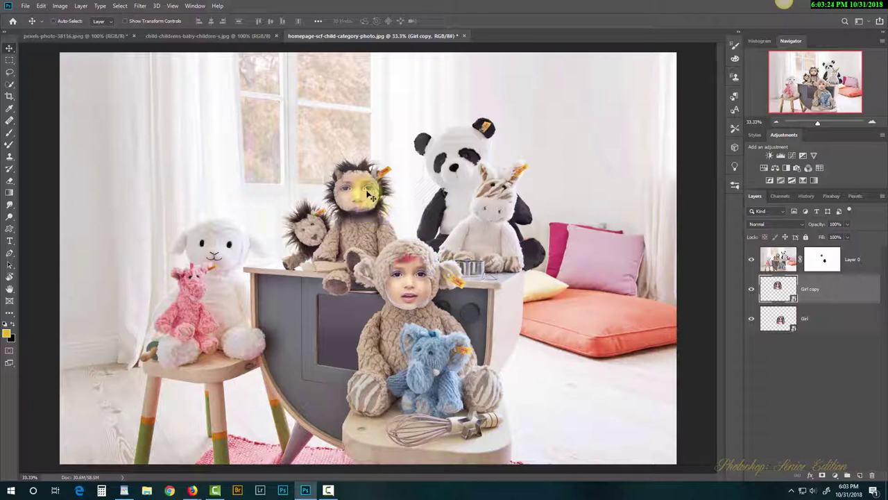
click(361, 195)
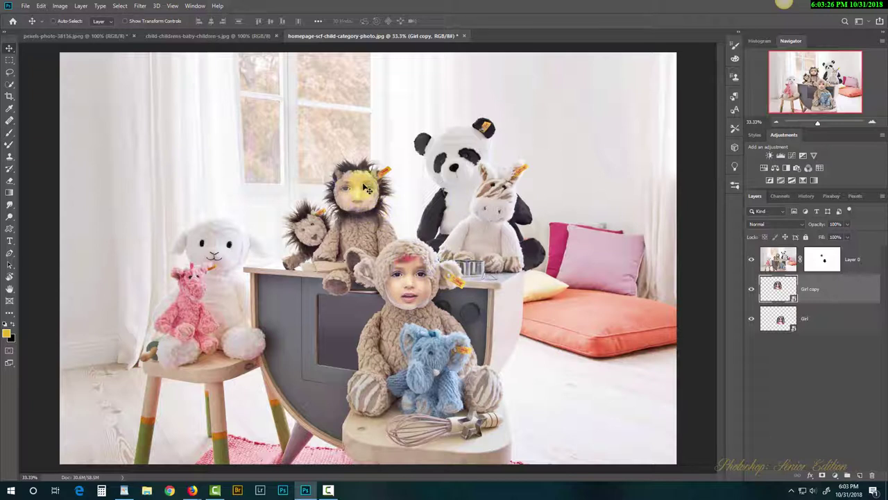
drag(366, 200, 358, 188)
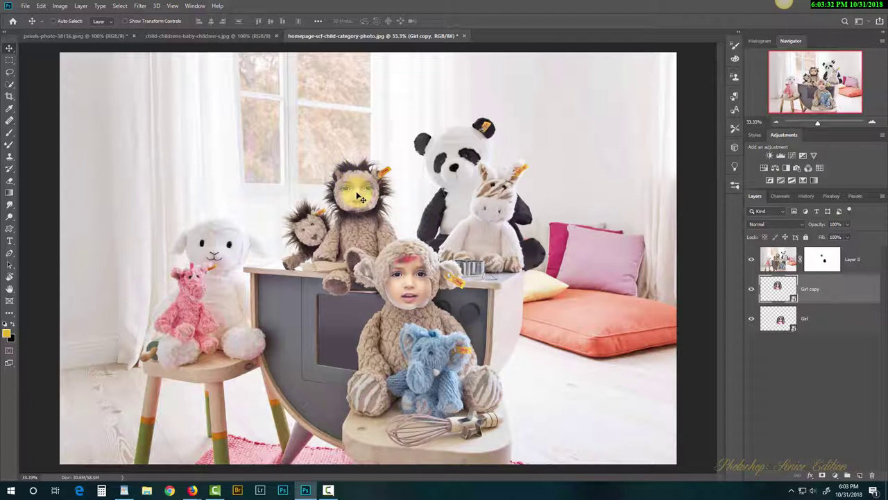
- Scale the Girl copy layer down to about 327% so the face fits the lion's head
key(ctrl+t)
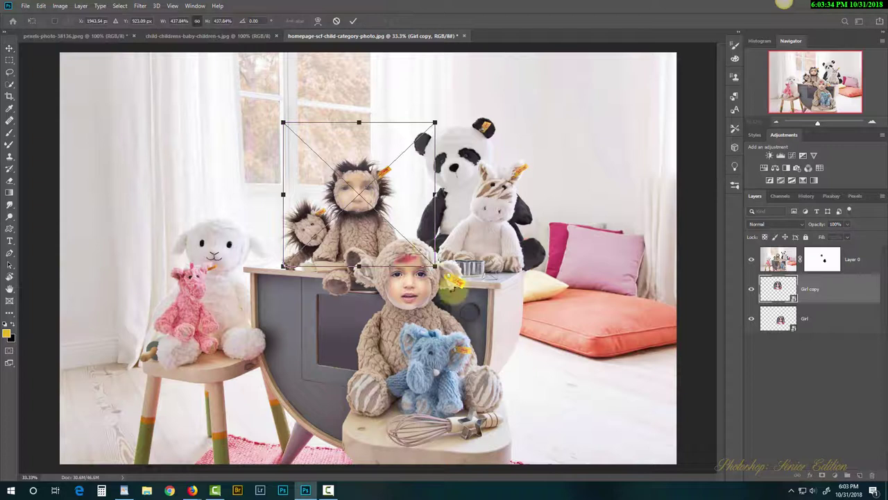
drag(434, 266, 417, 250)
drag(282, 123, 301, 139)
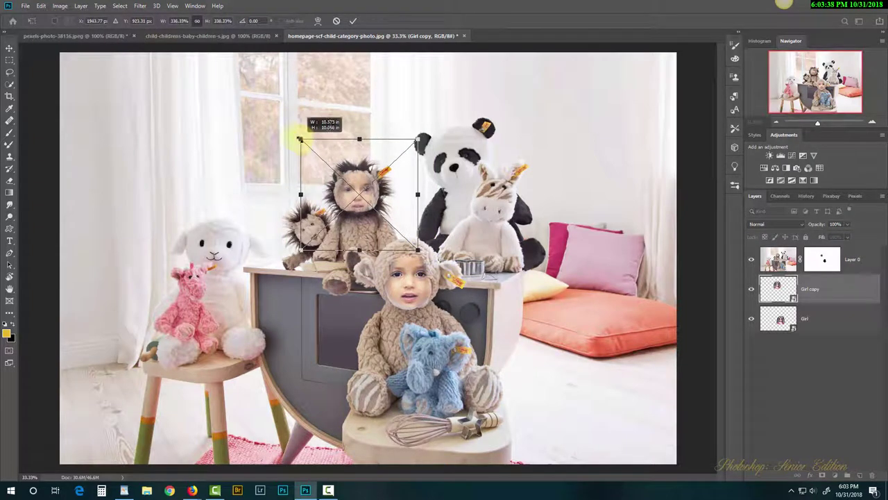
drag(418, 249, 414, 245)
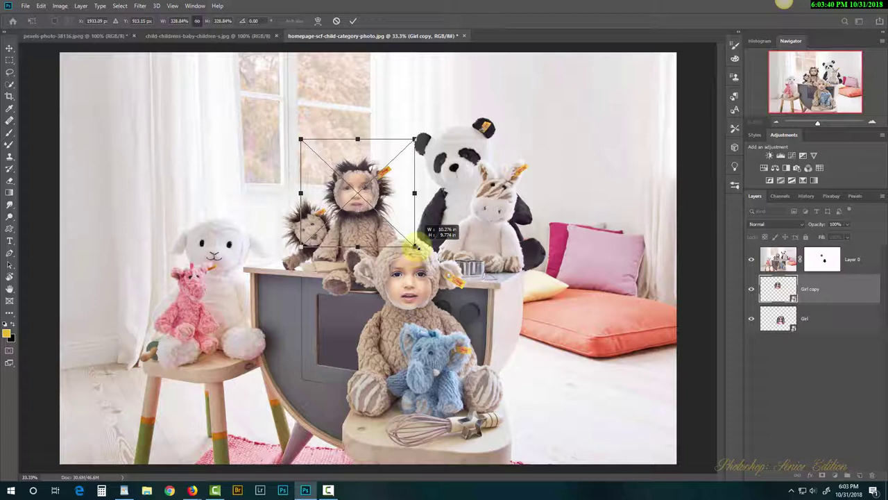
key(Return)
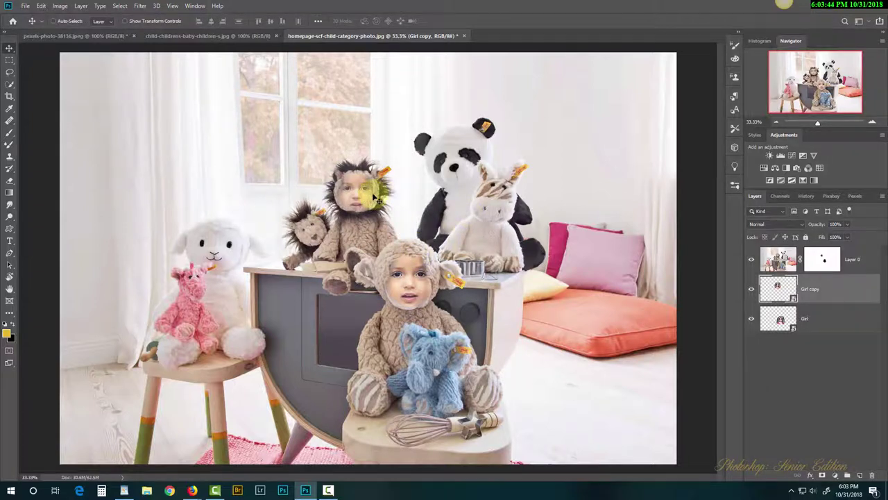
scroll(352, 191, up, 5)
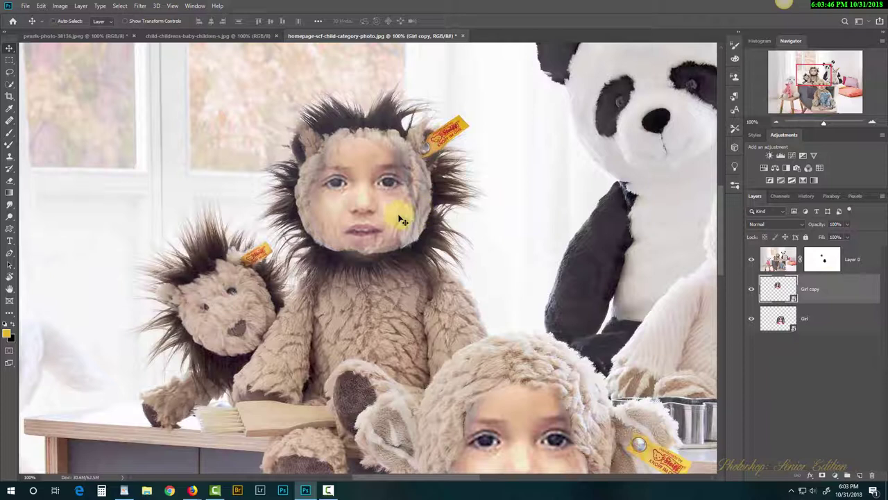
- Paint black on Layer 0's mask with a brush at 27% opacity to clear leftover fur from the girl's face in the larger lion's head
click(827, 258)
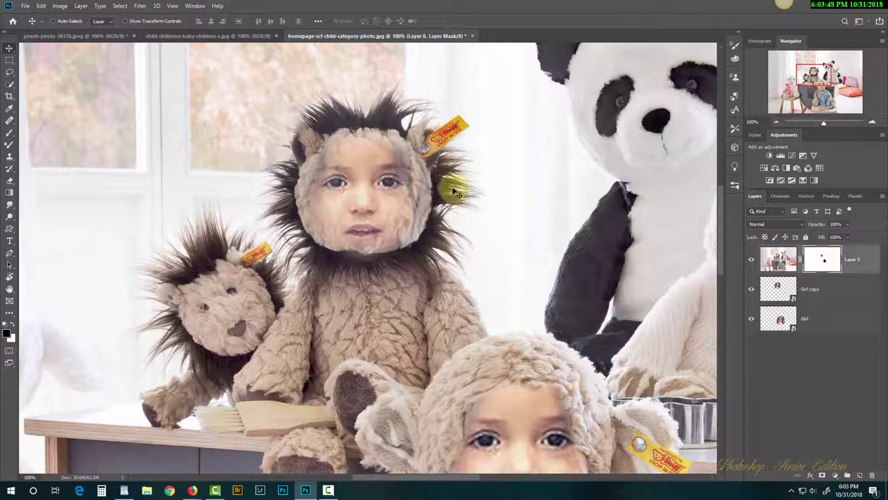
key(b)
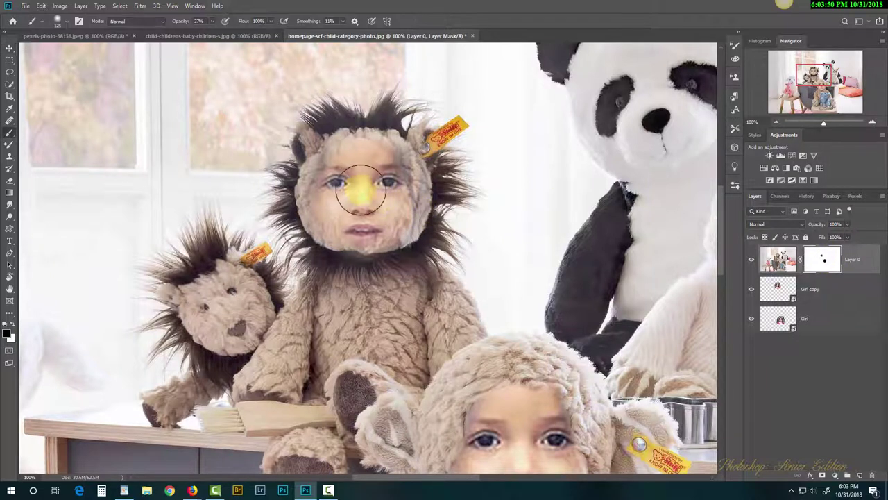
mouse_move(367, 181)
mouse_down()
mouse_move(340, 177)
mouse_move(346, 161)
mouse_move(343, 197)
mouse_move(337, 186)
mouse_move(340, 222)
mouse_up()
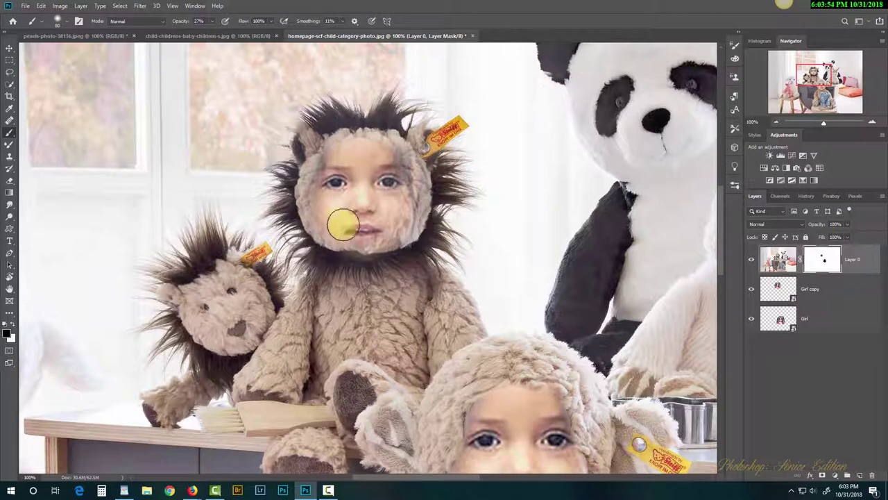
mouse_move(394, 192)
mouse_down()
mouse_move(371, 209)
mouse_move(385, 208)
mouse_move(390, 223)
mouse_move(380, 209)
mouse_move(382, 225)
mouse_move(388, 209)
mouse_move(383, 228)
mouse_move(384, 217)
mouse_move(358, 231)
mouse_up()
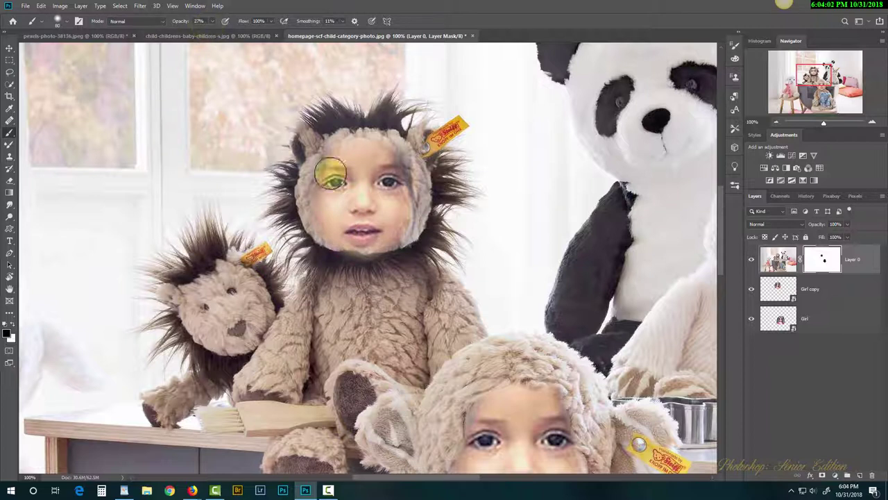
mouse_move(337, 169)
mouse_down()
mouse_move(375, 205)
mouse_move(331, 174)
mouse_move(338, 160)
mouse_move(320, 189)
mouse_move(325, 197)
mouse_move(329, 174)
mouse_move(321, 195)
mouse_move(330, 224)
mouse_move(365, 235)
mouse_move(398, 218)
mouse_move(388, 238)
mouse_move(349, 240)
mouse_move(393, 189)
mouse_move(392, 167)
mouse_move(402, 210)
mouse_move(389, 194)
mouse_move(388, 233)
mouse_move(343, 251)
mouse_move(395, 248)
mouse_move(370, 256)
mouse_move(411, 254)
mouse_move(411, 265)
mouse_move(383, 257)
mouse_move(405, 252)
mouse_move(374, 261)
mouse_move(398, 256)
mouse_move(330, 256)
mouse_move(389, 261)
mouse_move(433, 222)
mouse_move(405, 157)
mouse_move(413, 139)
mouse_move(420, 158)
mouse_move(339, 132)
mouse_move(294, 216)
mouse_move(307, 198)
mouse_up()
click(823, 259)
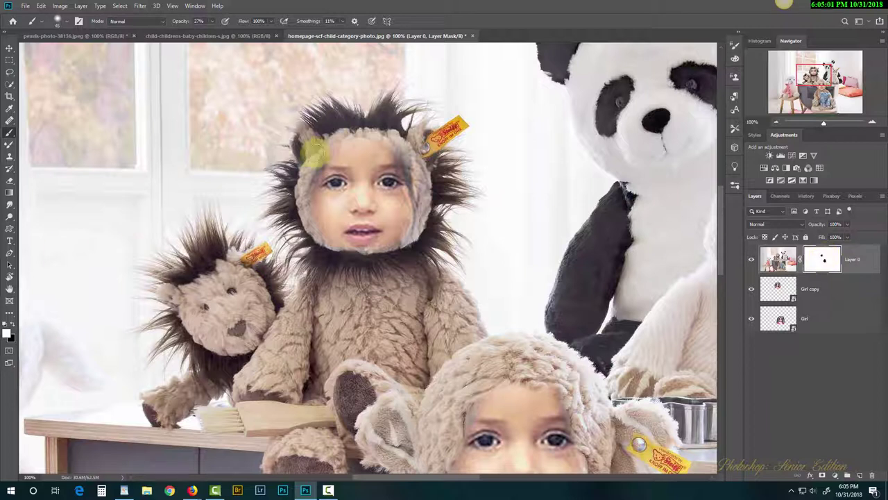
- Reveal the girl's hair along one side of the larger lion's face with a size 45 mask brush, and touch up the chest fur below
mouse_move(315, 153)
mouse_down()
mouse_move(299, 190)
mouse_move(300, 169)
mouse_move(297, 203)
mouse_move(306, 162)
mouse_move(298, 199)
mouse_move(300, 168)
mouse_move(299, 220)
mouse_move(308, 169)
mouse_move(298, 195)
mouse_move(299, 163)
mouse_move(298, 224)
mouse_move(295, 208)
mouse_move(299, 231)
mouse_move(297, 213)
mouse_move(322, 256)
mouse_move(297, 222)
mouse_move(322, 257)
mouse_move(299, 240)
mouse_move(333, 260)
mouse_move(310, 236)
mouse_move(323, 251)
mouse_move(312, 240)
mouse_move(306, 258)
mouse_move(325, 292)
mouse_move(309, 250)
mouse_move(331, 304)
mouse_up()
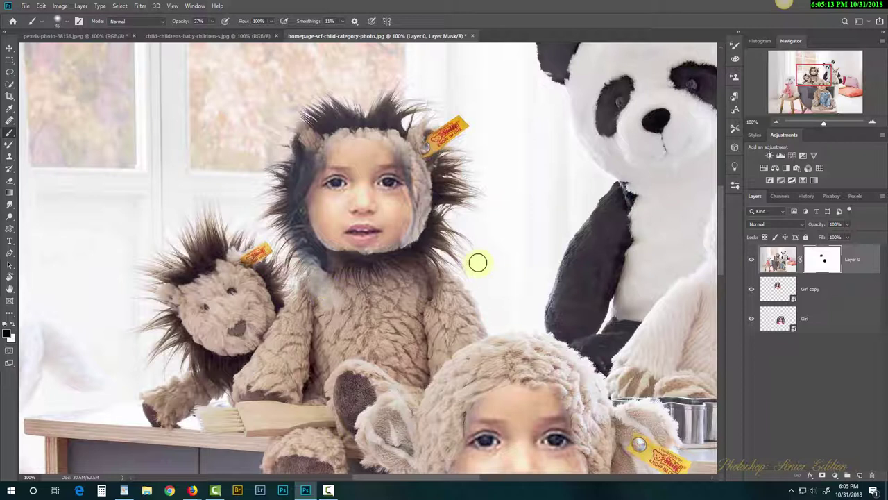
click(779, 274)
click(819, 260)
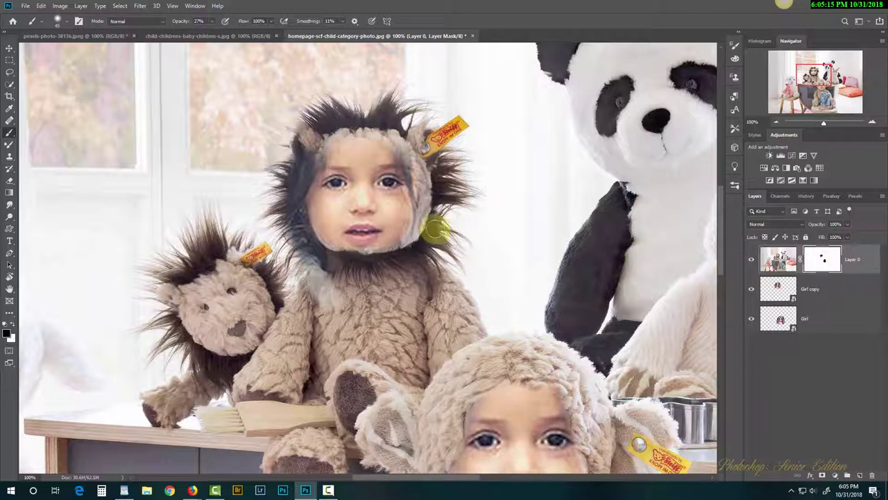
drag(309, 282, 338, 300)
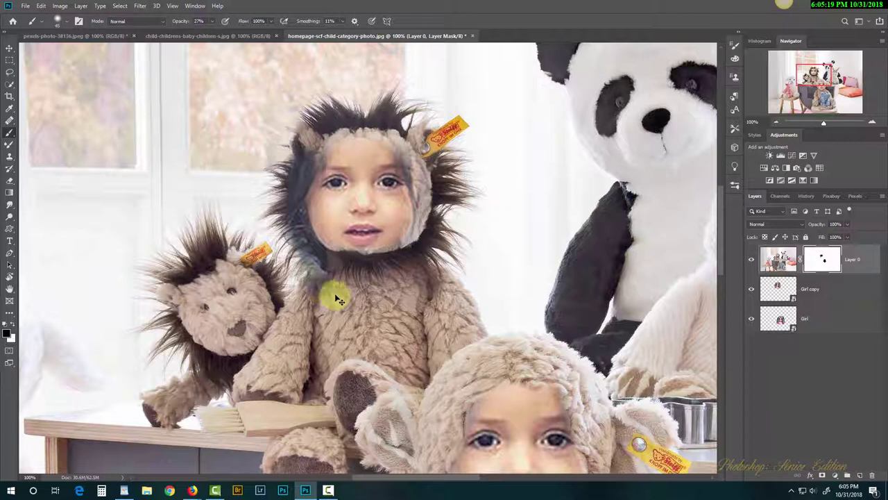
- Paint black on Layer 0's mask to reveal the girl's forehead and the hair along the other side of the larger lion's face
mouse_move(429, 217)
mouse_down()
mouse_move(426, 194)
mouse_move(422, 233)
mouse_move(421, 224)
mouse_move(404, 245)
mouse_move(409, 219)
mouse_move(388, 251)
mouse_move(390, 240)
mouse_move(374, 255)
mouse_move(371, 246)
mouse_move(334, 247)
mouse_move(392, 246)
mouse_move(374, 247)
mouse_move(390, 231)
mouse_move(400, 175)
mouse_move(410, 168)
mouse_move(415, 191)
mouse_move(401, 168)
mouse_move(415, 215)
mouse_move(408, 160)
mouse_move(382, 157)
mouse_move(394, 147)
mouse_move(376, 150)
mouse_move(376, 138)
mouse_move(352, 137)
mouse_move(365, 131)
mouse_move(341, 140)
mouse_move(348, 135)
mouse_move(327, 161)
mouse_move(328, 152)
mouse_move(368, 135)
mouse_up()
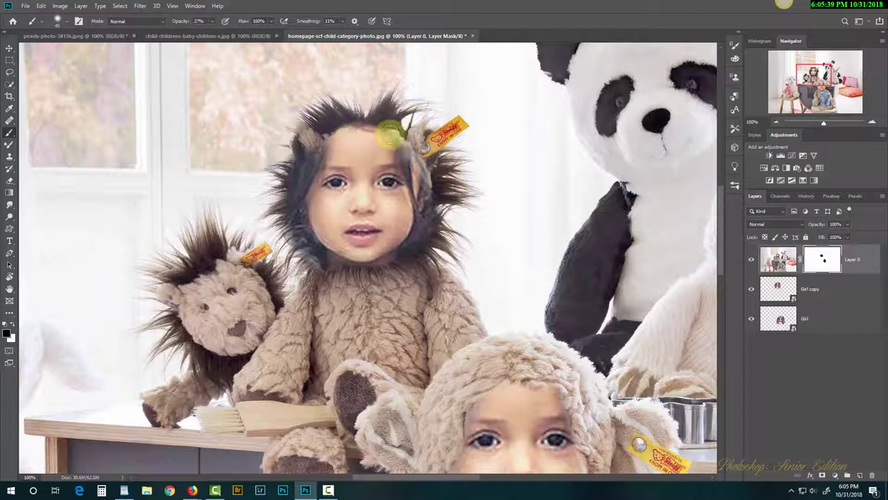
mouse_move(394, 135)
mouse_down()
mouse_move(404, 167)
mouse_move(386, 184)
mouse_move(268, 256)
mouse_move(311, 217)
mouse_move(314, 246)
mouse_move(308, 191)
mouse_move(341, 156)
mouse_move(326, 167)
mouse_move(337, 179)
mouse_move(424, 164)
mouse_move(385, 139)
mouse_move(413, 201)
mouse_move(403, 239)
mouse_move(419, 219)
mouse_move(407, 240)
mouse_move(421, 223)
mouse_move(420, 241)
mouse_move(400, 237)
mouse_move(427, 177)
mouse_move(423, 208)
mouse_move(420, 166)
mouse_move(423, 206)
mouse_up()
mouse_move(305, 208)
mouse_down()
mouse_move(297, 218)
mouse_move(308, 236)
mouse_move(430, 256)
mouse_up()
key(ctrl+minus)
key(ctrl+minus)
key(ctrl+minus)
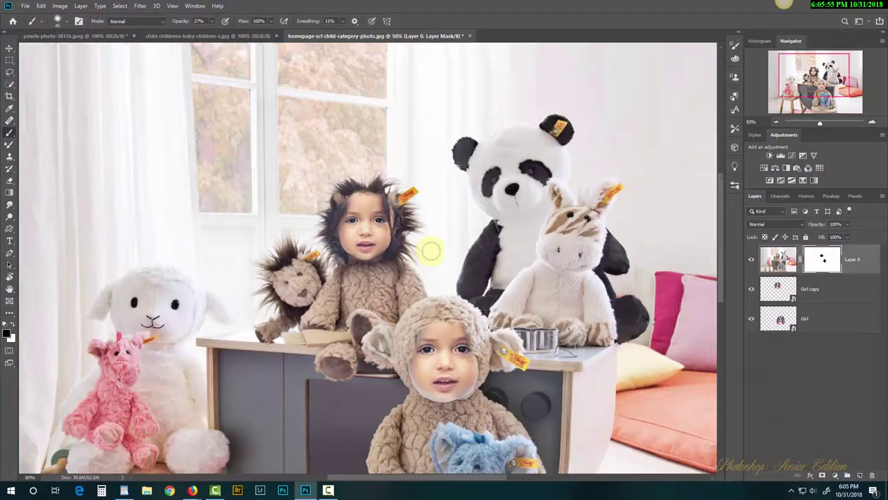
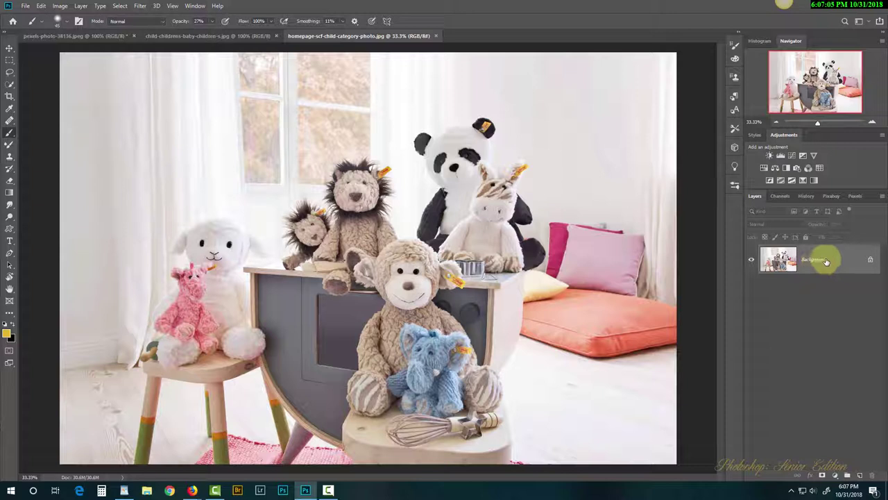
- Convert the original toy photo's Background to Layer 0 and paste the copied girl's head above it as a new layer
double_click(826, 260)
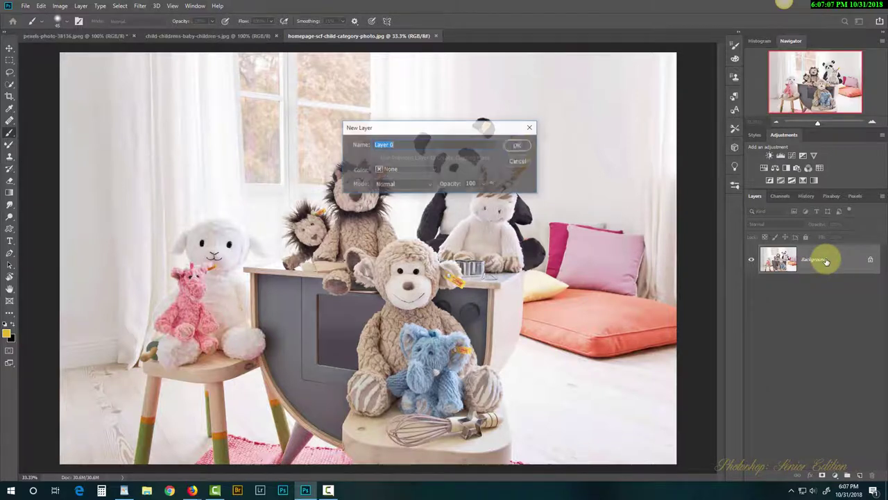
click(521, 147)
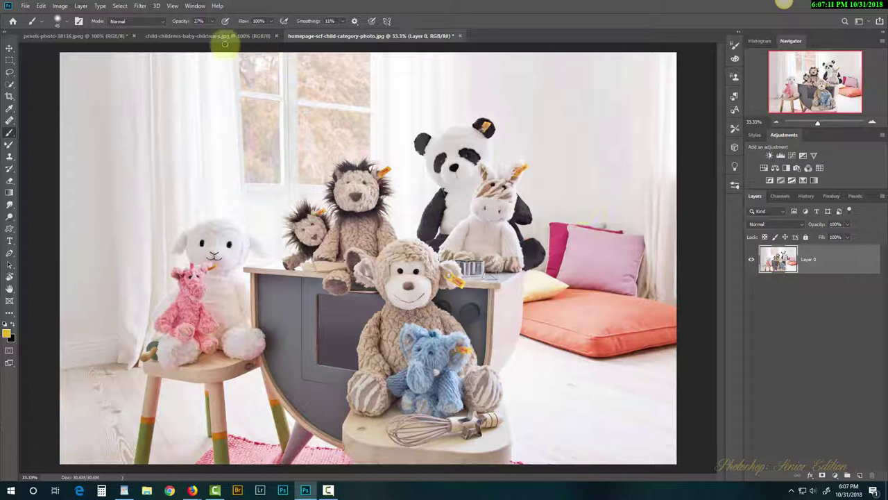
click(204, 35)
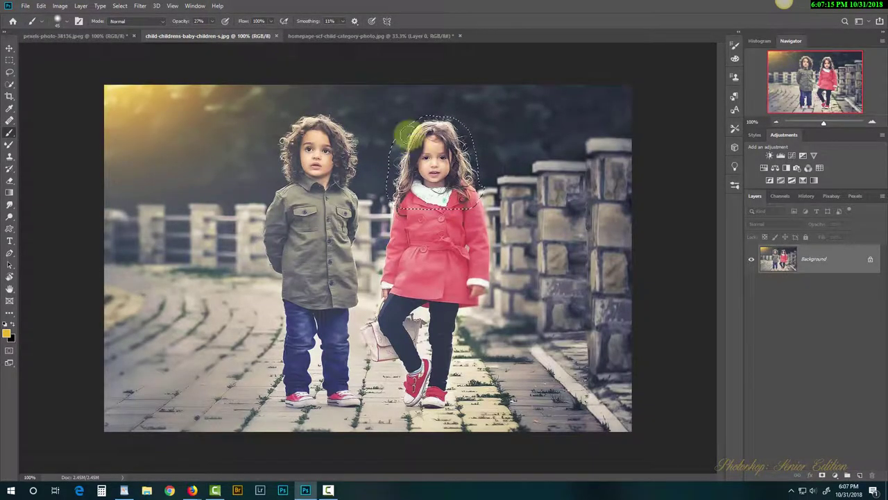
click(367, 36)
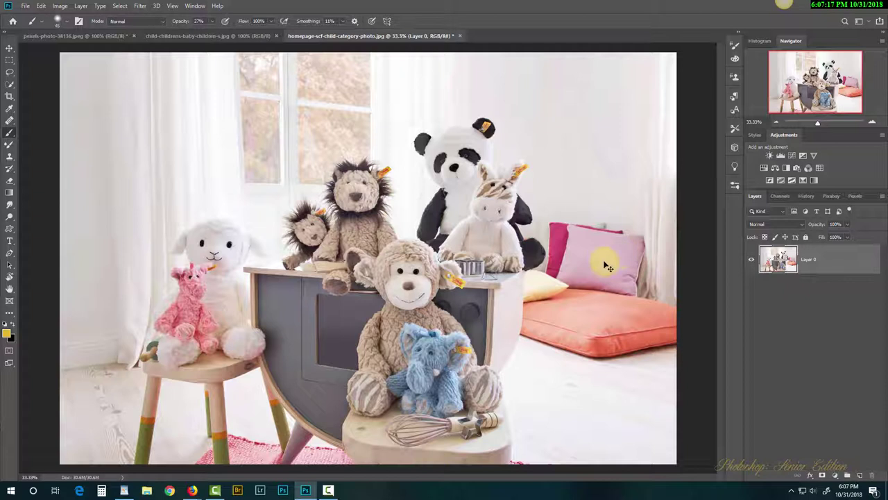
key(ctrl+v)
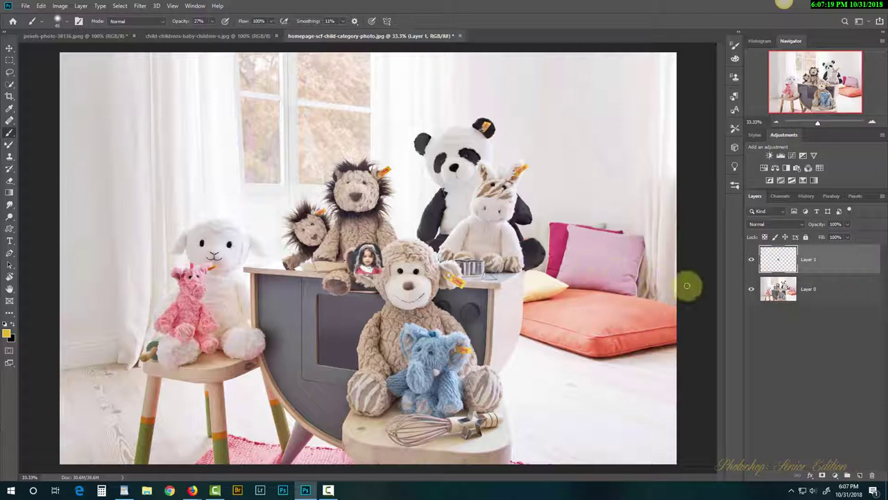
- Convert Layer 1 to a smart object and scale it up proportionally so the girl's head covers the stuffed monkey's head
right_click(834, 263)
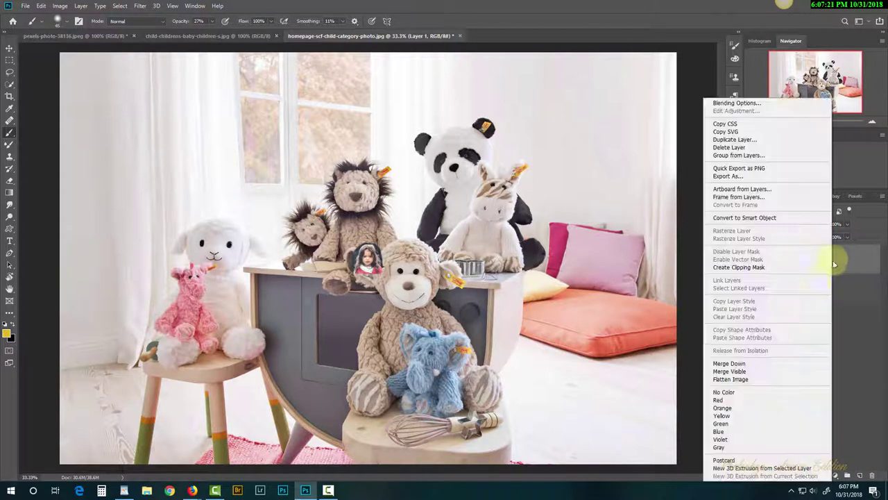
click(769, 219)
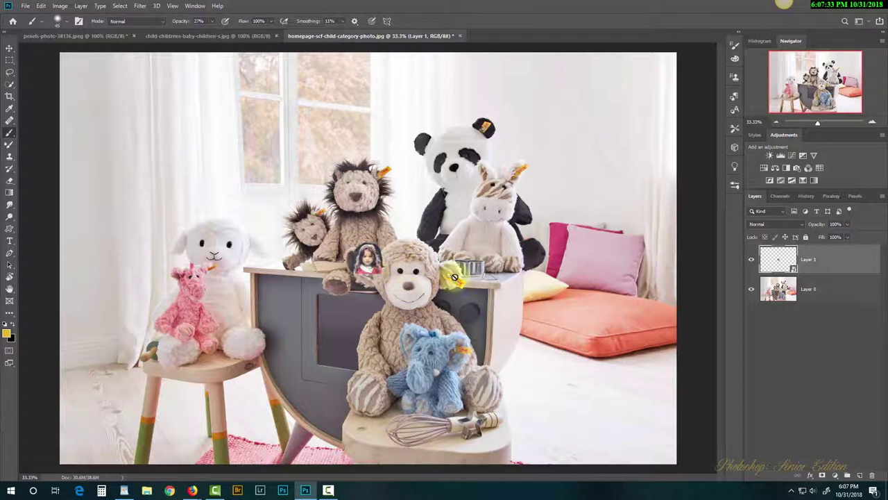
key(ctrl+t)
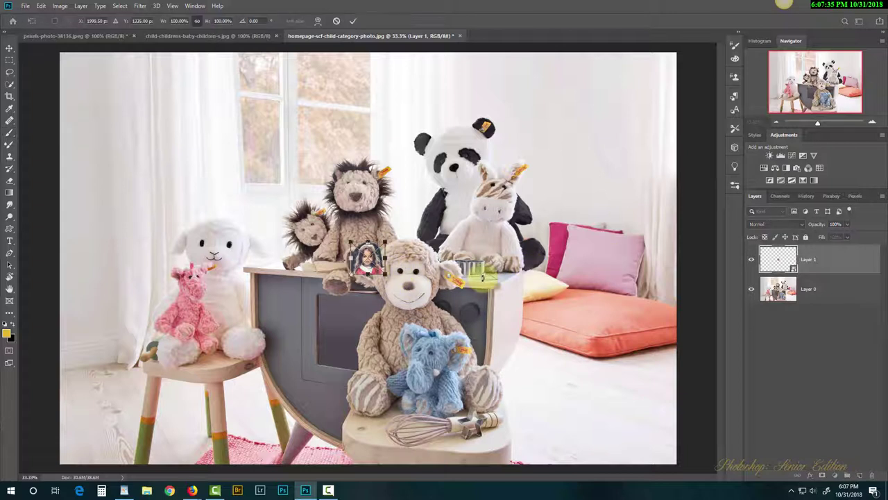
drag(382, 241, 441, 199)
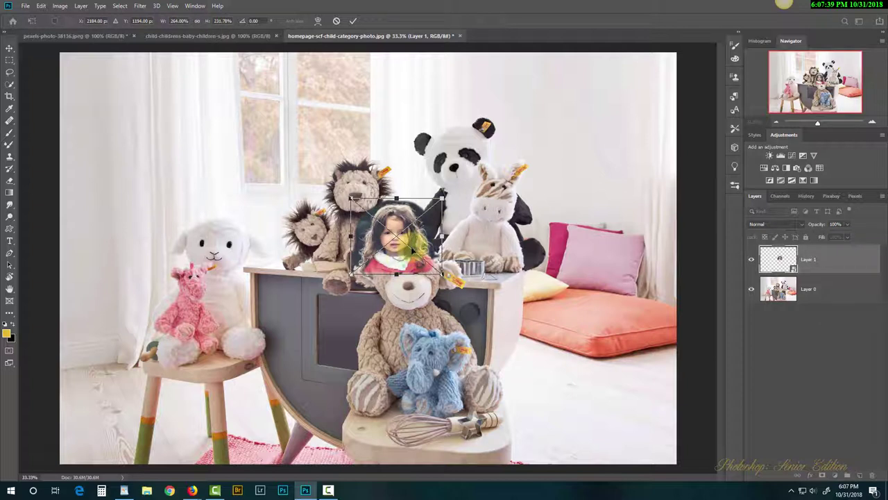
key(ctrl+z)
drag(386, 240, 476, 157)
drag(423, 235, 425, 302)
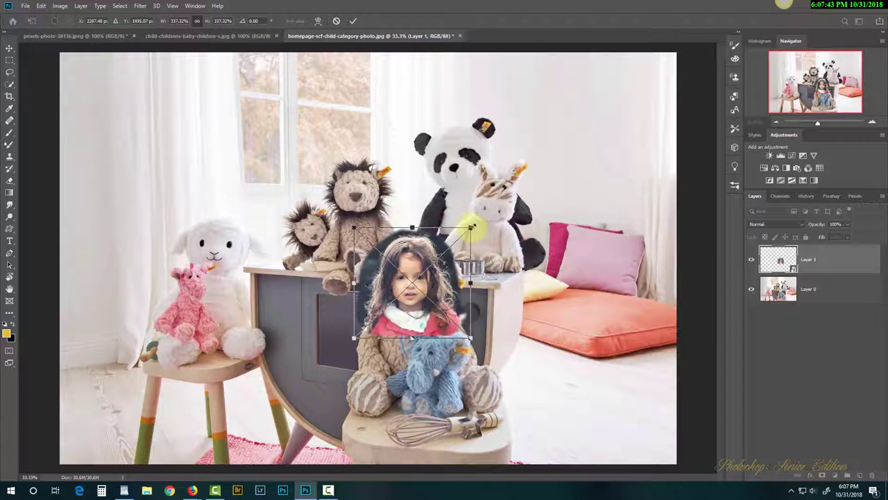
drag(471, 224, 513, 182)
drag(440, 254, 421, 277)
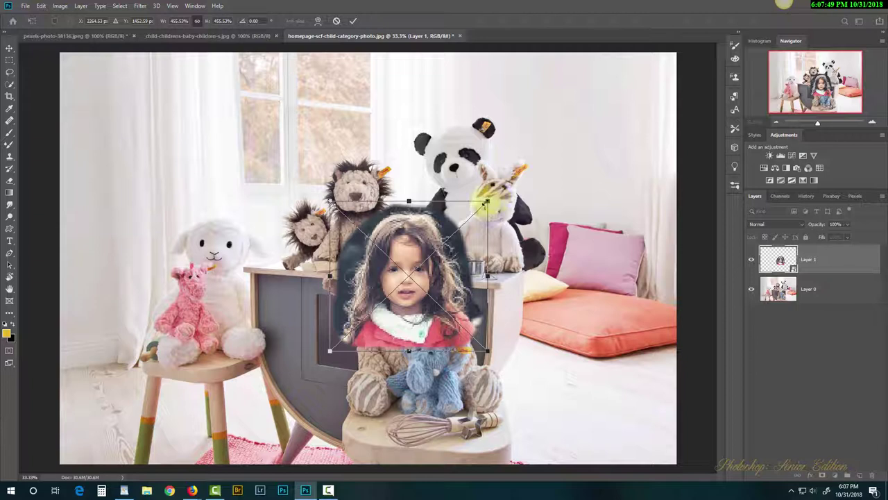
drag(483, 202, 471, 218)
mouse_move(407, 277)
mouse_down()
mouse_move(466, 278)
mouse_move(403, 268)
mouse_up()
key(Return)
- Add a layer mask to Layer 1 and paint black at 100% opacity around the girl's face to uncover the monkey's head and surroundings
key(b)
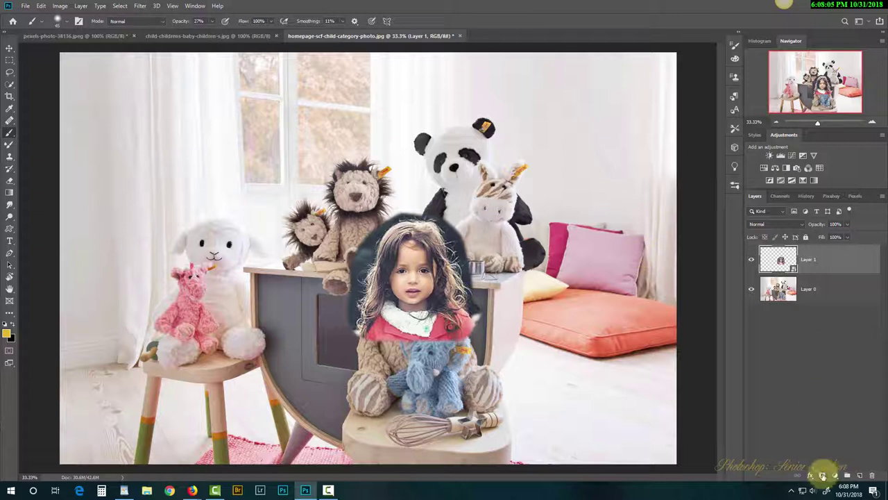
click(822, 476)
key(d)
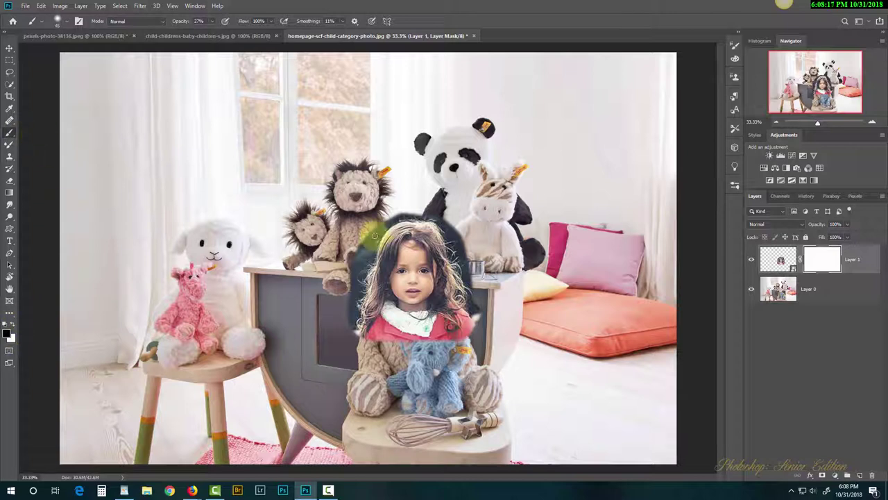
mouse_move(370, 228)
mouse_down()
mouse_move(357, 269)
mouse_move(384, 211)
mouse_move(363, 270)
mouse_move(373, 262)
mouse_move(371, 272)
mouse_move(383, 227)
mouse_move(384, 247)
mouse_move(395, 227)
mouse_move(372, 238)
mouse_up()
drag(184, 20, 224, 20)
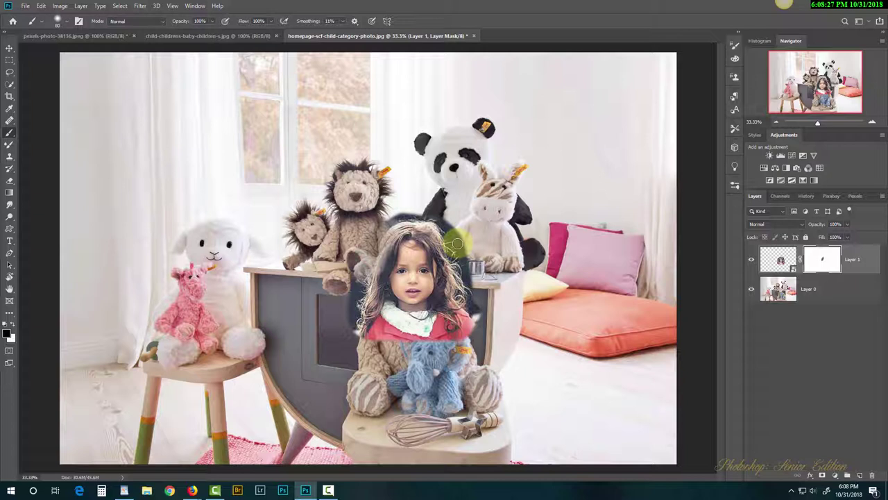
mouse_move(455, 229)
mouse_down()
mouse_move(468, 247)
mouse_move(478, 319)
mouse_move(464, 257)
mouse_move(447, 346)
mouse_move(472, 337)
mouse_move(477, 314)
mouse_move(444, 348)
mouse_move(362, 340)
mouse_move(368, 259)
mouse_move(372, 317)
mouse_move(371, 288)
mouse_move(367, 314)
mouse_move(350, 288)
mouse_move(350, 327)
mouse_move(385, 229)
mouse_move(409, 219)
mouse_move(427, 223)
mouse_move(453, 256)
mouse_move(450, 299)
mouse_move(447, 309)
mouse_move(453, 259)
mouse_move(429, 233)
mouse_move(410, 232)
mouse_move(383, 263)
mouse_move(390, 329)
mouse_move(442, 315)
mouse_move(457, 292)
mouse_move(444, 248)
mouse_move(405, 231)
mouse_move(383, 259)
mouse_move(368, 304)
mouse_move(386, 324)
mouse_move(443, 319)
mouse_move(454, 308)
mouse_move(420, 318)
mouse_move(393, 313)
mouse_move(374, 280)
mouse_move(383, 312)
mouse_move(462, 309)
mouse_up()
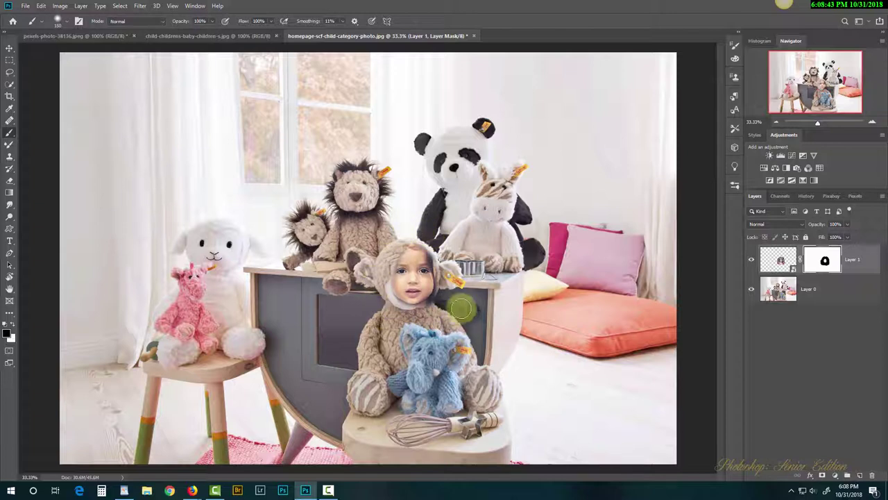
- Move the Layer 1 image so the girl's face sits centered in the monkey's head
key(v)
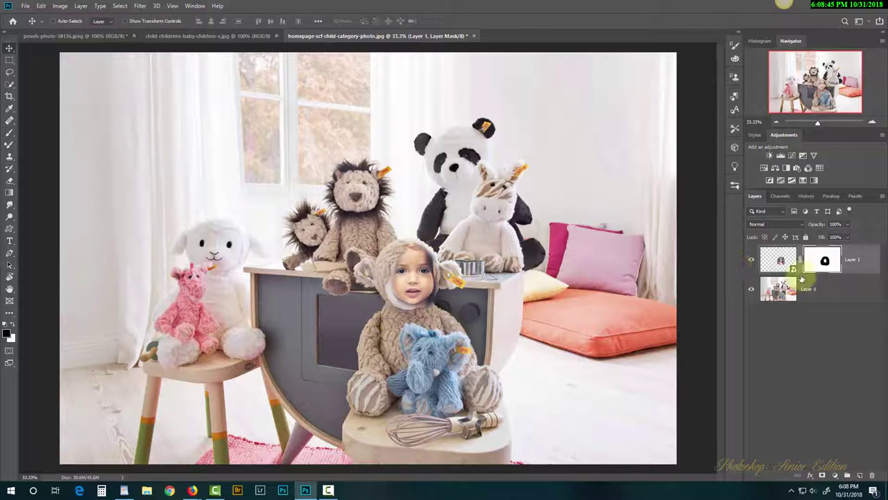
click(779, 259)
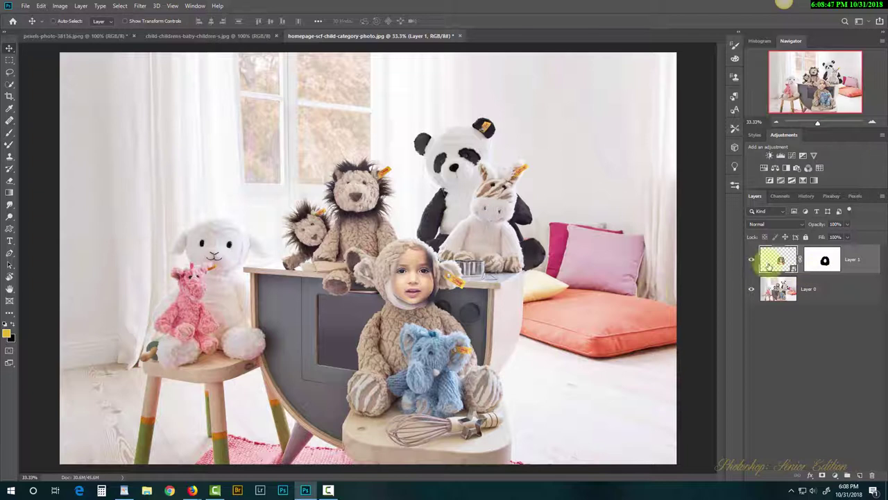
drag(426, 243, 415, 278)
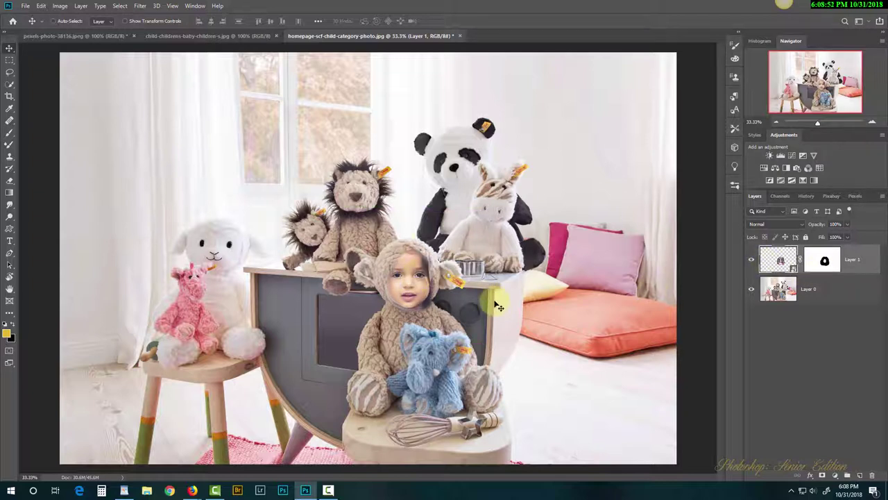
- Refine Layer 1's mask around the monkey's head, painting black over the face edges and white to bring back the girl's face and hair
click(419, 281)
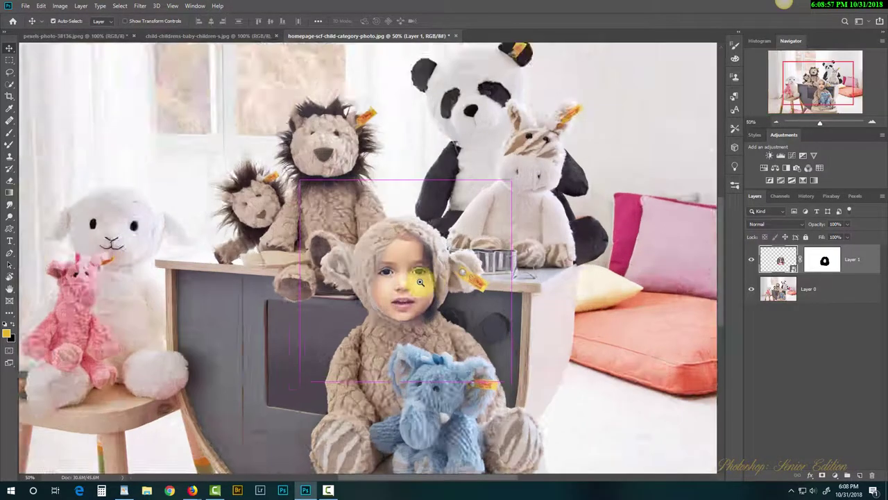
click(420, 280)
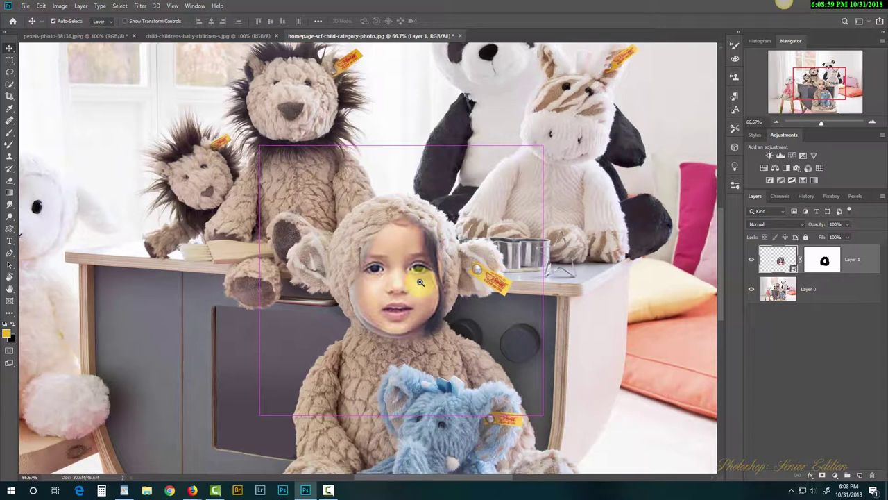
click(824, 261)
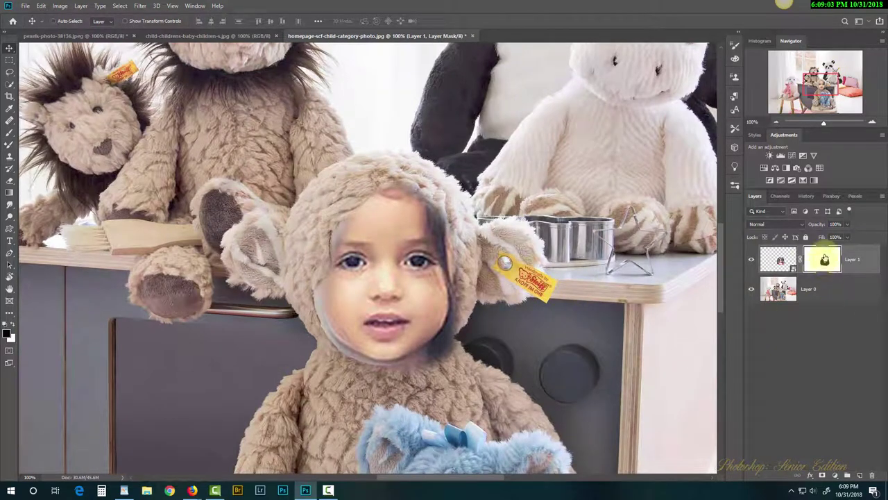
key(b)
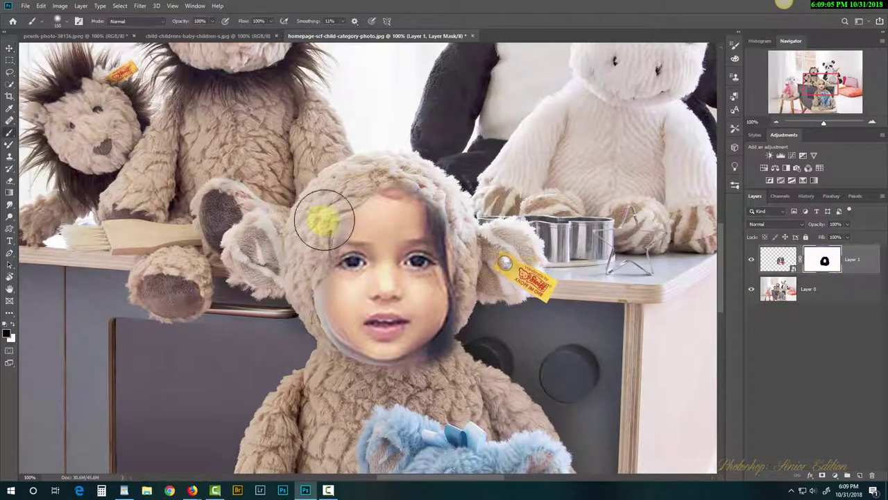
mouse_move(319, 220)
mouse_down()
mouse_move(294, 291)
mouse_move(308, 338)
mouse_move(361, 376)
mouse_move(445, 356)
mouse_move(406, 369)
mouse_move(419, 368)
mouse_move(466, 288)
mouse_move(457, 244)
mouse_move(436, 211)
mouse_move(395, 188)
mouse_move(322, 236)
mouse_up()
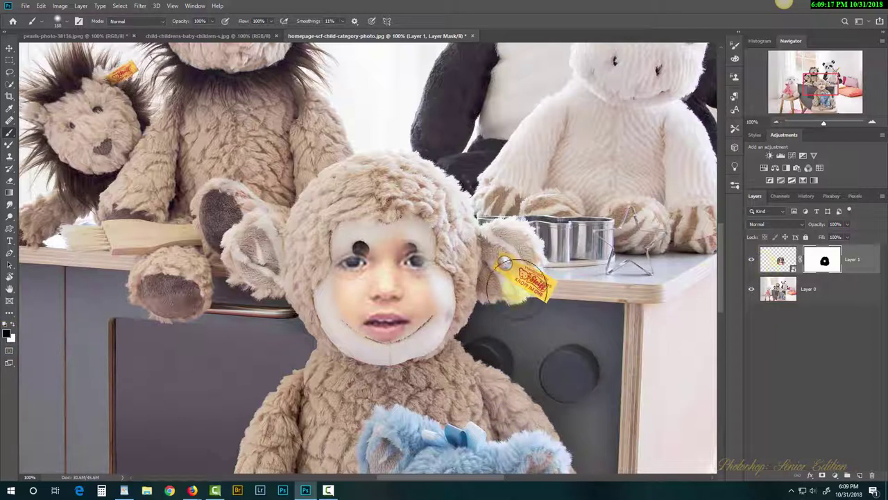
key(x)
mouse_move(406, 258)
mouse_down()
mouse_move(425, 215)
mouse_move(437, 224)
mouse_move(428, 212)
mouse_move(407, 200)
mouse_move(366, 201)
mouse_move(352, 229)
mouse_move(353, 308)
mouse_move(372, 328)
mouse_move(395, 327)
mouse_move(425, 279)
mouse_move(422, 261)
mouse_move(418, 318)
mouse_move(422, 221)
mouse_move(407, 204)
mouse_move(373, 200)
mouse_move(352, 212)
mouse_move(339, 252)
mouse_move(343, 297)
mouse_move(391, 322)
mouse_move(463, 316)
mouse_move(485, 290)
mouse_move(455, 278)
mouse_move(424, 285)
mouse_move(383, 342)
mouse_move(376, 323)
mouse_move(408, 367)
mouse_move(381, 348)
mouse_move(386, 333)
mouse_move(346, 342)
mouse_move(463, 342)
mouse_move(496, 282)
mouse_move(455, 191)
mouse_move(466, 229)
mouse_move(482, 202)
mouse_up()
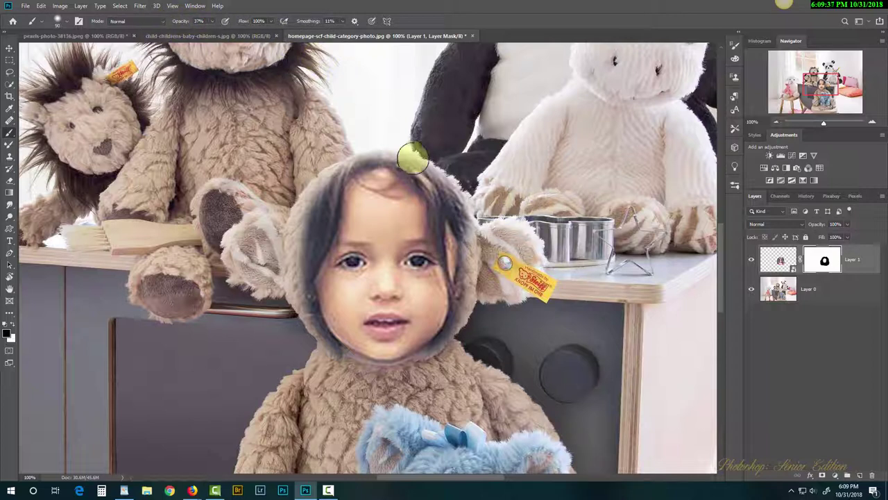
- Paint black at 37% opacity on Layer 1's mask around the girl's face to blend its edges into the monkey's fur
mouse_move(413, 158)
mouse_down()
mouse_move(365, 154)
mouse_move(332, 166)
mouse_move(365, 149)
mouse_move(316, 175)
mouse_move(285, 225)
mouse_move(318, 186)
mouse_move(310, 224)
mouse_move(315, 204)
mouse_move(279, 262)
mouse_move(293, 256)
mouse_move(291, 300)
mouse_move(303, 343)
mouse_move(375, 376)
mouse_move(344, 371)
mouse_move(419, 378)
mouse_move(469, 343)
mouse_move(445, 365)
mouse_move(477, 314)
mouse_move(479, 234)
mouse_move(432, 163)
mouse_move(445, 174)
mouse_move(481, 229)
mouse_move(459, 197)
mouse_move(474, 240)
mouse_move(467, 212)
mouse_move(428, 164)
mouse_move(380, 150)
mouse_move(396, 152)
mouse_move(329, 178)
mouse_move(295, 263)
mouse_move(299, 319)
mouse_move(312, 339)
mouse_move(347, 349)
mouse_move(449, 292)
mouse_move(465, 265)
mouse_move(465, 333)
mouse_move(450, 353)
mouse_move(467, 333)
mouse_move(472, 307)
mouse_move(457, 340)
mouse_move(425, 370)
mouse_move(400, 372)
mouse_up()
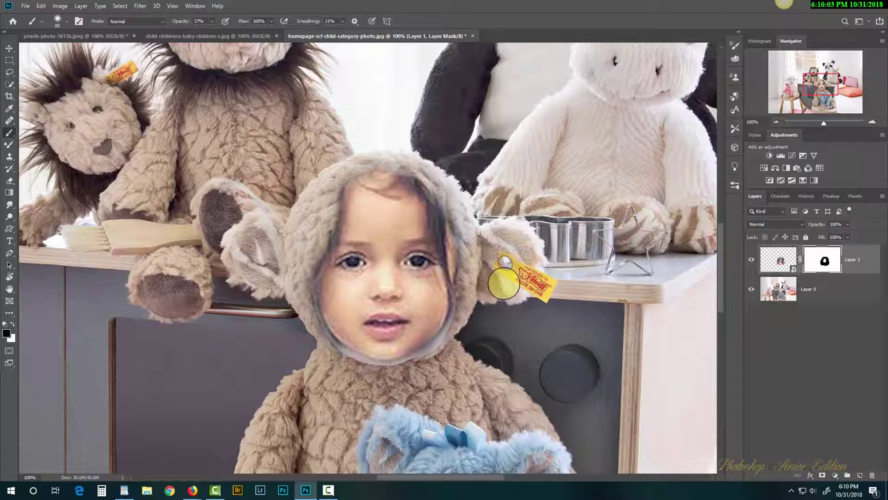
mouse_move(426, 188)
mouse_down()
mouse_move(374, 167)
mouse_move(327, 204)
mouse_move(365, 176)
mouse_move(387, 175)
mouse_move(422, 187)
mouse_move(458, 225)
mouse_move(419, 180)
mouse_move(357, 183)
mouse_move(327, 206)
mouse_move(324, 200)
mouse_move(351, 184)
mouse_move(419, 187)
mouse_move(445, 207)
mouse_move(450, 196)
mouse_move(462, 238)
mouse_move(426, 185)
mouse_move(345, 197)
mouse_move(316, 226)
mouse_move(334, 193)
mouse_move(305, 253)
mouse_move(315, 224)
mouse_move(295, 261)
mouse_move(307, 244)
mouse_move(287, 254)
mouse_up()
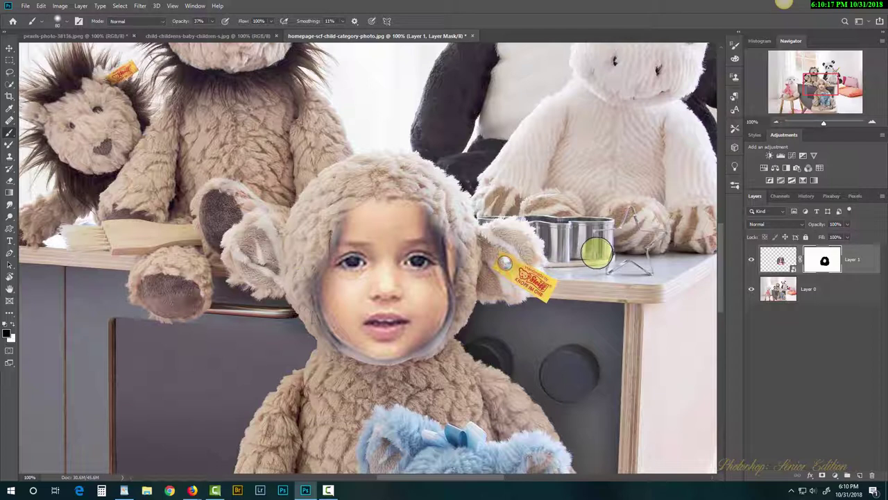
key(ctrl+0)
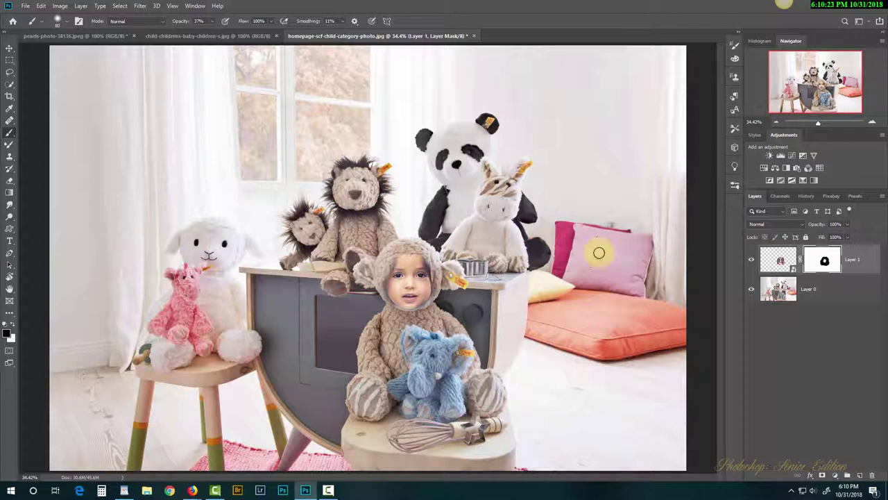
- Duplicate Layer 1 with its mask and move the copy so the girl's face covers the stuffed lion's face
click(781, 259)
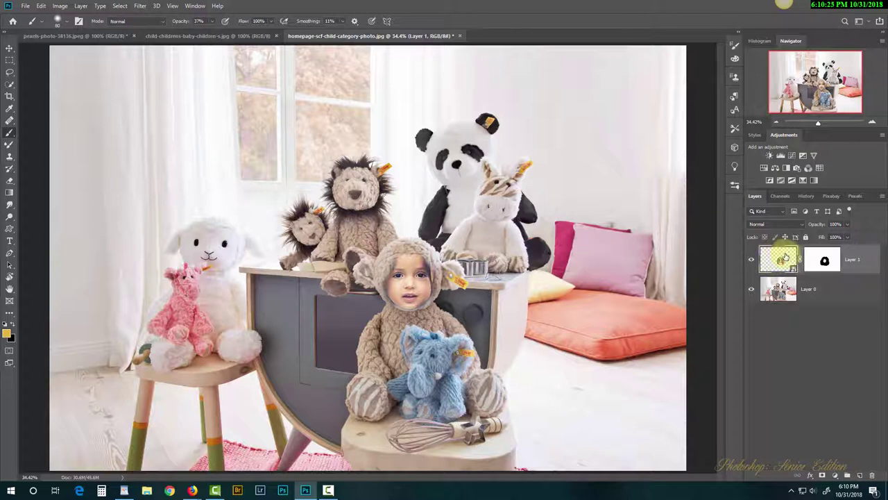
key(ctrl+j)
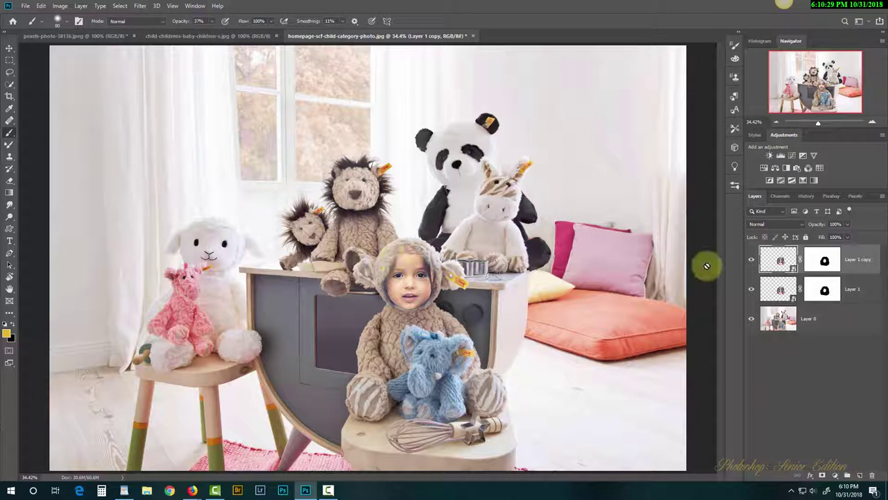
key(v)
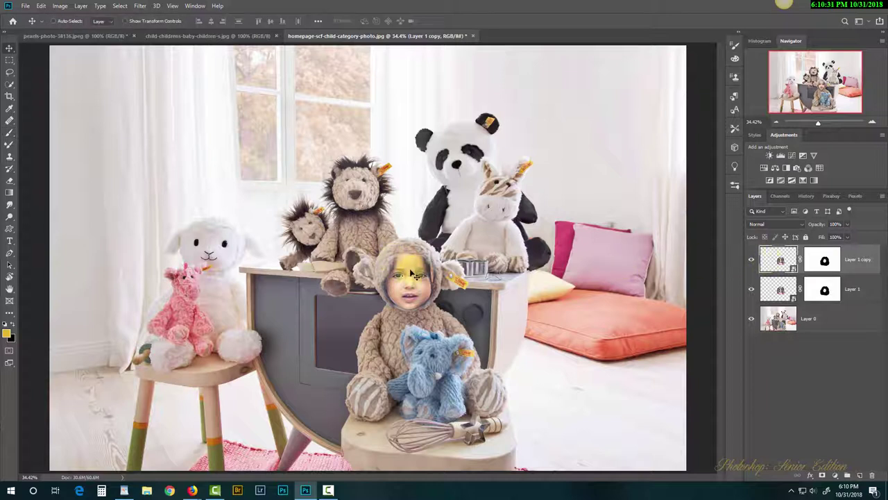
drag(411, 284, 352, 186)
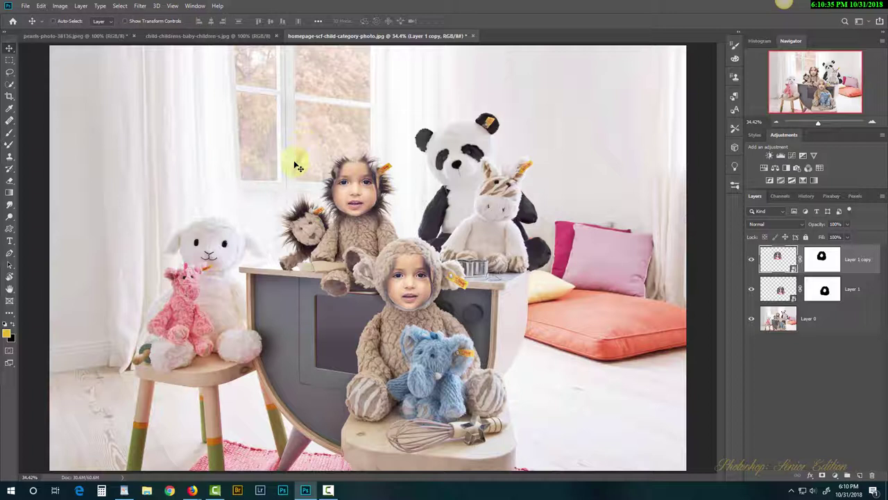
- Set the brush opacity to 100% and paint black on Layer 1 copy's mask around the lower edge of the lion's face
click(823, 261)
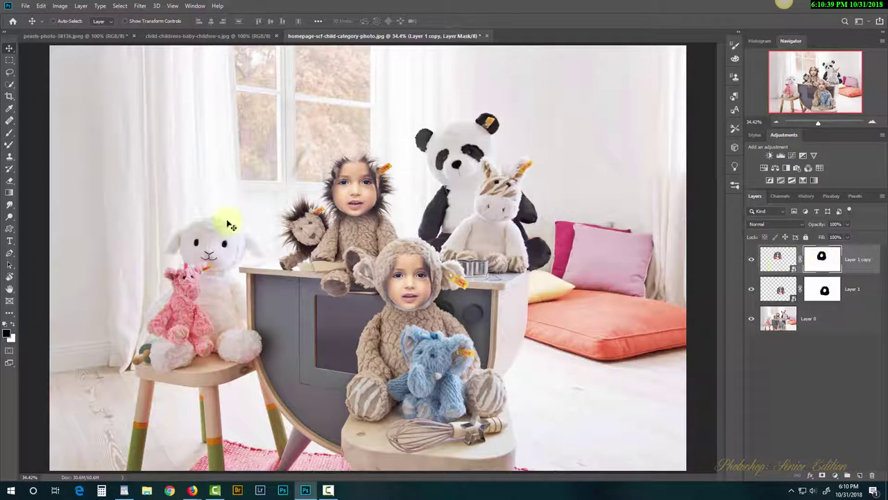
key(b)
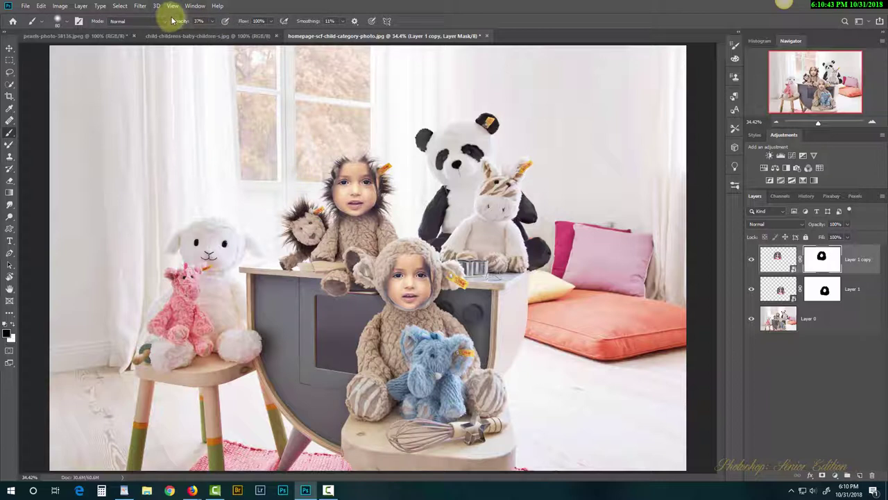
drag(177, 28, 224, 24)
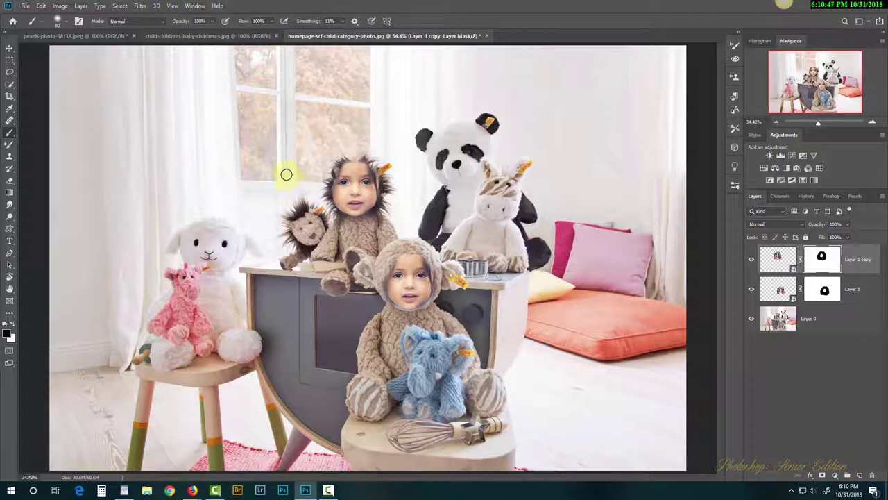
mouse_move(378, 204)
mouse_down()
mouse_move(402, 235)
mouse_move(371, 190)
mouse_move(341, 214)
mouse_move(336, 207)
mouse_move(354, 247)
mouse_up()
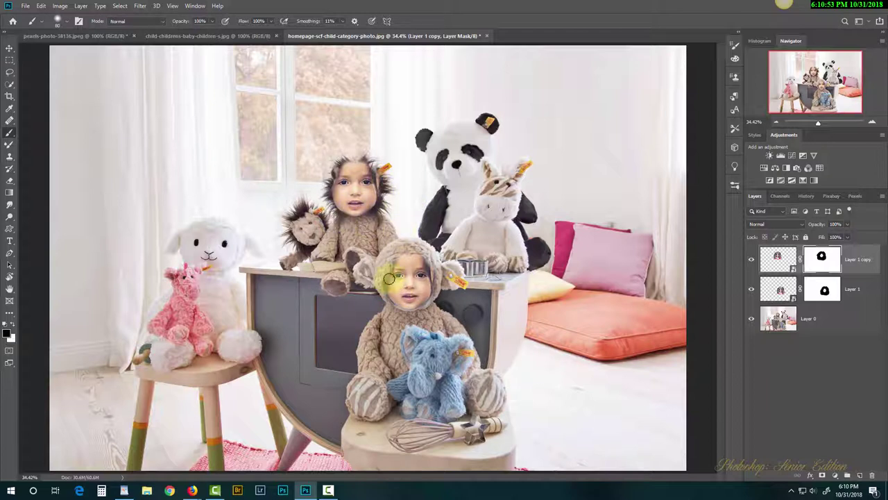
- Scale Layer 1 copy down proportionally so the girl's face fits inside the lion's head
click(778, 267)
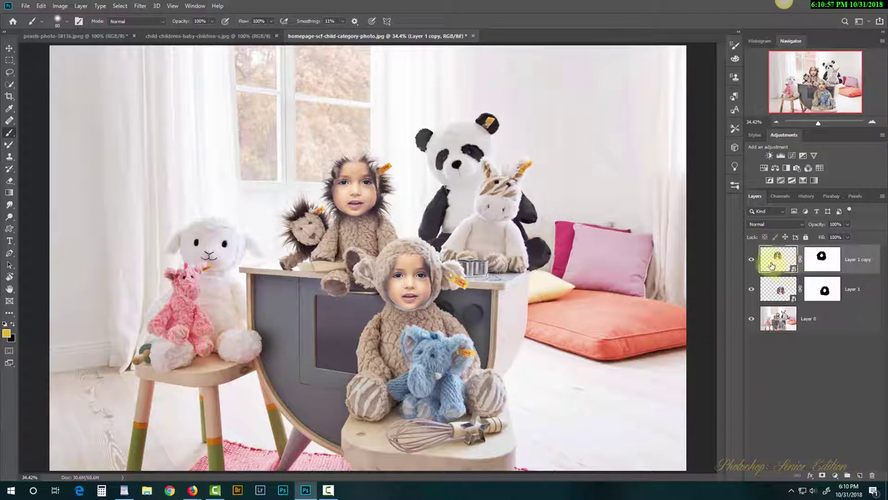
key(ctrl+t)
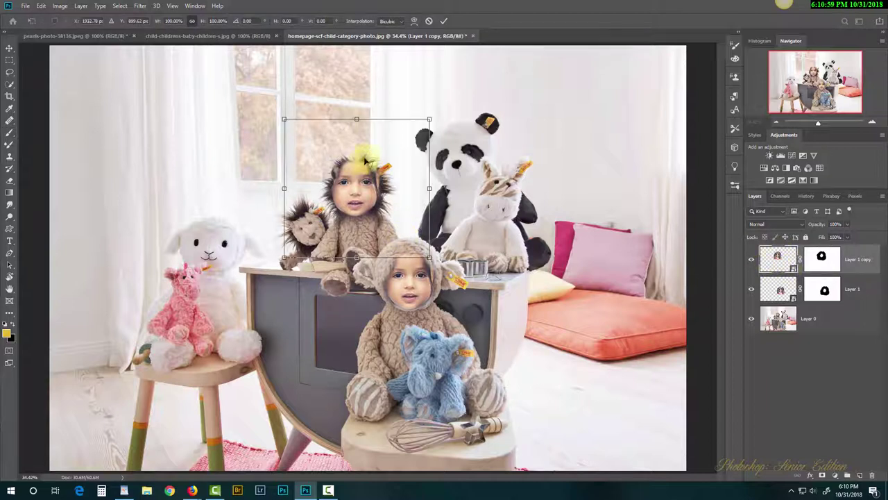
drag(283, 119, 296, 131)
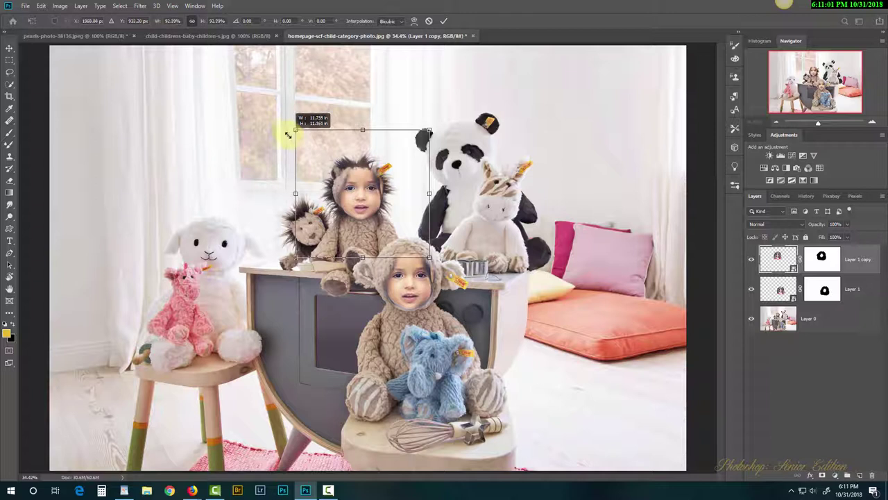
drag(426, 256, 419, 247)
key(Return)
- Paint black at 100% opacity on Layer 1 copy's mask around the girl's face to uncover the lion's fur
key(b)
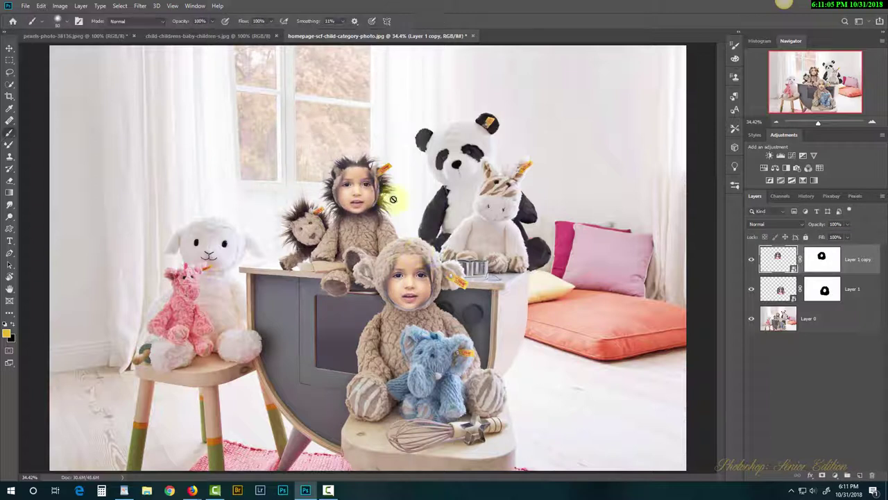
scroll(351, 189, up, 3)
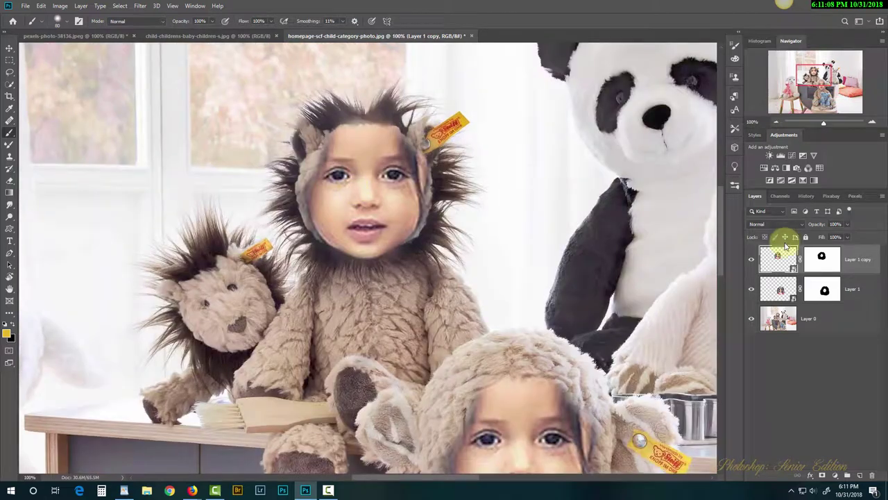
click(822, 258)
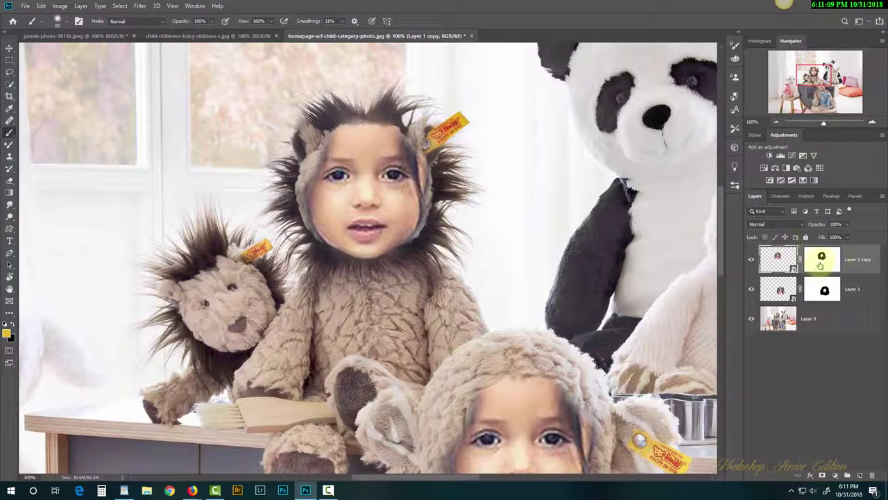
mouse_move(325, 142)
mouse_down()
mouse_move(312, 148)
mouse_move(313, 134)
mouse_move(296, 175)
mouse_move(309, 240)
mouse_move(323, 254)
mouse_up()
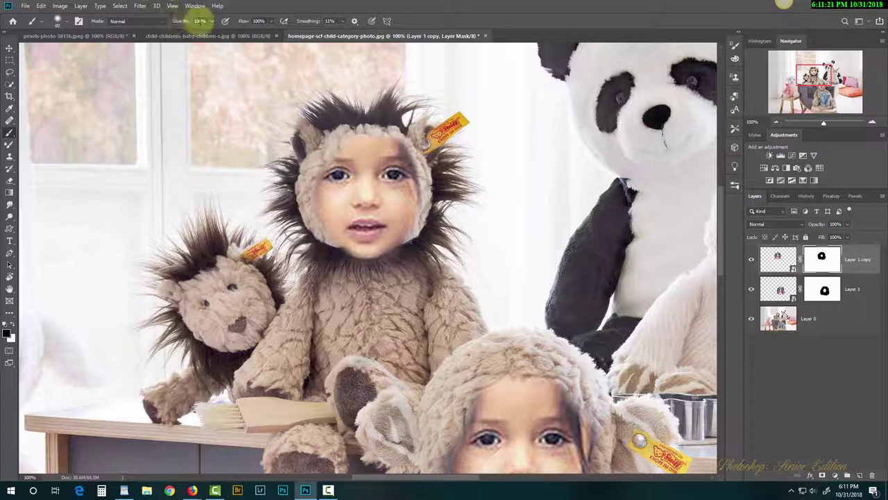
- Set the brush opacity to 18% and softly paint black on Layer 1 copy's mask along the girl's forehead, cheeks and chin
mouse_move(178, 24)
mouse_down()
mouse_move(159, 23)
mouse_move(154, 34)
mouse_up()
text(18)
key(Return)
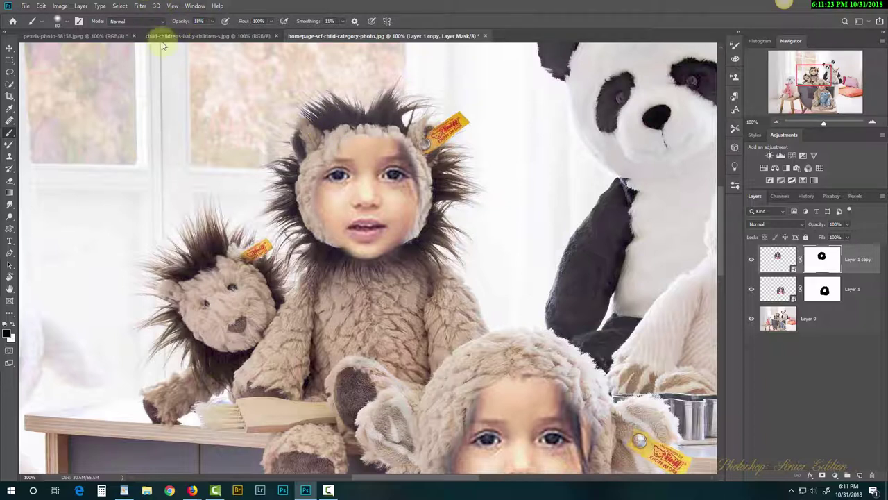
mouse_move(375, 132)
mouse_down()
mouse_move(411, 141)
mouse_move(425, 160)
mouse_move(430, 247)
mouse_move(380, 265)
mouse_move(385, 258)
mouse_move(337, 263)
mouse_move(393, 258)
mouse_move(325, 262)
mouse_move(359, 264)
mouse_move(308, 247)
mouse_move(283, 197)
mouse_move(290, 159)
mouse_move(294, 210)
mouse_move(296, 197)
mouse_move(308, 240)
mouse_move(294, 222)
mouse_move(347, 260)
mouse_up()
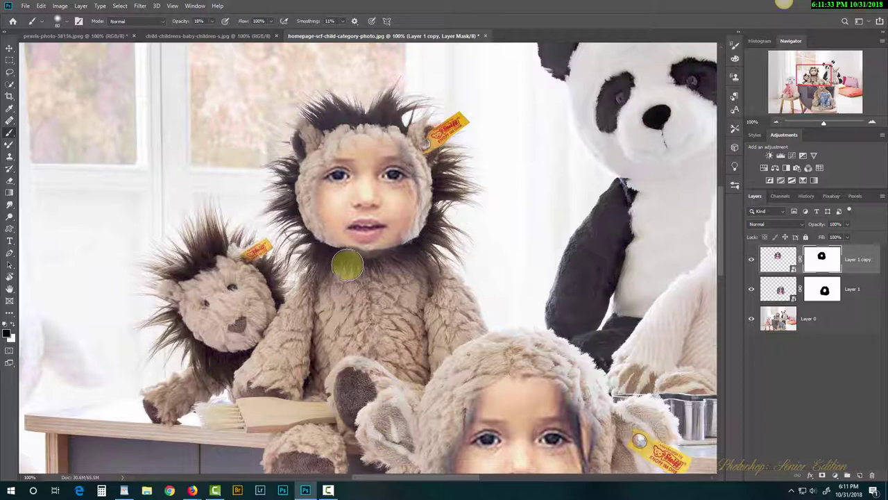
key(ctrl+minus)
key(ctrl+minus)
key(ctrl+minus)
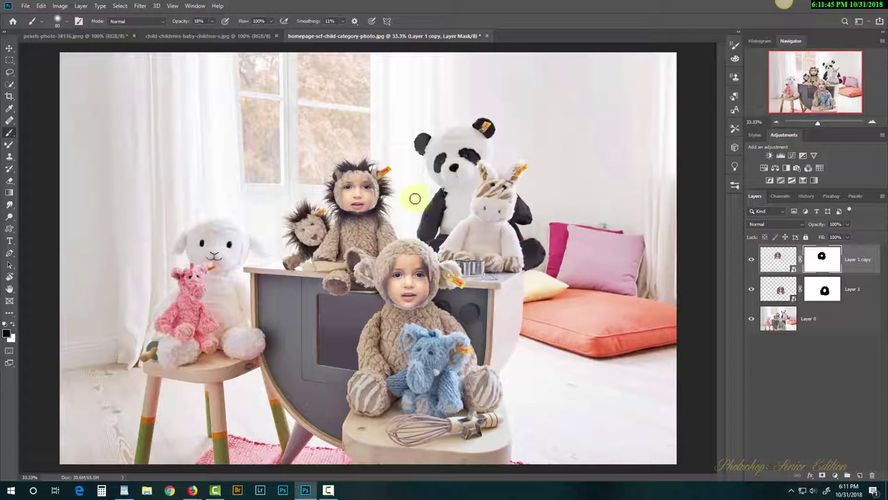
- Duplicate Layer 1 copy and move the duplicate so the girl's face covers the white striped toy's face in front of the panda
click(779, 264)
key(ctrl+j)
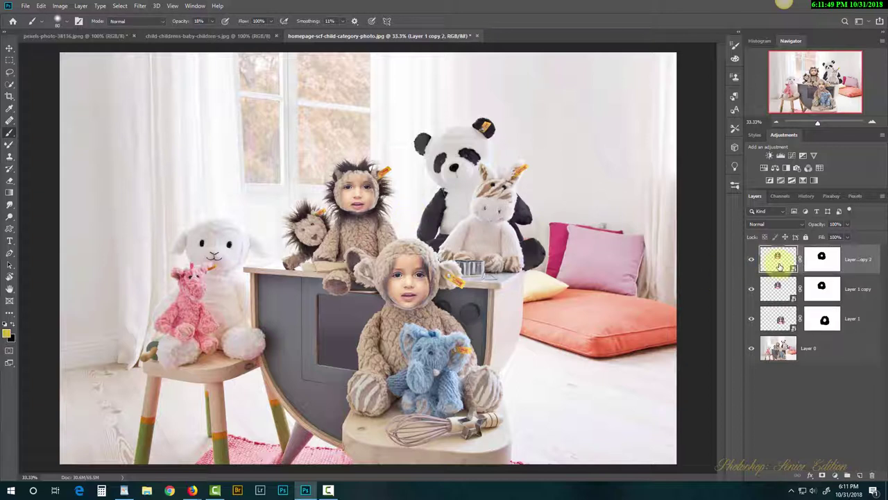
mouse_move(778, 259)
mouse_down()
mouse_move(544, 232)
mouse_move(496, 199)
mouse_up()
key(v)
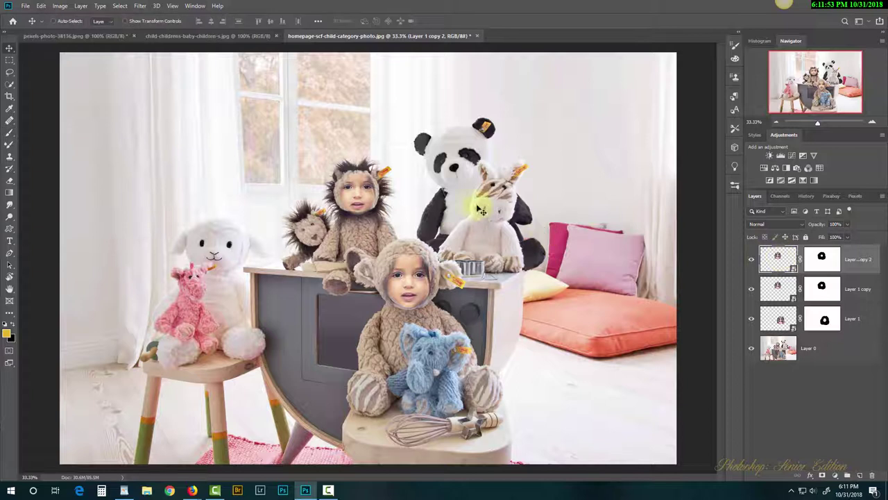
drag(372, 191, 514, 191)
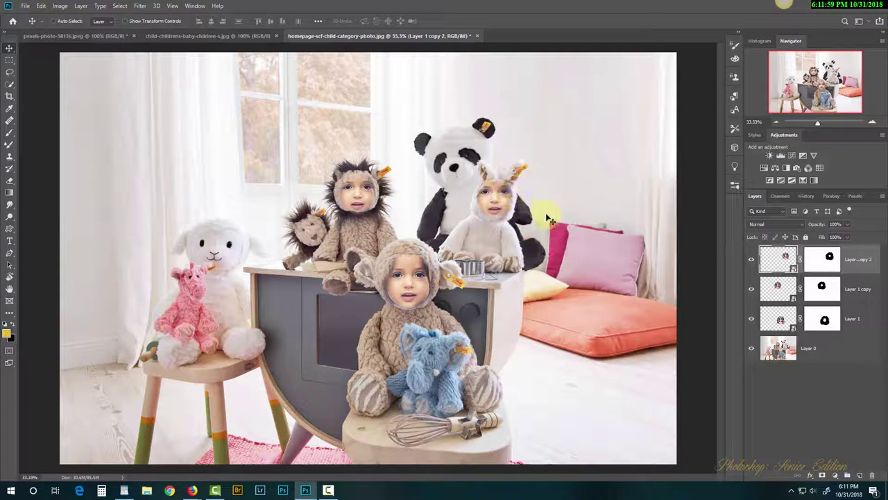
- Rotate Layer 1 copy 2 by 8.57° and nudge it vertically to line the face up with the white toy's head
key(ctrl+t)
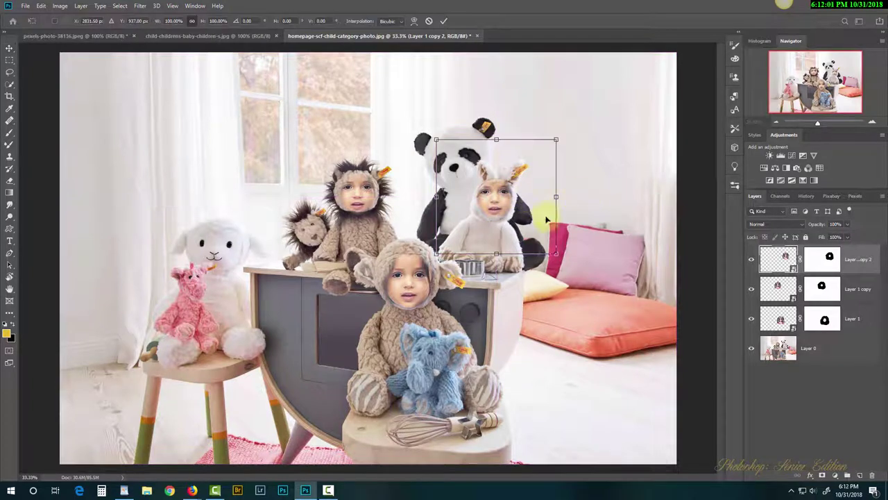
drag(591, 184, 595, 200)
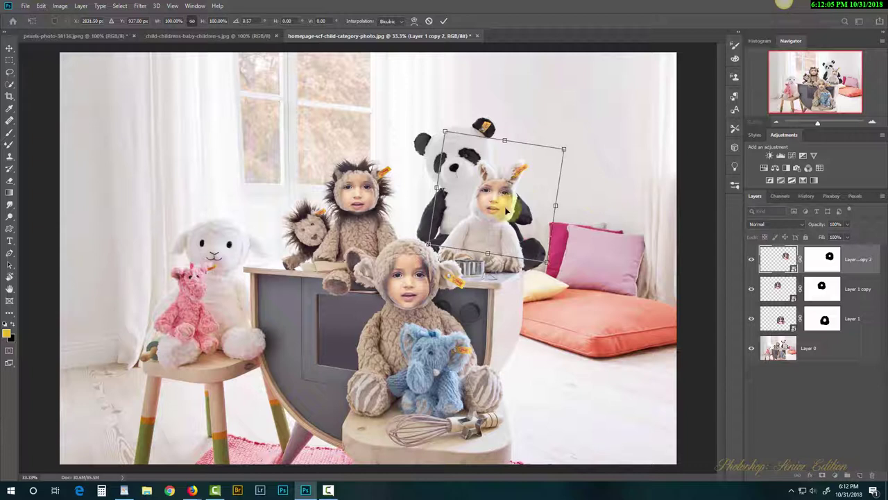
drag(503, 209, 507, 216)
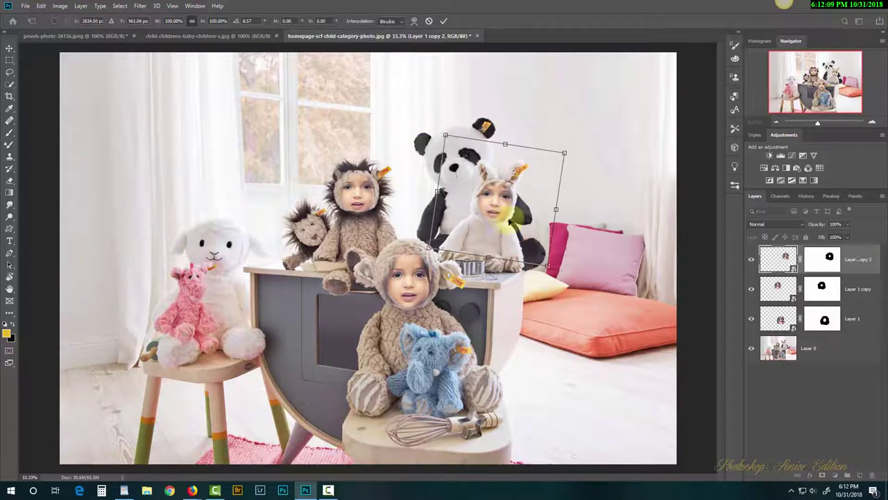
key(shift+Up)
key(Up)
key(Up)
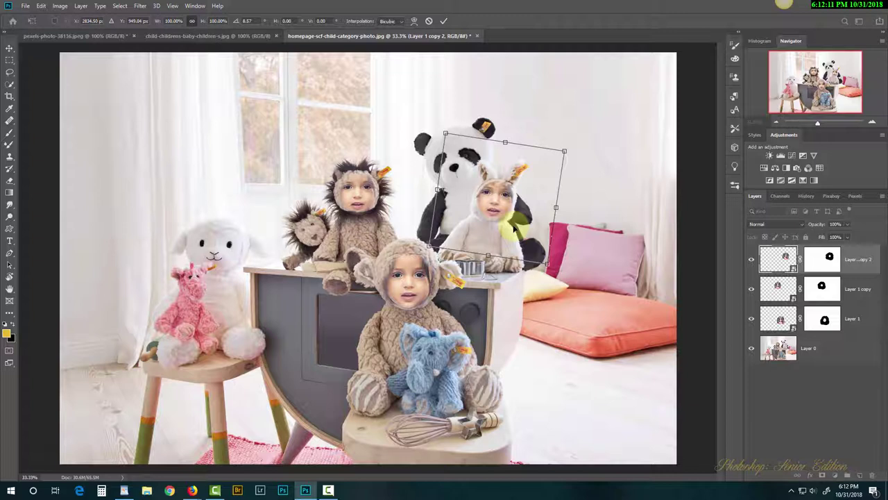
key(shift+Down)
key(Down)
key(Down)
key(Down)
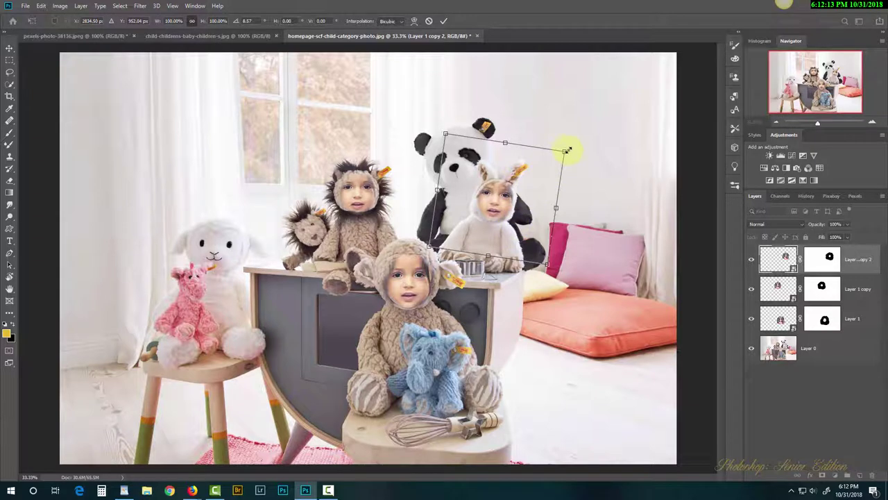
- Enlarge Layer 1 copy 2 proportionally to 104.54%, shift it slightly left, and increase its rotation to 11.55°
drag(567, 149, 572, 145)
click(529, 204)
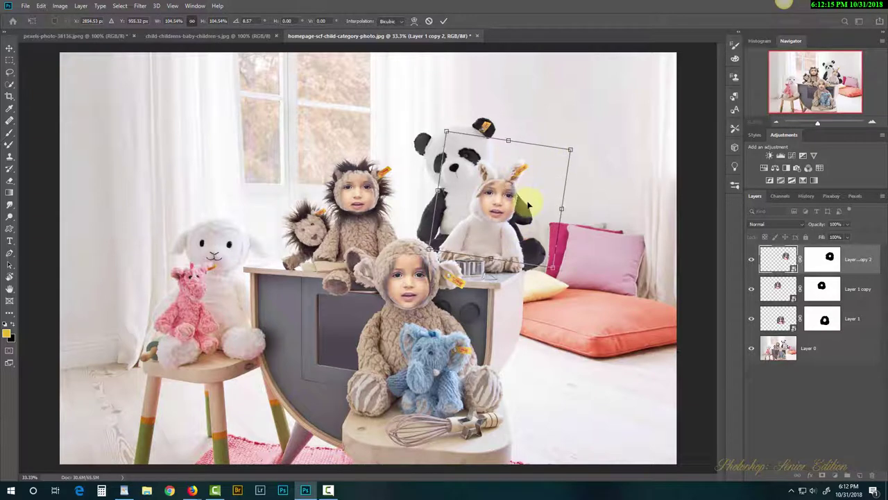
key(shift+Left)
key(Left)
key(Left)
key(Left)
key(Left)
key(Left)
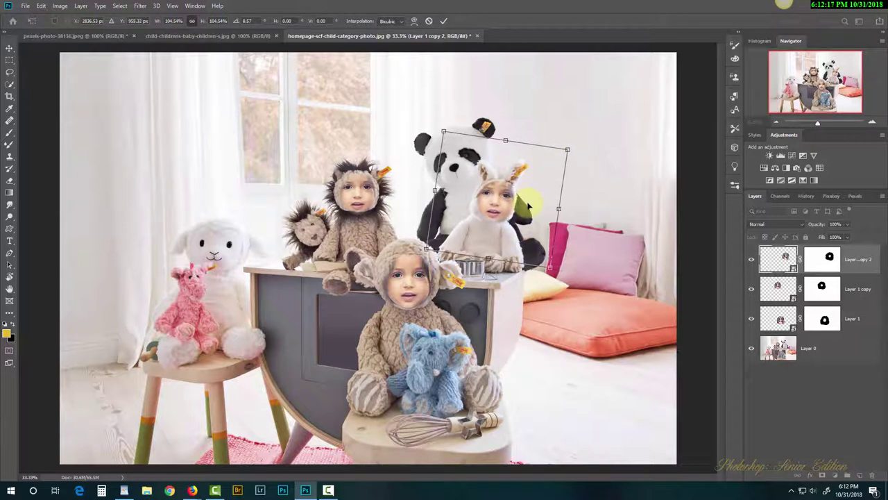
drag(586, 194, 587, 197)
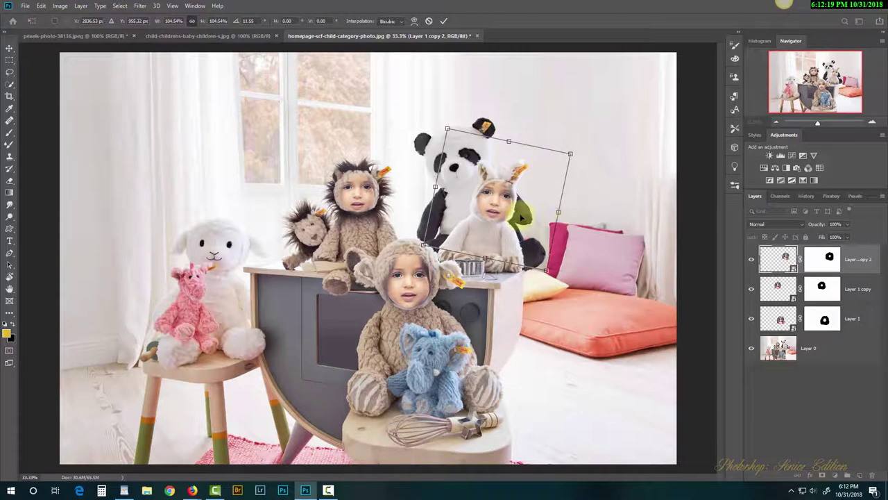
key(Return)
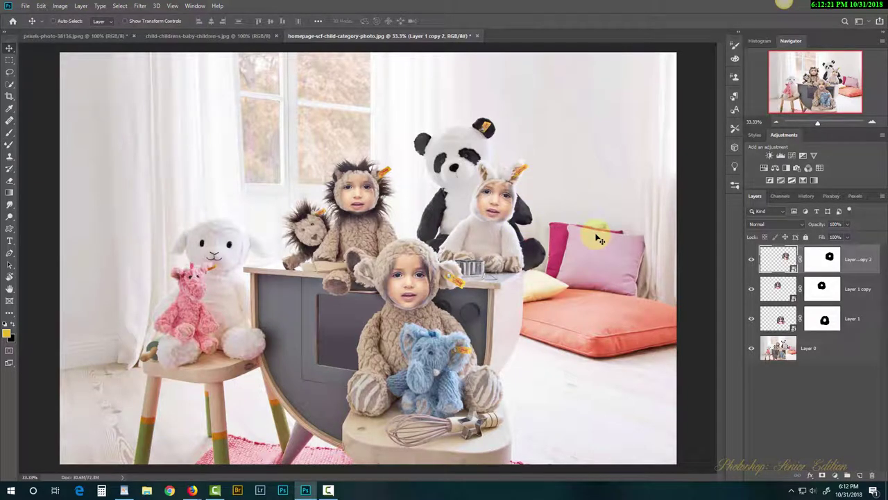
- Disable the layer mask on Layer 1 copy 2 to reveal the full girl photo, and enable the mask again
click(827, 264)
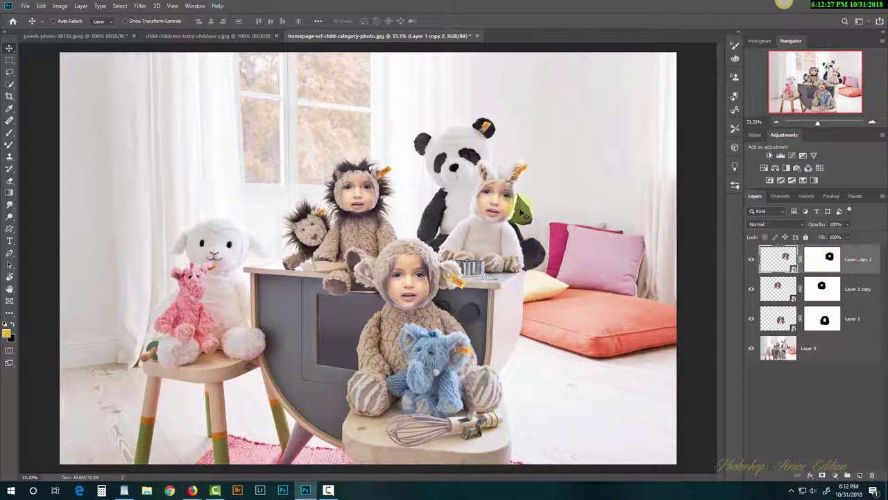
right_click(823, 256)
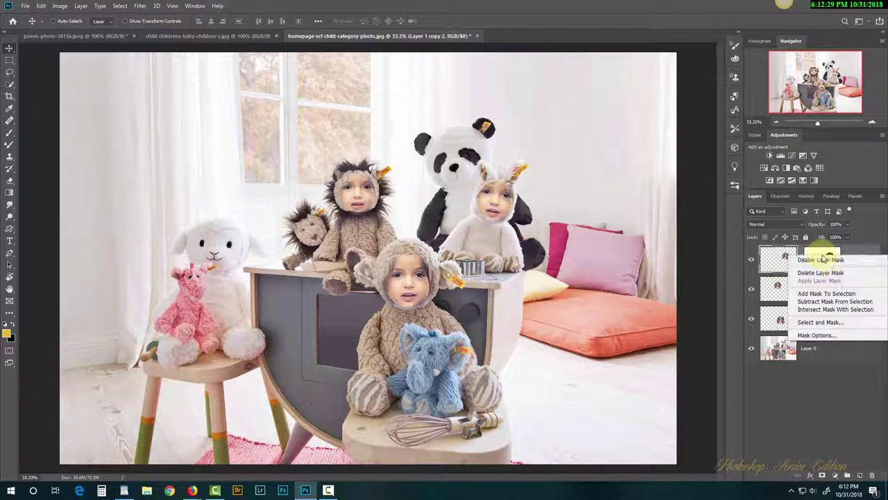
click(830, 261)
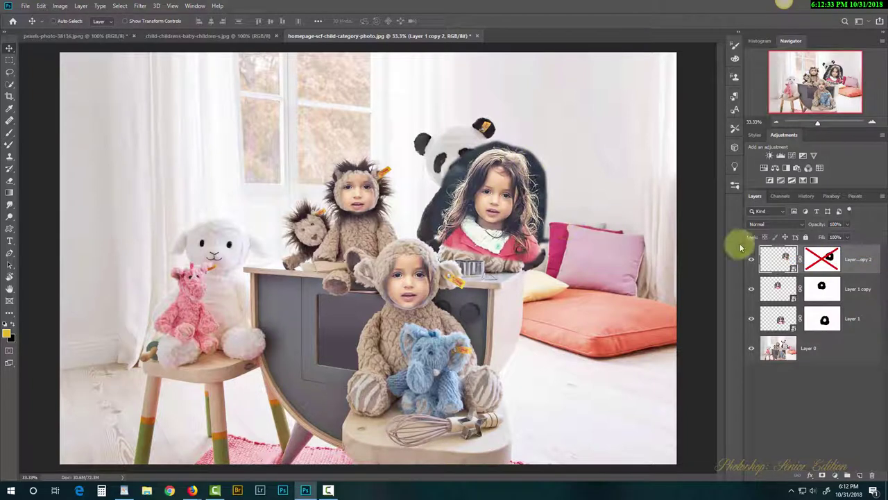
right_click(824, 266)
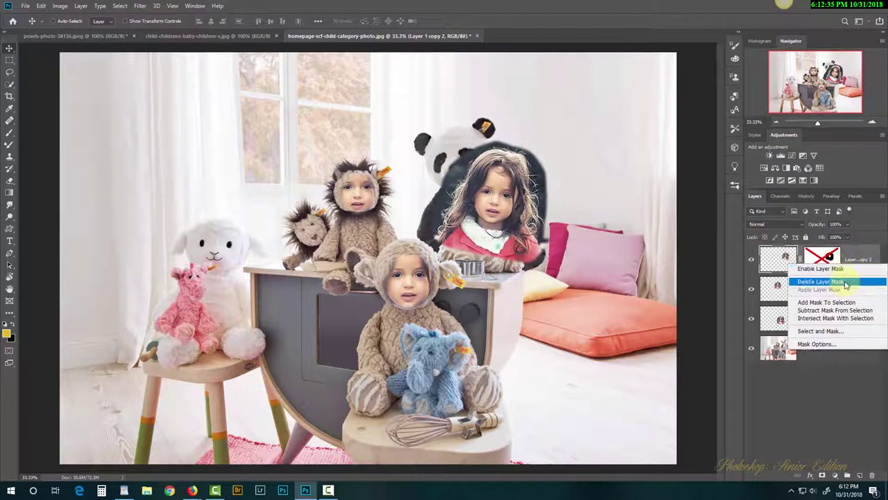
click(850, 270)
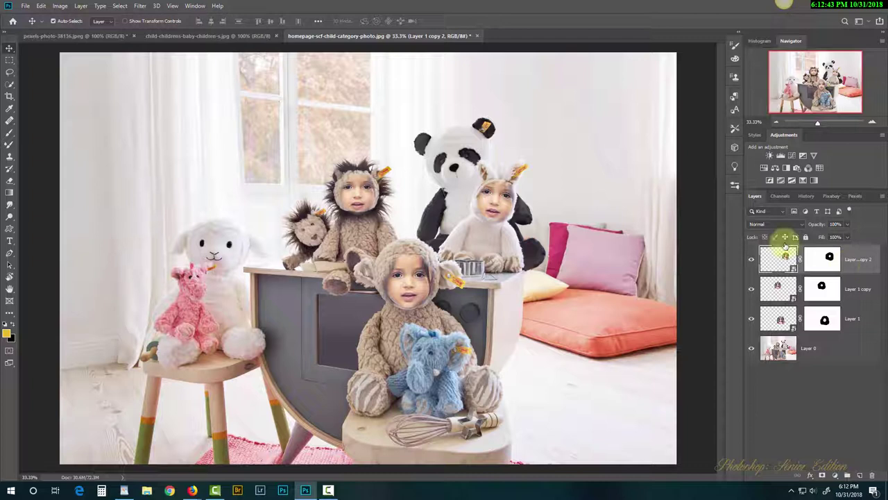
- Rotate Layer 1 copy 2 by 4.91° clockwise with Free Transform and apply the rotation
key(ctrl+t)
drag(576, 195, 576, 205)
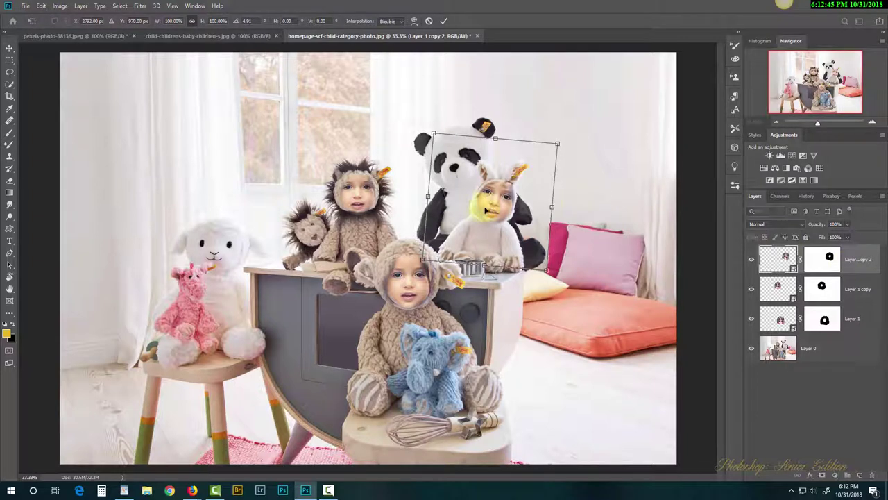
double_click(488, 208)
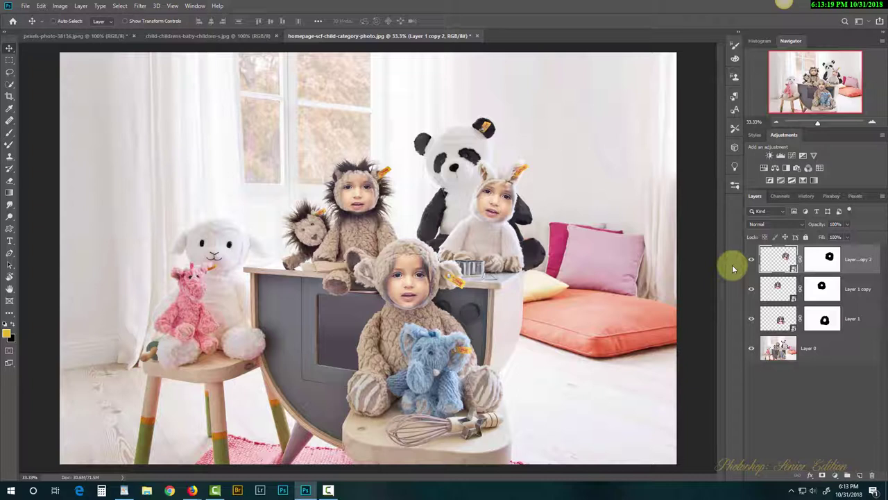
- In the forest photo pexels-photo-38136.jpeg, add a Levels adjustment layer and raise its black input level to 33
click(86, 35)
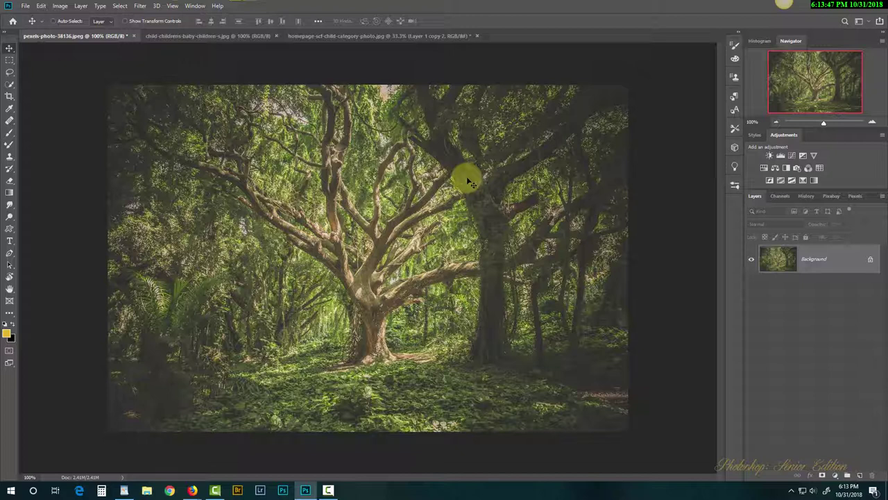
click(780, 155)
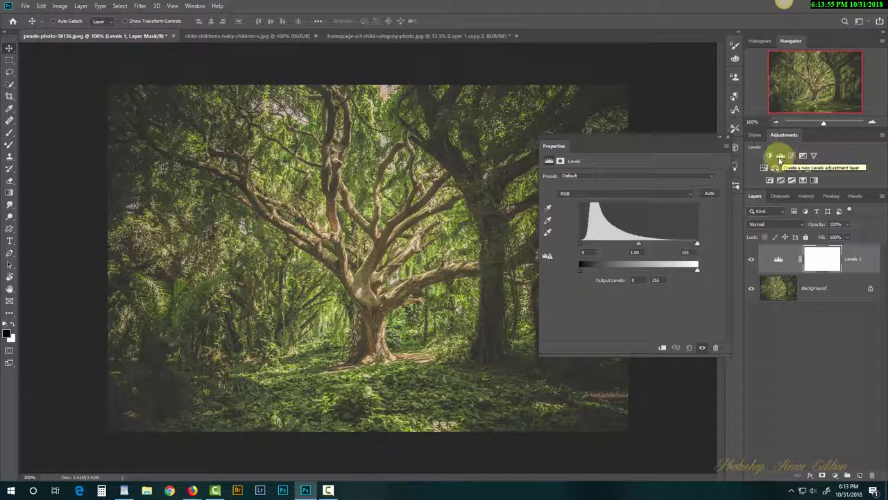
click(195, 6)
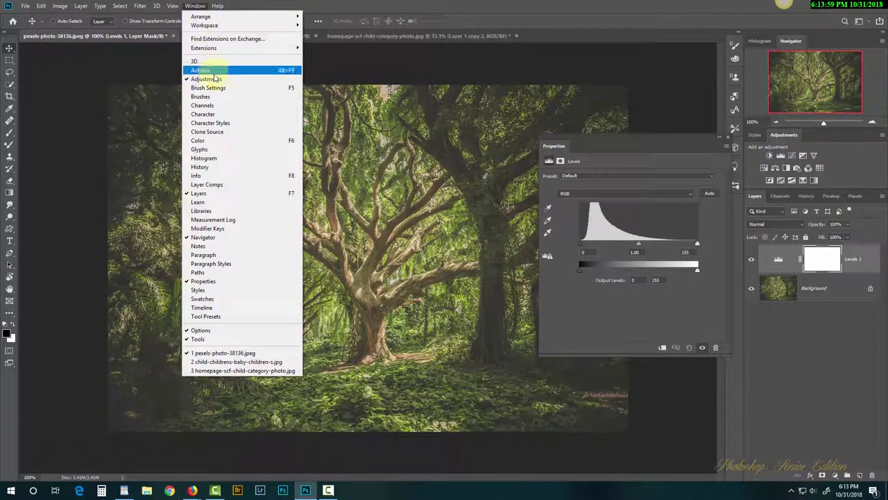
click(656, 152)
mouse_move(582, 247)
mouse_down()
mouse_move(609, 248)
mouse_move(594, 246)
mouse_up()
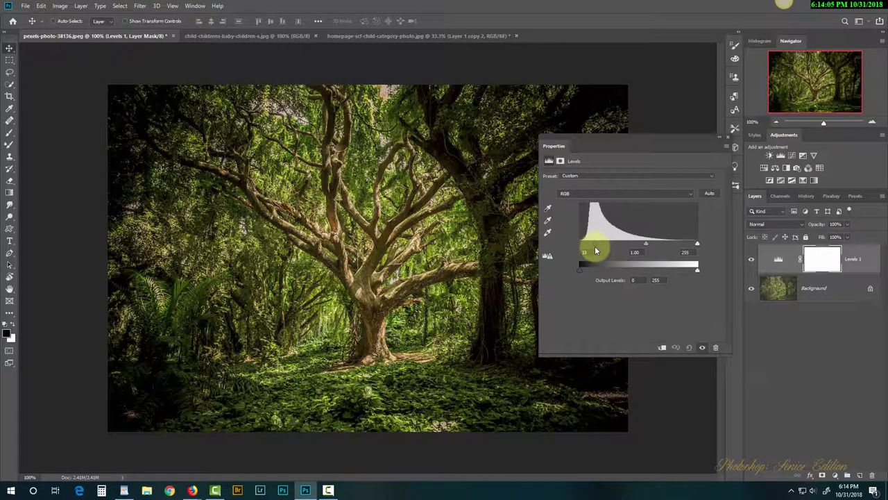
- Darken the tree photo by setting the Levels 1 adjustment's midtone input to 0.42
drag(649, 247, 671, 247)
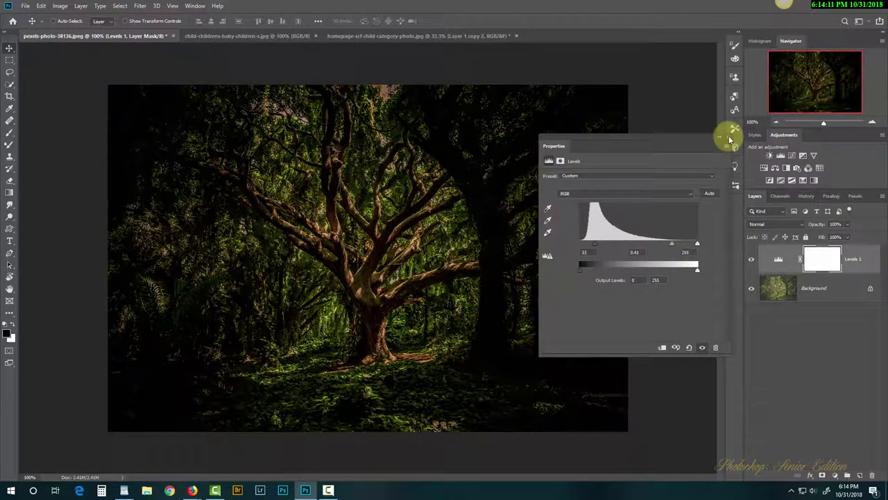
click(729, 139)
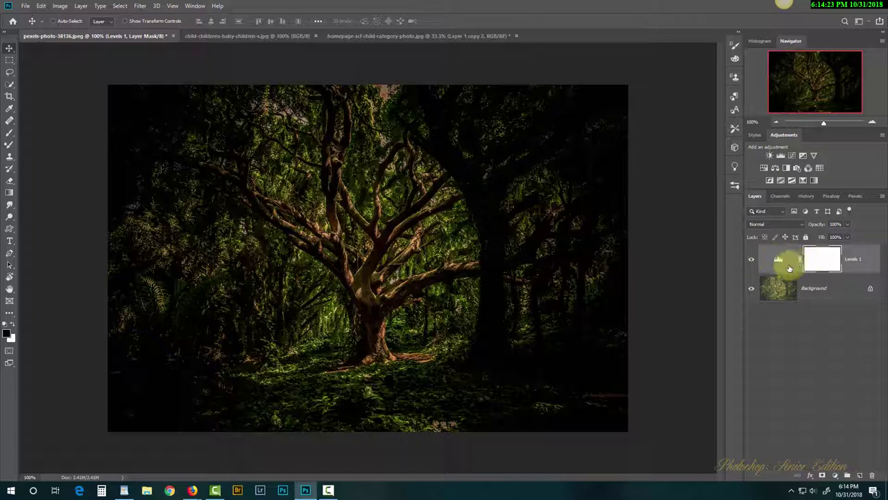
double_click(778, 261)
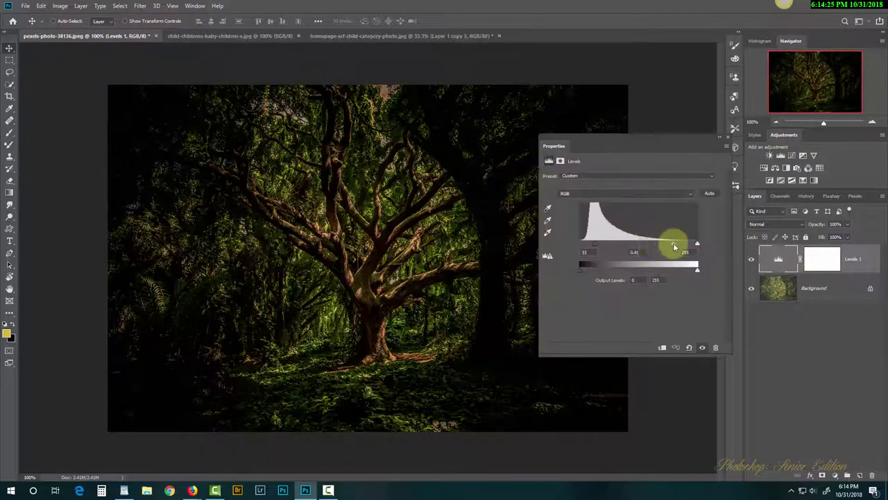
mouse_move(673, 243)
mouse_down()
mouse_move(657, 245)
mouse_move(678, 248)
mouse_move(671, 248)
mouse_up()
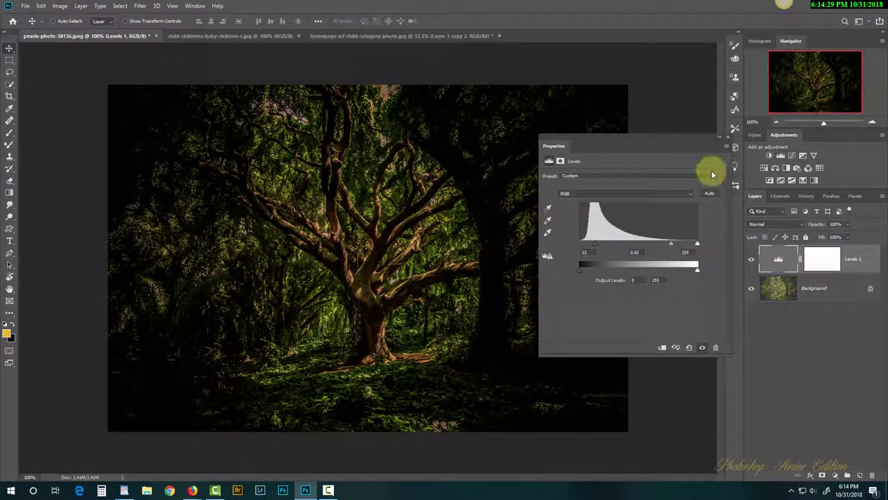
click(728, 140)
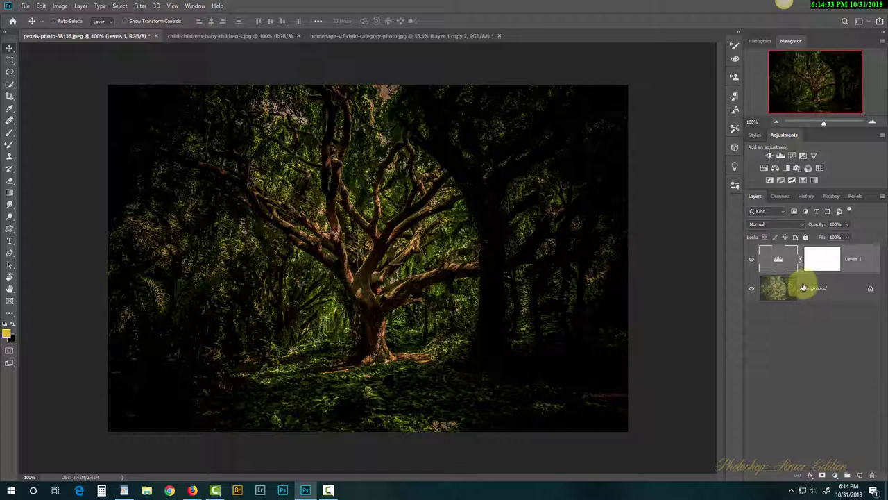
- Close the homepage-scf-child-category-photo.jpg and child-childrens-baby-children-s.jpg documents, discarding changes
click(422, 35)
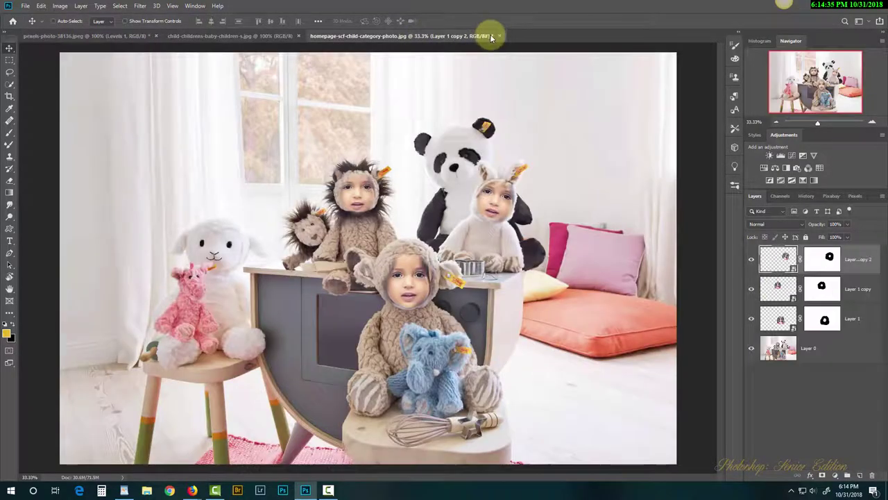
click(498, 35)
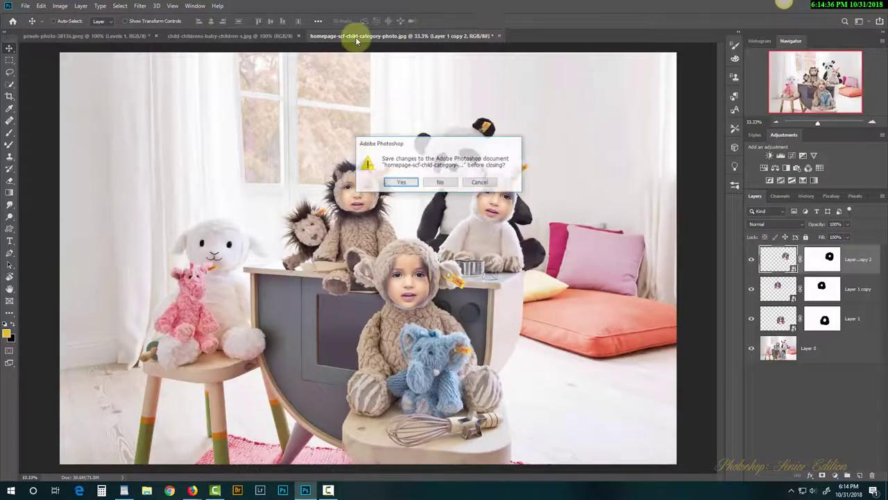
click(440, 183)
click(298, 36)
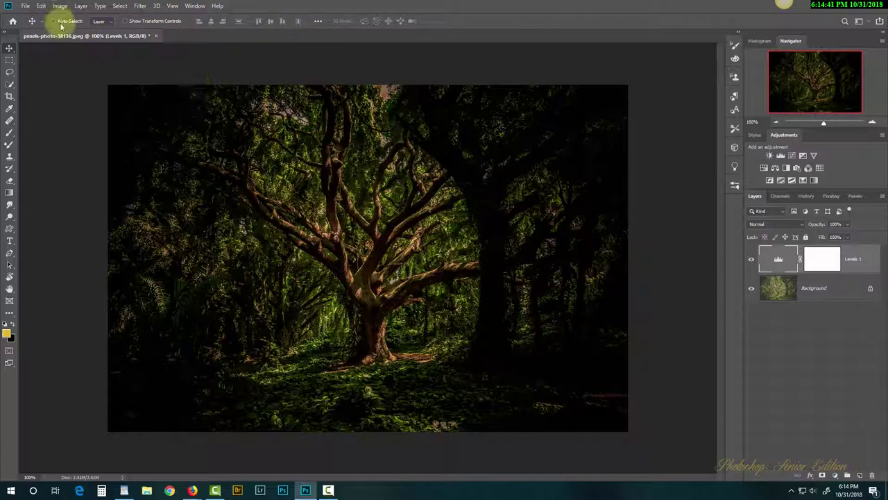
- Open bear.jpg from the Week_4 folder
click(25, 6)
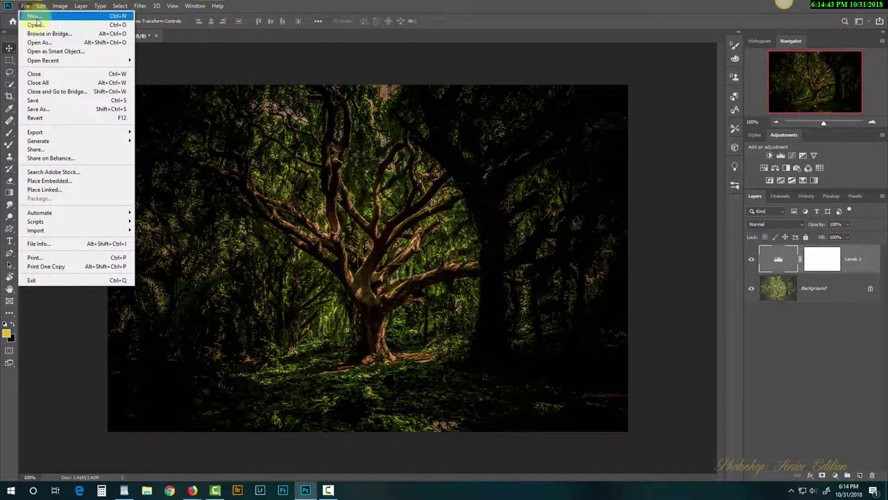
click(36, 24)
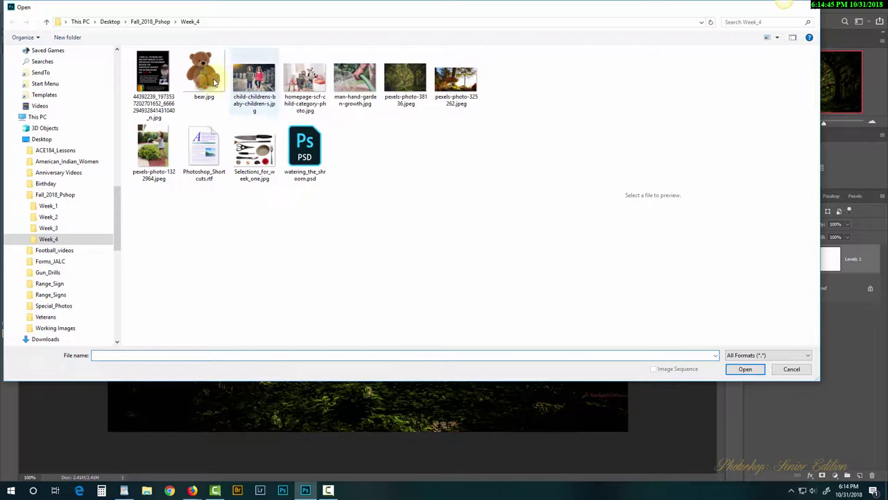
double_click(214, 82)
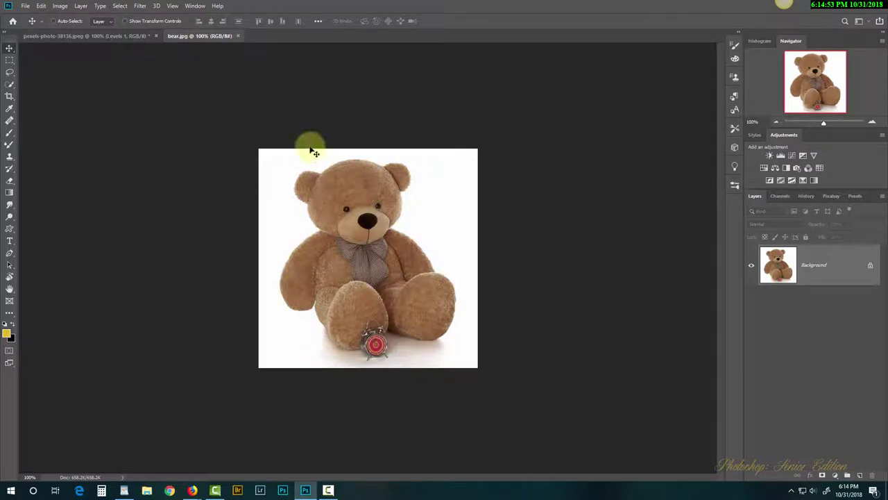
click(10, 84)
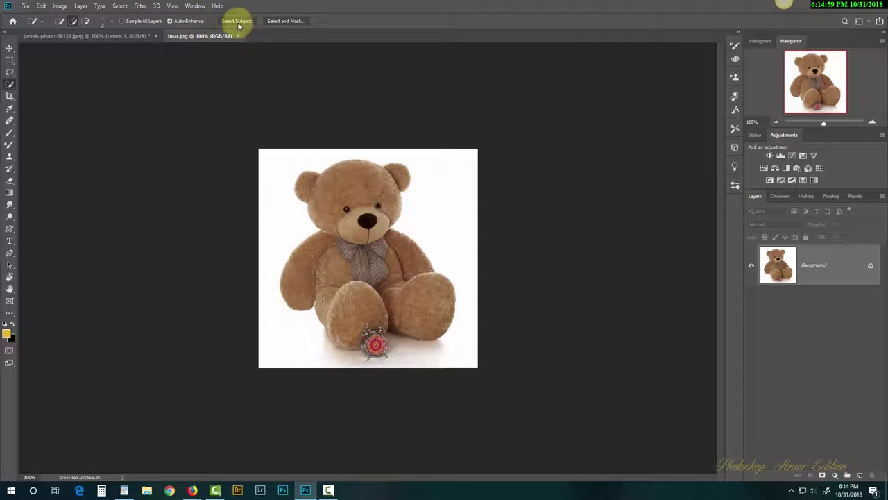
click(236, 22)
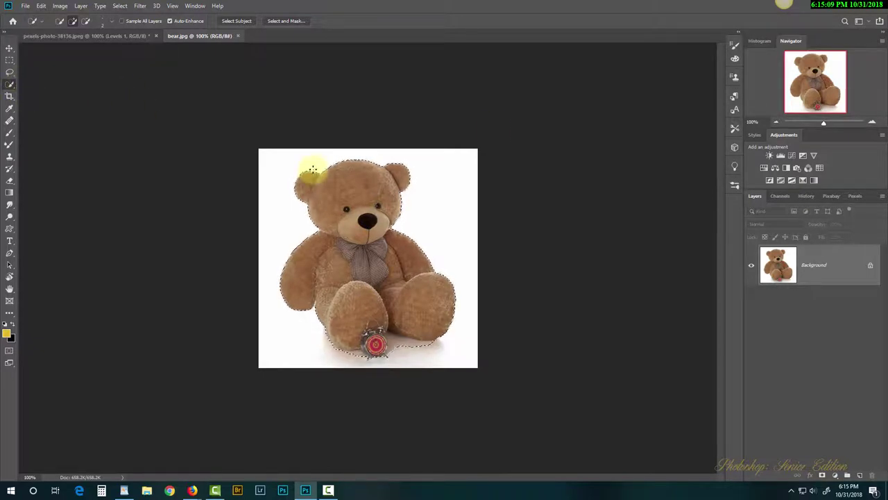
key(ctrl+d)
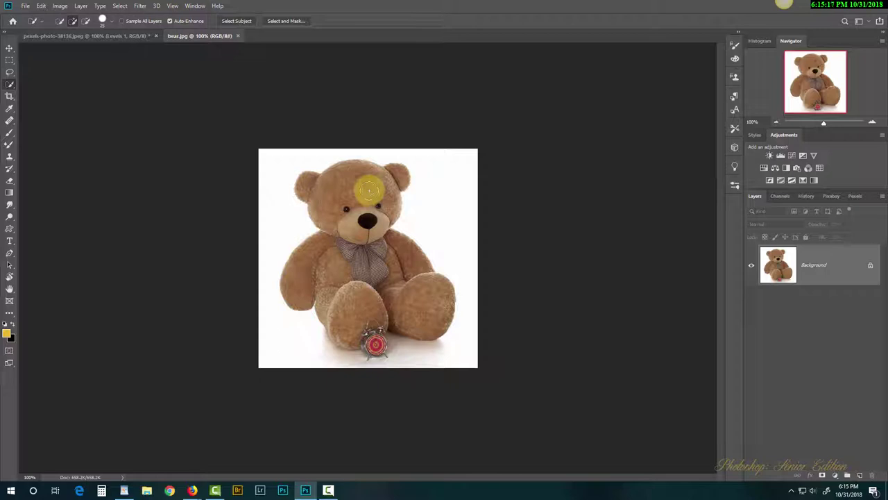
- Select the teddy bear with the Quick Selection tool, painting from its head down to its feet
mouse_move(366, 188)
mouse_down()
mouse_move(352, 282)
mouse_move(346, 294)
mouse_move(320, 261)
mouse_move(315, 278)
mouse_move(387, 281)
mouse_move(393, 263)
mouse_move(401, 267)
mouse_move(423, 299)
mouse_move(357, 313)
mouse_move(342, 332)
mouse_move(370, 330)
mouse_move(342, 333)
mouse_move(395, 333)
mouse_up()
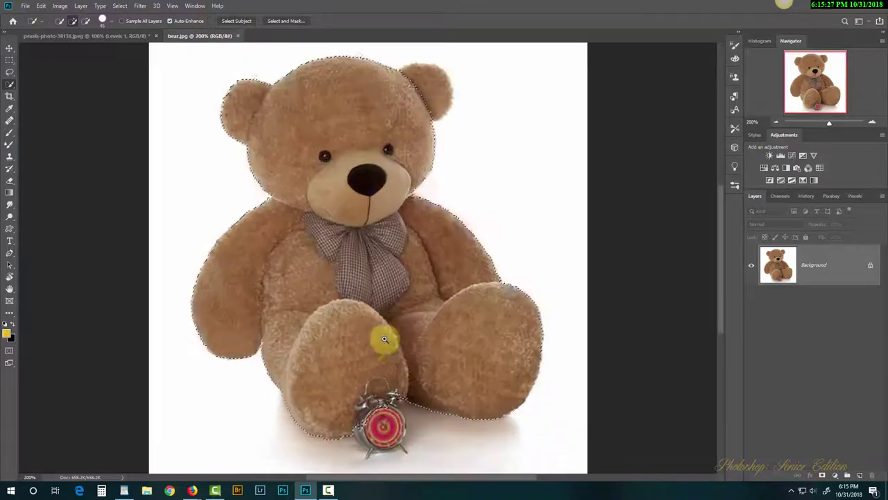
key(ctrl+plus)
key(ctrl+plus)
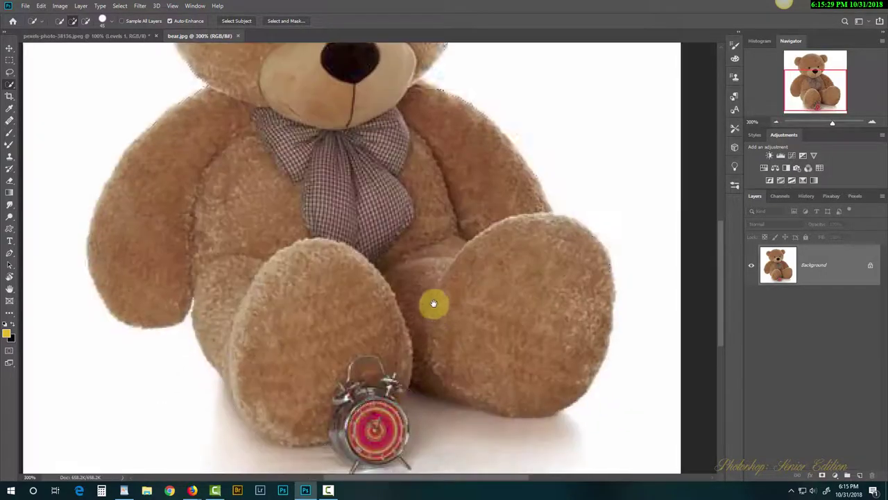
drag(432, 301, 430, 207)
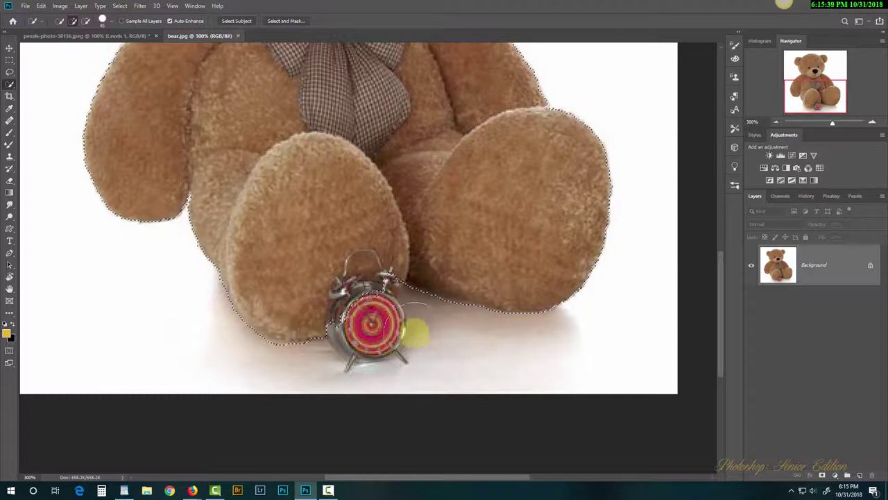
- Reshape the selection around the alarm clock at the bear's foot with the Lasso tool, using a 2 px feather
click(9, 72)
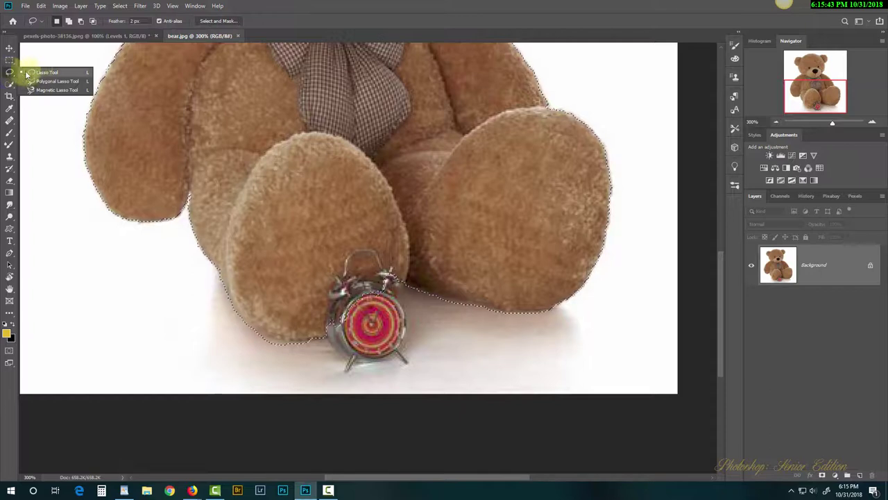
click(40, 72)
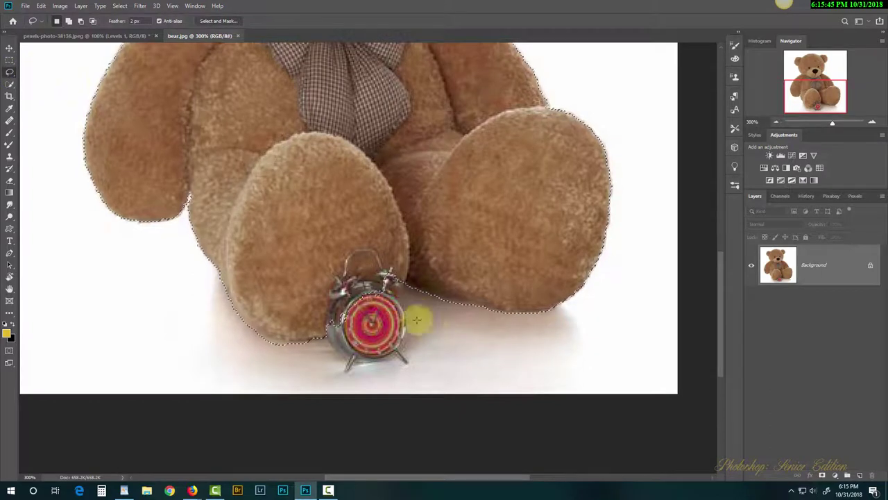
drag(392, 276, 329, 337)
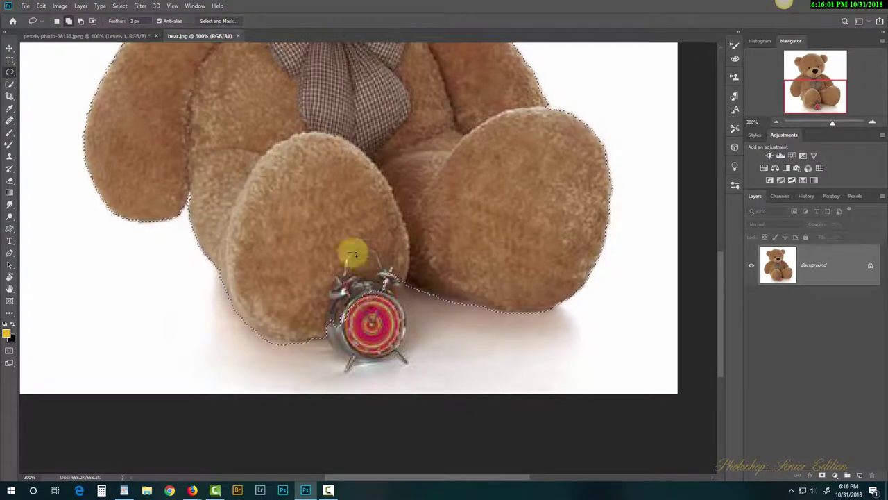
mouse_move(346, 266)
mouse_down()
mouse_move(388, 256)
mouse_move(406, 273)
mouse_move(381, 315)
mouse_move(358, 330)
mouse_move(305, 334)
mouse_up()
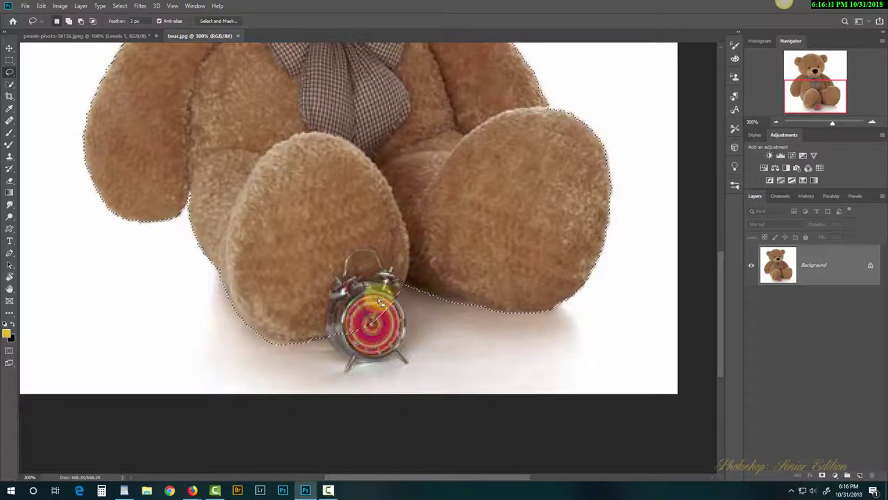
drag(321, 336, 360, 324)
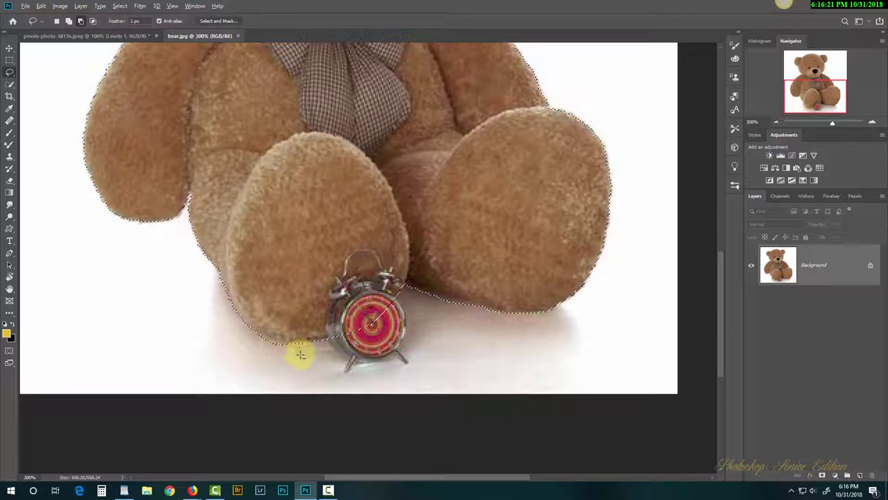
- Trim the selection along the underside of the bear's foot beside the clock, and add the notch cut into the foot back
mouse_move(270, 355)
mouse_down()
mouse_move(296, 357)
mouse_move(287, 341)
mouse_move(258, 333)
mouse_move(248, 361)
mouse_move(269, 357)
mouse_up()
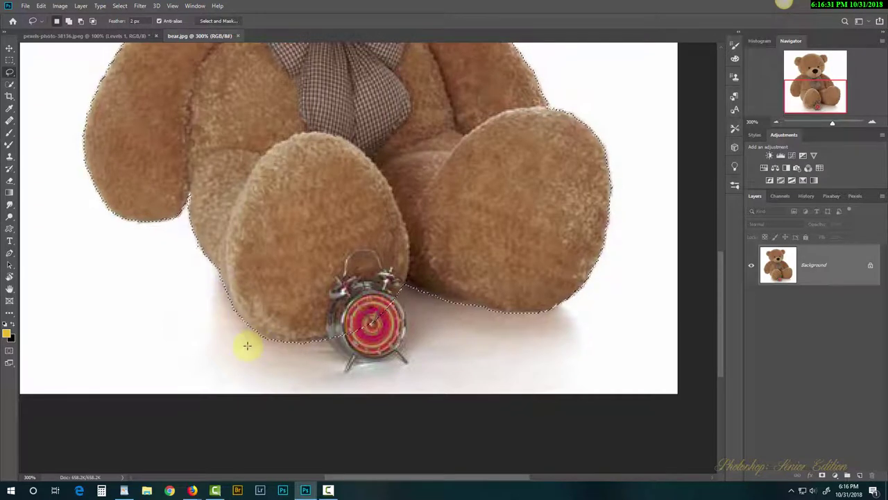
mouse_move(248, 345)
mouse_down()
mouse_move(258, 323)
mouse_move(234, 336)
mouse_move(244, 343)
mouse_up()
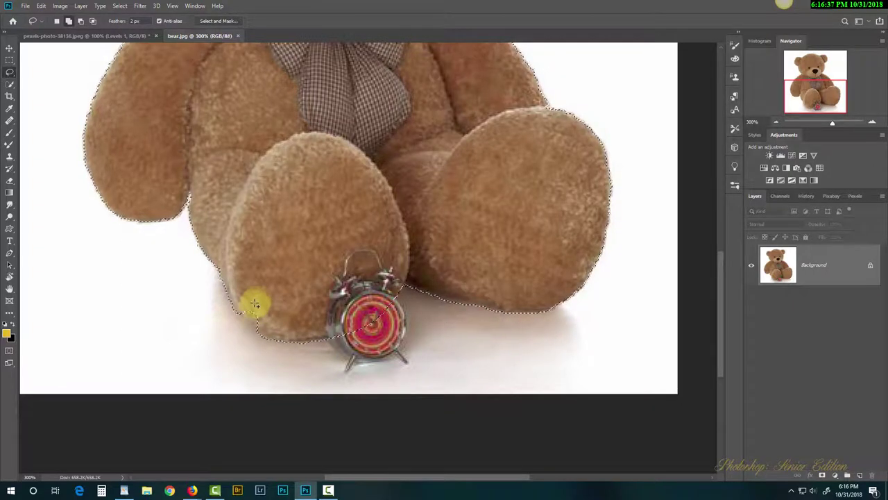
mouse_move(256, 300)
mouse_down()
mouse_move(237, 304)
mouse_move(258, 331)
mouse_move(333, 336)
mouse_up()
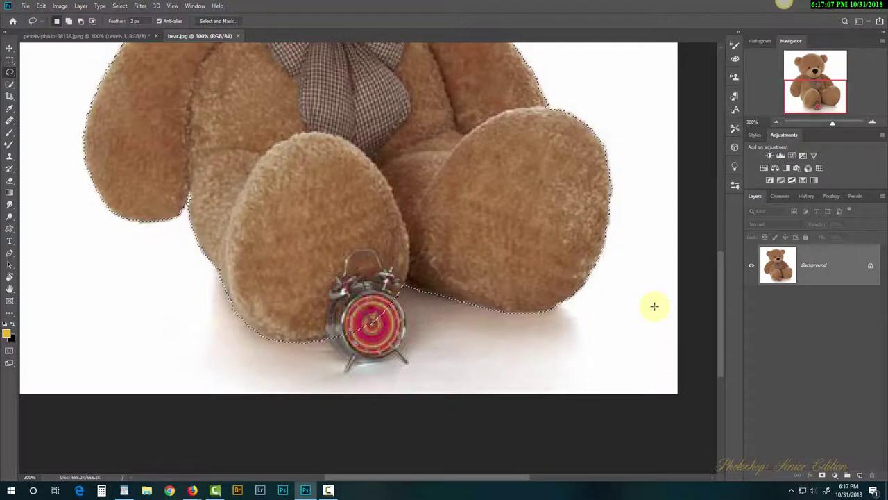
drag(531, 215, 547, 328)
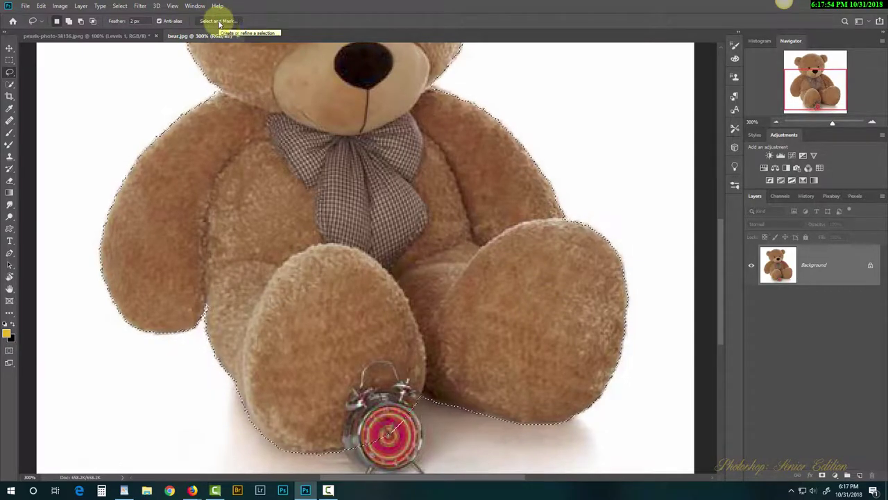
click(121, 6)
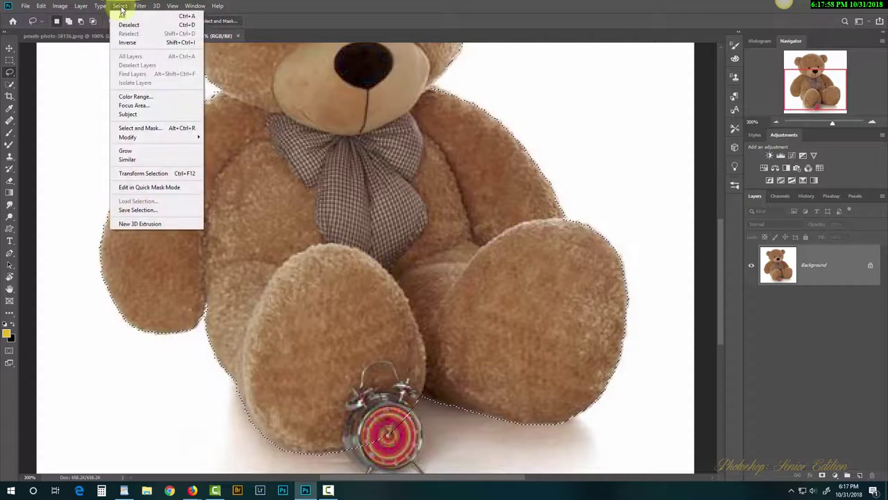
shift+click(141, 129)
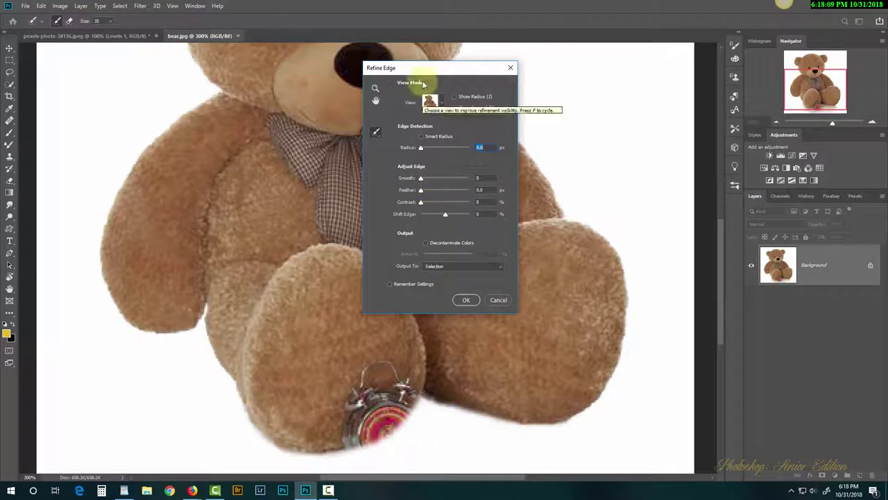
drag(425, 70, 543, 108)
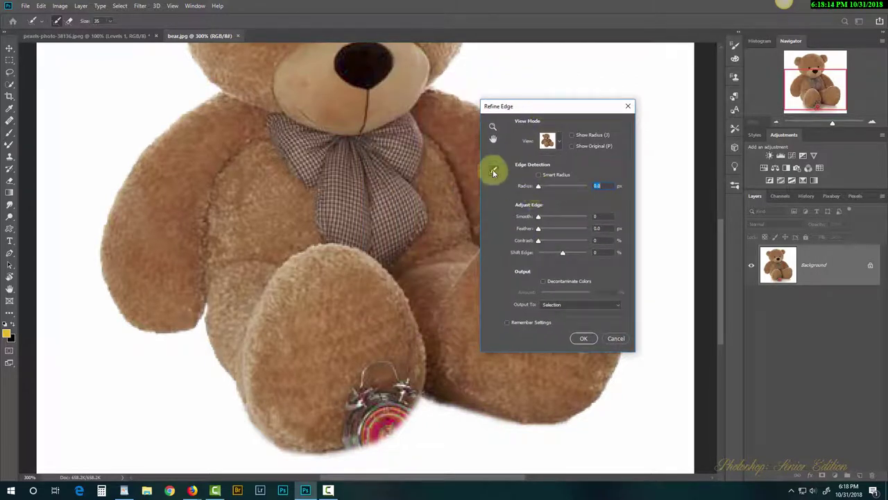
click(612, 339)
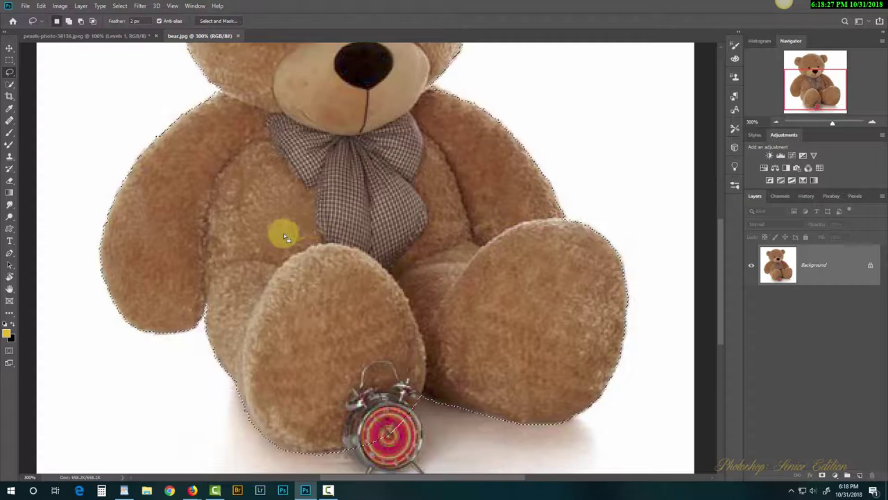
click(217, 21)
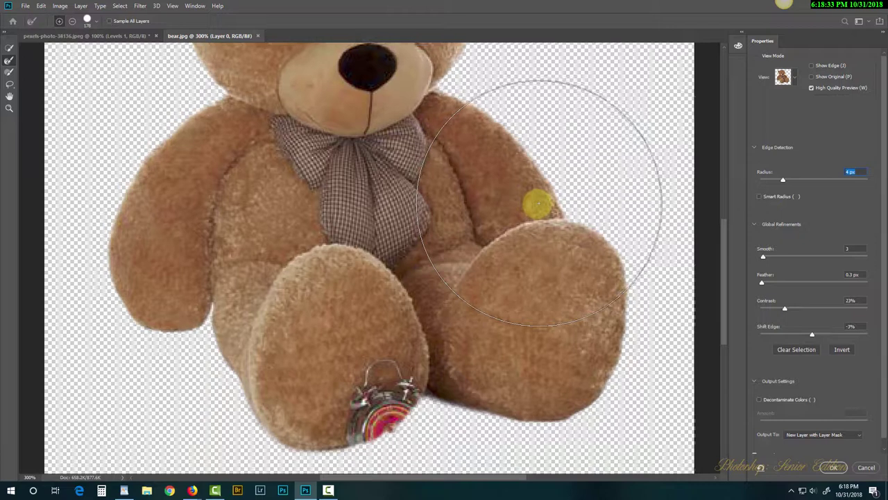
key(ctrl+minus)
key(ctrl+minus)
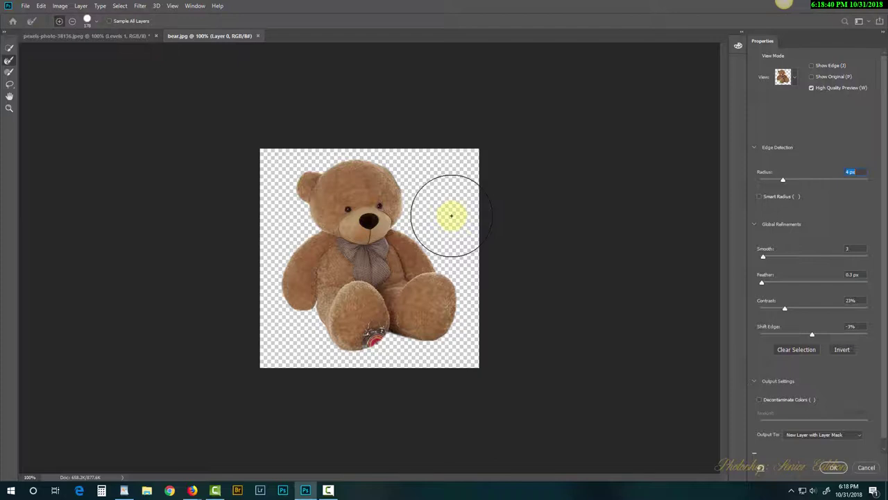
click(866, 467)
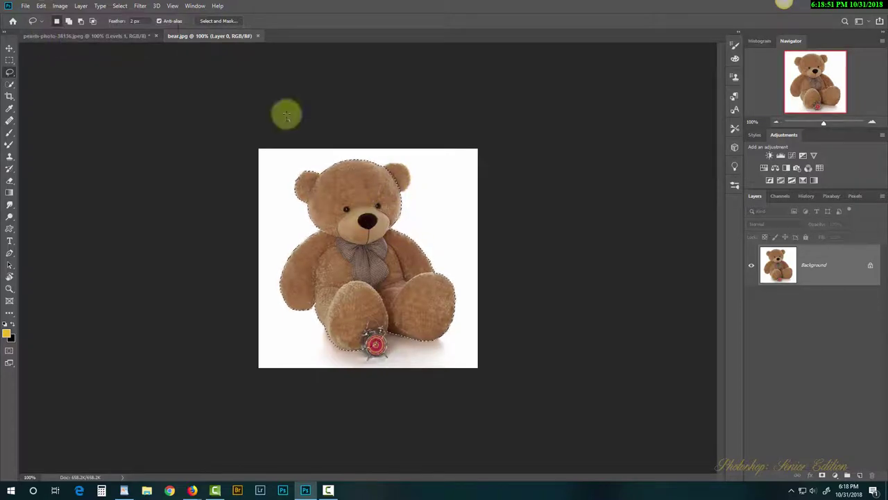
- Add the missed ear to the bear selection with the Quick Selection tool and turn the selection into a layer mask
click(9, 85)
click(386, 182)
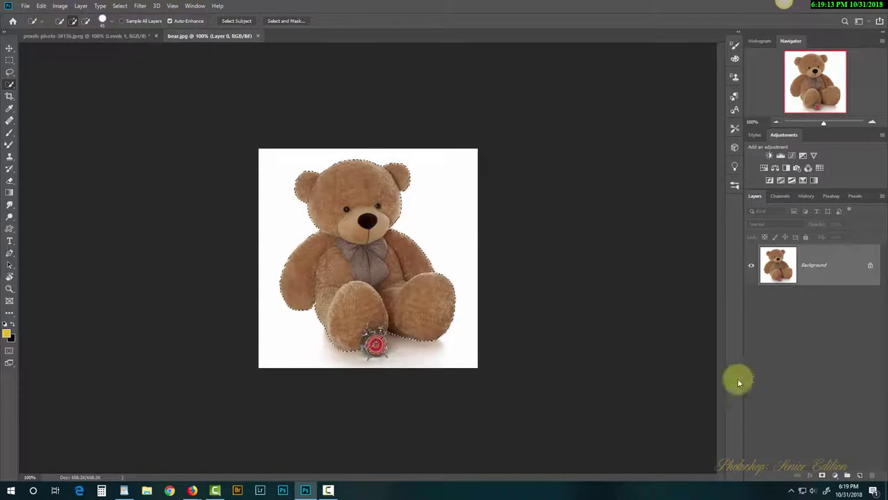
click(823, 477)
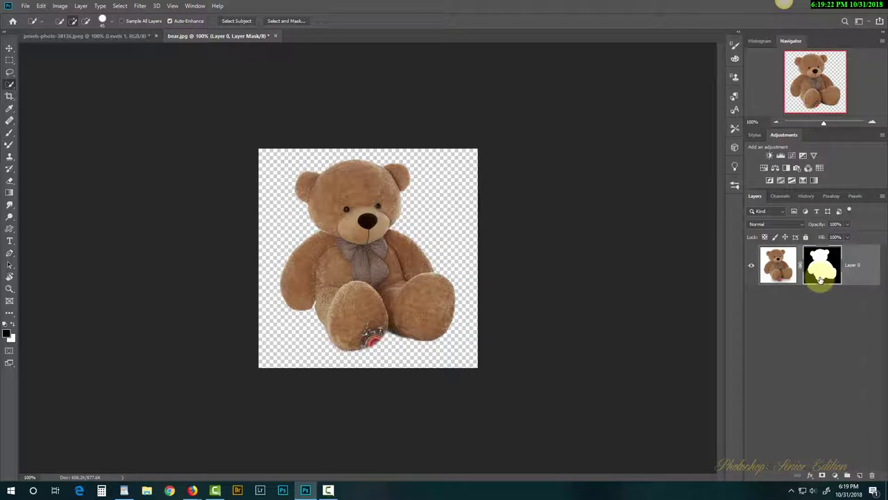
- Undo the layer mask, mask the bear from the selection again, and copy the masked bear layer into the forest photo
key(ctrl+z)
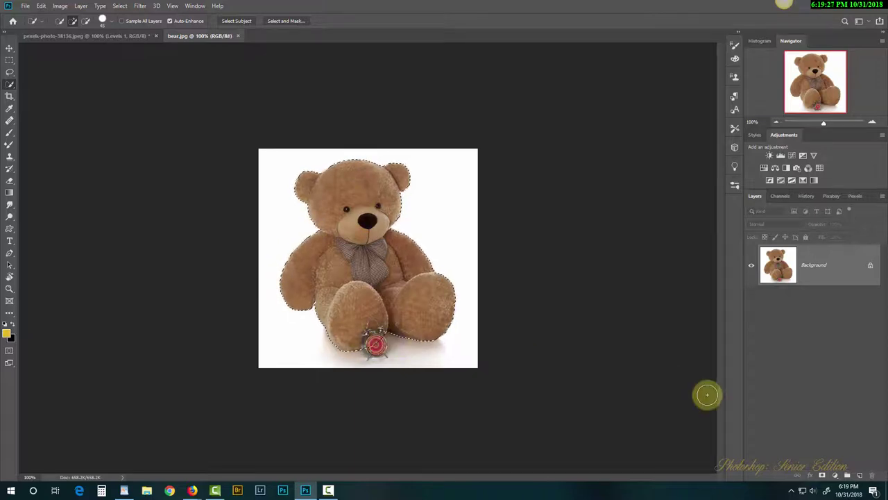
click(822, 476)
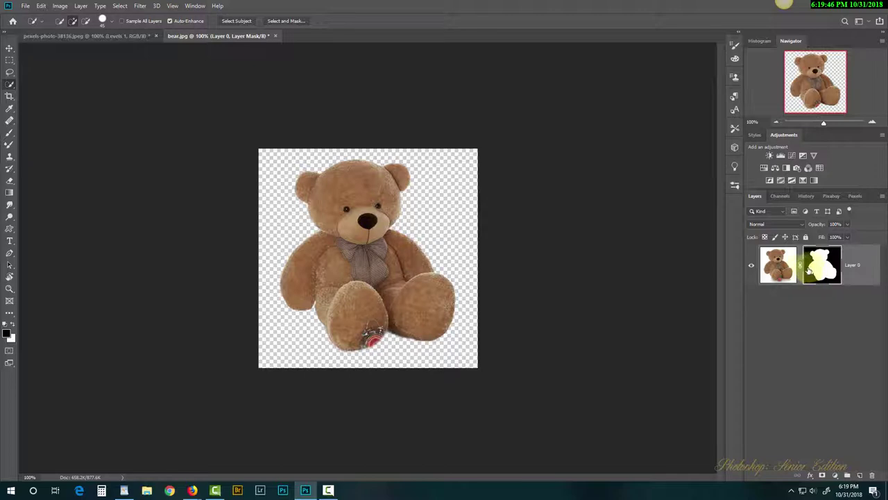
drag(779, 271, 344, 276)
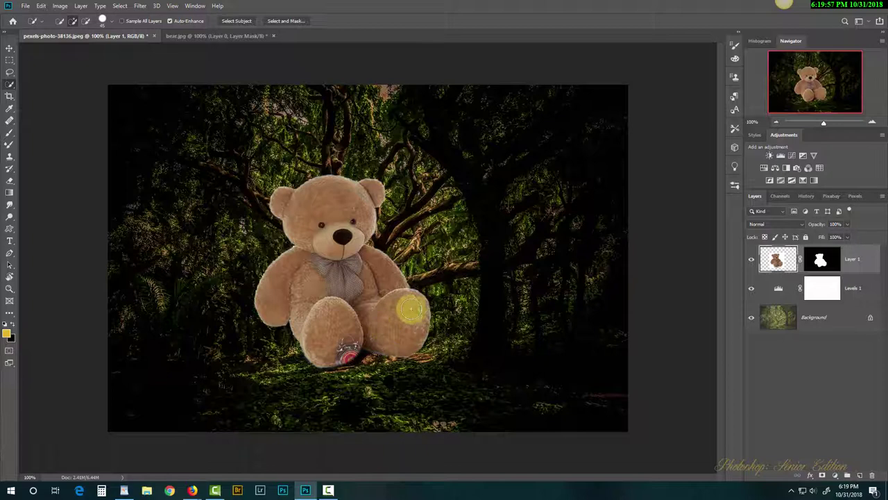
- Move the bear into the lower-left corner of the forest photo with the Move tool
ctrl+click(373, 346)
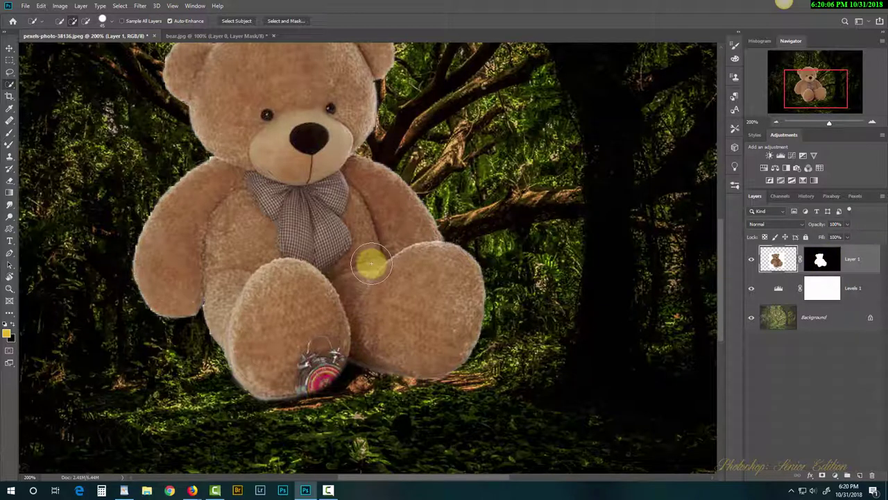
key(ctrl+minus)
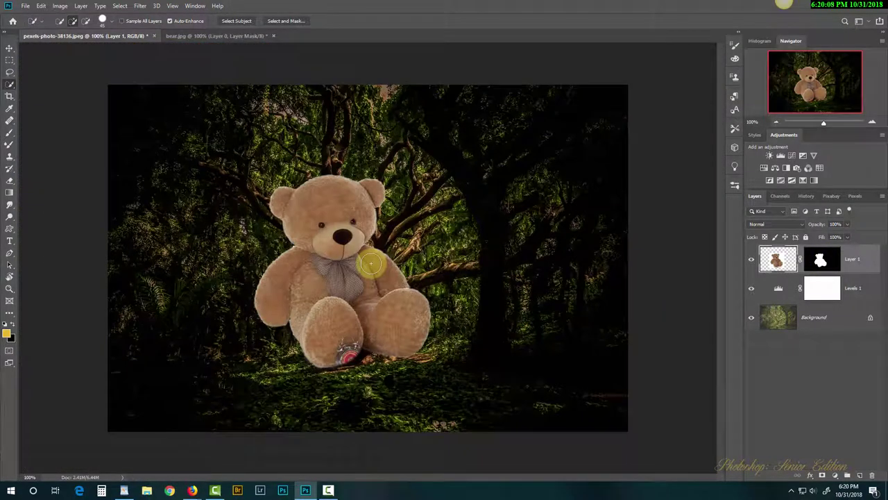
key(v)
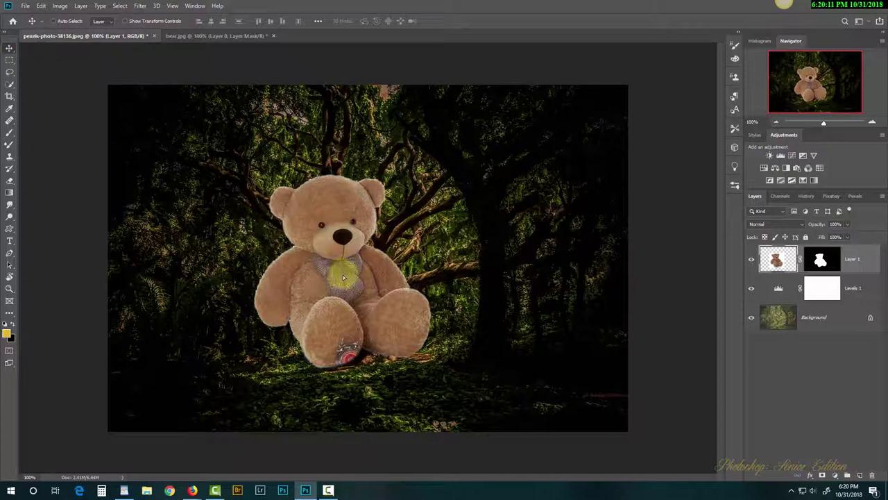
drag(343, 278, 201, 334)
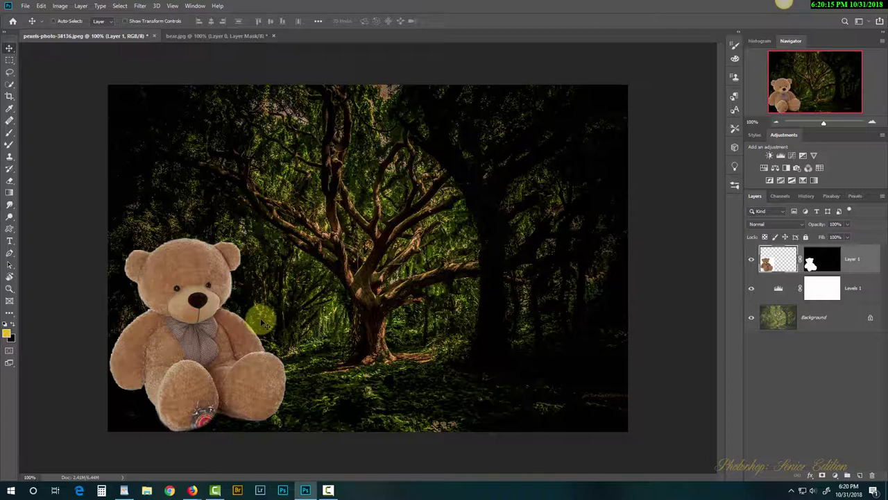
- Convert the masked bear layer to a Smart Object, leaving no active selection around the bear
key(ctrl+t)
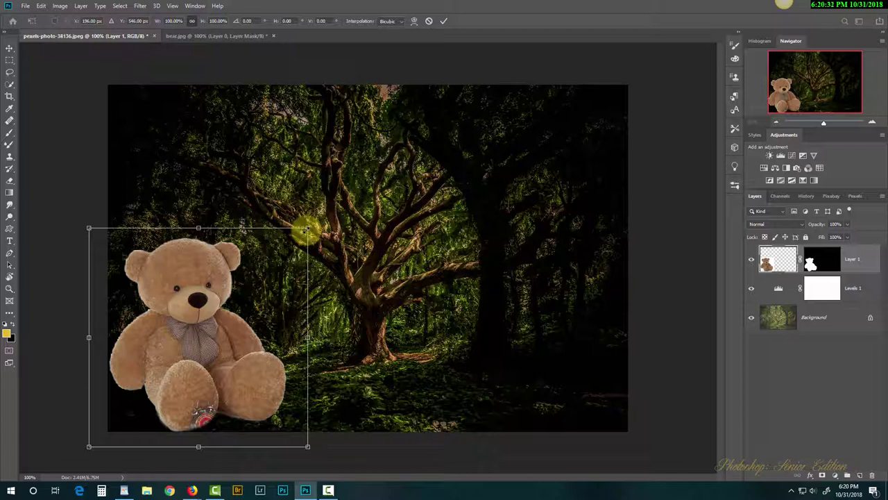
key(Return)
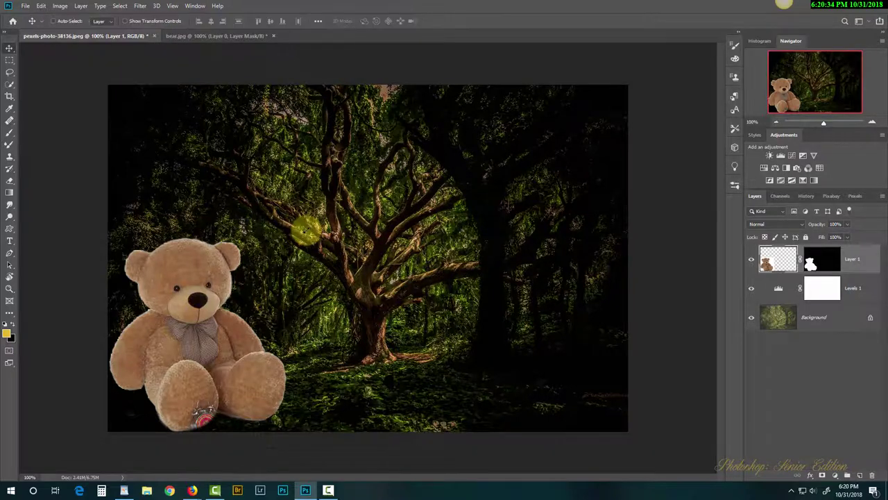
scroll(306, 230, up, 1)
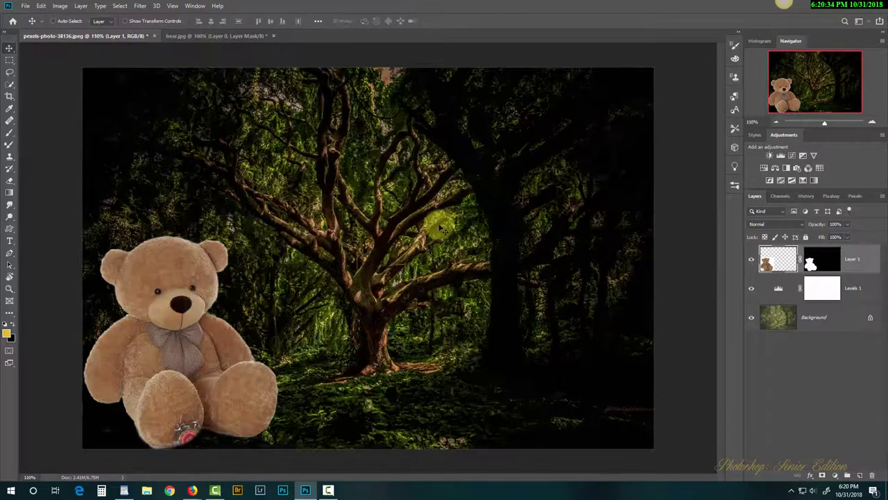
right_click(858, 259)
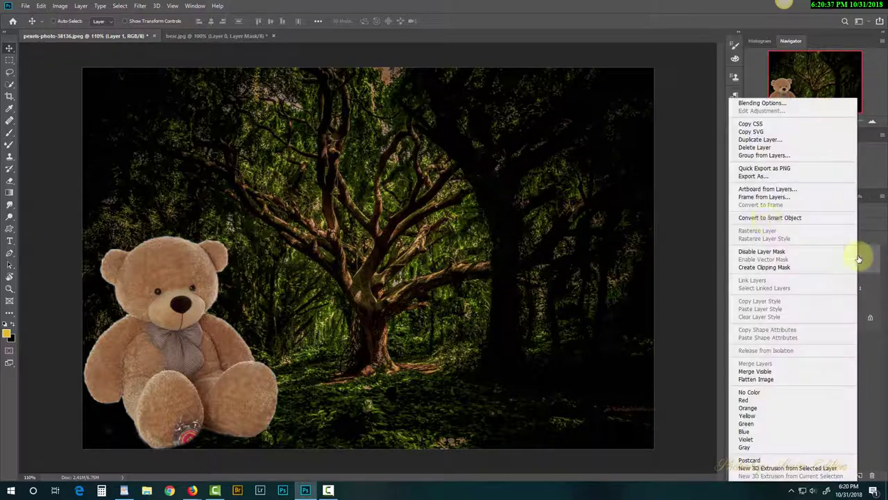
click(778, 219)
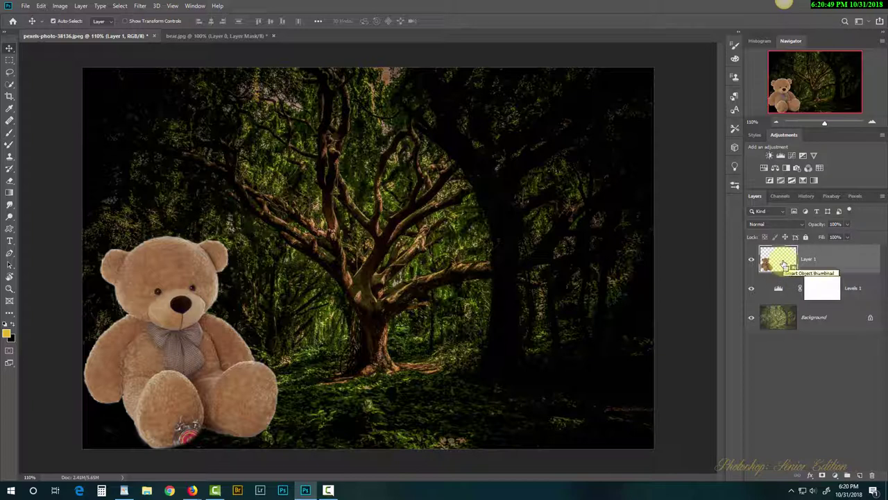
ctrl+click(779, 261)
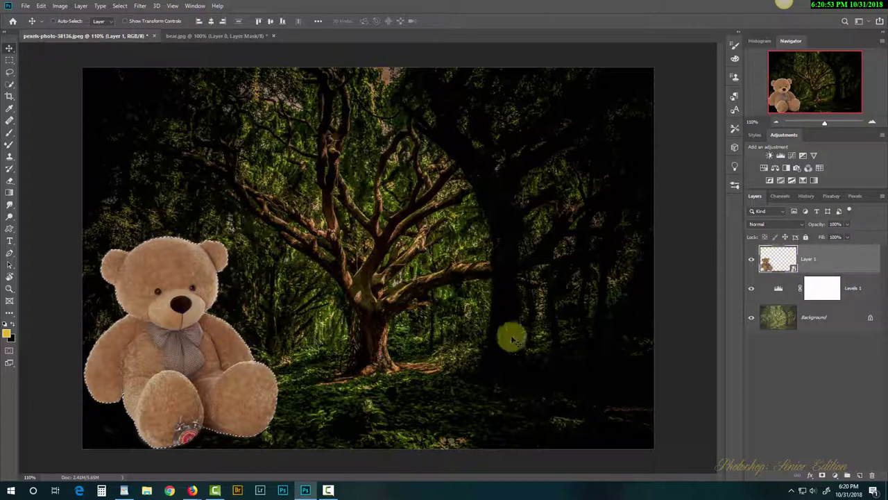
key(ctrl+d)
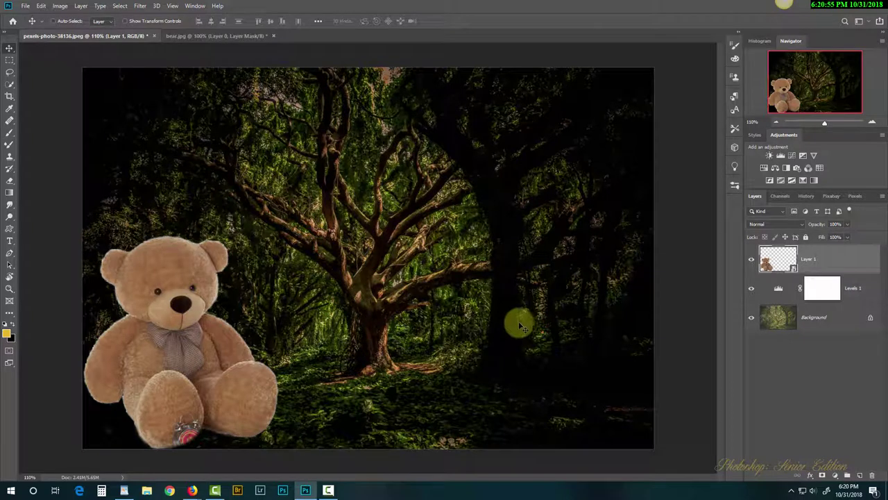
- Scale the bear up to about 142% width and 152% height, and position it in the photo's lower-left corner
key(ctrl)
key(ctrl+t)
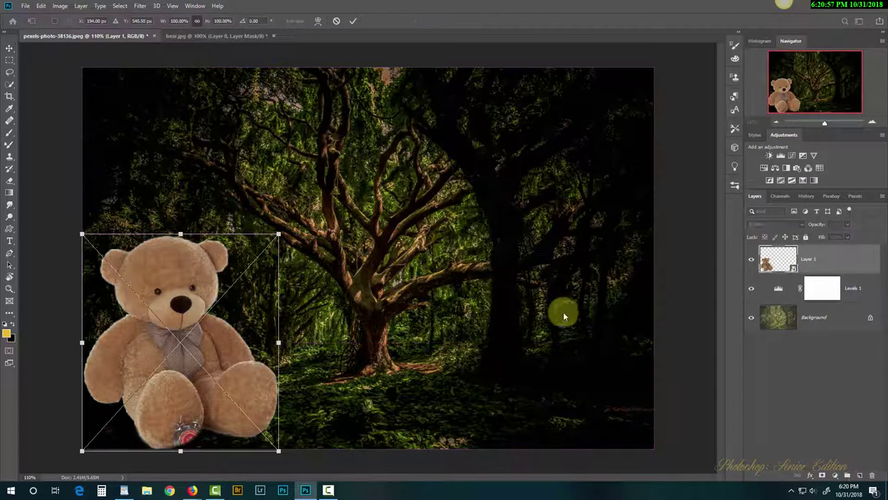
drag(278, 235, 361, 121)
drag(294, 271, 267, 274)
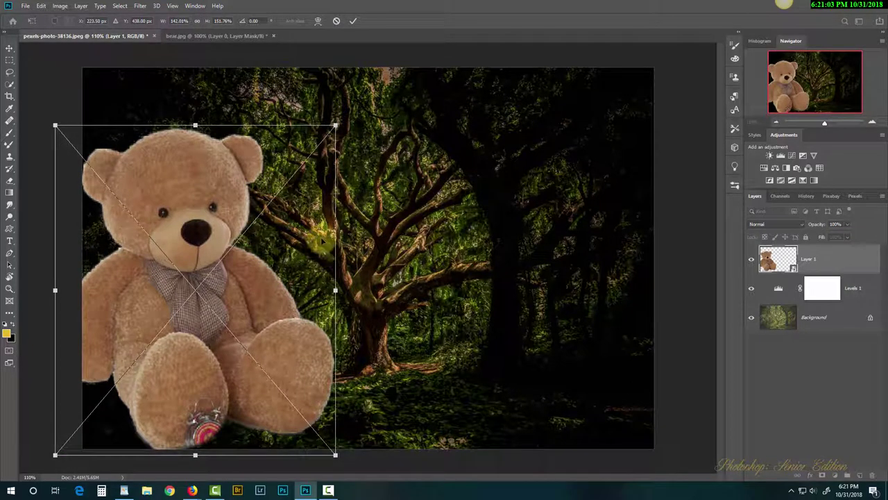
mouse_move(223, 224)
mouse_down()
mouse_move(207, 216)
mouse_move(219, 236)
mouse_up()
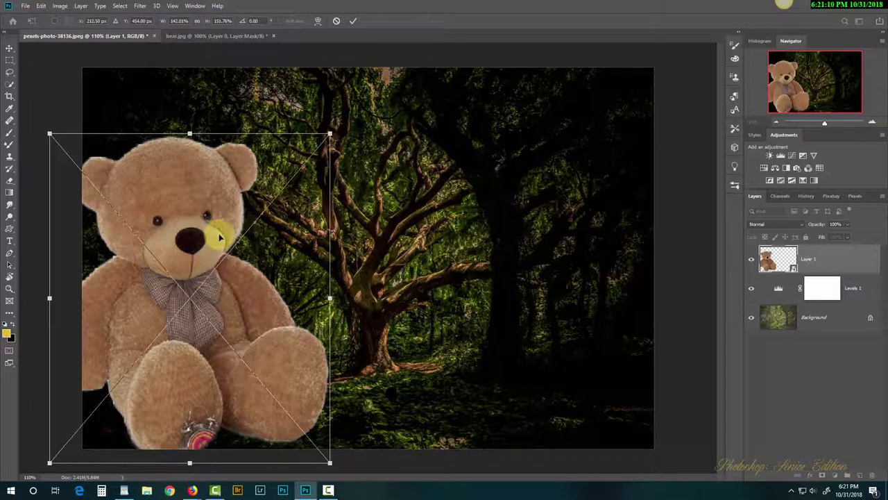
mouse_move(369, 208)
mouse_down()
mouse_move(363, 238)
mouse_move(374, 238)
mouse_move(371, 204)
mouse_move(377, 216)
mouse_move(366, 199)
mouse_move(385, 203)
mouse_up()
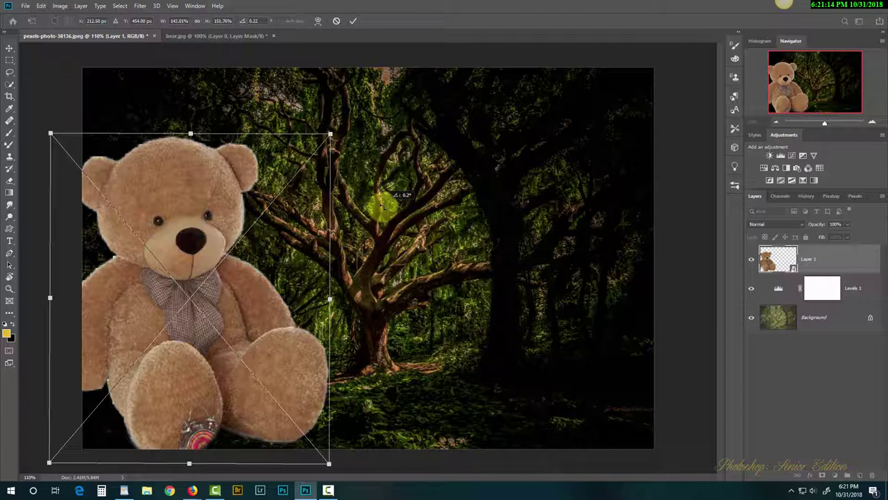
double_click(302, 251)
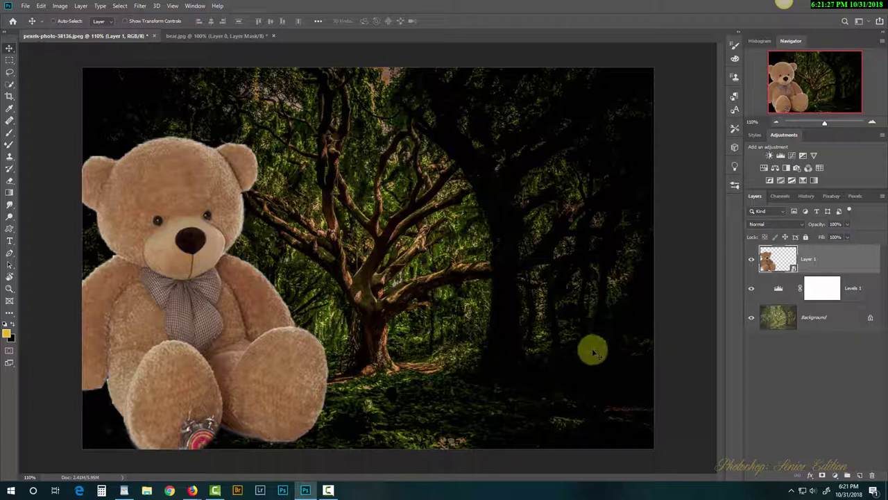
- Load the bear Smart Object's outline as a selection
scroll(194, 407, up, 5)
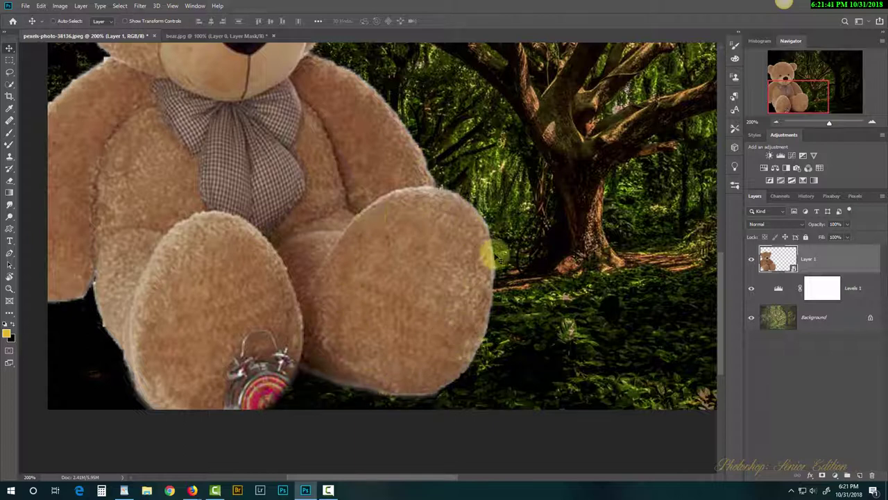
drag(490, 252, 490, 331)
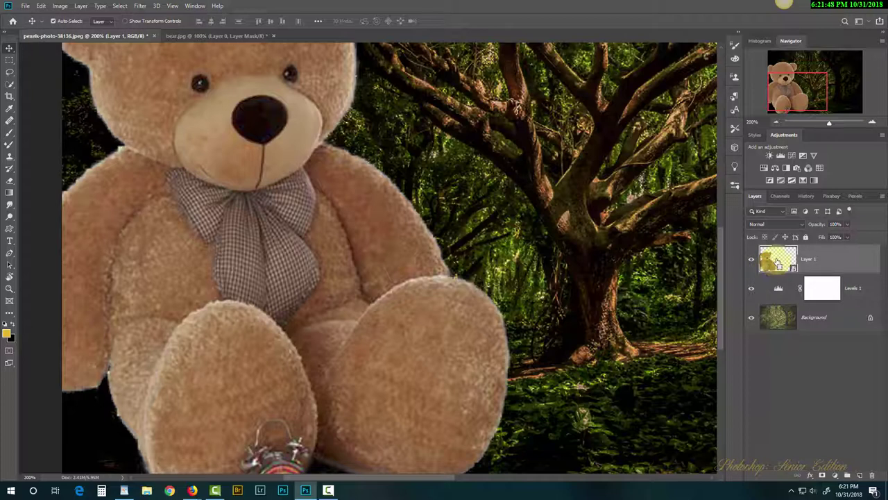
ctrl+click(777, 262)
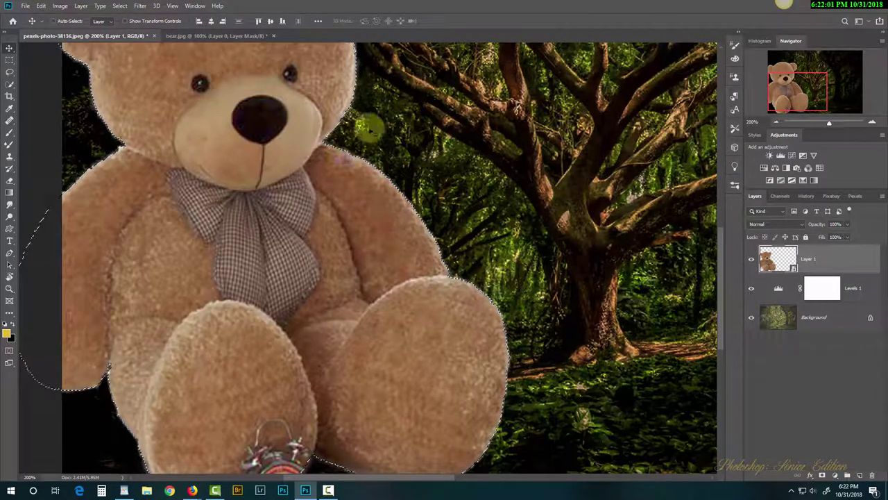
- Try contracting the bear selection by 4 pixels
click(120, 6)
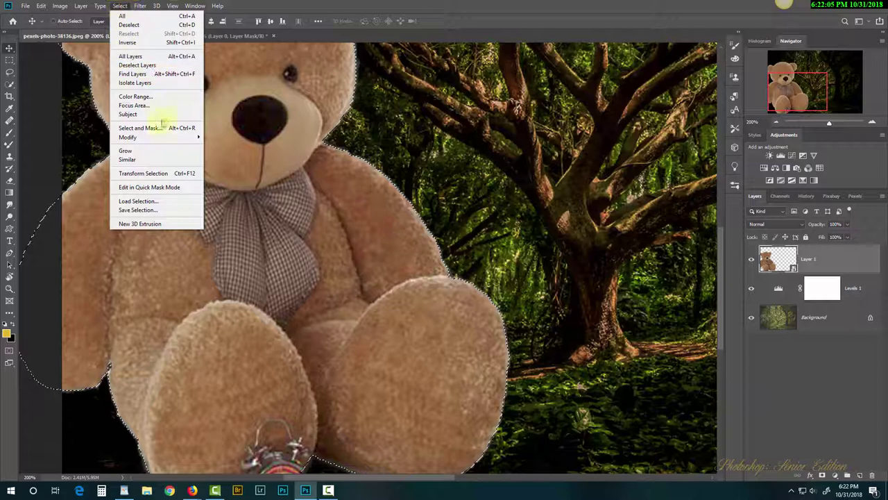
mouse_move(169, 139)
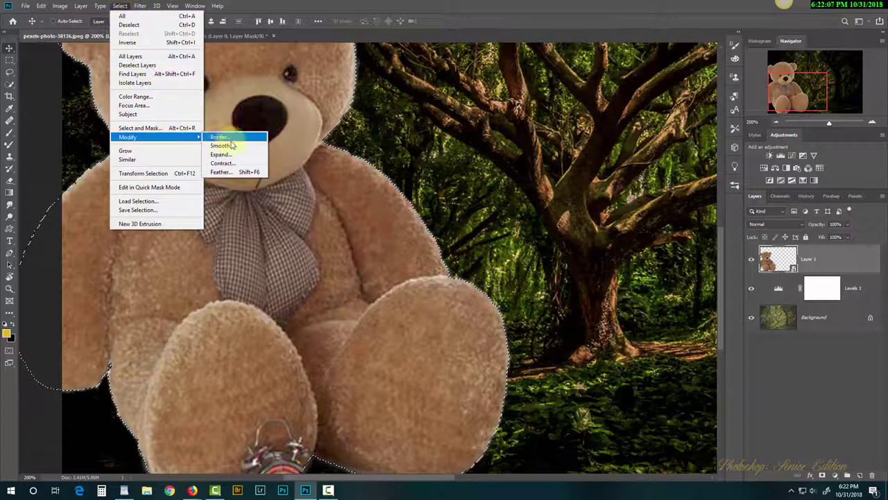
click(247, 164)
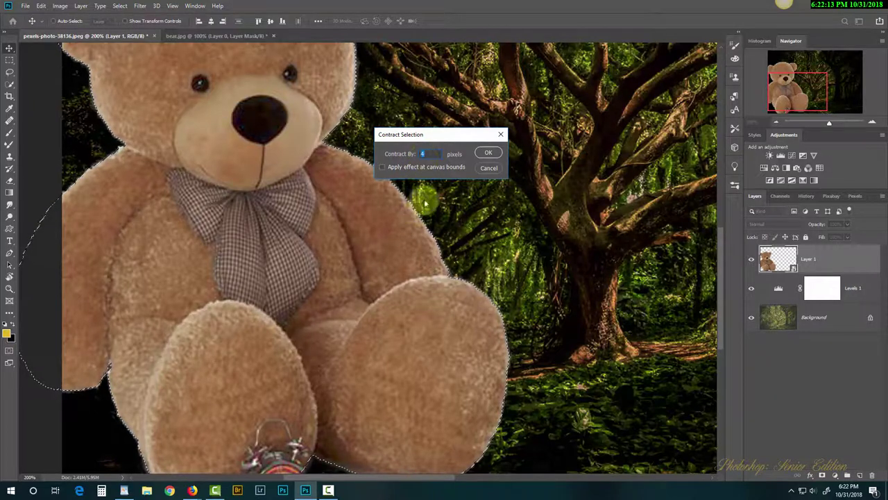
double_click(421, 153)
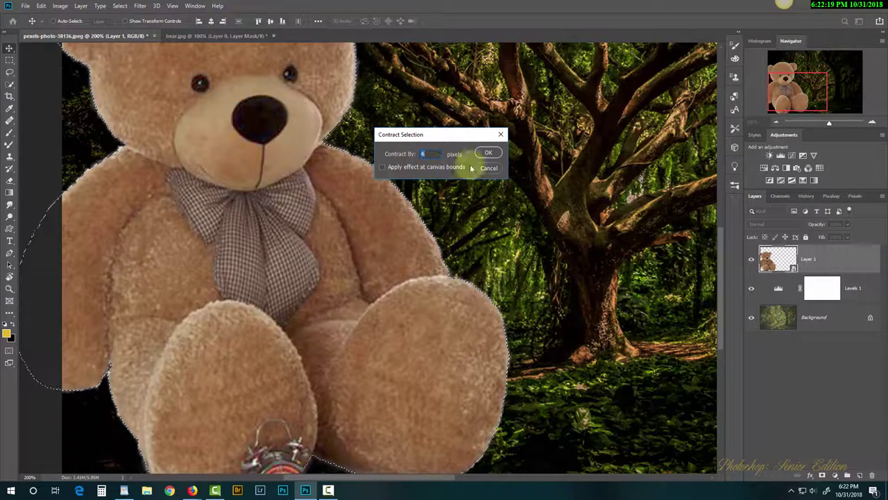
click(489, 153)
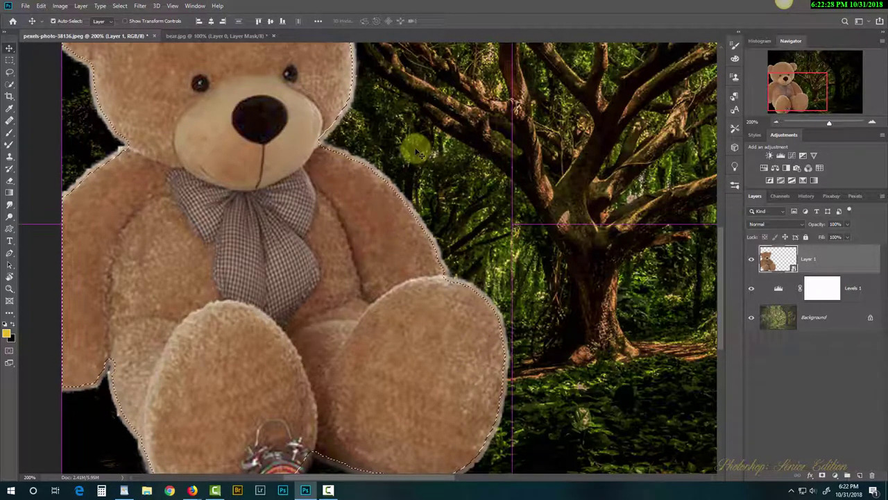
- Contract the original bear selection by a smaller amount so it sits just inside the bear's outline
click(119, 7)
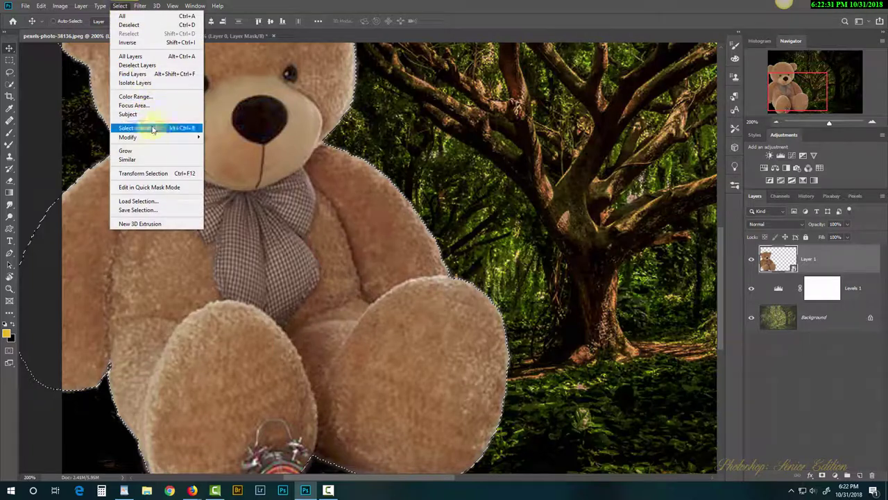
mouse_move(160, 137)
click(244, 166)
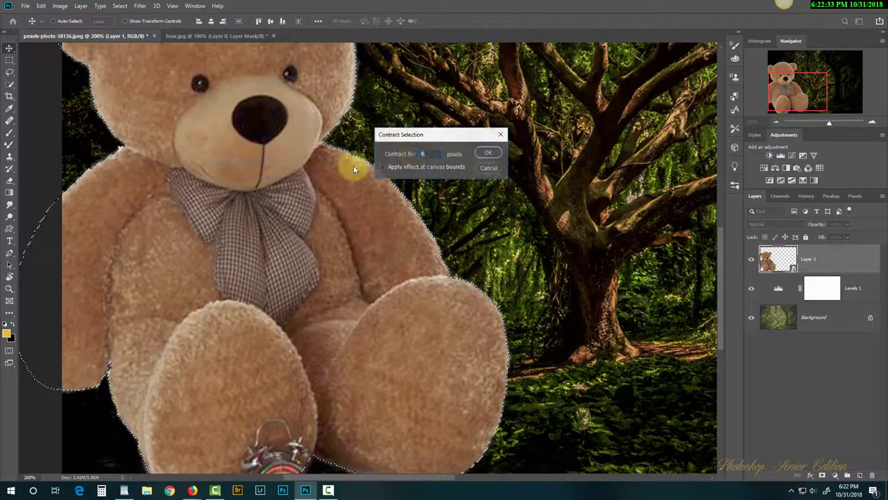
click(488, 152)
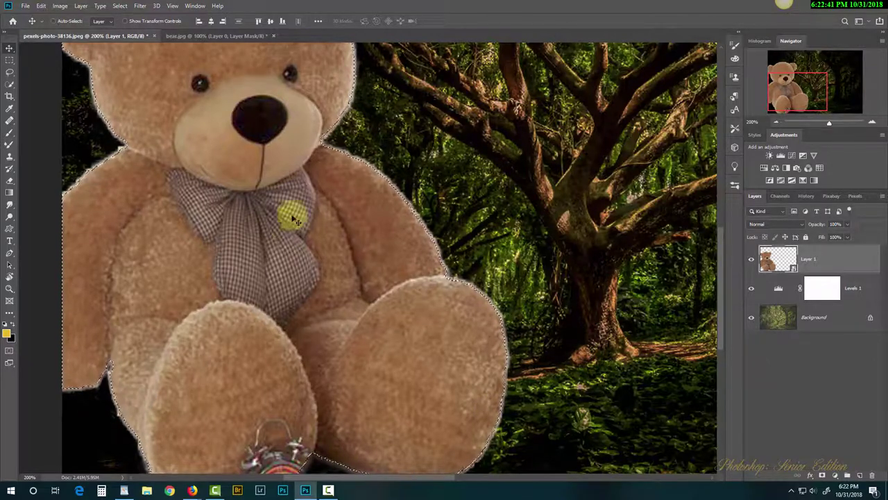
- Copy the selected part of the bear Smart Object to a new layer
click(363, 177)
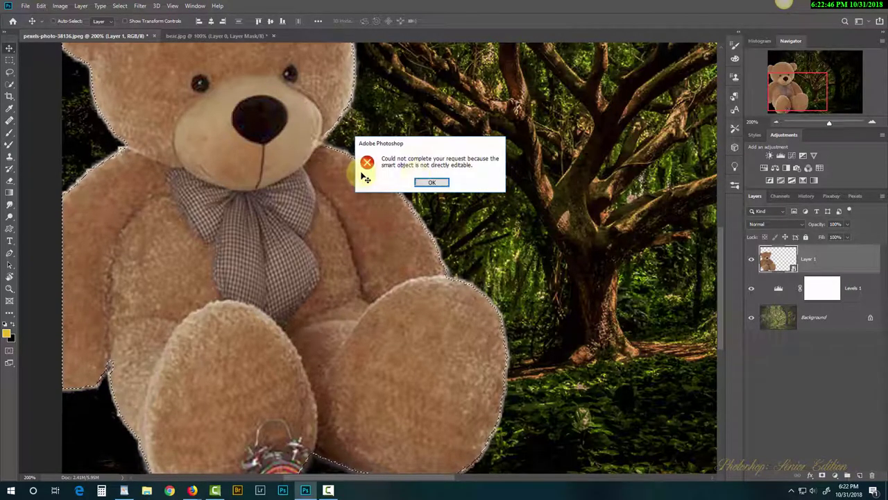
click(432, 184)
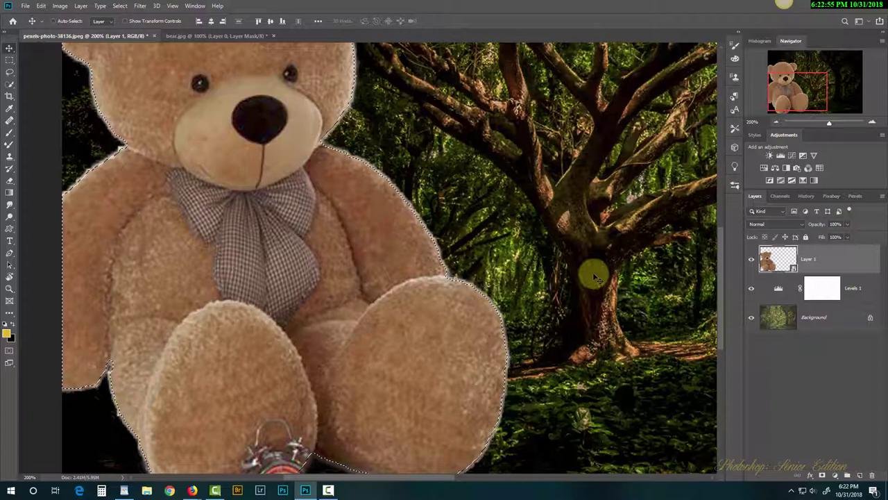
key(ctrl+j)
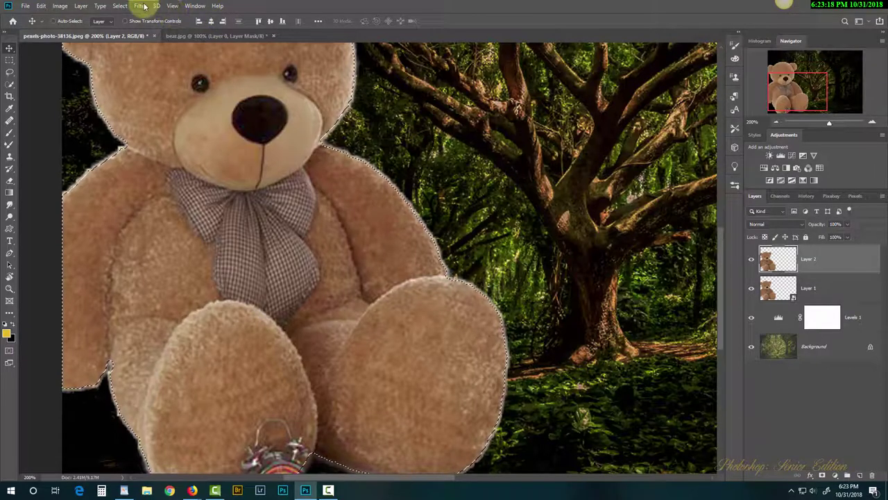
click(121, 7)
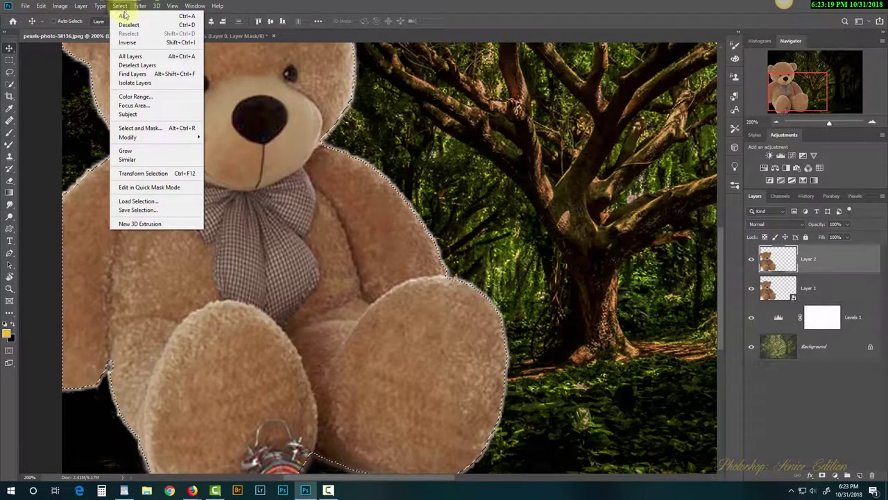
click(578, 116)
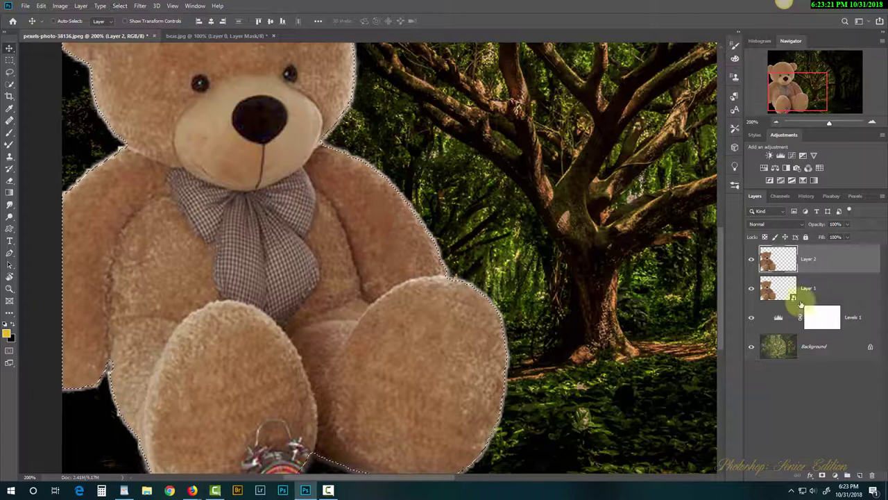
- Hide the original bear Smart Object layer and try deleting the selected area of the copied bear layer
click(751, 288)
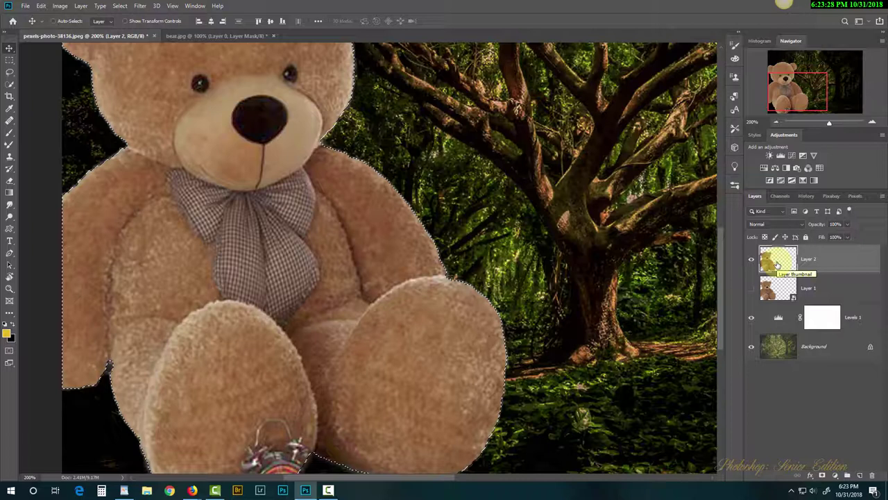
key(Delete)
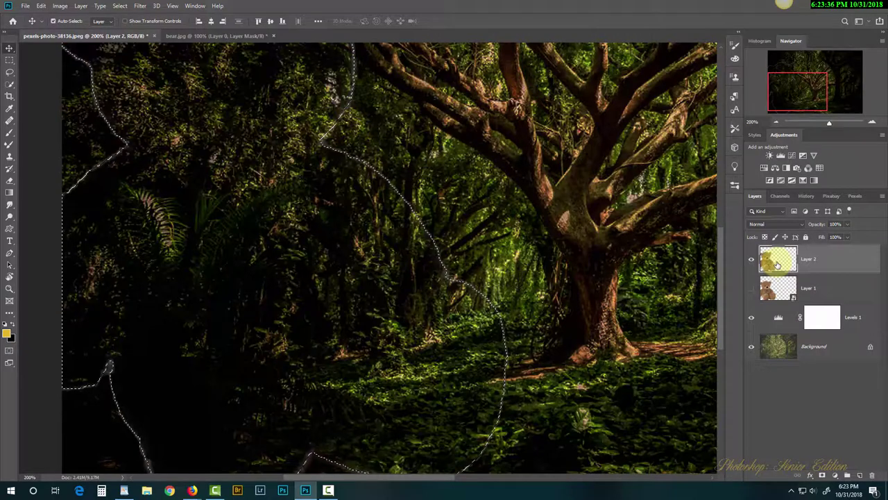
key(ctrl+z)
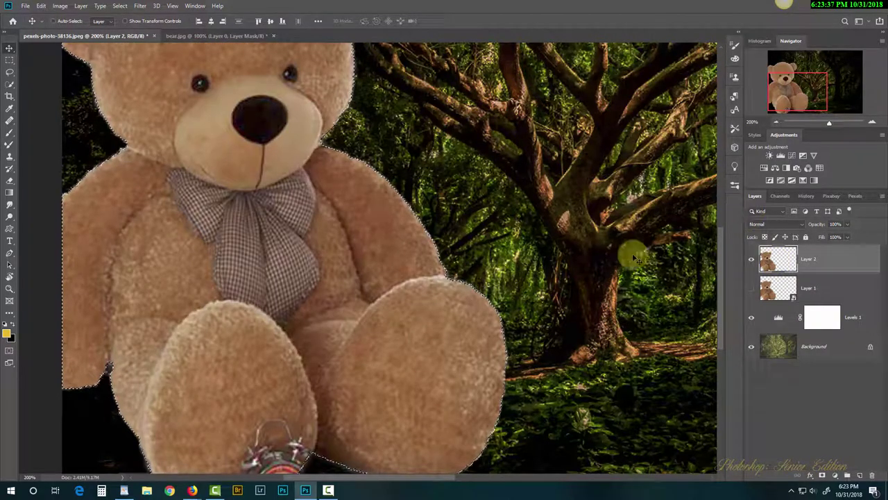
- Trim the copied bear's light fringe by contracting the selection by 2 pixels and deleting everything outside it
click(120, 5)
mouse_move(197, 137)
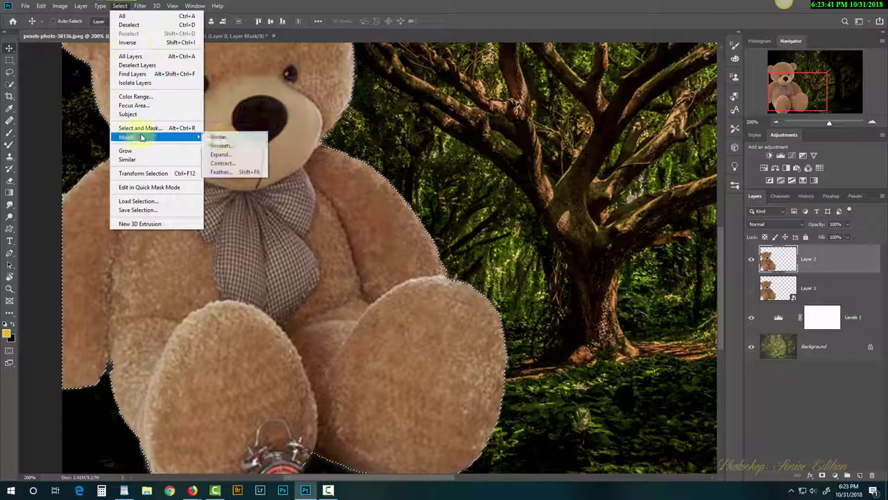
click(231, 167)
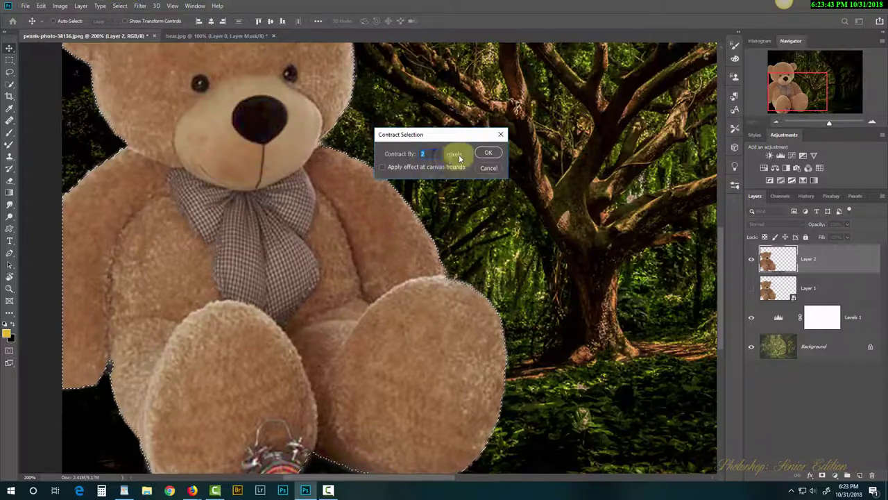
click(487, 151)
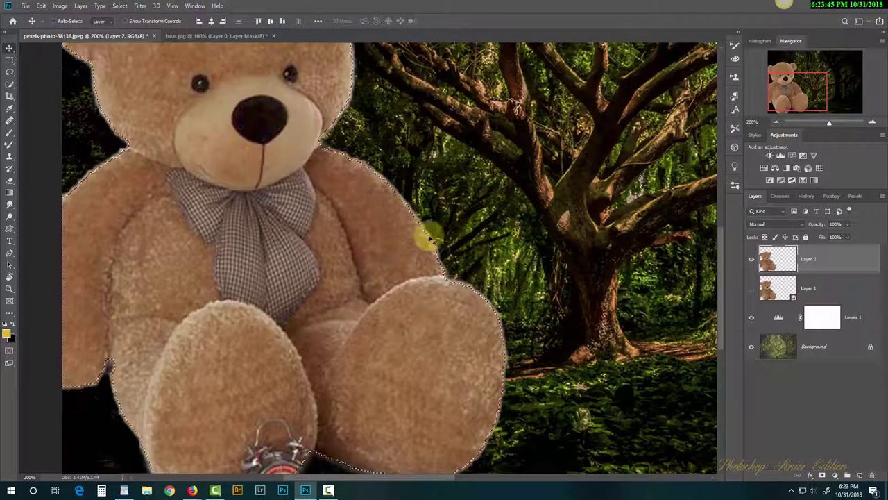
click(120, 6)
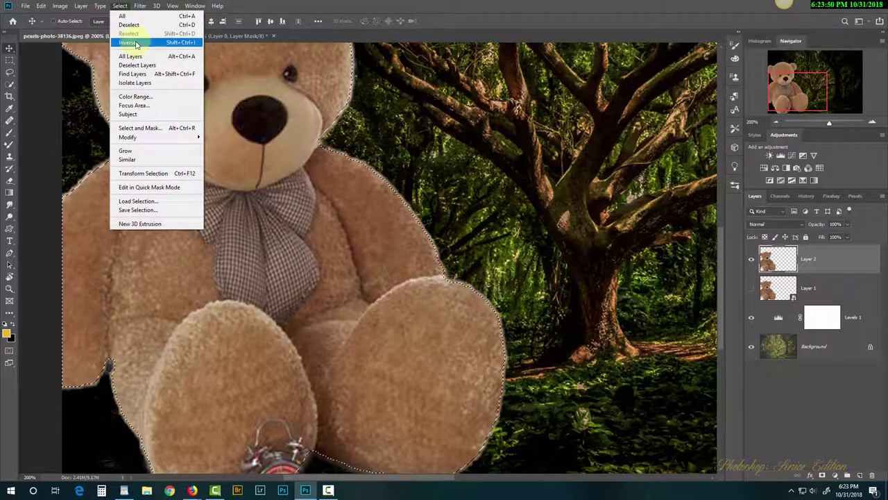
click(132, 42)
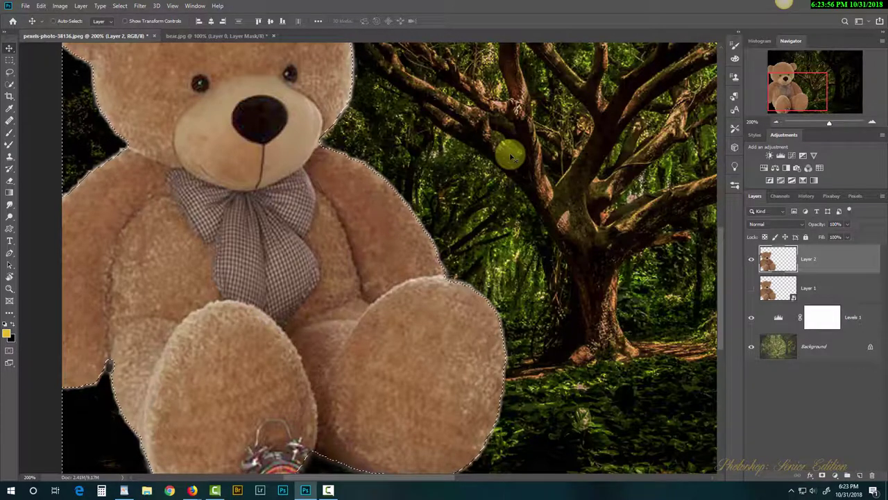
key(ctrl+d)
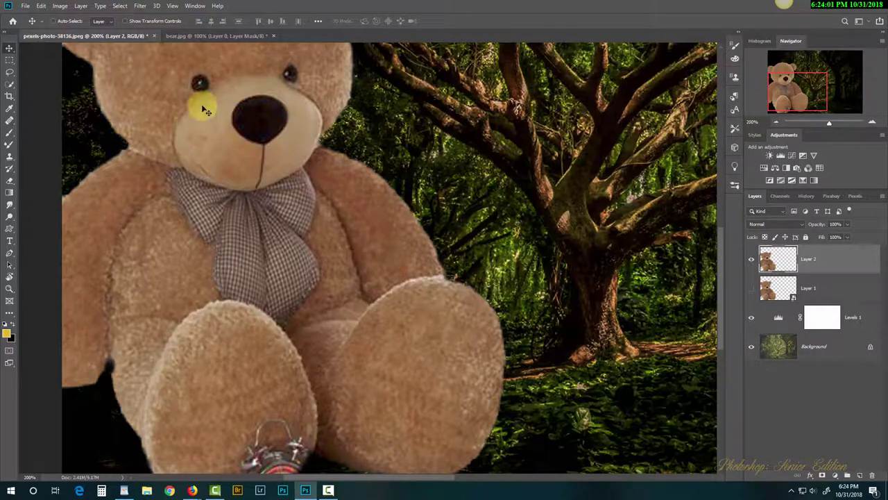
- Discard the trimmed bear copy and show the original bear Smart Object layer again
drag(202, 95, 238, 220)
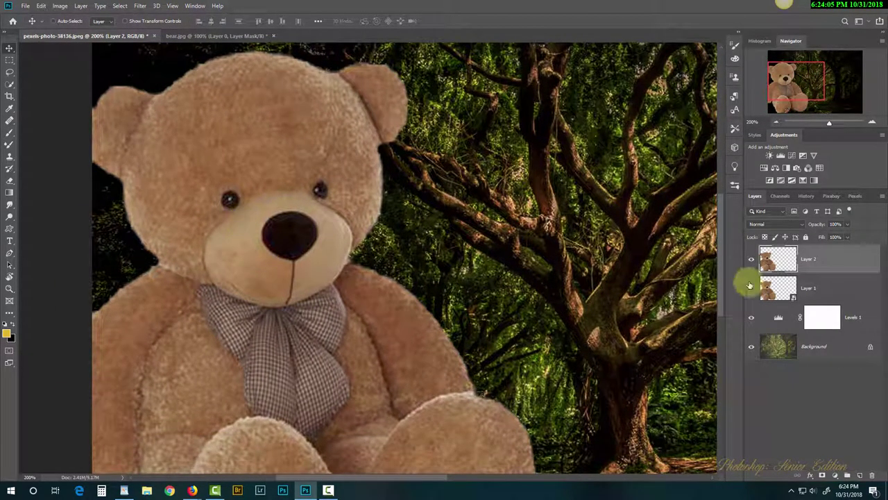
mouse_move(212, 210)
mouse_down()
mouse_move(257, 217)
mouse_move(216, 217)
mouse_move(246, 221)
mouse_move(225, 217)
mouse_up()
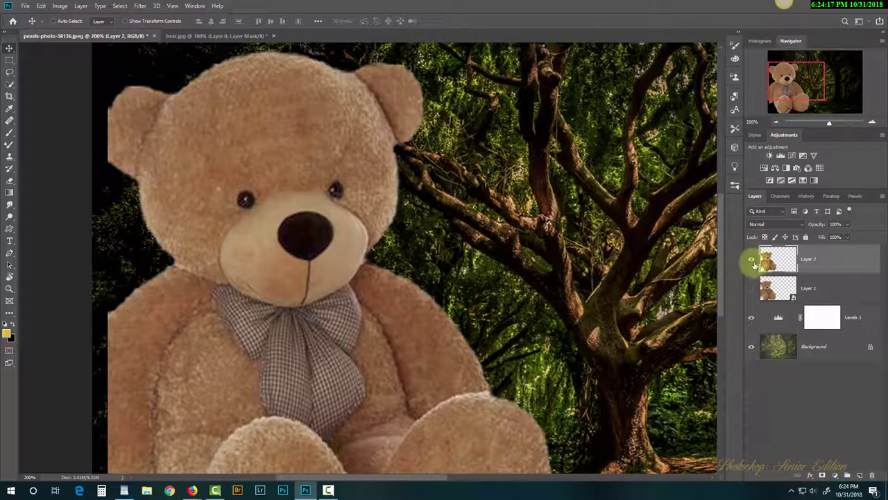
drag(767, 262, 871, 475)
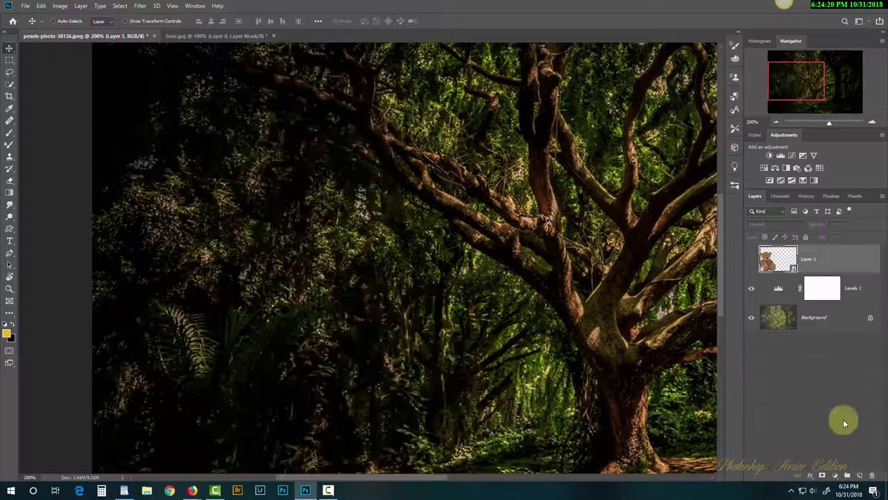
click(751, 260)
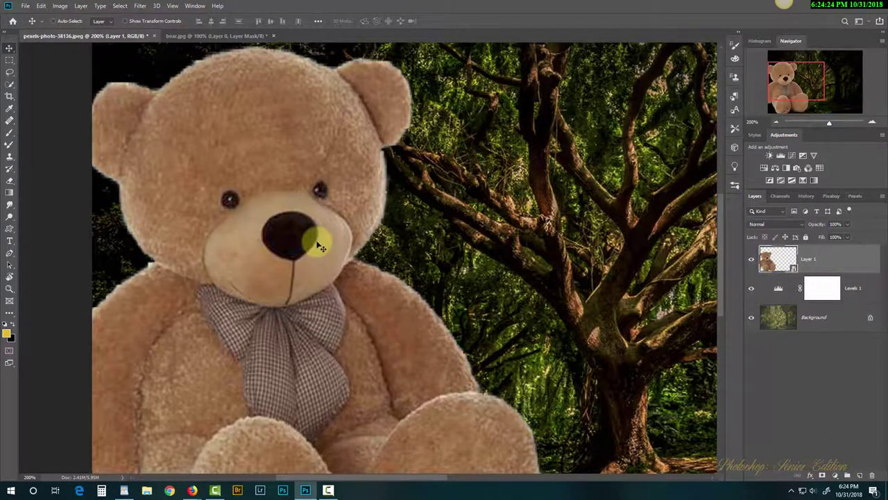
- Move the bear Smart Object fully inside the canvas and copy its outlined pixels to a new layer
drag(311, 238, 378, 243)
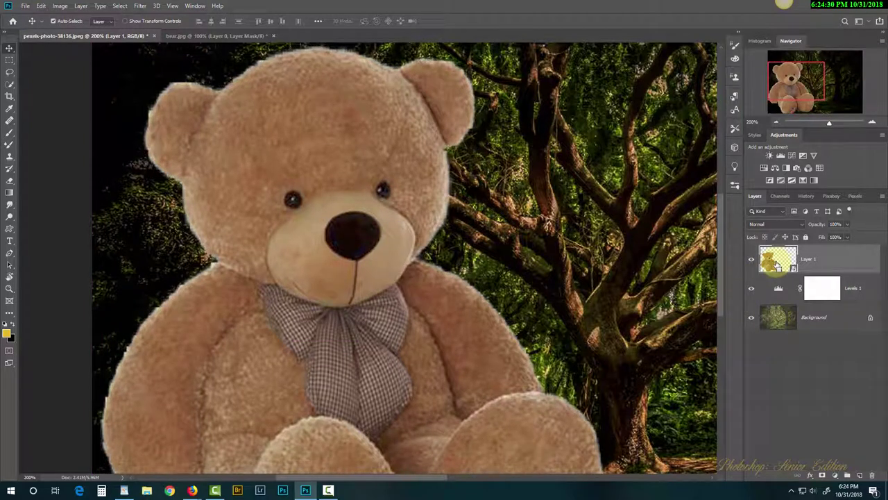
ctrl+click(777, 263)
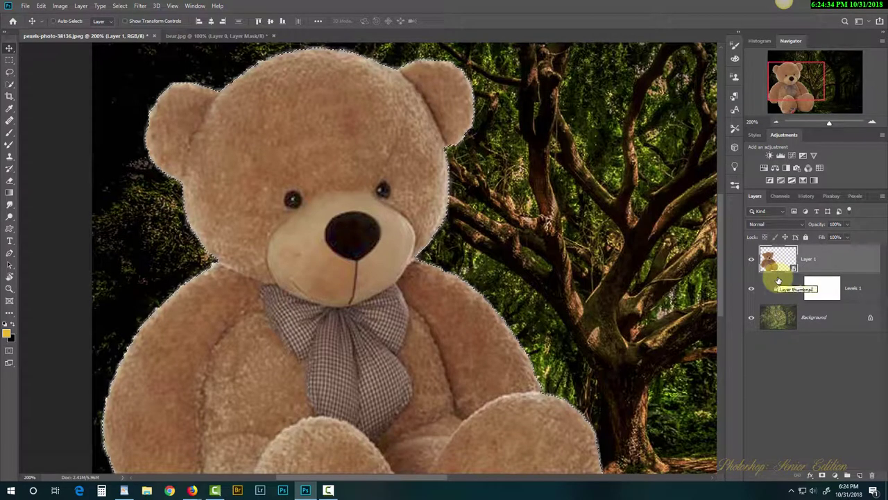
key(ctrl+j)
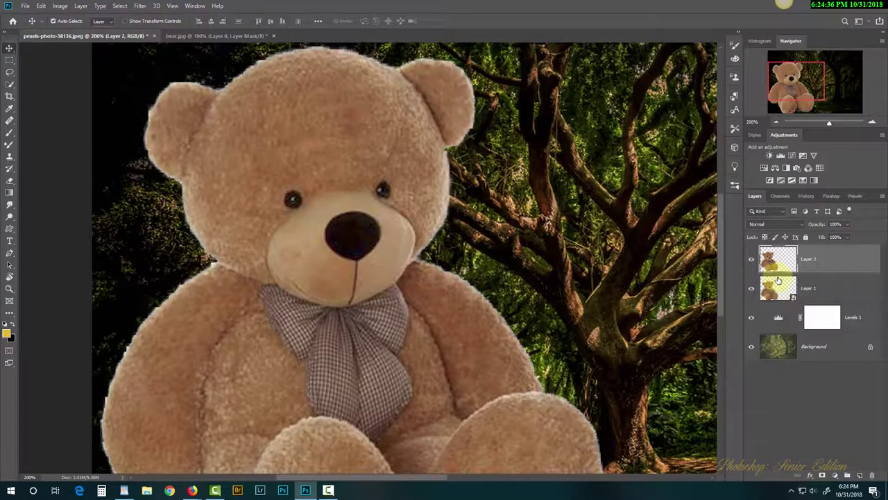
- Hide the original Smart Object layer and move the new bear copy up so its feet sit inside the picture
click(751, 288)
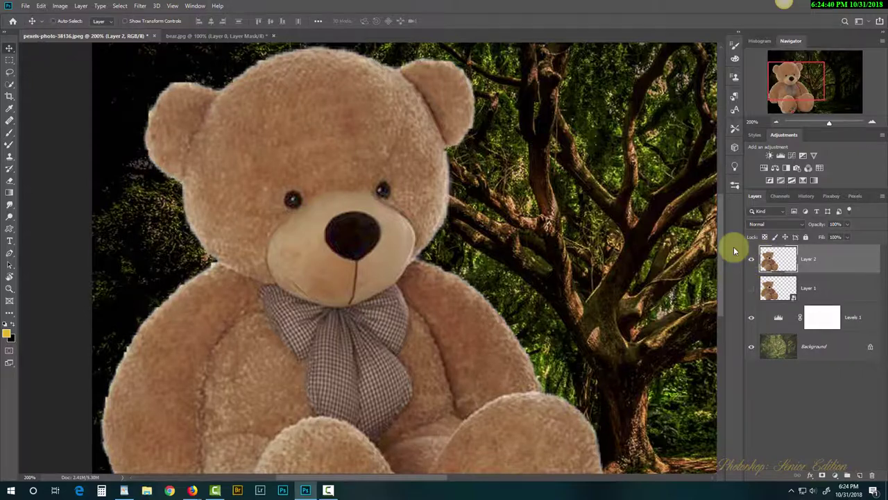
key(ctrl+minus)
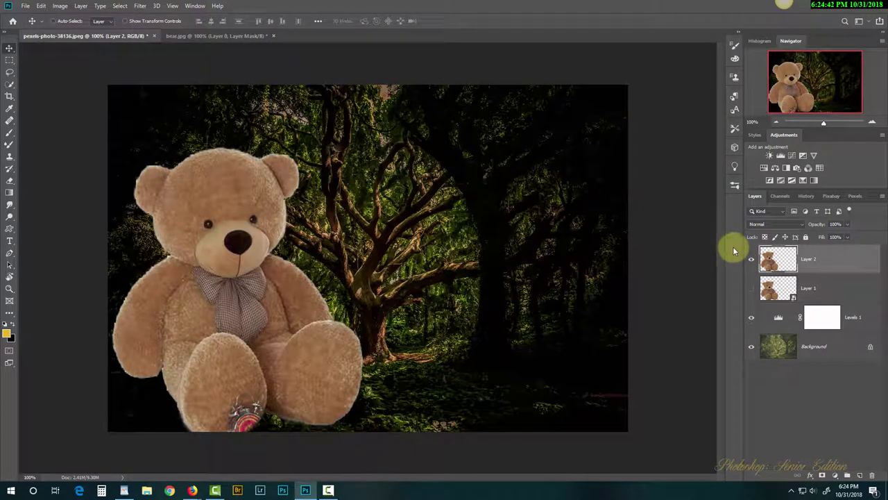
drag(247, 251, 264, 234)
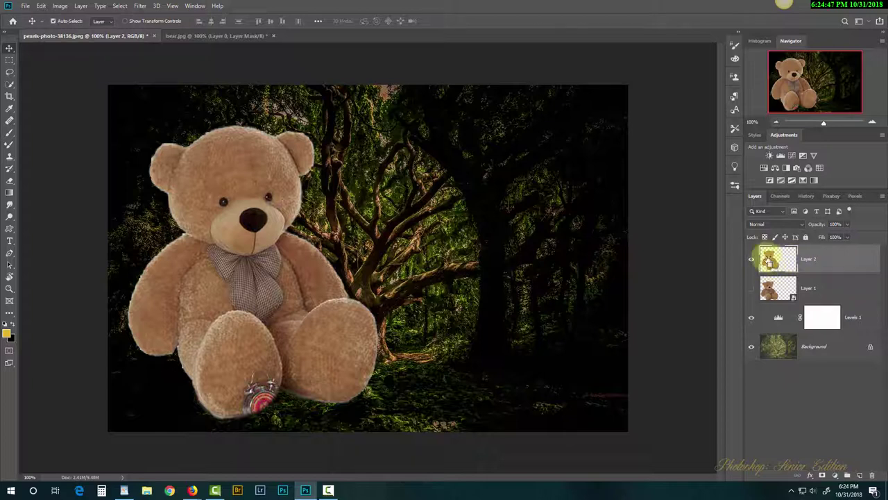
- Load the copied bear's outline as a selection and contract it by 2 pixels
ctrl+click(775, 264)
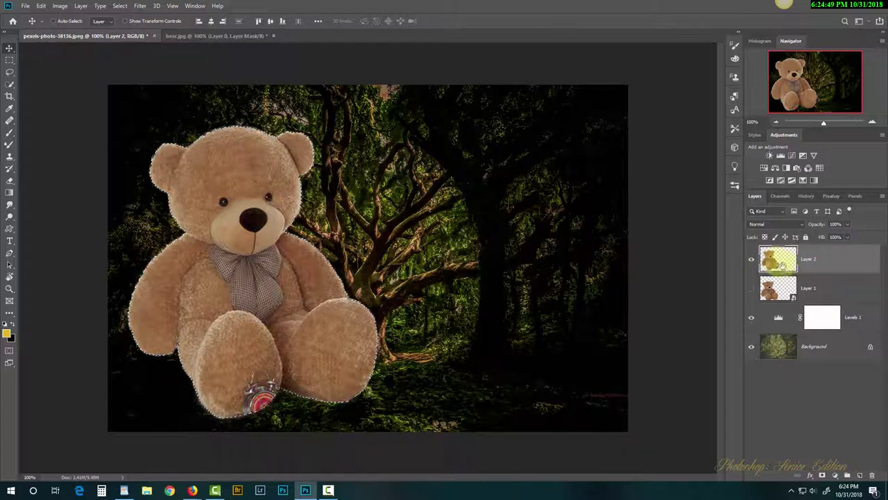
click(119, 5)
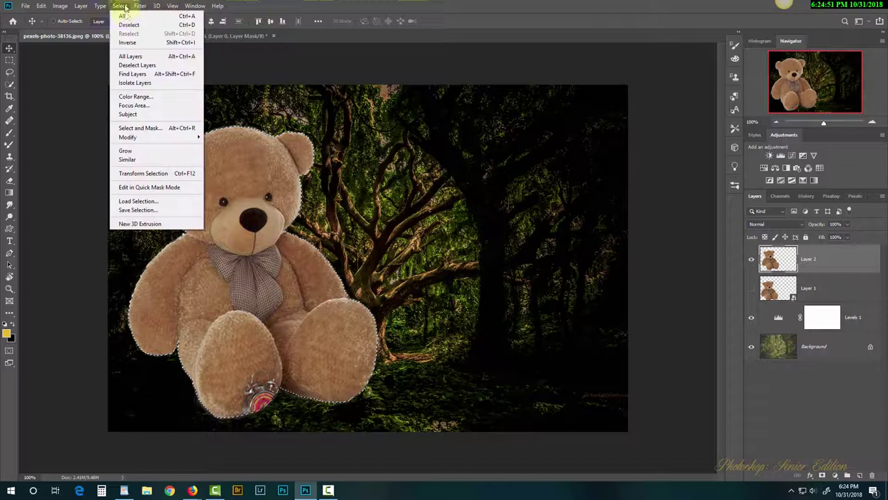
mouse_move(148, 137)
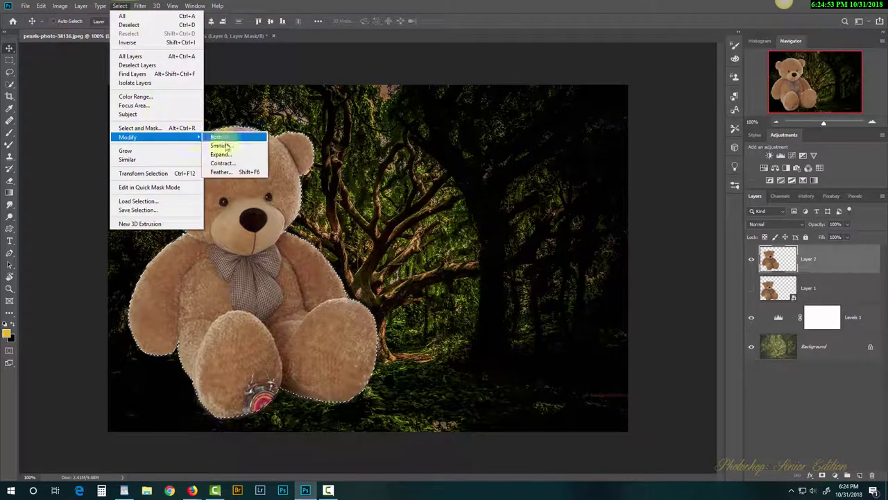
click(237, 167)
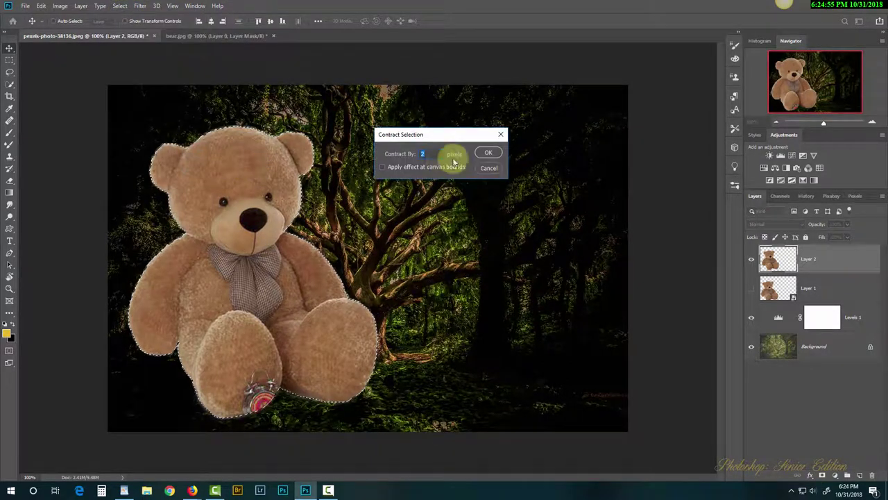
click(488, 154)
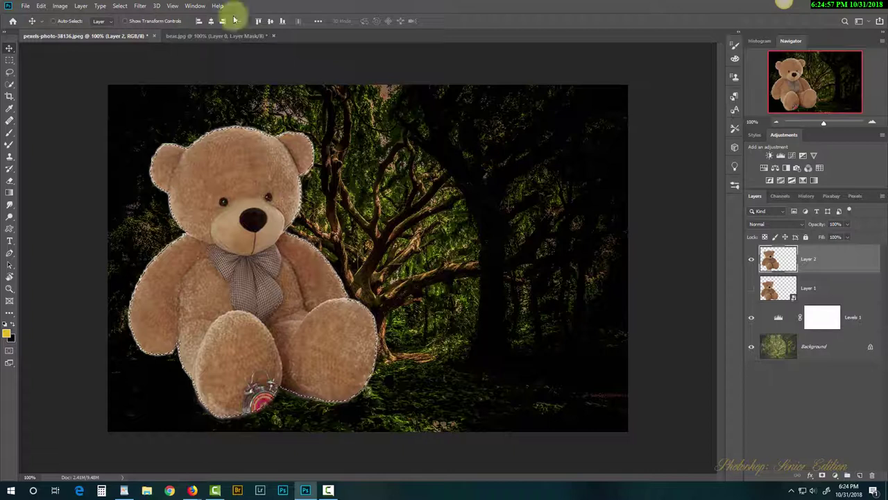
- Delete the fringe outside the contracted selection from the bear copy, then reposition the bear at the picture's lower left
click(120, 6)
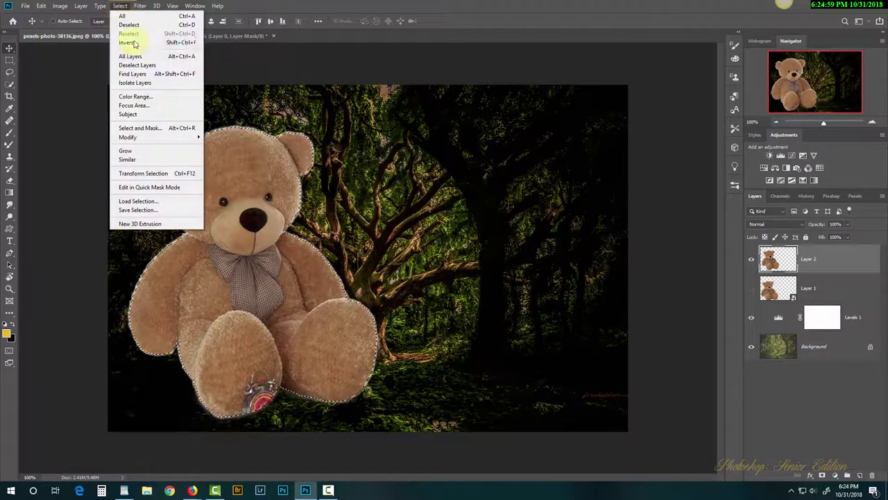
click(129, 43)
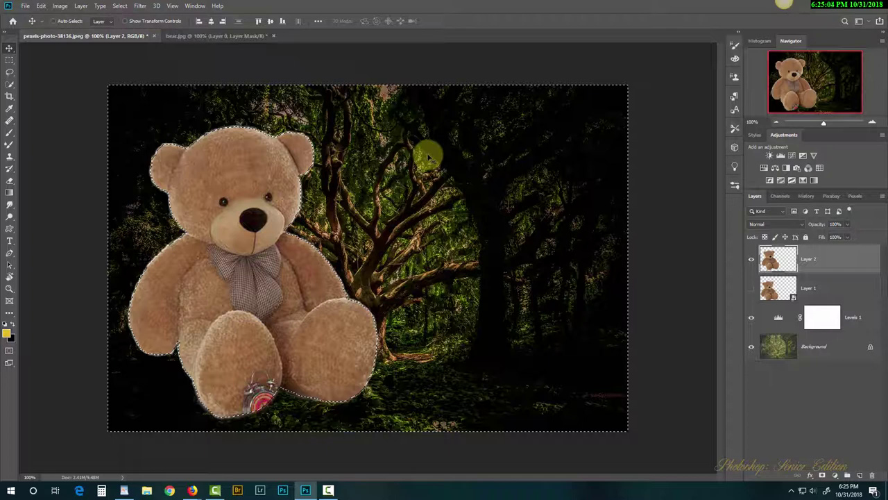
key(ctrl+d)
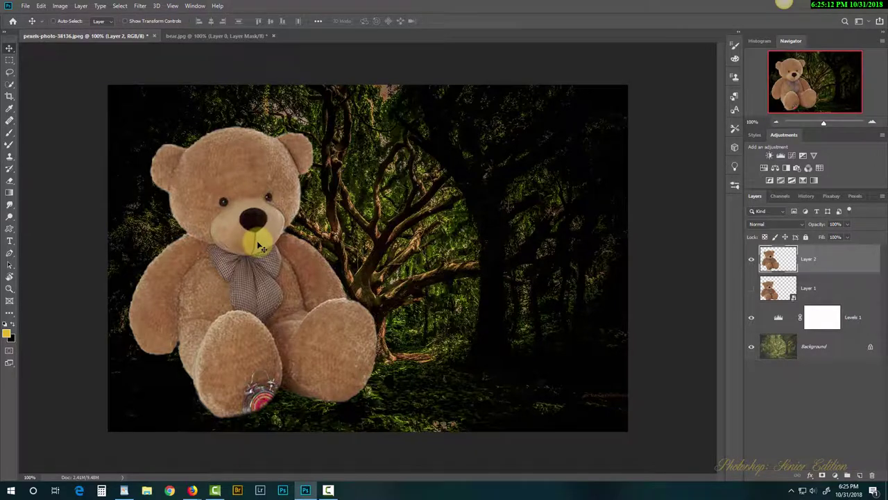
drag(264, 244, 231, 255)
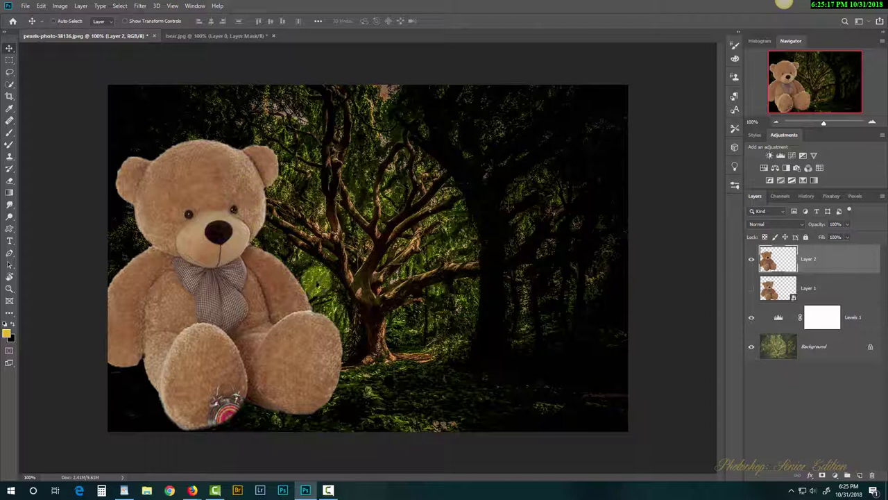
- Try converting the trimmed bear layer to a Smart Object and shifting it slightly within the picture
right_click(839, 261)
click(754, 217)
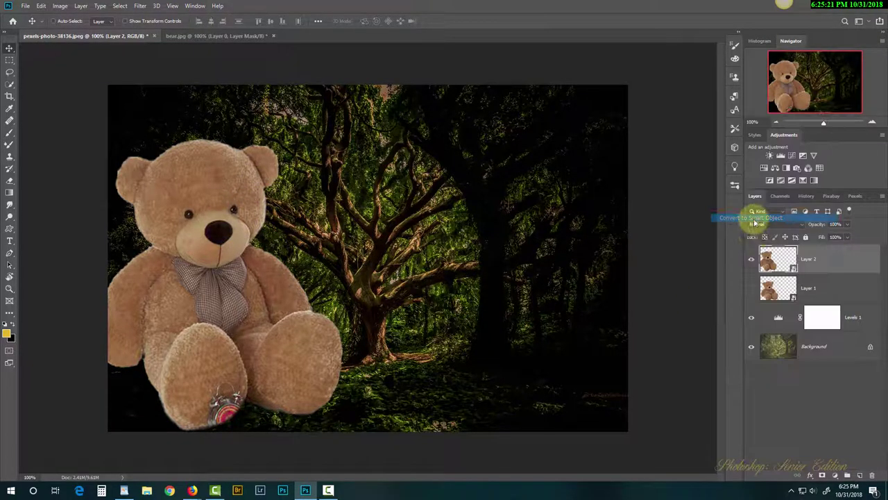
click(750, 289)
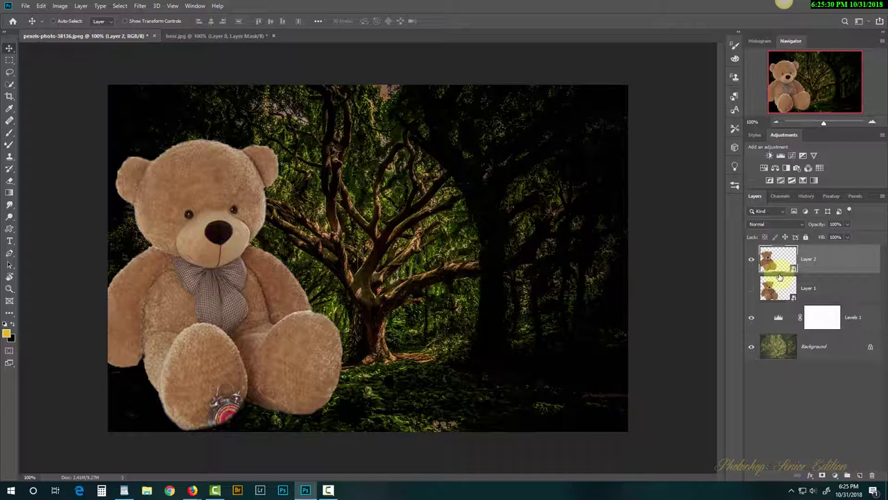
drag(238, 277, 227, 289)
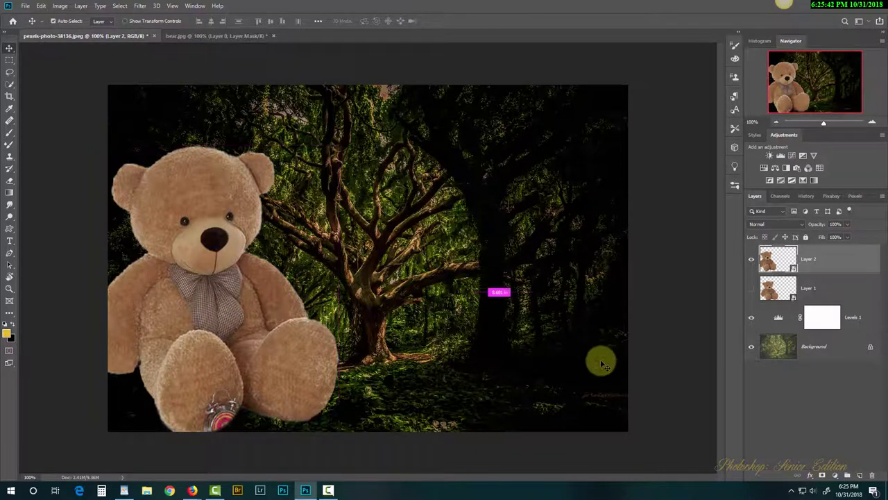
drag(602, 364, 598, 359)
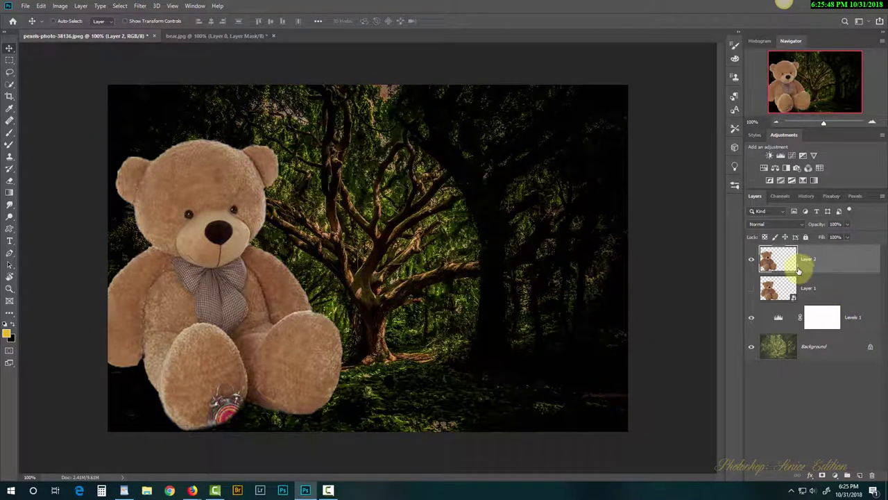
- Load the trimmed bear layer's outline as a selection for retouching the clock on its foot
ctrl+click(226, 381)
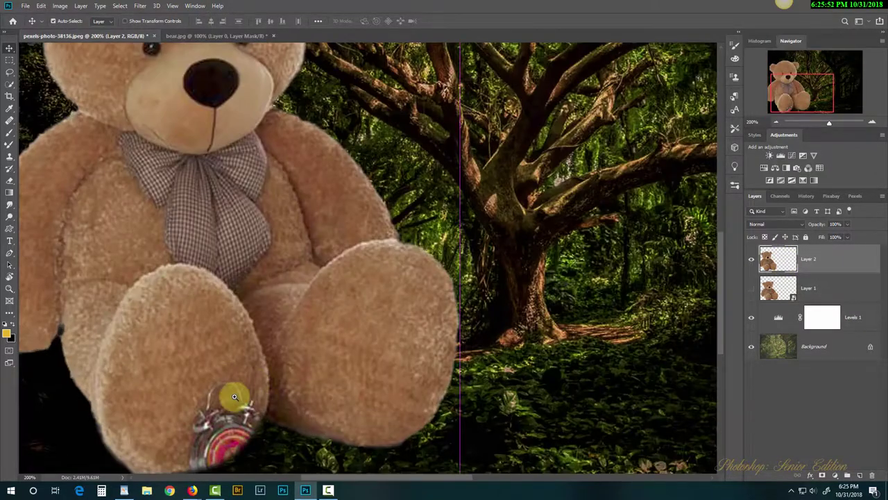
ctrl+click(234, 396)
drag(242, 381, 305, 269)
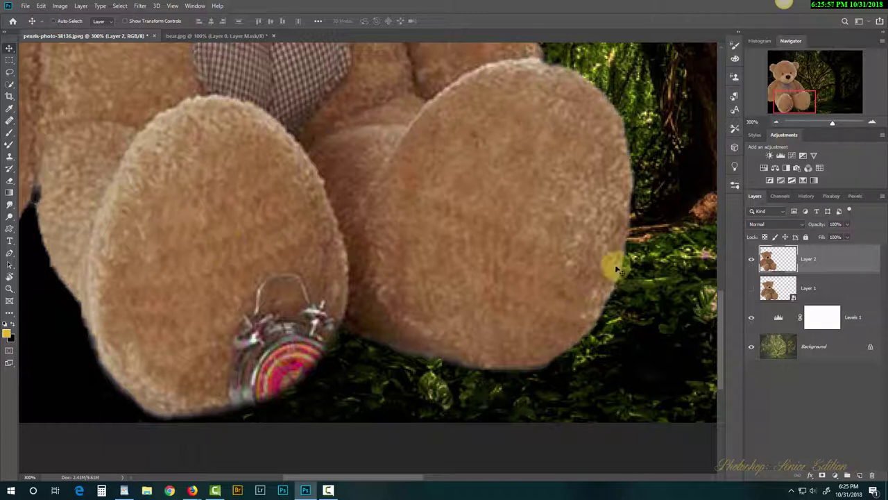
ctrl+click(780, 262)
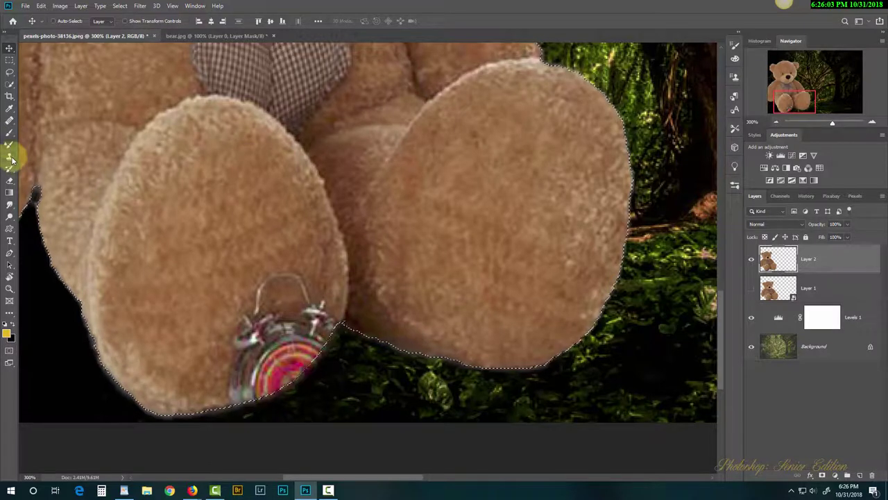
- Paint out the clock on the bear's foot with the Healing Brush, using fur sampled from the other foot
click(8, 123)
right_click(8, 122)
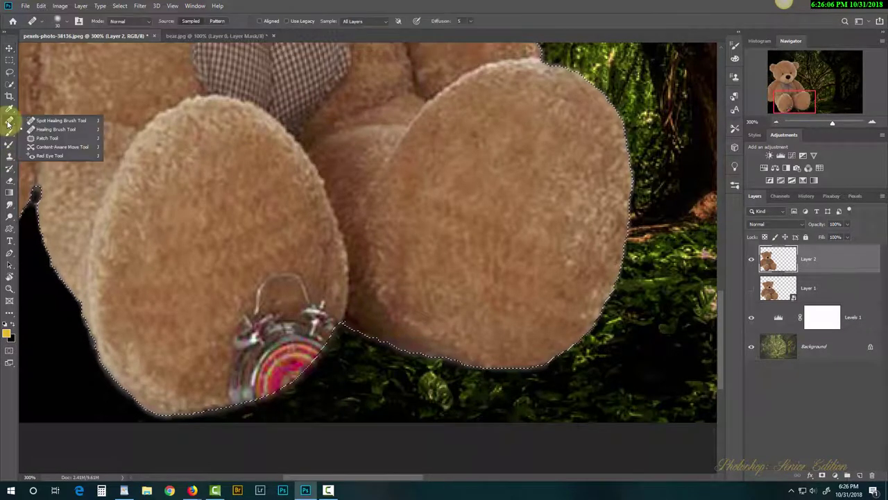
click(49, 130)
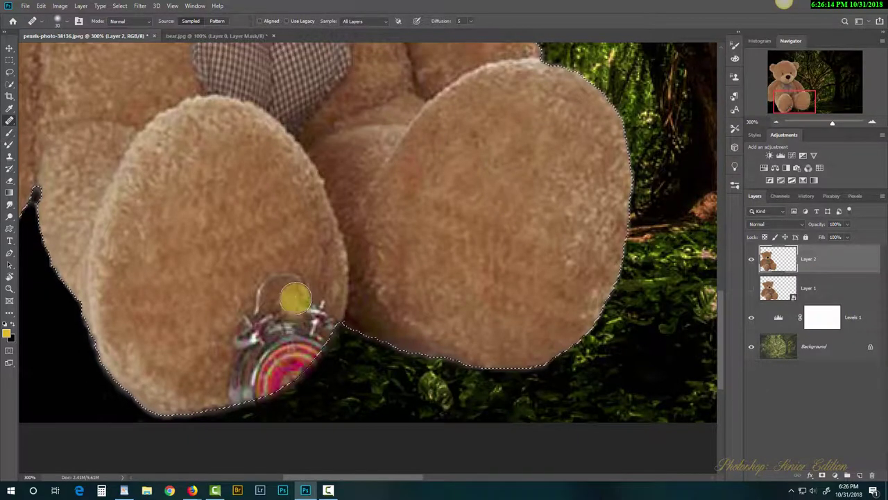
mouse_move(277, 321)
mouse_down()
mouse_move(286, 283)
mouse_move(271, 283)
mouse_move(251, 324)
mouse_move(274, 331)
mouse_move(309, 315)
mouse_up()
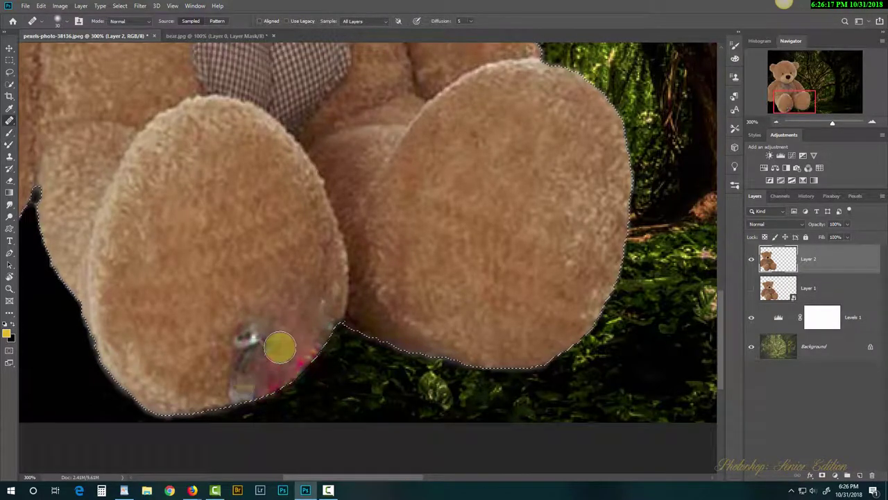
mouse_move(279, 347)
mouse_down()
mouse_move(230, 363)
mouse_move(281, 314)
mouse_move(231, 354)
mouse_move(265, 313)
mouse_move(219, 354)
mouse_move(219, 370)
mouse_move(259, 377)
mouse_up()
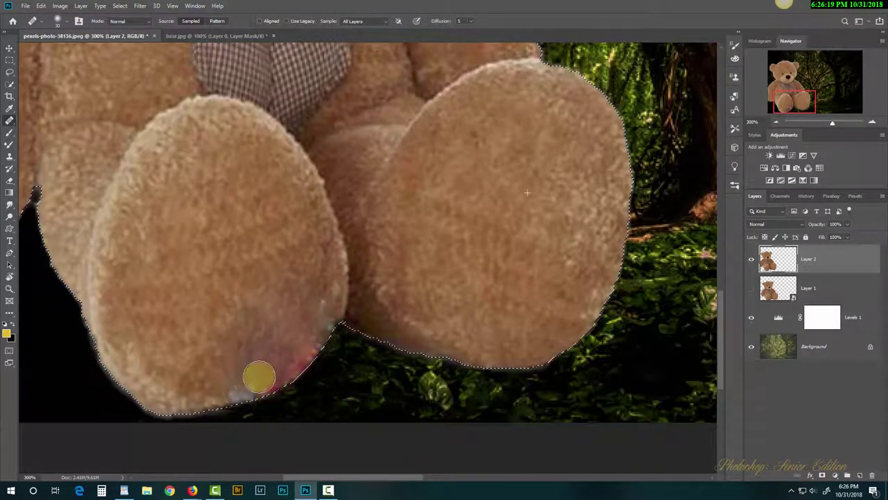
mouse_move(314, 323)
mouse_down()
mouse_move(260, 338)
mouse_move(284, 307)
mouse_move(212, 343)
mouse_move(264, 282)
mouse_move(265, 259)
mouse_move(315, 311)
mouse_move(265, 365)
mouse_up()
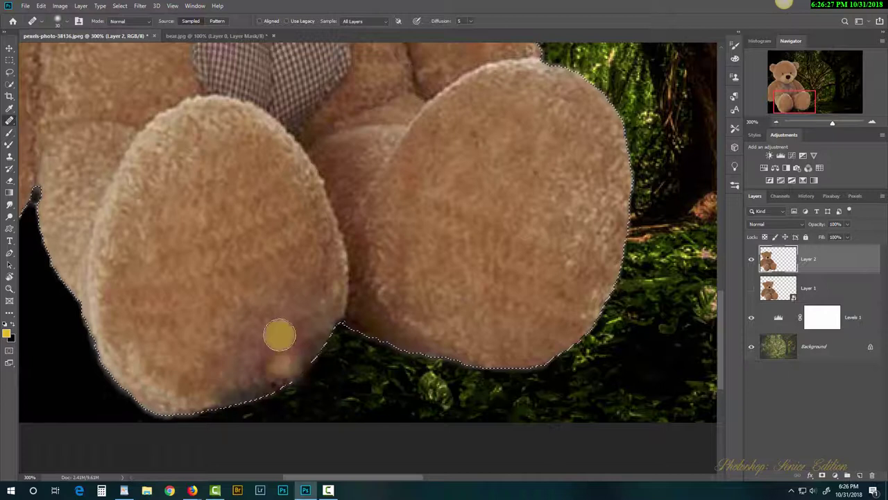
click(278, 336)
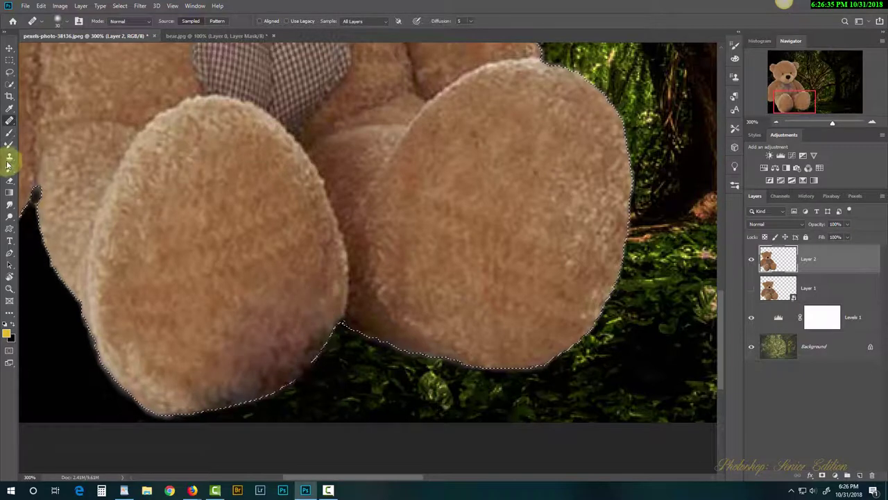
- Clone clean fur over the discoloured lower edge of the healed foot, using the Clone Stamp with a 20 px brush
drag(8, 159, 51, 159)
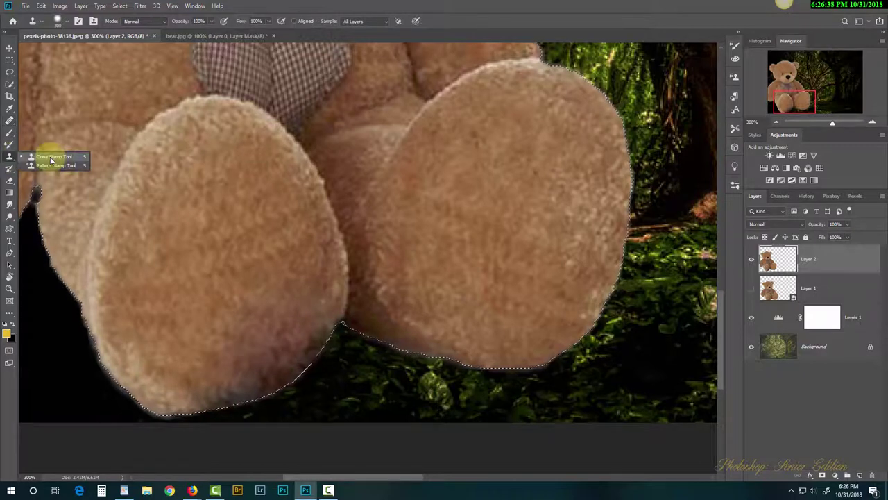
click(50, 157)
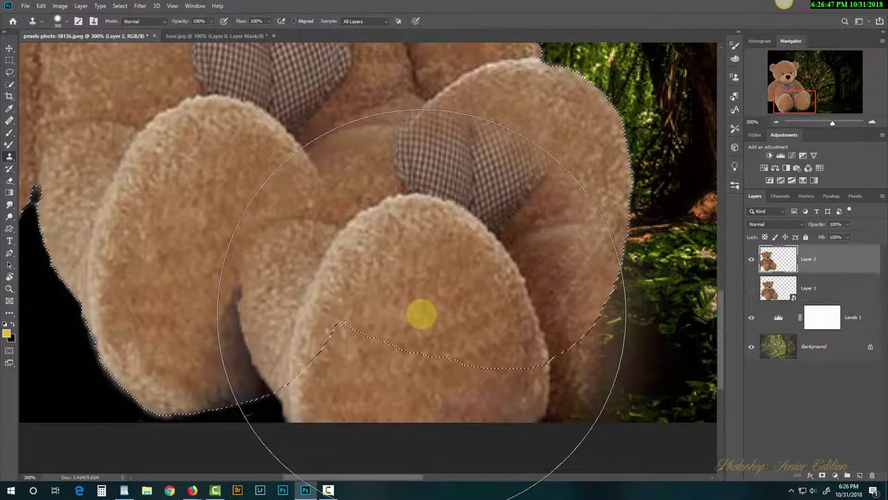
alt+click(421, 315)
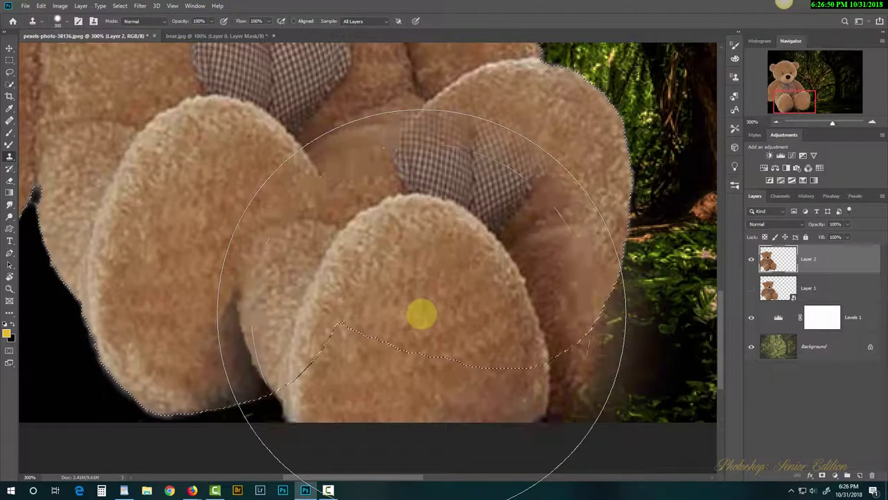
click(421, 316)
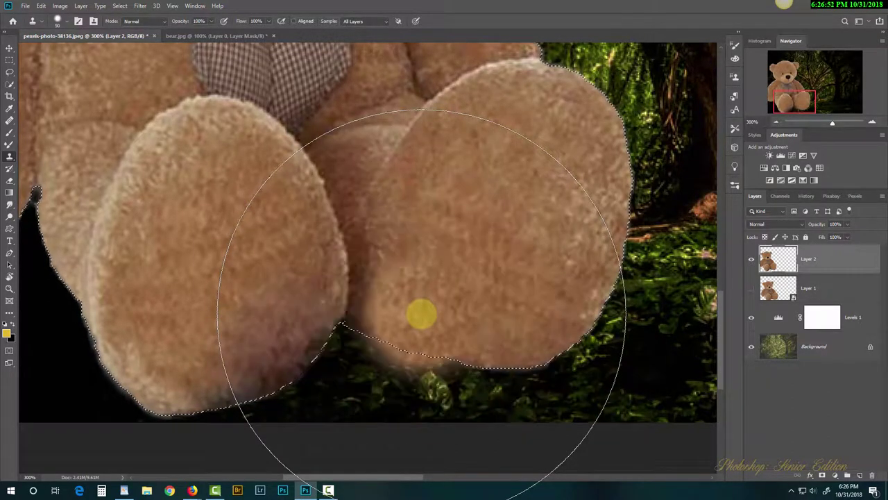
key(bracketleft)
key(bracketleft)
key(bracketleft)
key(bracketleft)
key(bracketleft)
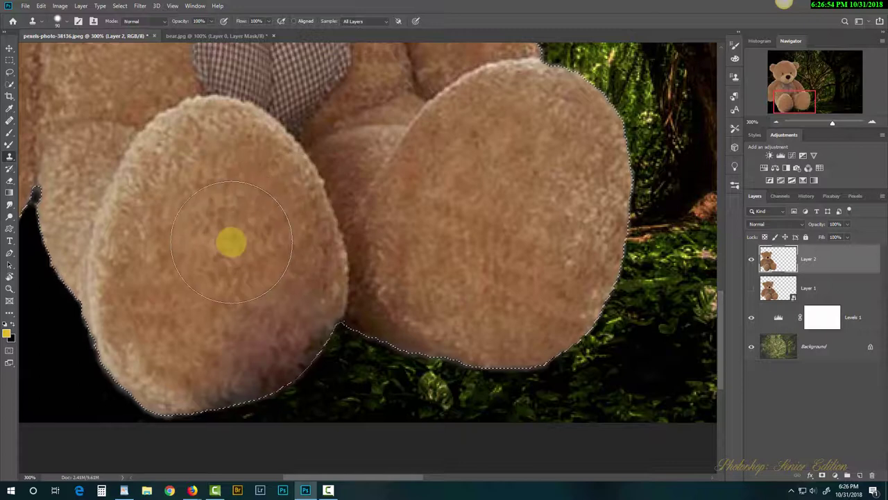
mouse_move(234, 246)
mouse_down()
mouse_move(268, 260)
mouse_move(273, 303)
mouse_move(240, 236)
mouse_up()
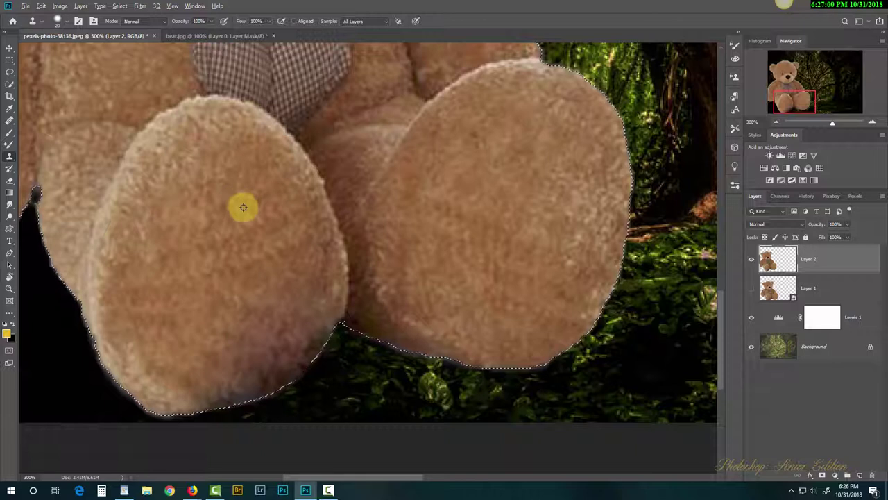
mouse_move(245, 208)
mouse_down()
mouse_move(263, 226)
mouse_move(305, 223)
mouse_move(320, 357)
mouse_up()
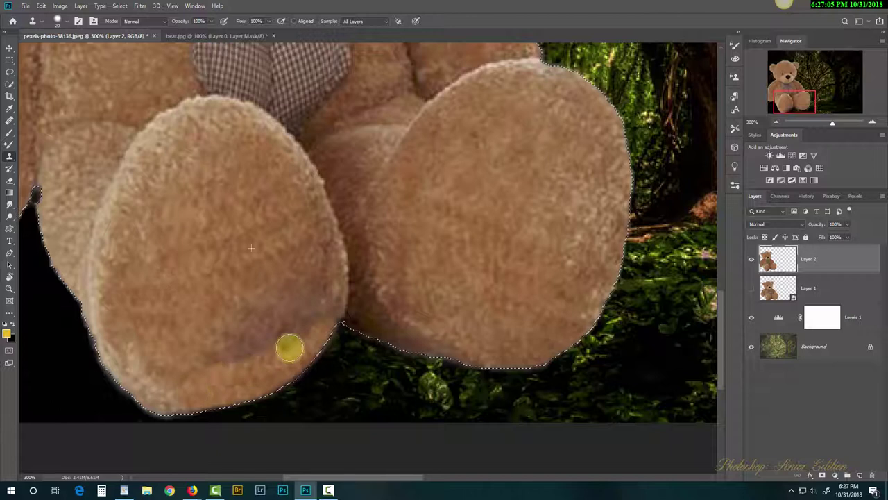
drag(250, 361, 292, 321)
mouse_move(340, 358)
mouse_down()
mouse_move(417, 408)
mouse_move(219, 219)
mouse_move(242, 193)
mouse_move(253, 267)
mouse_move(157, 334)
mouse_move(246, 335)
mouse_move(311, 259)
mouse_move(311, 267)
mouse_move(245, 292)
mouse_move(277, 245)
mouse_move(334, 336)
mouse_up()
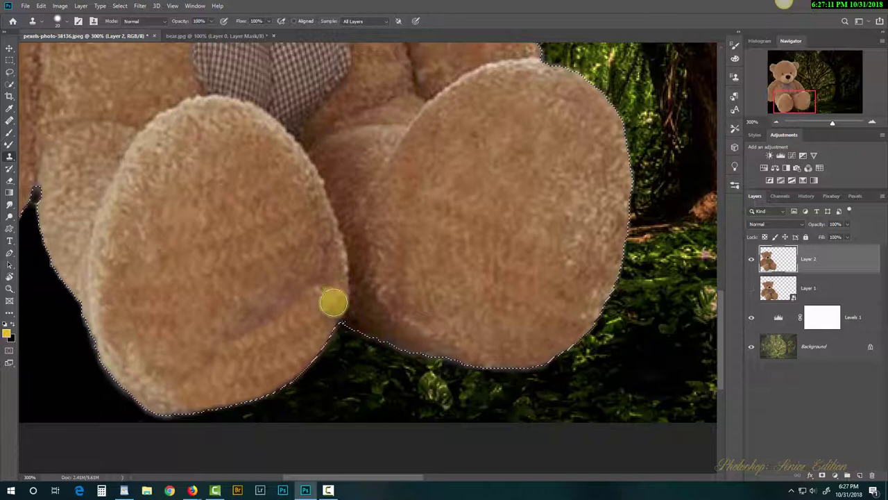
- Clone fur over the remaining purplish band across the foot and clear the selection
mouse_move(321, 300)
mouse_down()
mouse_move(281, 306)
mouse_move(252, 325)
mouse_move(252, 311)
mouse_move(295, 282)
mouse_move(209, 336)
mouse_move(225, 335)
mouse_move(146, 359)
mouse_move(268, 348)
mouse_move(301, 324)
mouse_move(299, 335)
mouse_move(269, 307)
mouse_move(283, 266)
mouse_move(308, 254)
mouse_move(316, 291)
mouse_move(218, 326)
mouse_up()
mouse_move(240, 334)
mouse_down()
mouse_move(261, 330)
mouse_move(189, 353)
mouse_move(279, 339)
mouse_move(320, 291)
mouse_move(311, 263)
mouse_move(261, 286)
mouse_move(311, 308)
mouse_move(306, 285)
mouse_move(329, 300)
mouse_move(299, 297)
mouse_move(266, 316)
mouse_move(283, 333)
mouse_move(231, 349)
mouse_move(517, 330)
mouse_move(458, 308)
mouse_move(536, 294)
mouse_move(499, 315)
mouse_move(385, 313)
mouse_move(375, 331)
mouse_move(469, 349)
mouse_move(361, 328)
mouse_move(354, 303)
mouse_move(511, 336)
mouse_move(463, 227)
mouse_move(446, 251)
mouse_move(436, 310)
mouse_move(387, 301)
mouse_move(383, 328)
mouse_move(499, 324)
mouse_move(502, 268)
mouse_move(432, 233)
mouse_move(399, 229)
mouse_up()
key(ctrl+d)
mouse_move(386, 309)
mouse_down()
mouse_move(484, 347)
mouse_move(425, 336)
mouse_move(393, 299)
mouse_move(463, 329)
mouse_move(519, 336)
mouse_move(428, 308)
mouse_move(464, 262)
mouse_move(477, 269)
mouse_move(471, 286)
mouse_move(451, 265)
mouse_up()
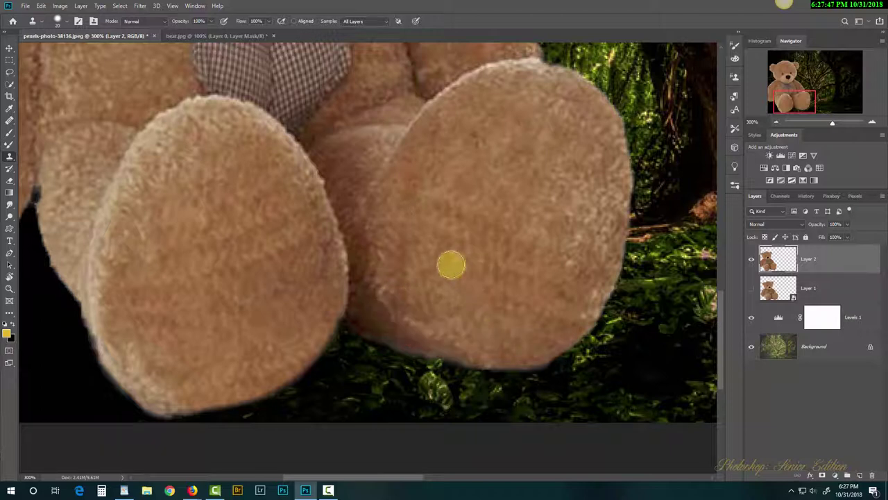
- Open the mushroom photo pexels-photo-325262.jpeg from the Week_4 folder
key(ctrl+minus)
key(ctrl+minus)
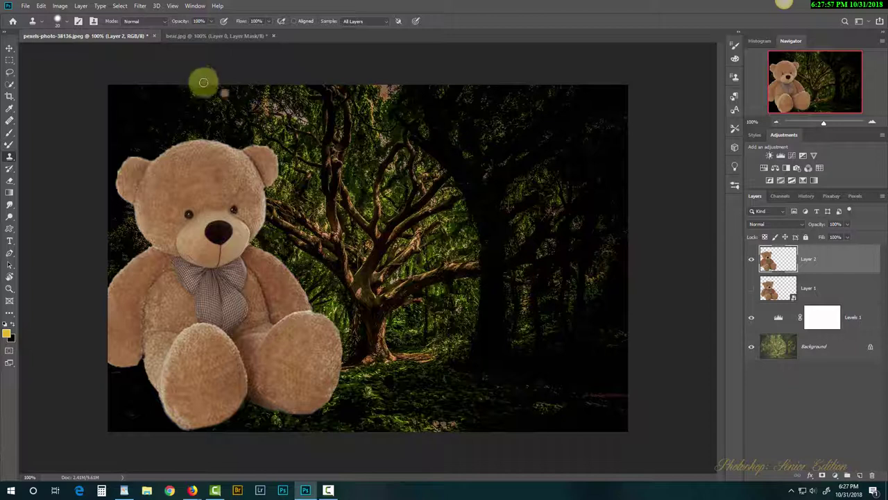
click(26, 6)
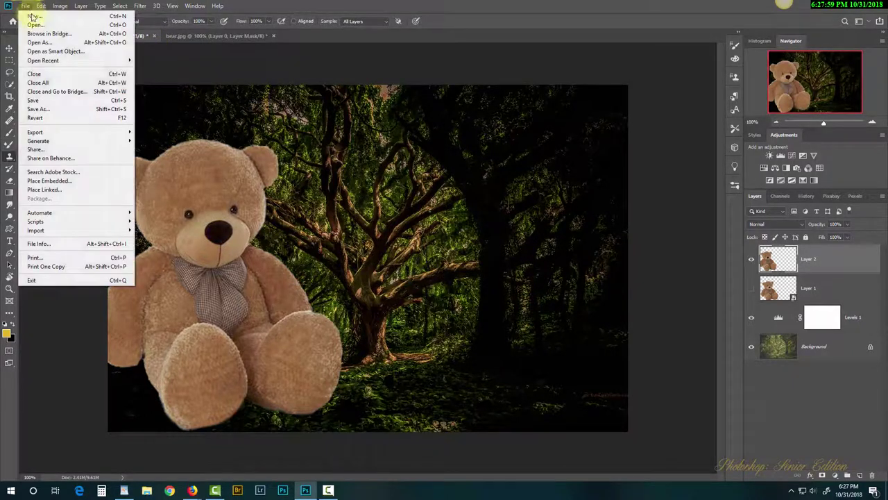
click(39, 20)
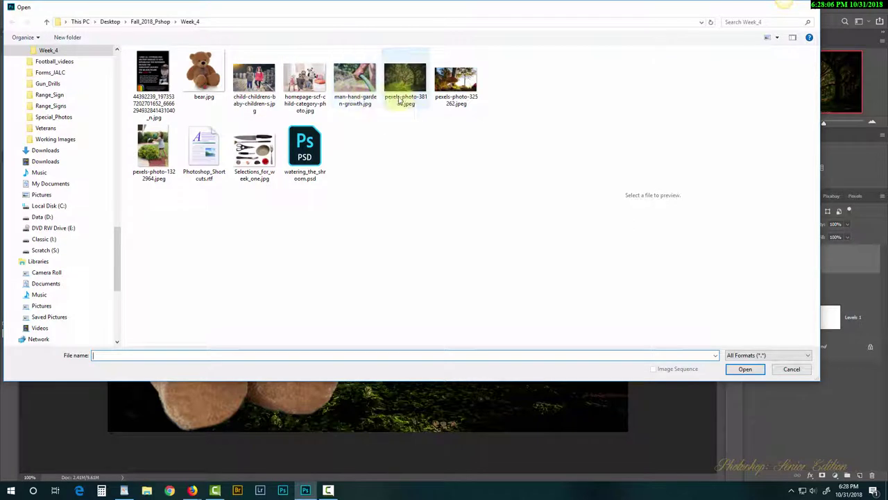
click(456, 77)
click(739, 370)
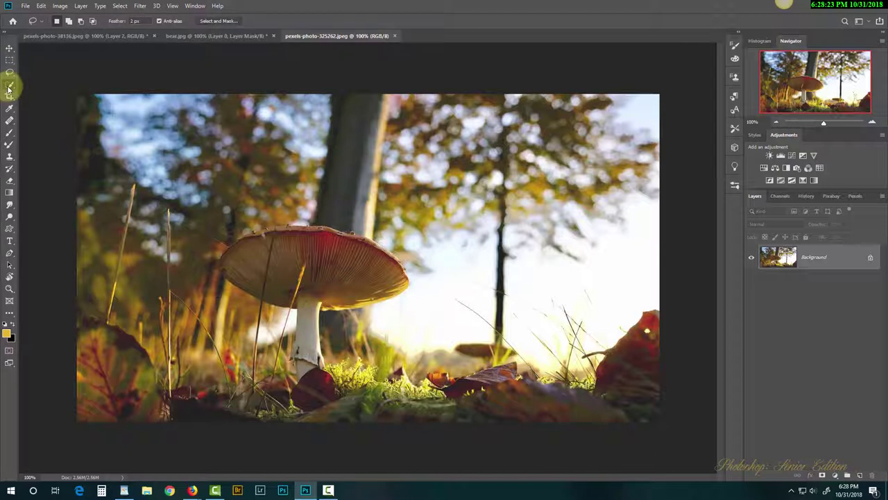
- Select the large mushroom and surrounding ground with Quick Selection, and extend the selection loosely around its edges with the Lasso
click(10, 85)
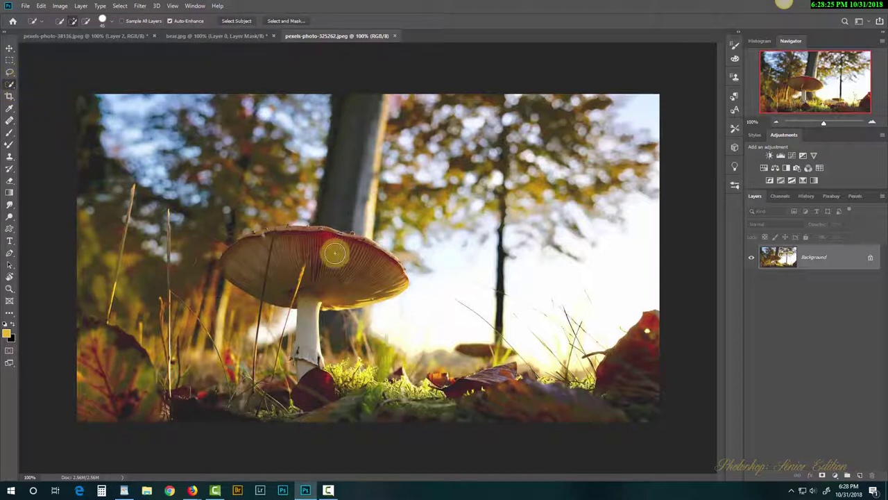
mouse_move(334, 253)
mouse_down()
mouse_move(282, 266)
mouse_move(357, 268)
mouse_move(264, 264)
mouse_move(326, 396)
mouse_move(343, 367)
mouse_move(351, 385)
mouse_move(374, 389)
mouse_move(367, 357)
mouse_move(285, 347)
mouse_move(233, 367)
mouse_move(275, 279)
mouse_up()
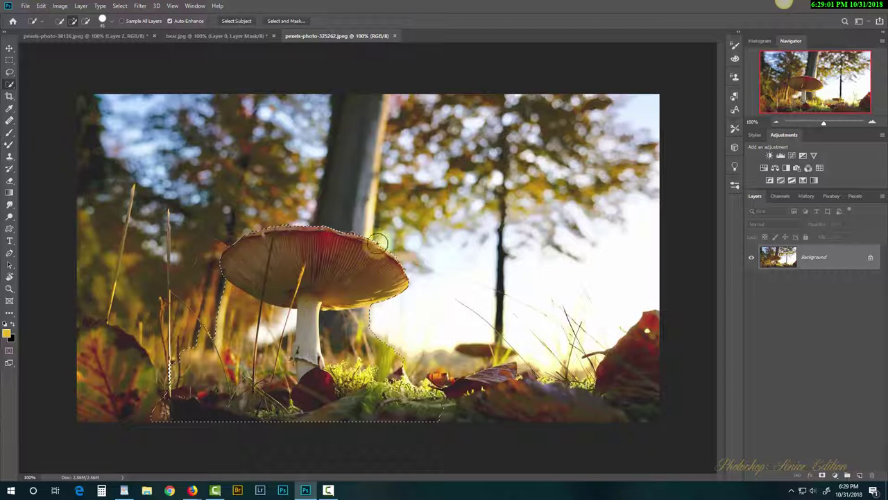
click(10, 72)
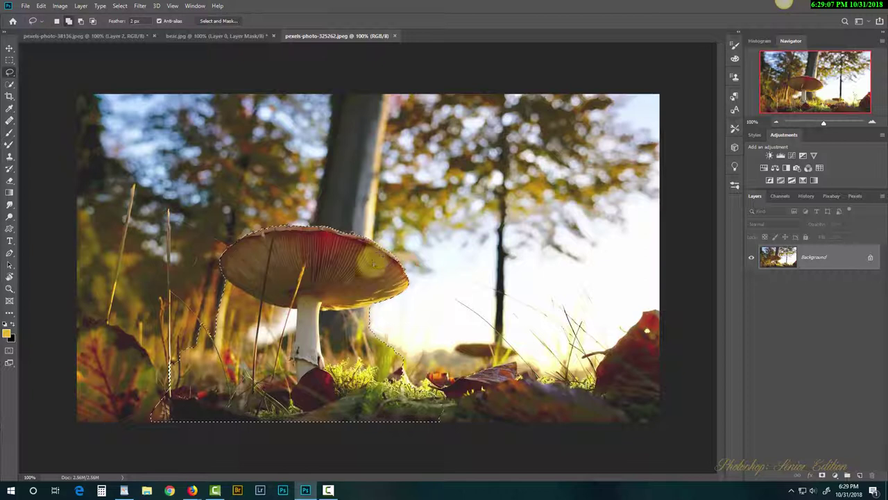
mouse_move(378, 257)
mouse_down()
mouse_move(342, 220)
mouse_move(357, 226)
mouse_move(307, 222)
mouse_up()
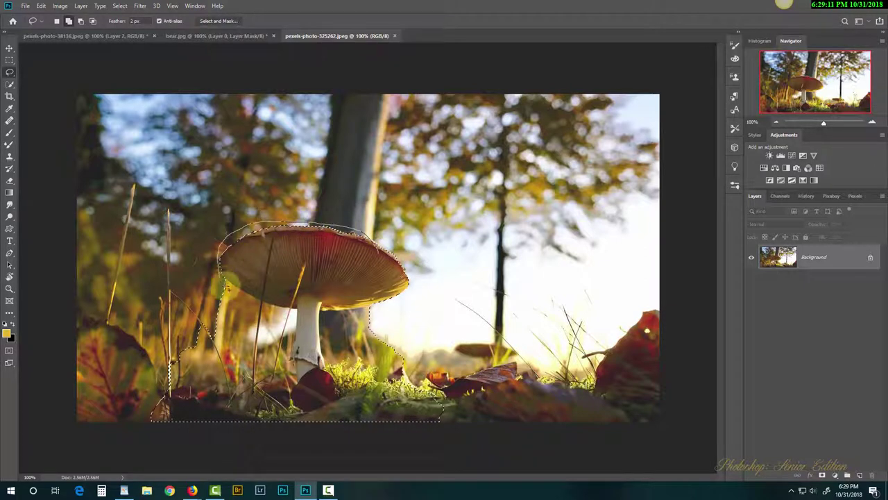
drag(349, 224, 392, 249)
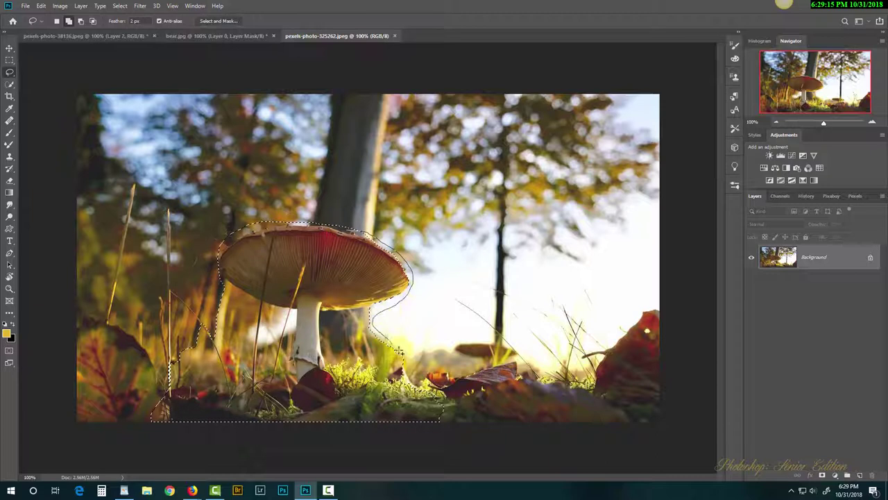
mouse_move(437, 366)
mouse_down()
mouse_move(458, 406)
mouse_move(451, 430)
mouse_up()
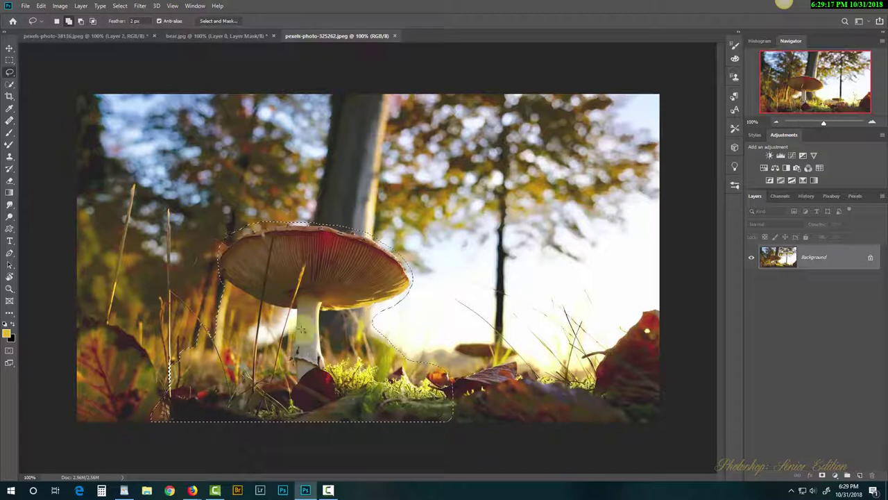
mouse_move(245, 233)
mouse_down()
mouse_move(165, 321)
mouse_move(160, 383)
mouse_move(172, 425)
mouse_move(268, 417)
mouse_up()
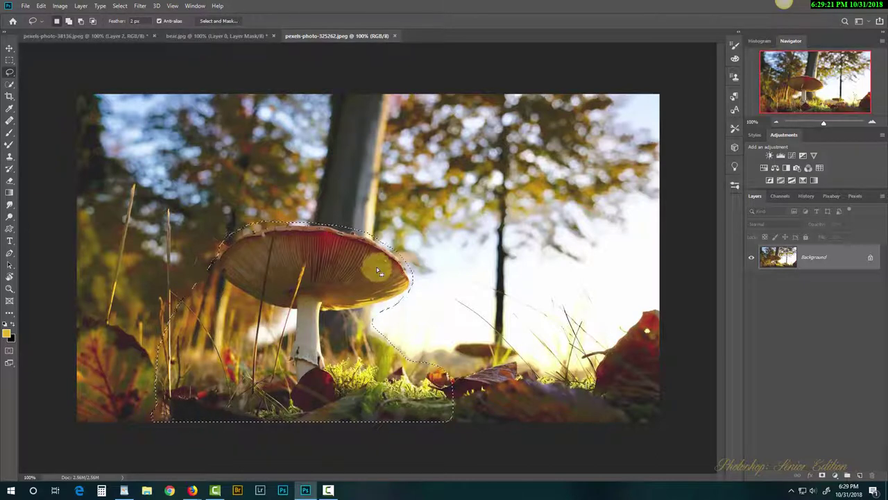
- Paste the copied mushroom into the forest composite as a new layer and add a layer mask to it
click(97, 37)
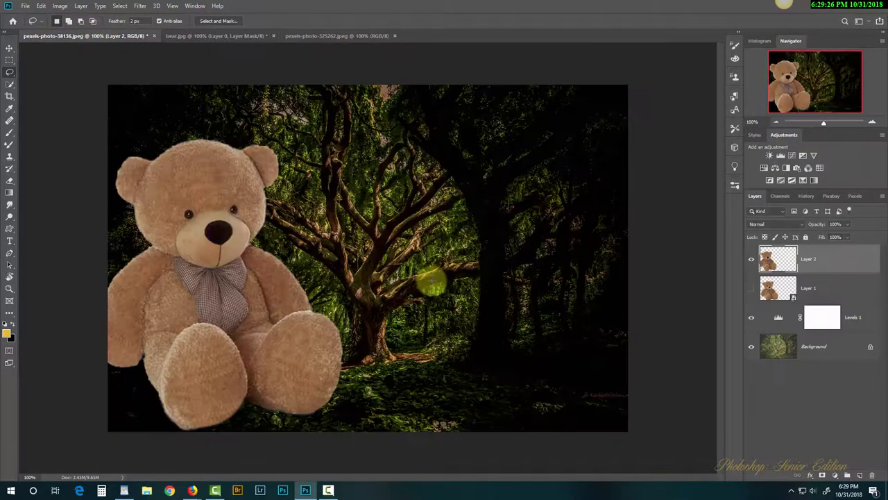
key(ctrl+v)
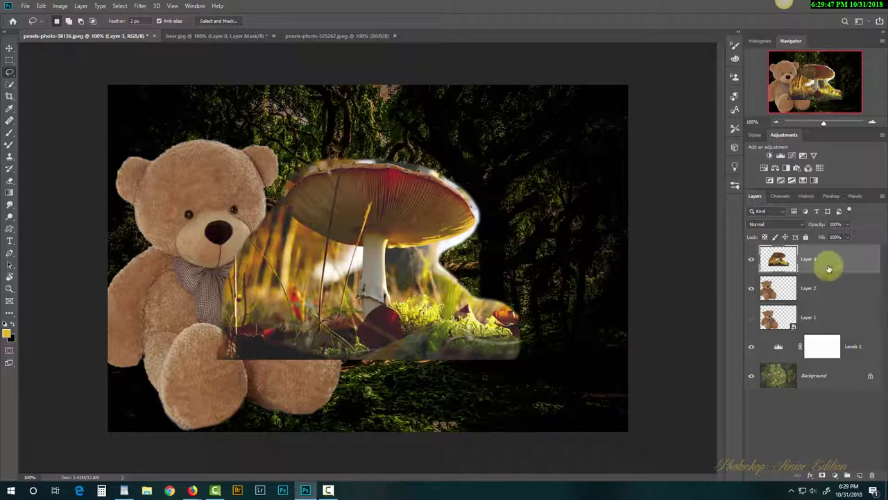
click(821, 478)
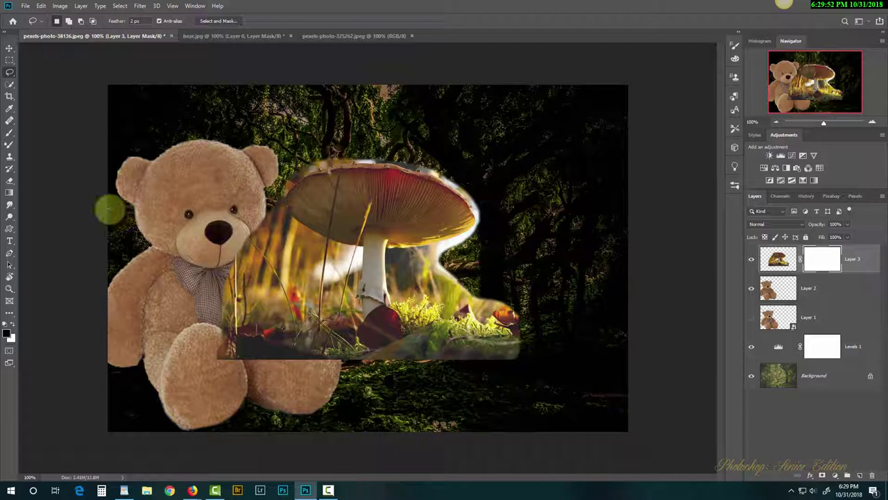
- Set up a black 15 px brush with 74% hardness and 100% opacity for masking the fringe around the mushroom cap
click(9, 136)
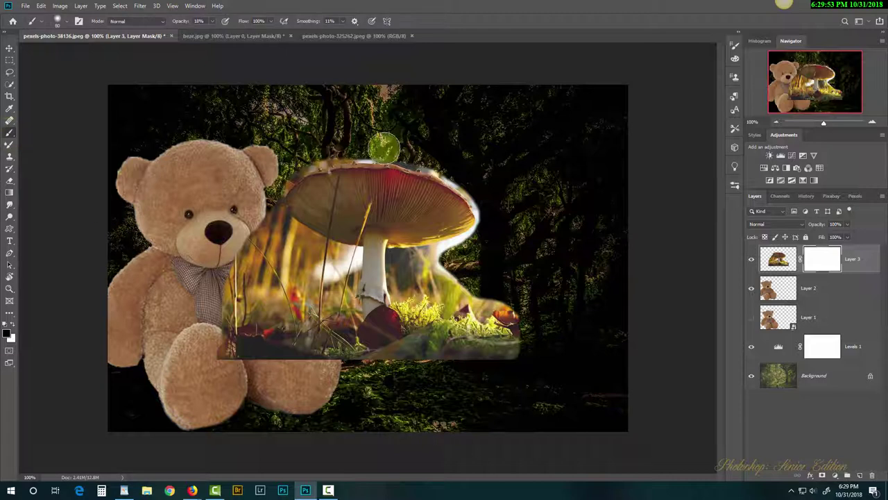
scroll(406, 156, up, 2)
scroll(413, 169, up, 2)
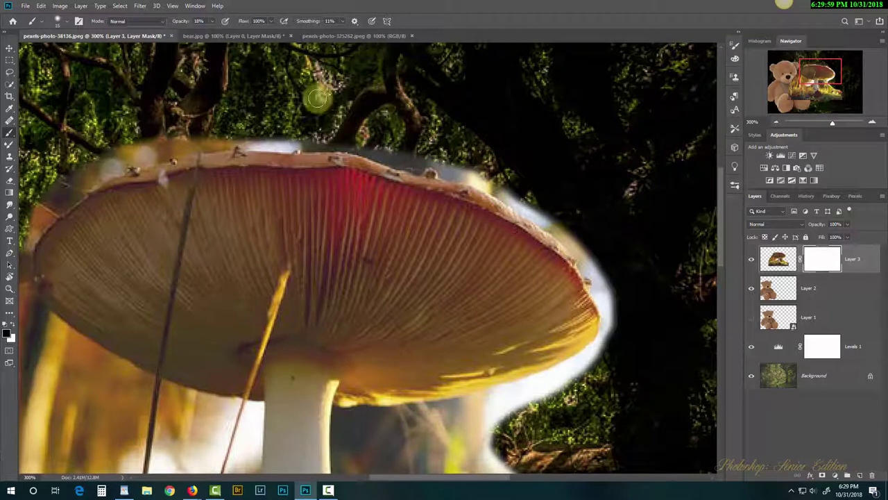
click(64, 23)
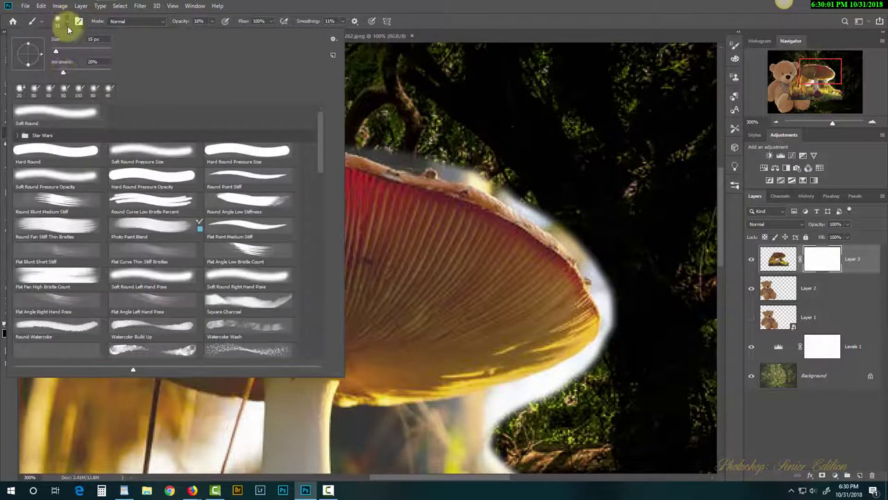
drag(65, 75, 96, 78)
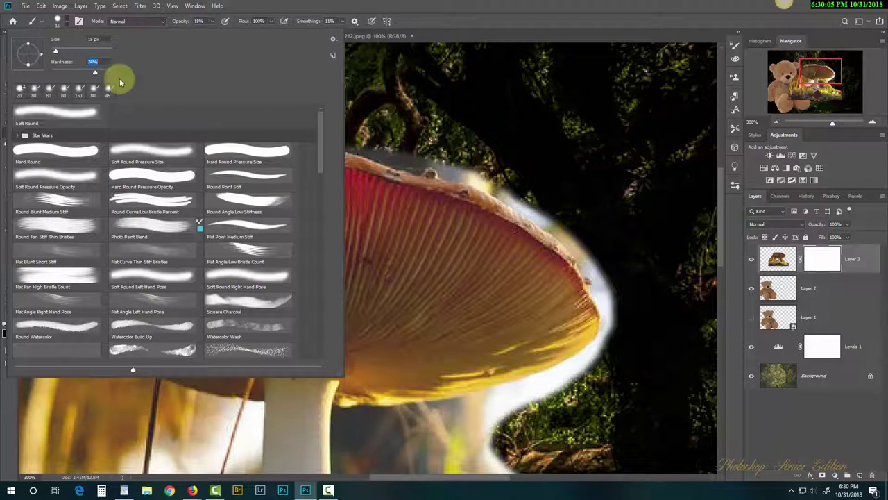
key(Return)
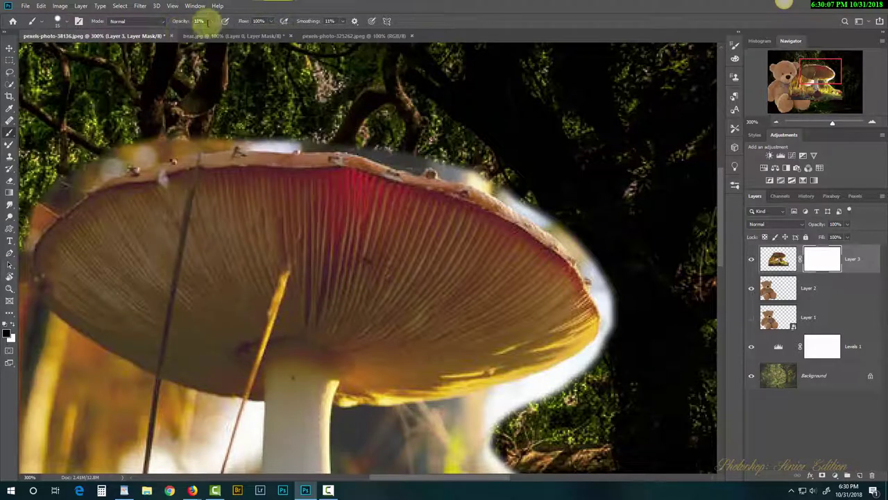
drag(212, 21, 284, 31)
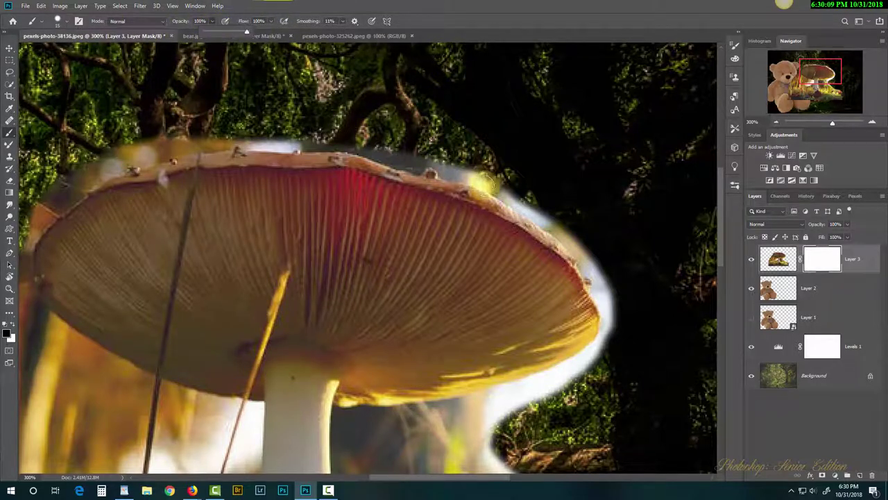
- Mask out the leftover background fringe around the right edge and along the upper rim of the mushroom cap
mouse_move(456, 171)
mouse_down()
mouse_move(522, 200)
mouse_move(588, 256)
mouse_up()
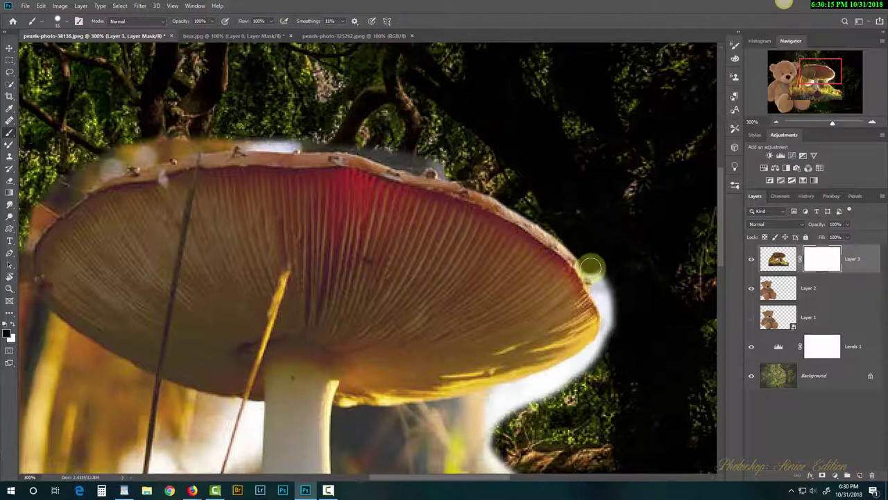
drag(600, 289, 617, 367)
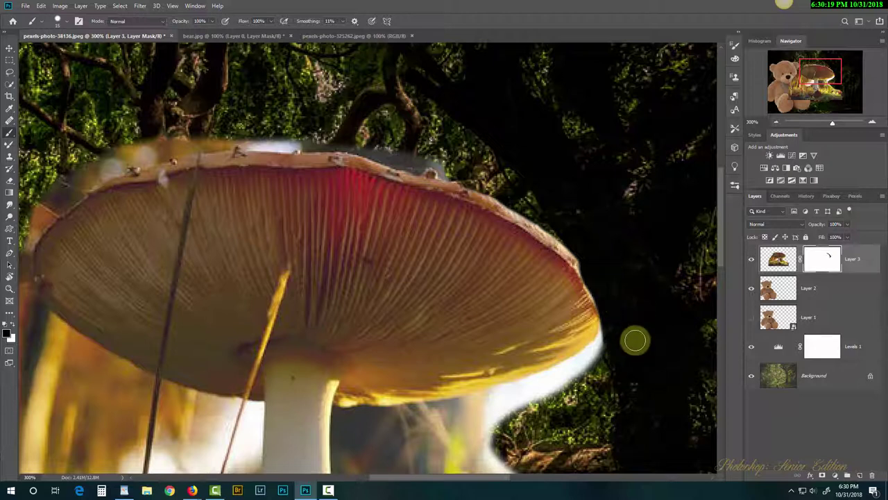
mouse_move(598, 290)
mouse_down()
mouse_move(608, 360)
mouse_move(610, 327)
mouse_move(583, 369)
mouse_move(574, 370)
mouse_move(607, 345)
mouse_move(546, 385)
mouse_move(517, 391)
mouse_move(542, 389)
mouse_up()
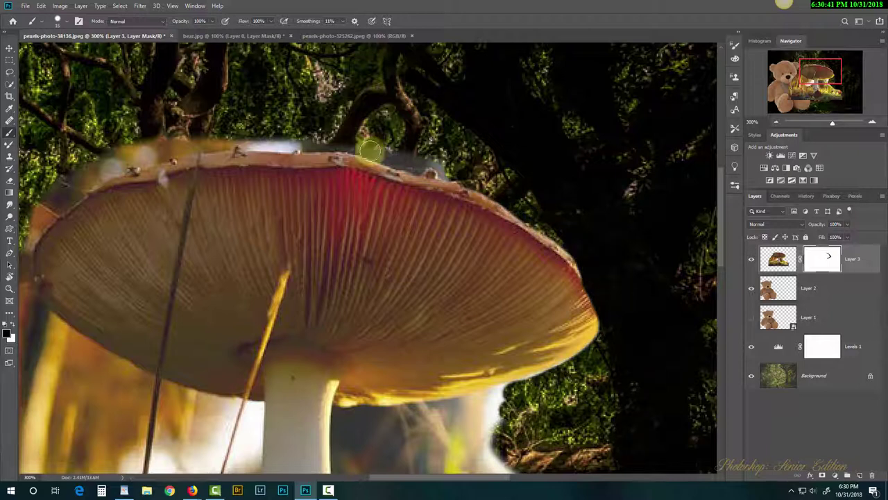
mouse_move(448, 169)
mouse_down()
mouse_move(354, 144)
mouse_move(240, 140)
mouse_move(96, 168)
mouse_move(153, 157)
mouse_move(177, 134)
mouse_move(109, 138)
mouse_move(82, 151)
mouse_up()
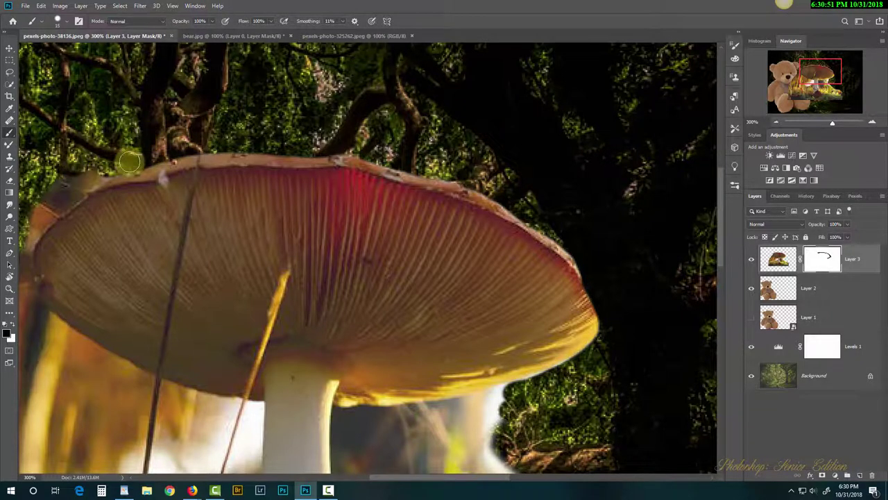
- Mask the fringe around the cap's left edge, and hide the bear, Levels 1 and Background layers to isolate the mushroom
mouse_move(131, 167)
mouse_down()
mouse_move(365, 180)
mouse_move(377, 165)
mouse_move(315, 194)
mouse_move(268, 248)
mouse_move(271, 229)
mouse_up()
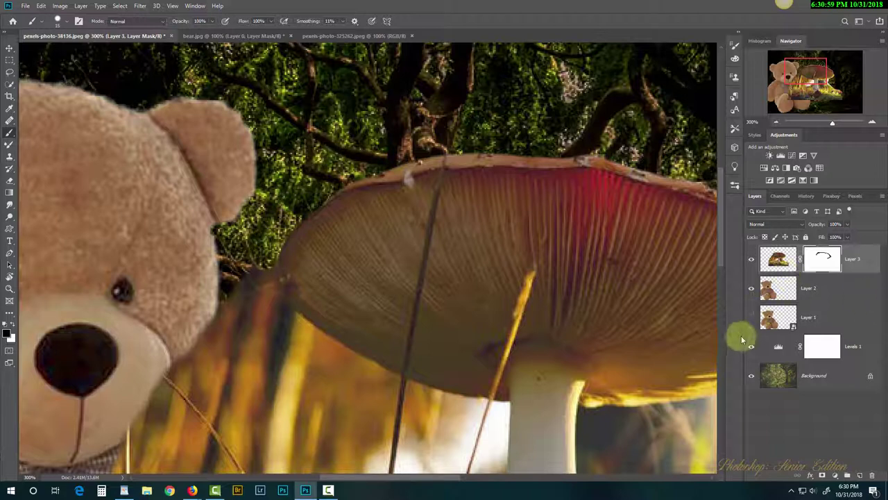
click(751, 288)
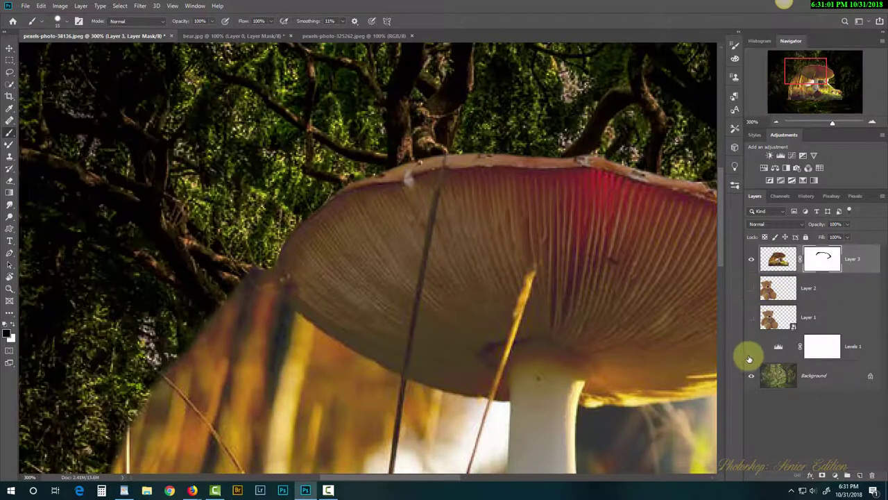
click(751, 375)
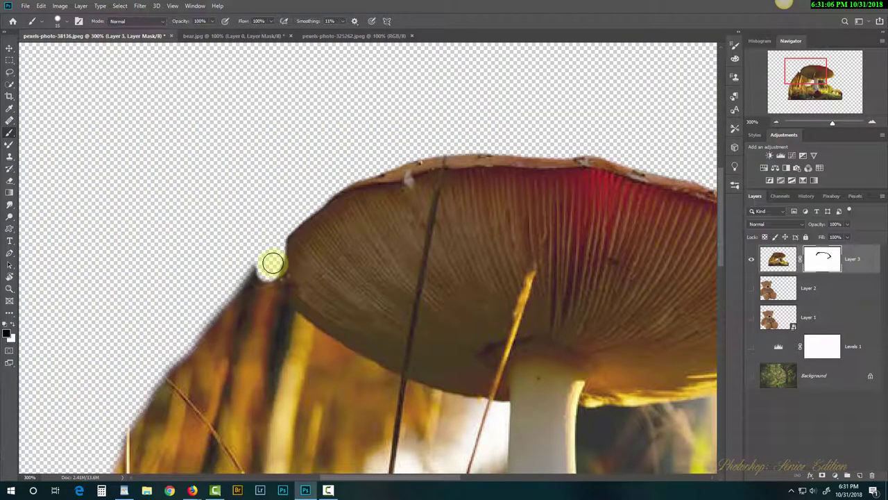
key(ctrl+2)
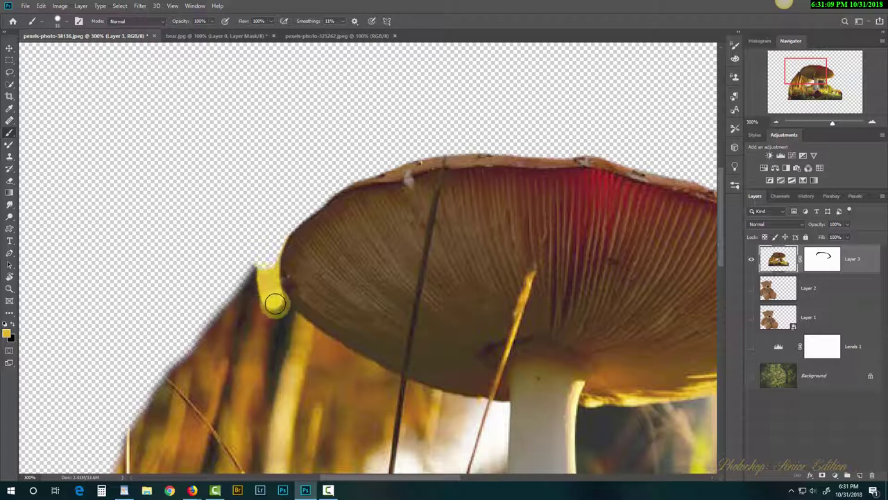
mouse_move(275, 303)
mouse_down()
mouse_move(350, 362)
mouse_move(417, 390)
mouse_up()
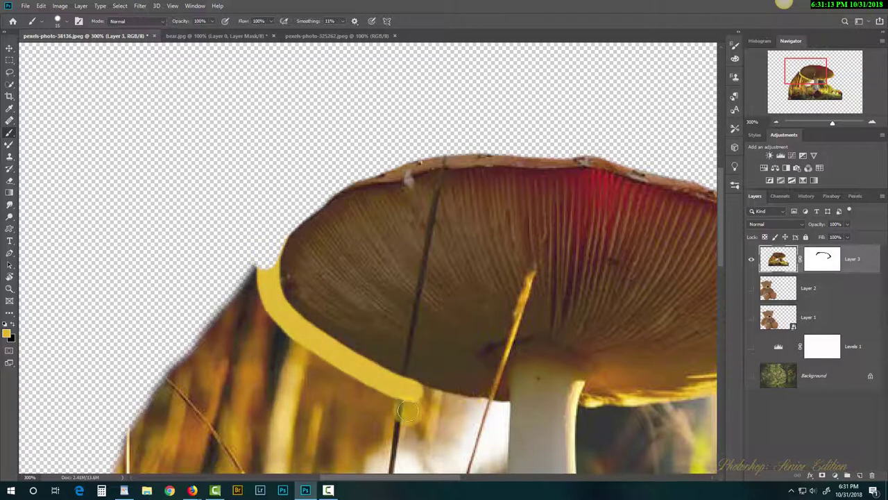
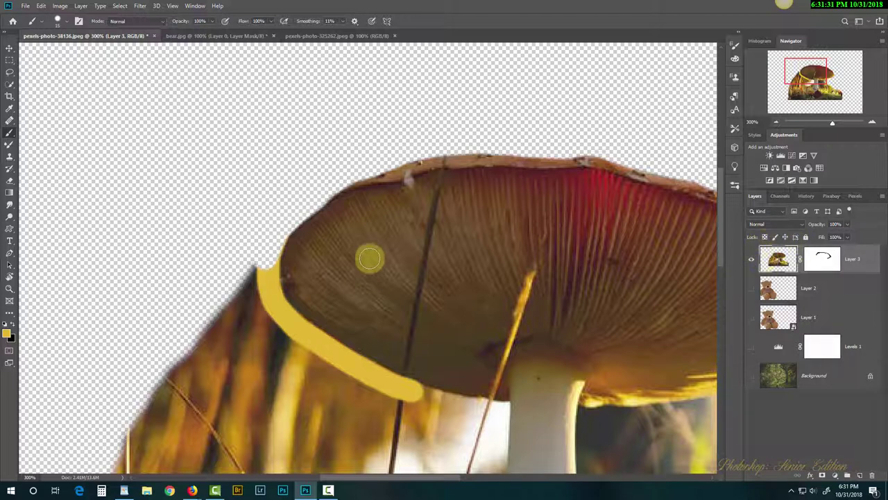
drag(393, 171, 416, 238)
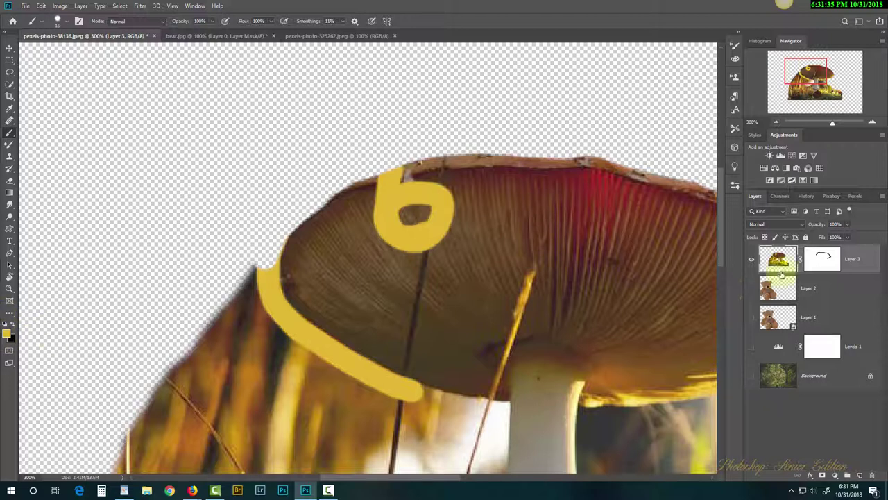
click(821, 258)
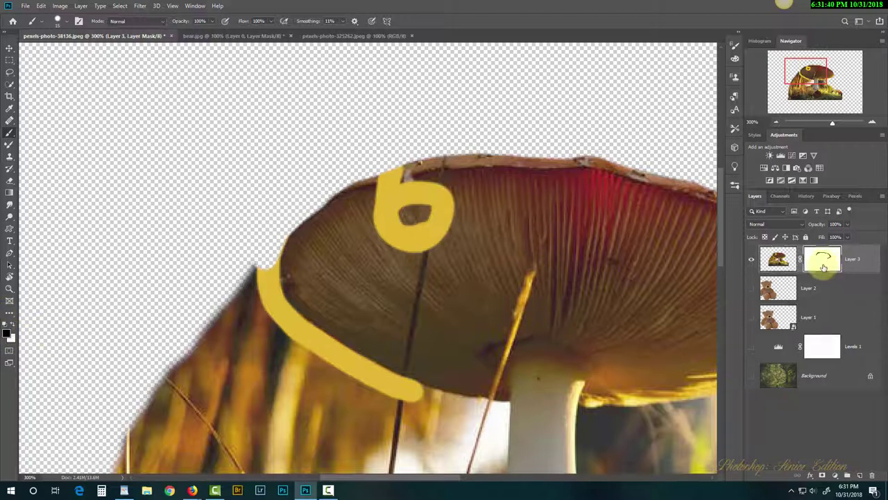
key(ctrl+alt+z)
key(ctrl+alt+z)
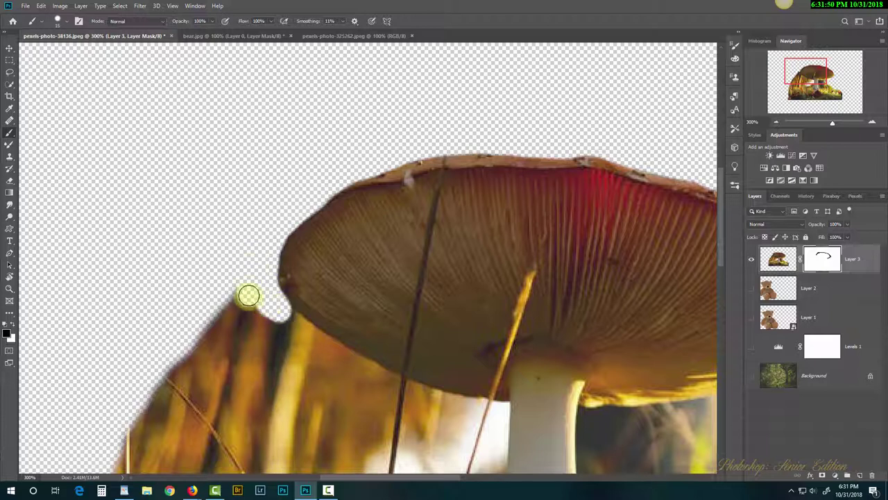
- Show the forest background layer again and move the mushroom down so its ground runs off the photo's lower edge
scroll(278, 259, down, 3)
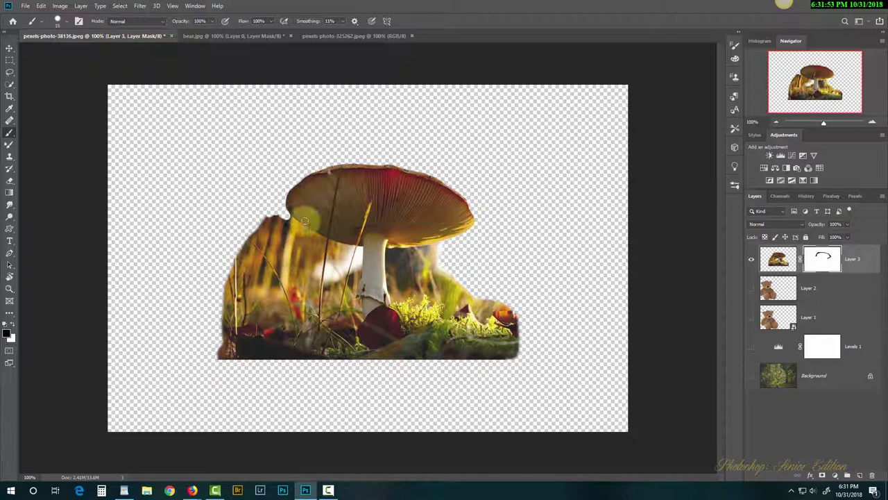
click(750, 377)
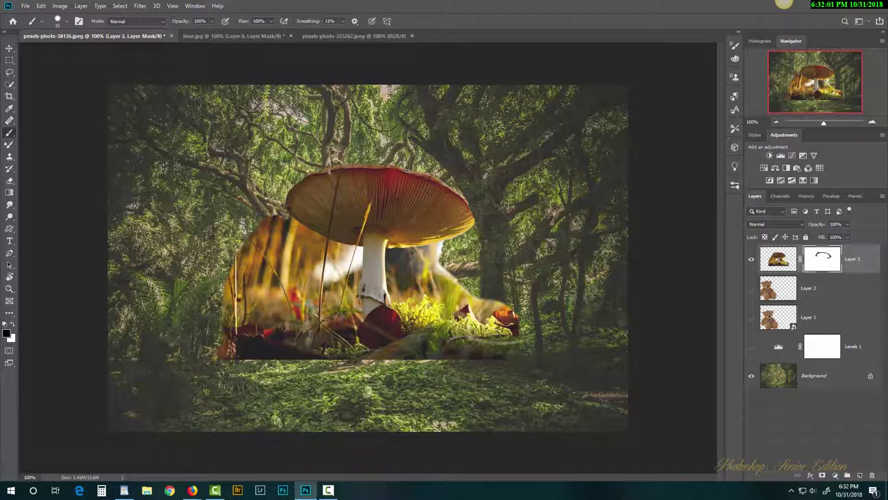
key(v)
mouse_move(414, 305)
mouse_down()
mouse_move(430, 393)
mouse_move(401, 406)
mouse_move(429, 393)
mouse_up()
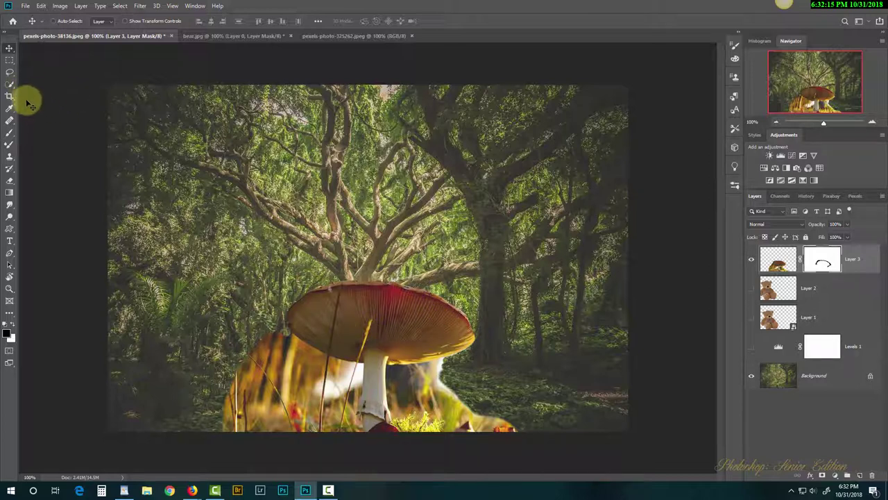
- Set up the mask brush with 23% opacity and 0% hardness for gradual blending
click(11, 133)
click(211, 22)
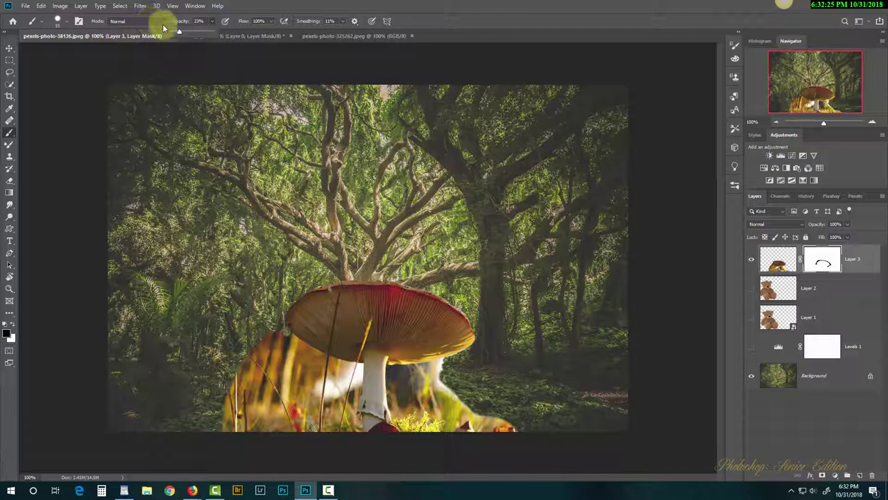
click(59, 21)
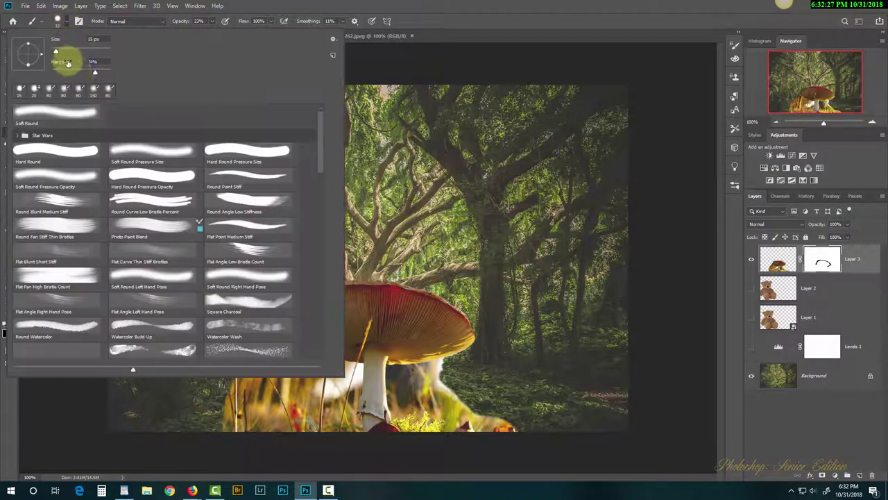
mouse_move(75, 72)
mouse_down()
mouse_move(89, 78)
mouse_move(30, 70)
mouse_up()
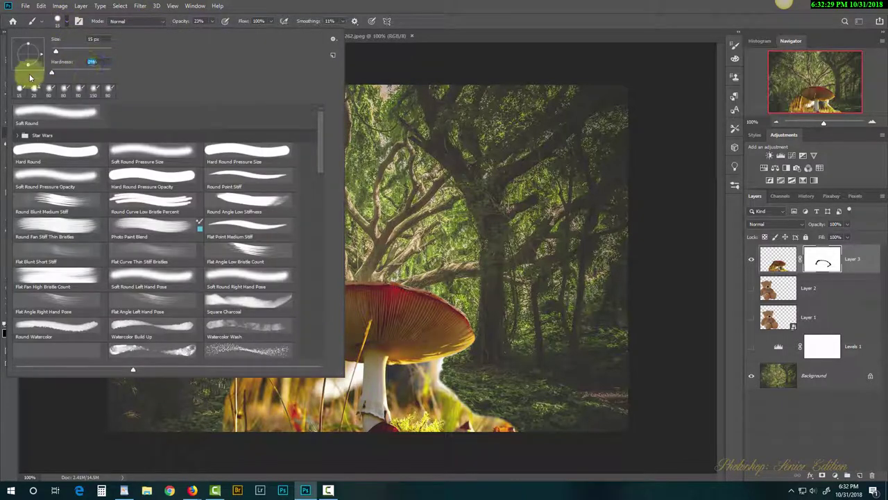
click(381, 14)
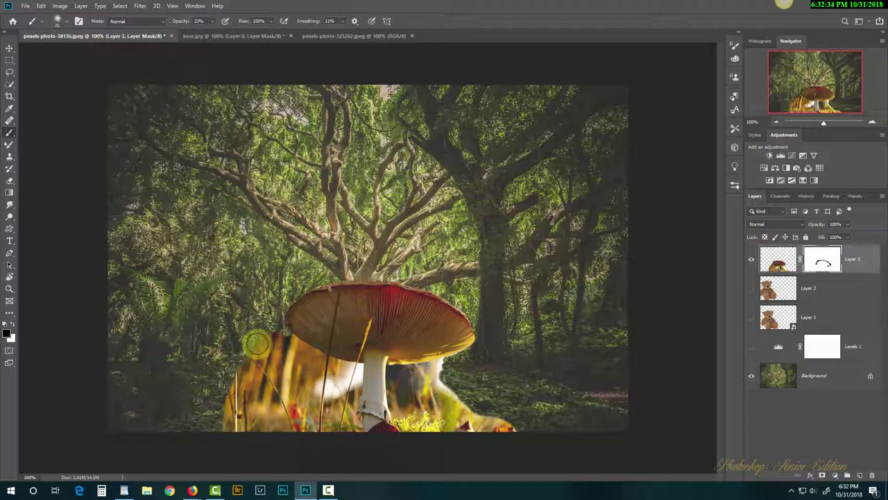
- Fade out the golden background under the cap on both sides of the stem, enlarging the soft black brush to 70 px
mouse_move(258, 340)
mouse_down()
mouse_move(219, 398)
mouse_move(260, 348)
mouse_move(242, 396)
mouse_move(250, 367)
mouse_move(225, 403)
mouse_move(257, 346)
mouse_move(222, 371)
mouse_move(258, 327)
mouse_move(245, 370)
mouse_move(265, 318)
mouse_move(259, 364)
mouse_move(206, 380)
mouse_move(195, 398)
mouse_move(242, 384)
mouse_move(228, 407)
mouse_move(243, 407)
mouse_move(286, 345)
mouse_move(367, 392)
mouse_move(351, 397)
mouse_move(456, 392)
mouse_move(448, 385)
mouse_move(489, 406)
mouse_move(478, 407)
mouse_move(513, 412)
mouse_move(482, 406)
mouse_move(510, 407)
mouse_move(486, 392)
mouse_move(480, 405)
mouse_move(457, 389)
mouse_move(451, 398)
mouse_move(458, 387)
mouse_move(449, 387)
mouse_move(456, 376)
mouse_move(446, 374)
mouse_move(415, 385)
mouse_move(446, 400)
mouse_move(431, 399)
mouse_move(436, 388)
mouse_move(405, 382)
mouse_move(425, 394)
mouse_move(412, 405)
mouse_move(458, 394)
mouse_move(424, 385)
mouse_move(412, 405)
mouse_move(425, 384)
mouse_move(436, 390)
mouse_move(456, 367)
mouse_move(451, 361)
mouse_move(401, 387)
mouse_up()
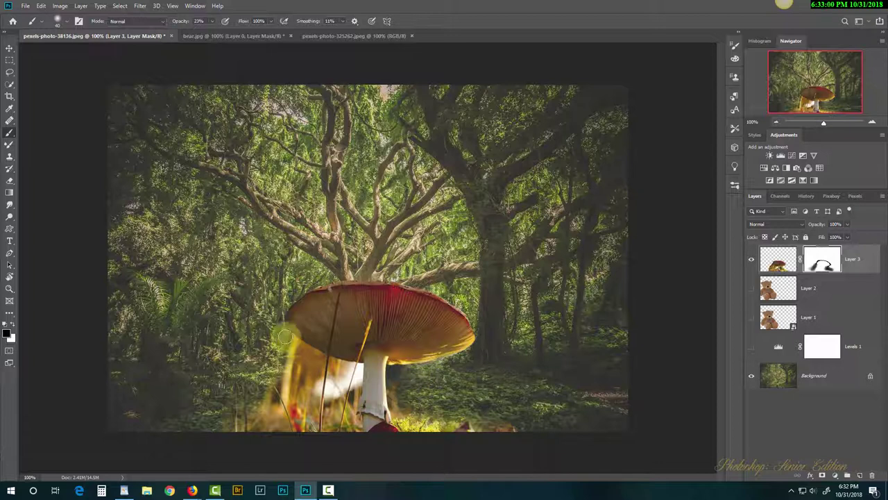
mouse_move(300, 345)
mouse_down()
mouse_move(311, 367)
mouse_move(306, 382)
mouse_move(305, 367)
mouse_move(299, 373)
mouse_move(295, 395)
mouse_move(275, 388)
mouse_move(263, 417)
mouse_move(263, 408)
mouse_move(230, 407)
mouse_move(218, 427)
mouse_move(332, 416)
mouse_move(340, 407)
mouse_move(287, 335)
mouse_move(297, 345)
mouse_move(284, 389)
mouse_move(283, 340)
mouse_move(300, 354)
mouse_up()
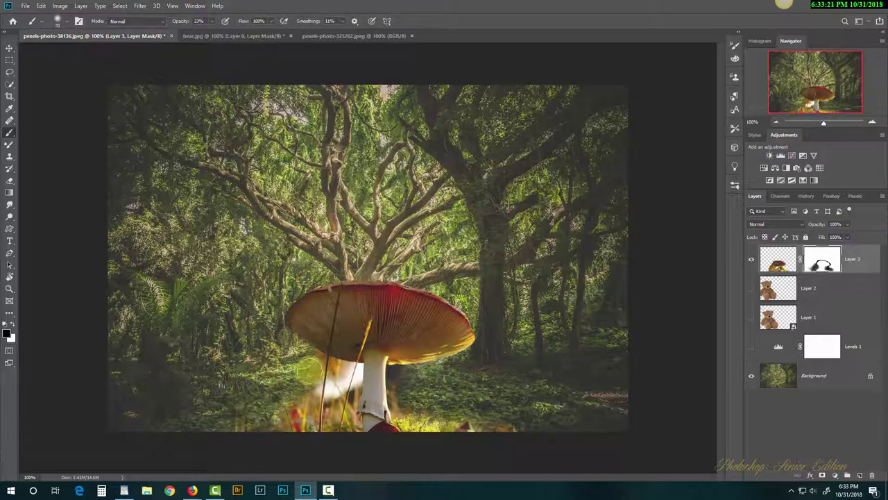
mouse_move(305, 372)
mouse_down()
mouse_move(341, 388)
mouse_move(339, 372)
mouse_move(337, 387)
mouse_move(344, 376)
mouse_move(333, 385)
mouse_move(337, 396)
mouse_move(338, 387)
mouse_move(311, 370)
mouse_move(306, 385)
mouse_move(339, 370)
mouse_move(376, 414)
mouse_move(335, 373)
mouse_up()
- Mask the dark patch beside the stem's right edge and the remaining haze among the grass to its left
scroll(334, 366, up, 3)
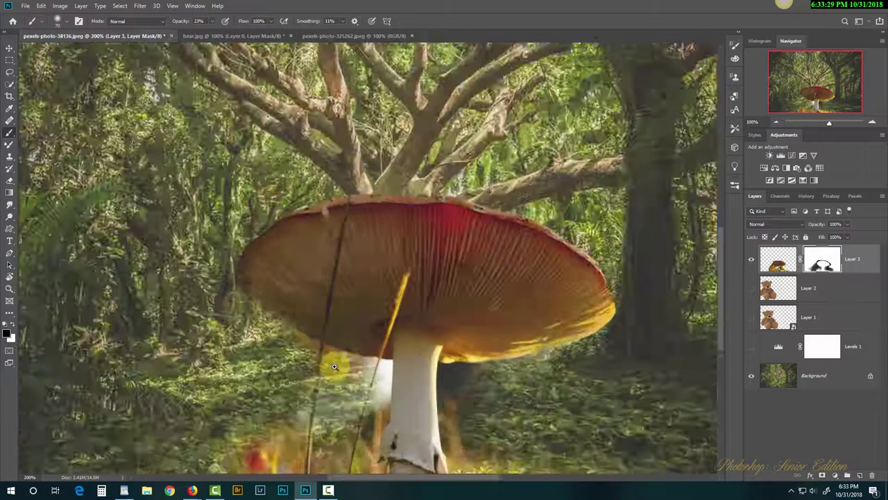
drag(571, 416, 429, 289)
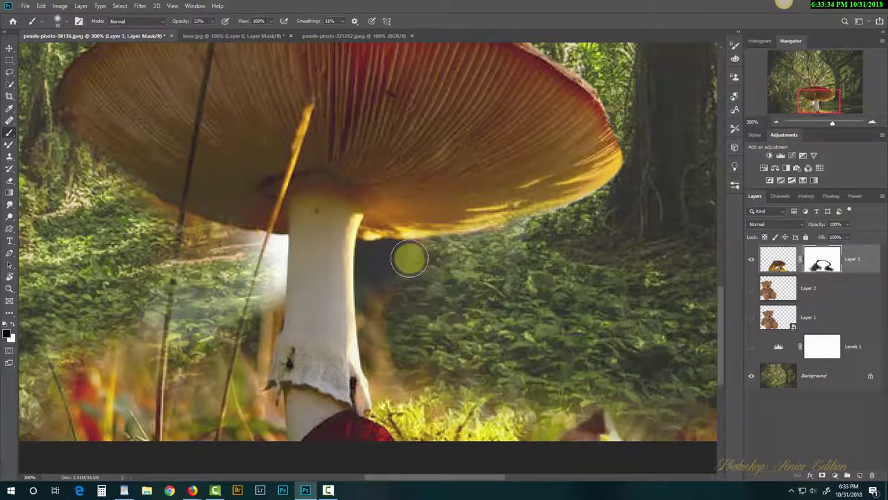
mouse_move(380, 258)
mouse_down()
mouse_move(381, 354)
mouse_move(382, 297)
mouse_move(396, 358)
mouse_move(379, 320)
mouse_move(407, 346)
mouse_move(402, 269)
mouse_move(498, 261)
mouse_move(422, 260)
mouse_move(579, 240)
mouse_move(486, 256)
mouse_move(593, 225)
mouse_move(604, 209)
mouse_move(535, 252)
mouse_move(581, 250)
mouse_move(481, 280)
mouse_move(549, 246)
mouse_up()
mouse_move(195, 264)
mouse_down()
mouse_move(243, 247)
mouse_move(219, 272)
mouse_move(241, 252)
mouse_move(248, 338)
mouse_move(204, 327)
mouse_move(196, 306)
mouse_move(185, 321)
mouse_move(188, 349)
mouse_move(144, 315)
mouse_move(141, 322)
mouse_move(137, 308)
mouse_move(132, 330)
mouse_move(138, 294)
mouse_move(170, 298)
mouse_move(201, 276)
mouse_move(199, 391)
mouse_move(198, 380)
mouse_move(160, 371)
mouse_move(119, 330)
mouse_move(133, 355)
mouse_move(138, 333)
mouse_move(133, 349)
mouse_move(109, 348)
mouse_move(74, 352)
mouse_up()
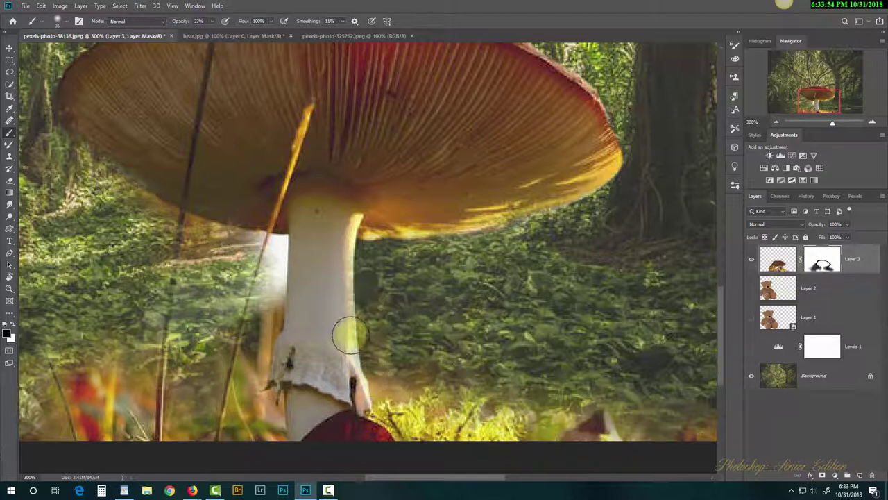
- Touch up the grass left of the stem in white, and mask the brown and bright strips along the stem's left edge in black
key(x)
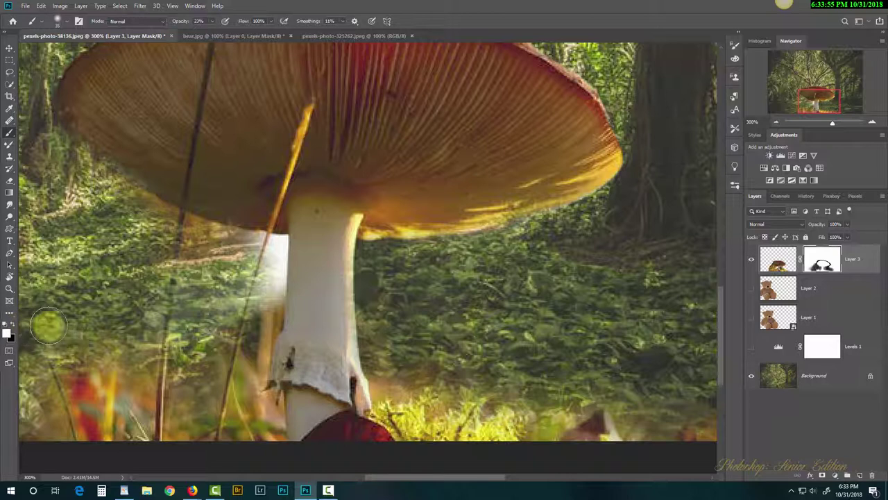
mouse_move(209, 336)
mouse_down()
mouse_move(197, 384)
mouse_move(213, 324)
mouse_move(197, 368)
mouse_move(158, 375)
mouse_move(147, 347)
mouse_move(136, 379)
mouse_up()
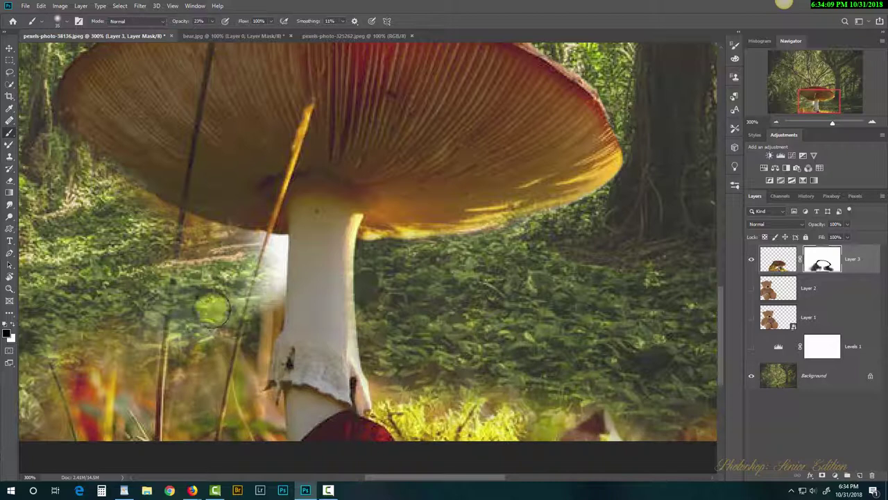
mouse_move(306, 343)
mouse_down()
mouse_move(276, 335)
mouse_move(275, 313)
mouse_move(265, 338)
mouse_move(272, 305)
mouse_move(264, 338)
mouse_move(270, 305)
mouse_move(275, 331)
mouse_move(276, 315)
mouse_move(261, 353)
mouse_move(259, 328)
mouse_move(261, 352)
mouse_move(270, 328)
mouse_move(262, 380)
mouse_move(256, 358)
mouse_up()
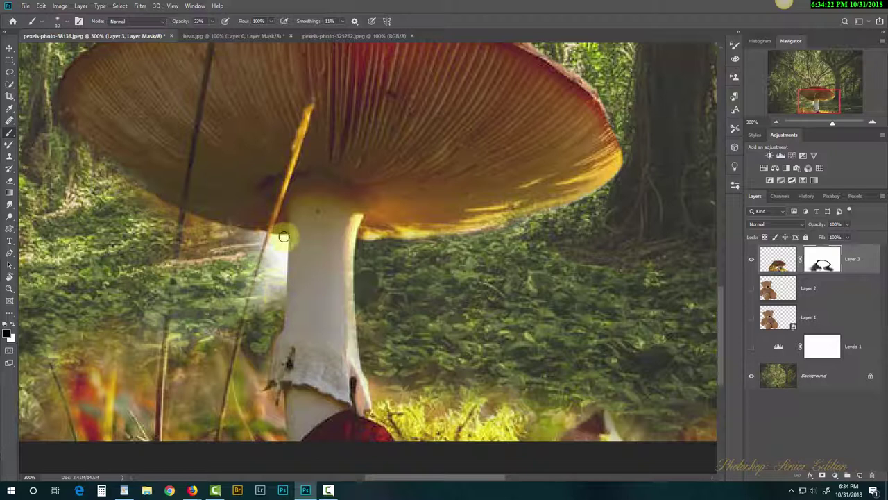
drag(284, 285, 286, 253)
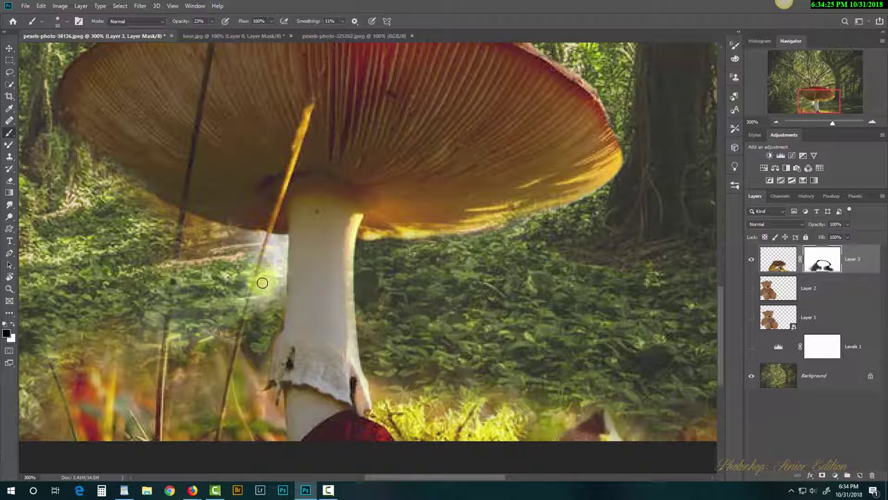
mouse_move(262, 282)
mouse_down()
mouse_move(274, 278)
mouse_move(271, 262)
mouse_move(272, 284)
mouse_up()
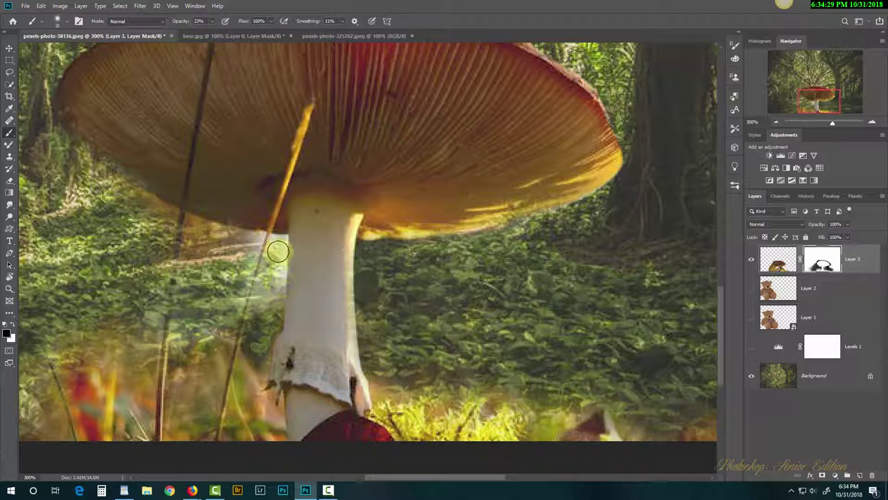
mouse_move(277, 251)
mouse_down()
mouse_move(261, 313)
mouse_move(260, 272)
mouse_up()
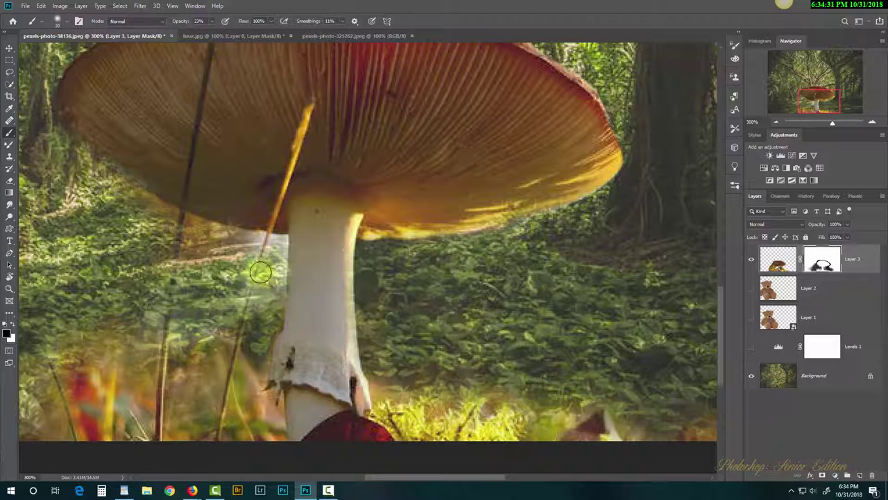
- Return to the Brush tool with a small 9 px tip for the bright gap between the cap, grass blade and stem
key(p)
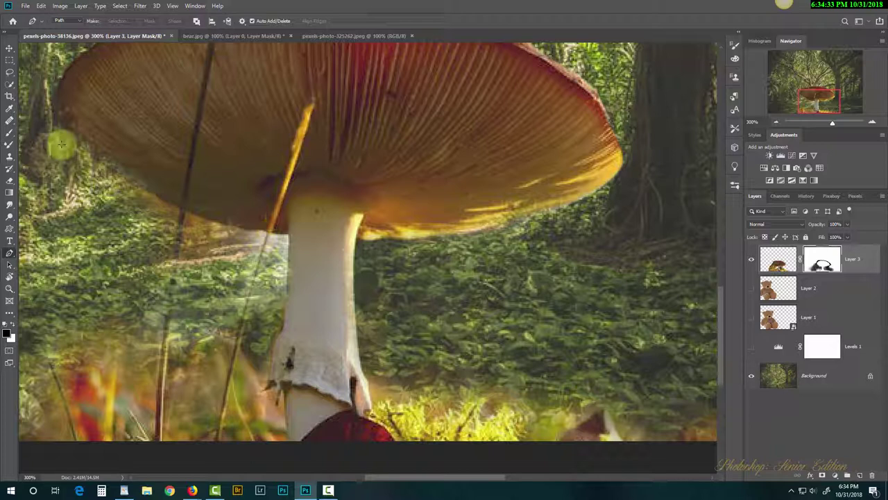
click(9, 132)
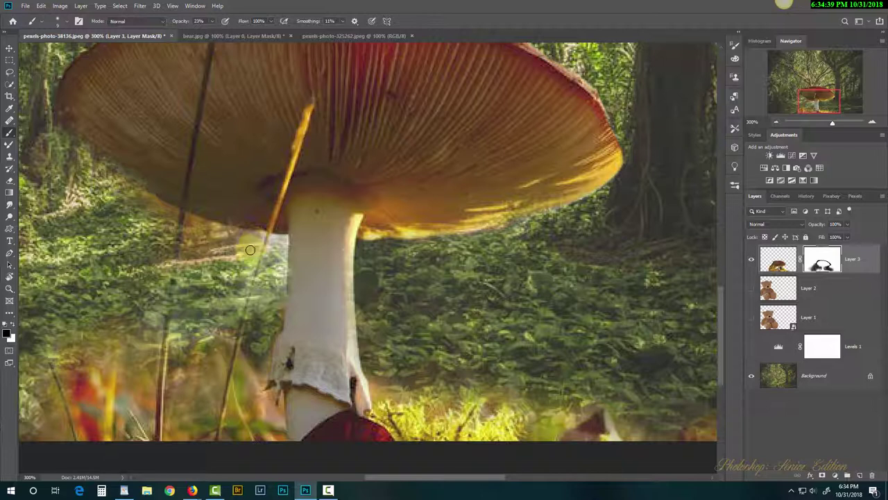
right_click(253, 237)
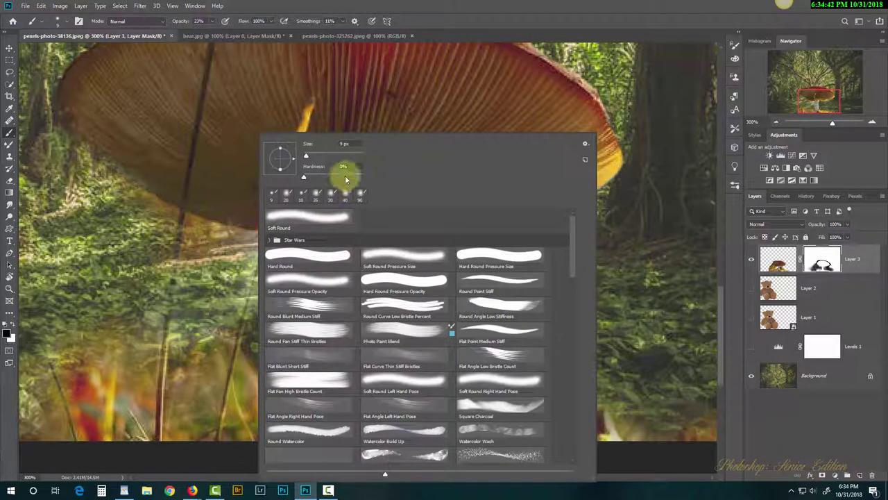
click(439, 25)
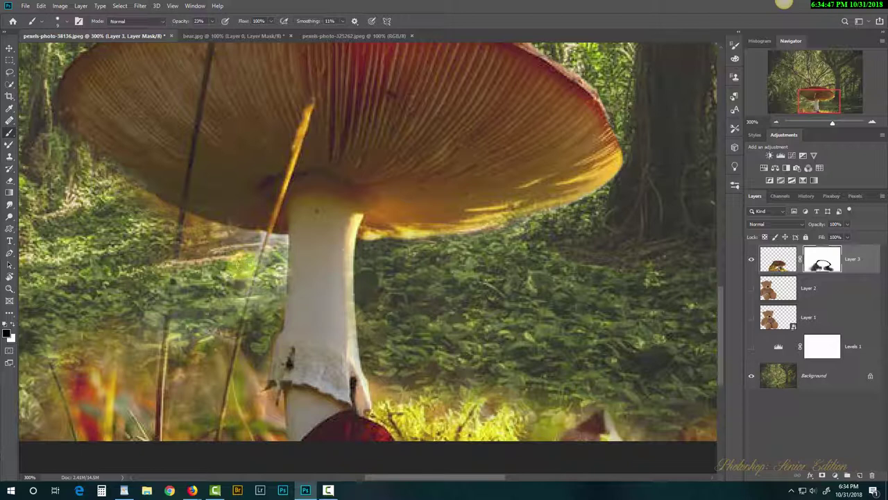
- Mask the bright gap under the cap beside the stem, the stem's left edge strip and the haze around the yellow grass blade
click(222, 236)
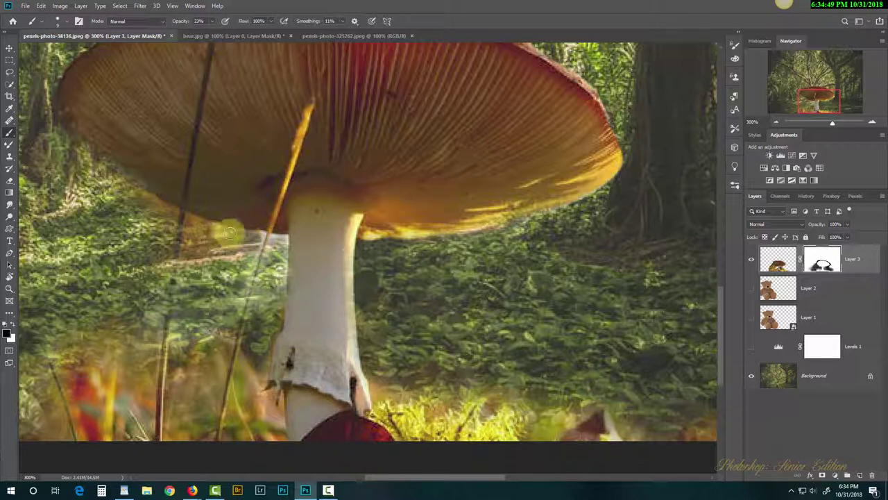
mouse_move(229, 234)
mouse_down()
mouse_move(197, 222)
mouse_move(194, 232)
mouse_move(213, 248)
mouse_move(282, 249)
mouse_up()
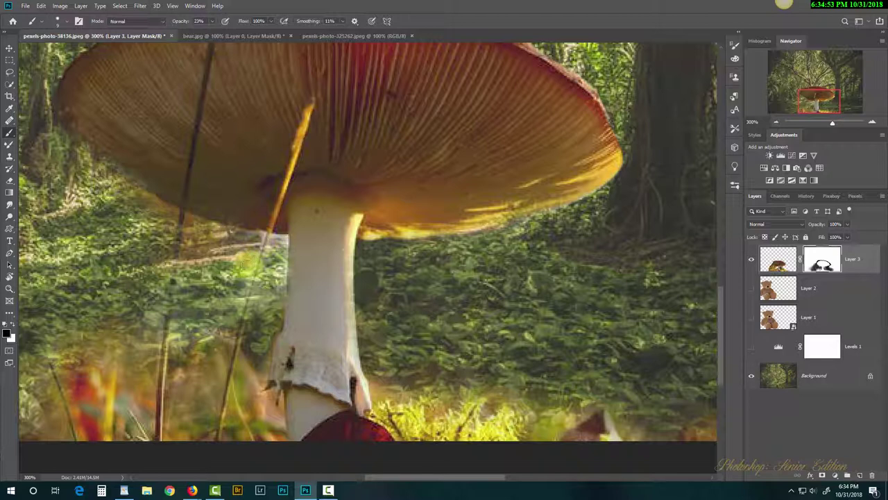
mouse_move(253, 240)
mouse_down()
mouse_move(201, 233)
mouse_move(297, 242)
mouse_up()
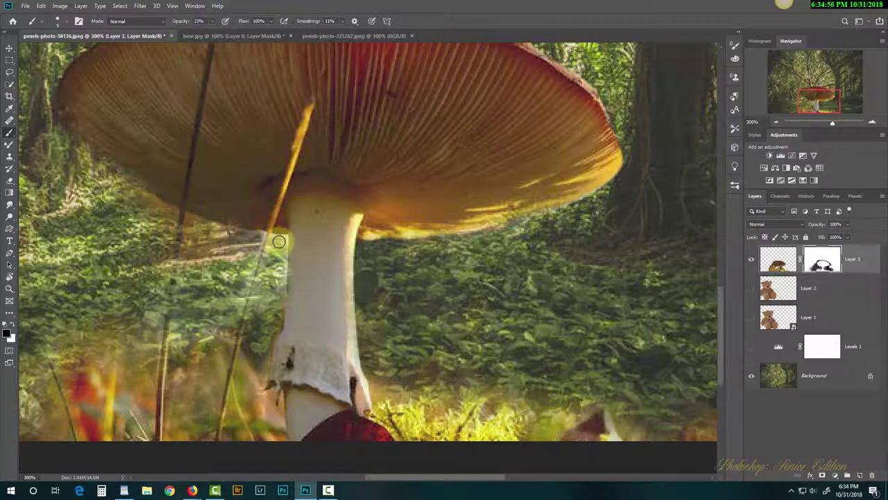
click(272, 239)
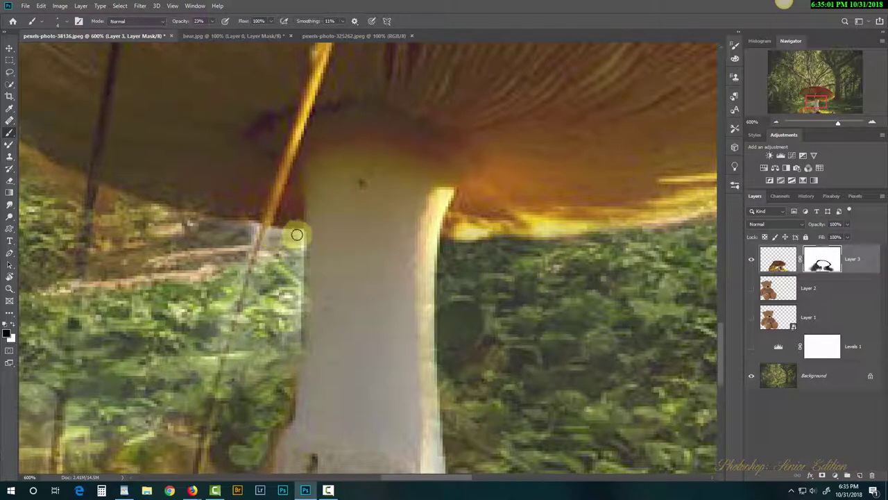
drag(300, 236, 296, 354)
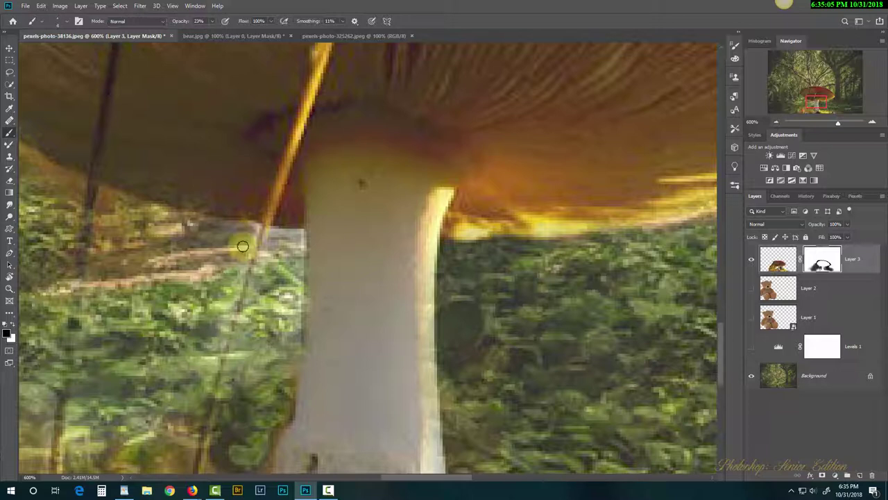
mouse_move(252, 231)
mouse_down()
mouse_move(225, 272)
mouse_move(264, 265)
mouse_move(249, 303)
mouse_move(271, 237)
mouse_move(287, 236)
mouse_move(267, 233)
mouse_move(301, 235)
mouse_move(245, 237)
mouse_move(254, 227)
mouse_move(230, 300)
mouse_up()
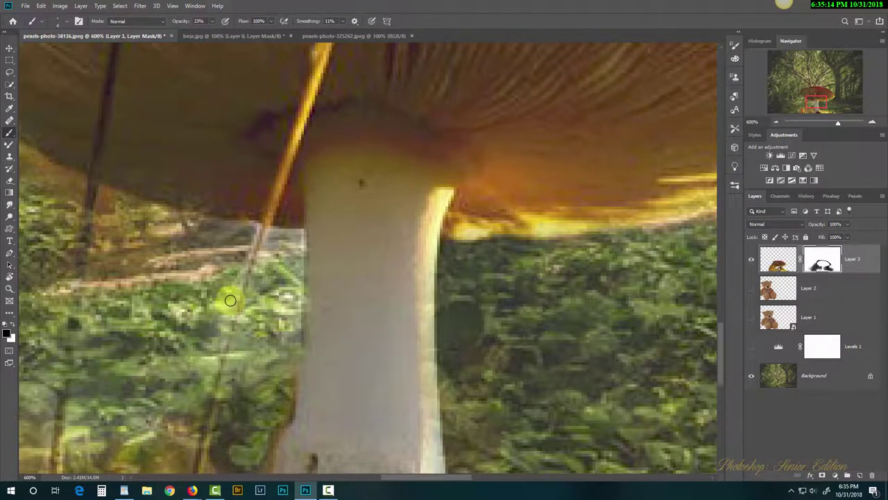
- Fade the red and orange grass near the image's lower edge, left of the stem, with a soft black 60 px brush
scroll(230, 300, down, 6)
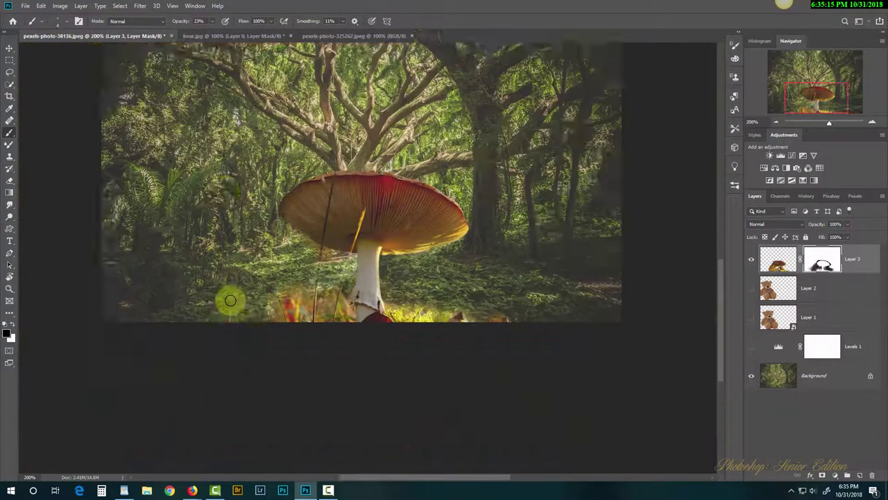
scroll(230, 299, down, 2)
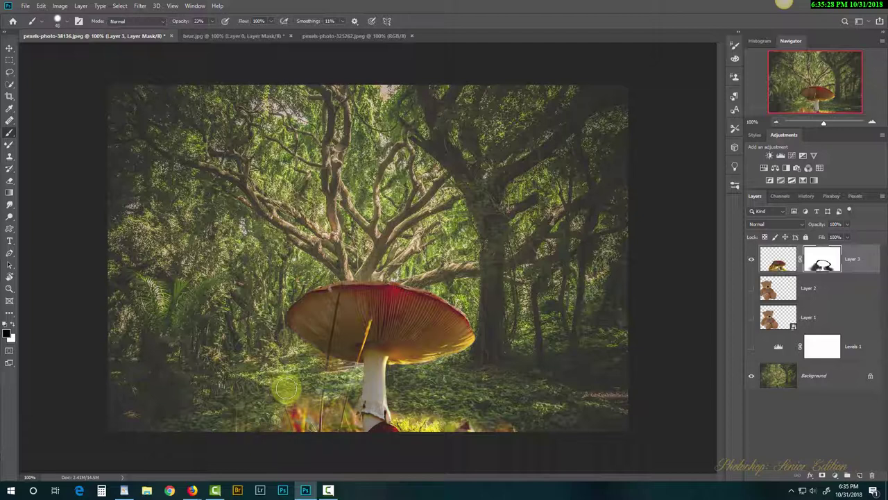
drag(287, 390, 299, 398)
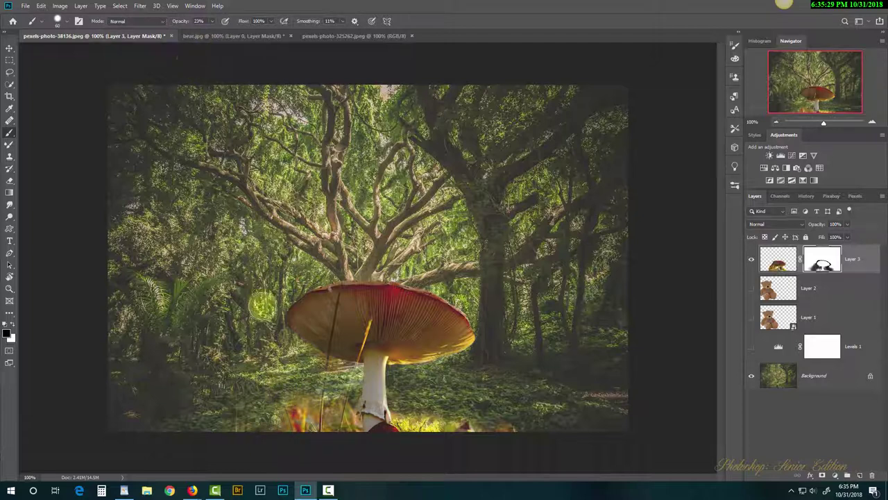
mouse_move(283, 414)
mouse_down()
mouse_move(302, 405)
mouse_move(272, 409)
mouse_up()
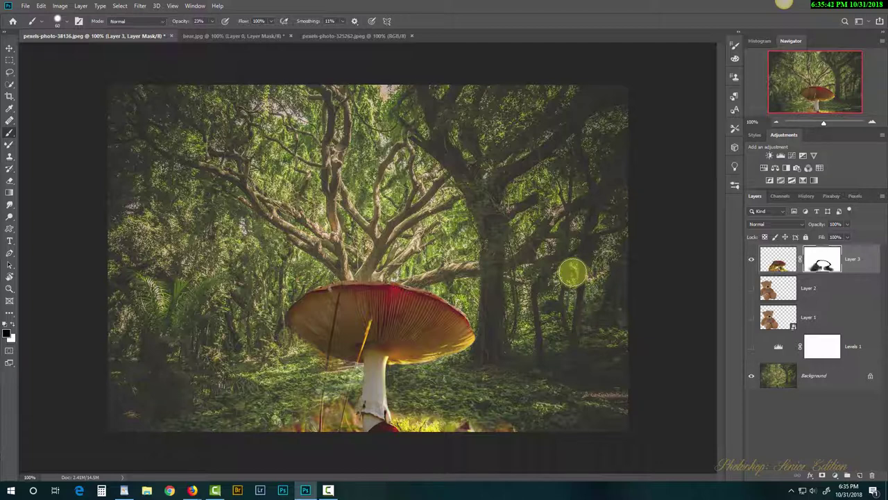
- Show the Levels 1 adjustment, mask the haze it exposes on the grass left of the mushroom, and check its Levels settings
click(751, 347)
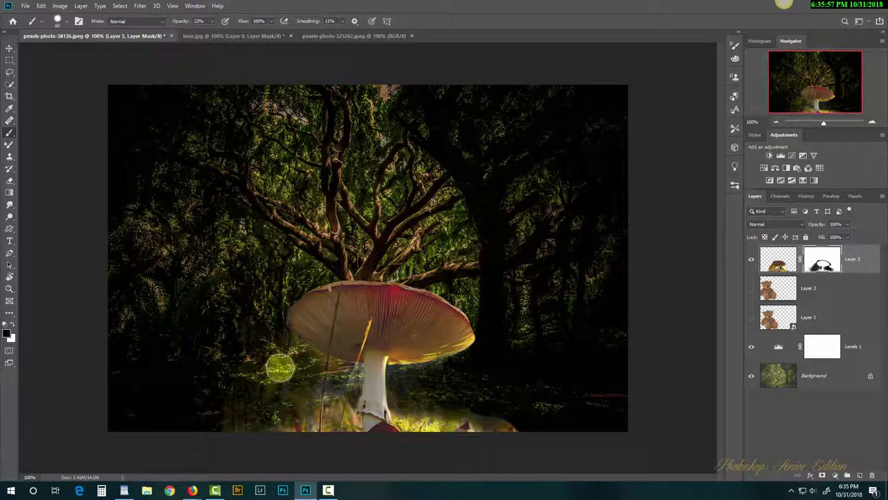
mouse_move(279, 368)
mouse_down()
mouse_move(195, 376)
mouse_move(226, 405)
mouse_move(236, 397)
mouse_move(201, 395)
mouse_move(174, 442)
mouse_move(246, 387)
mouse_move(215, 430)
mouse_move(264, 393)
mouse_move(265, 373)
mouse_move(264, 404)
mouse_move(278, 394)
mouse_move(266, 380)
mouse_move(250, 382)
mouse_move(257, 406)
mouse_move(248, 396)
mouse_move(322, 377)
mouse_move(277, 386)
mouse_up()
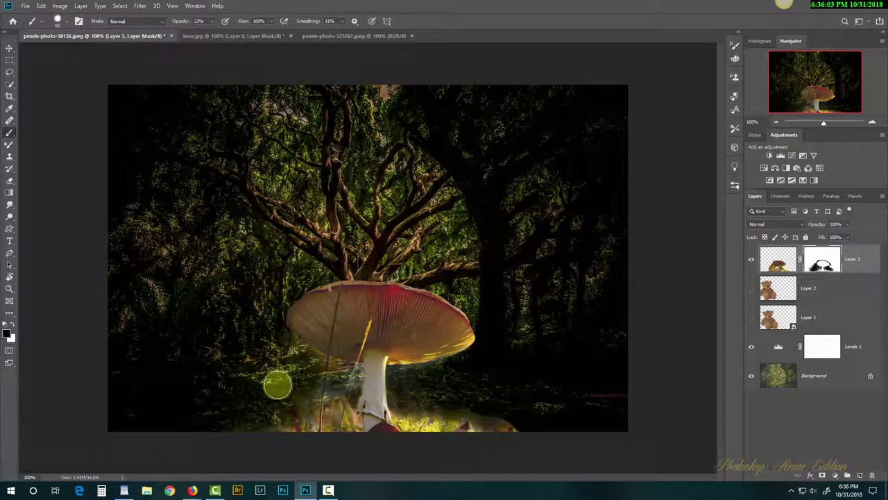
double_click(778, 347)
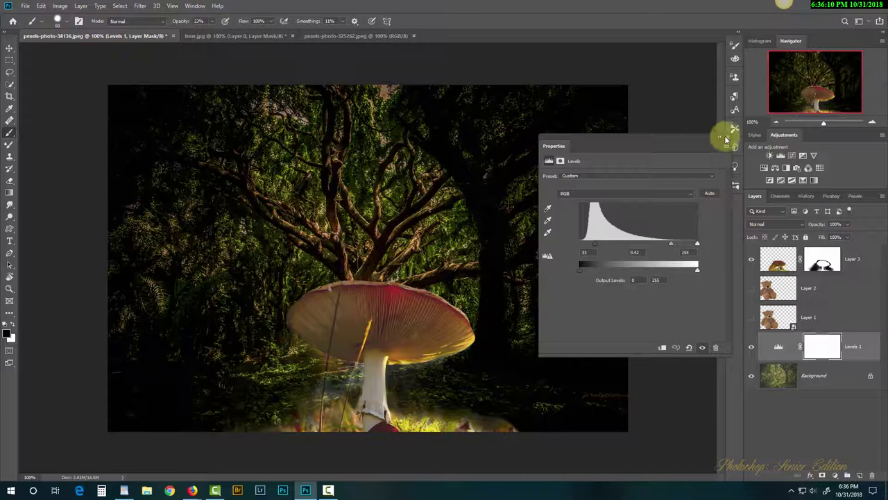
click(730, 137)
- Add a new Levels adjustment directly above the mushroom layer, try different midtones, and clip it to that layer
click(777, 265)
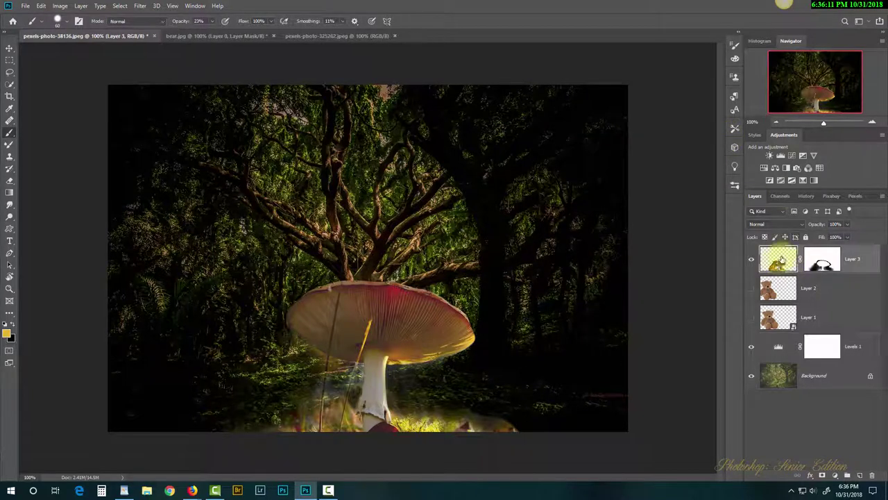
click(780, 156)
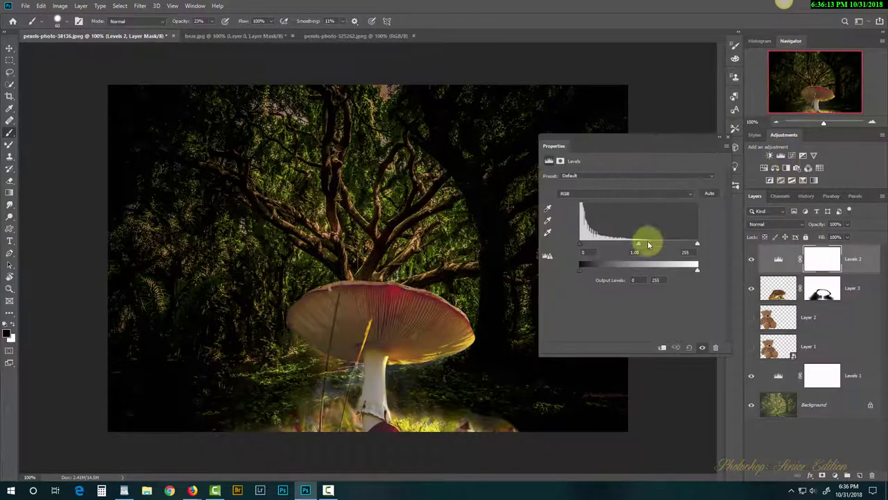
drag(640, 247, 654, 247)
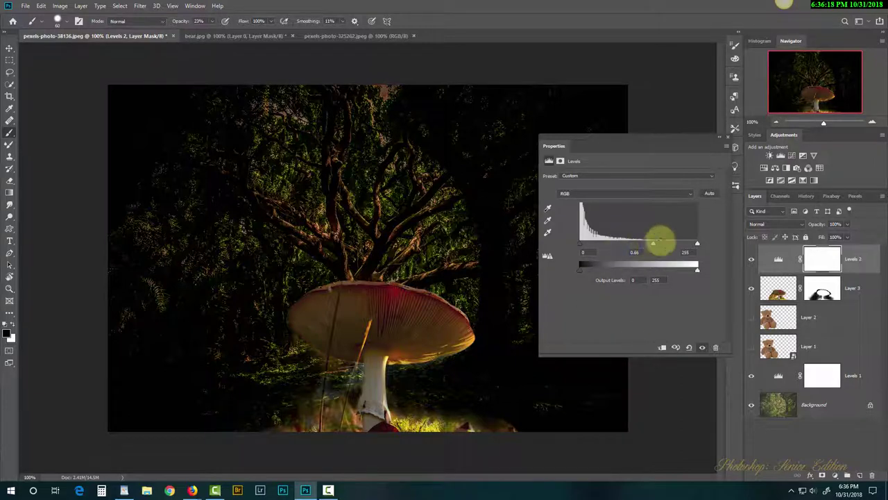
drag(657, 246, 633, 248)
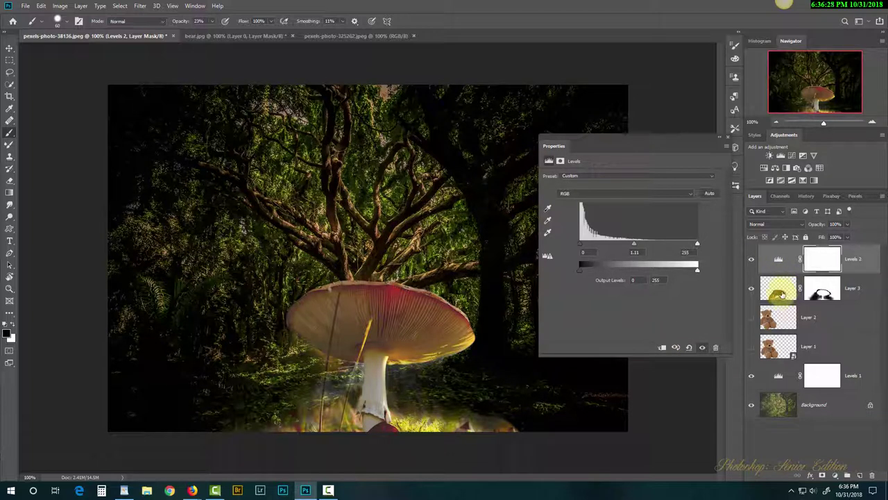
click(663, 348)
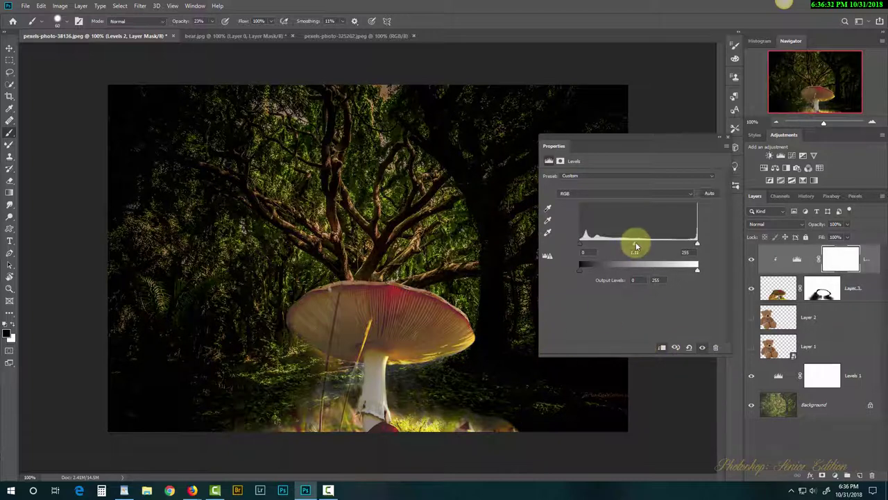
- Set the mushroom's clipped Levels to input black 17, midtones 1.08 and input white 241
mouse_move(634, 242)
mouse_down()
mouse_move(662, 251)
mouse_move(627, 249)
mouse_move(646, 248)
mouse_up()
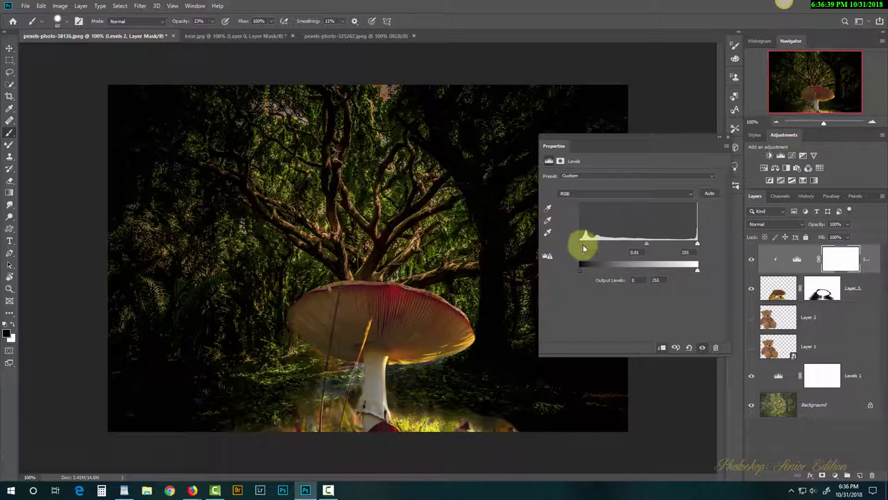
drag(581, 242, 587, 248)
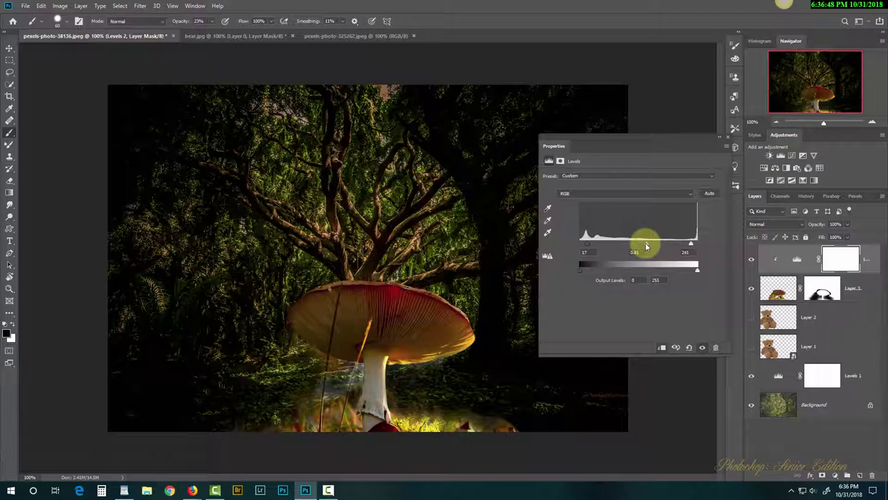
drag(646, 246, 637, 247)
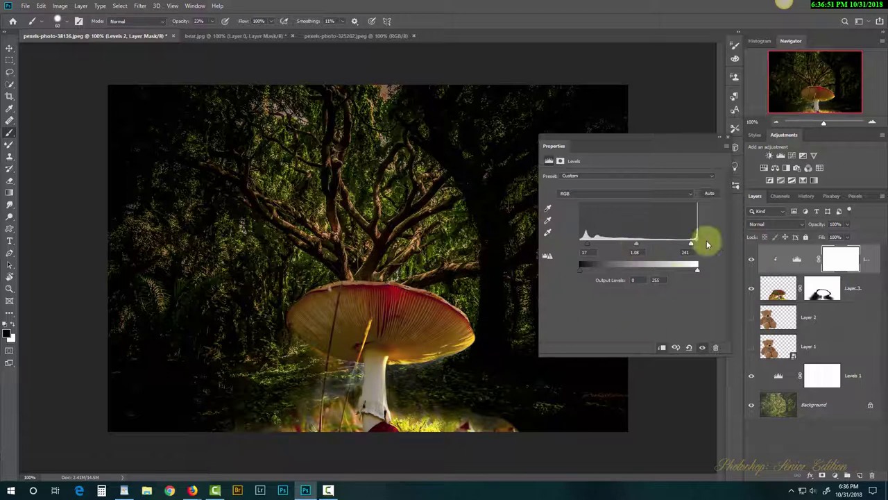
click(728, 141)
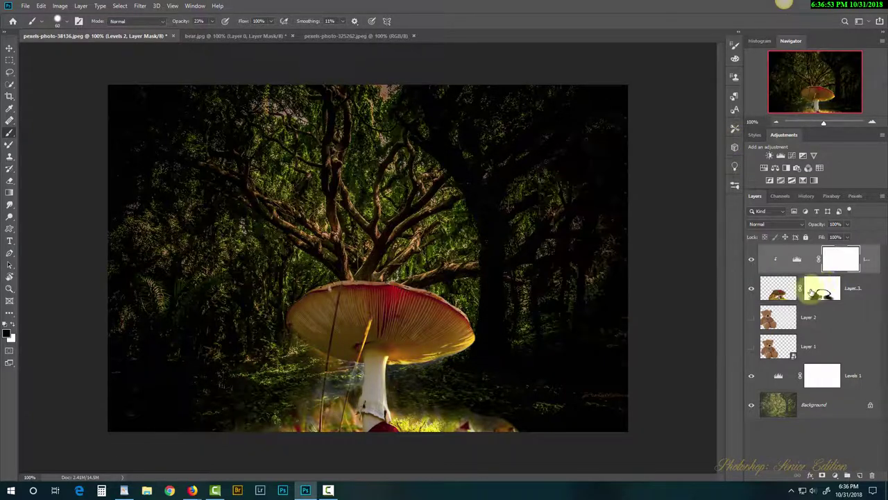
- On the mushroom layer's mask, paint away the grey haze left of the stem under the cap with a soft black 20 px brush
click(811, 291)
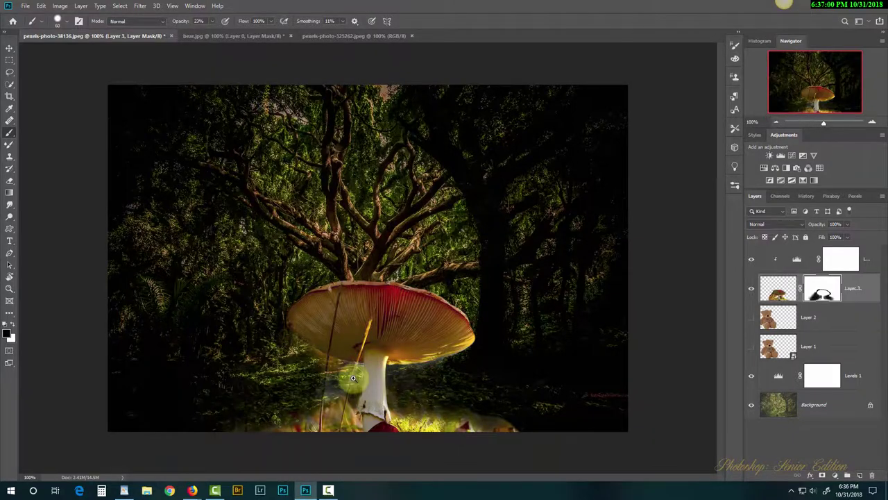
scroll(354, 378, up, 2)
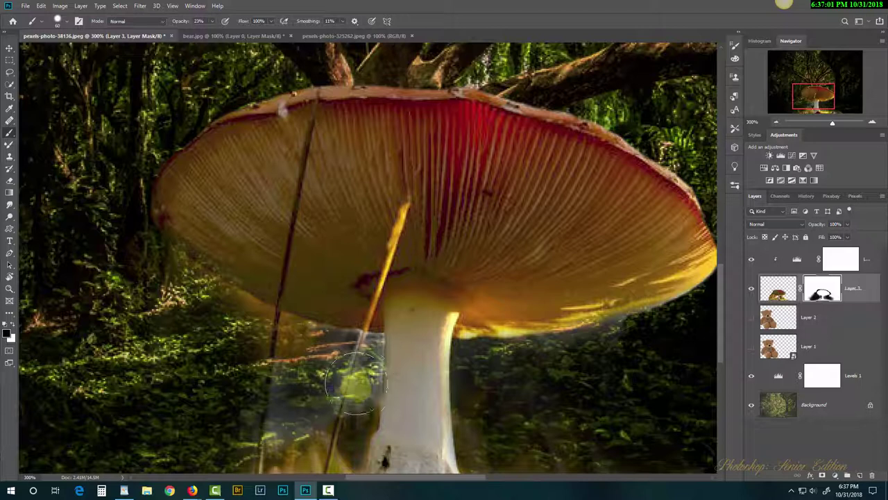
key([)
key([)
key([)
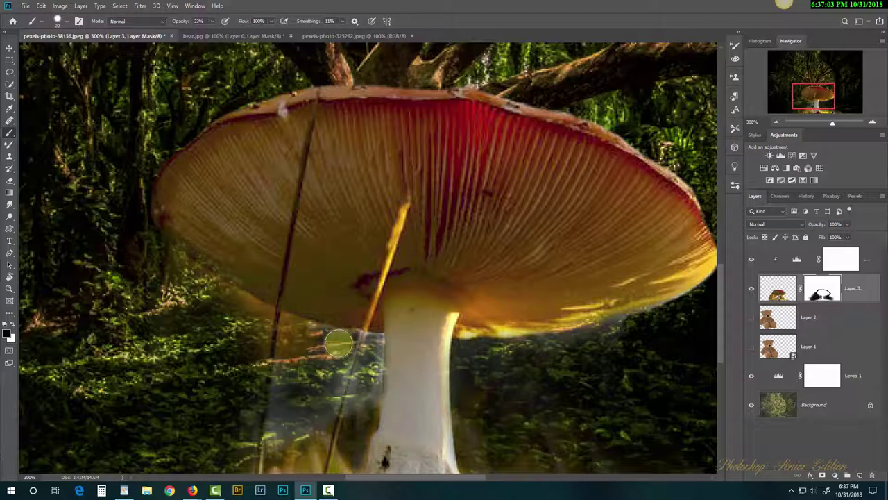
mouse_move(337, 343)
mouse_down()
mouse_move(307, 334)
mouse_move(358, 354)
mouse_move(359, 393)
mouse_move(366, 353)
mouse_move(328, 401)
mouse_move(338, 375)
mouse_move(318, 413)
mouse_move(340, 362)
mouse_move(333, 380)
mouse_move(354, 351)
mouse_move(372, 349)
mouse_move(333, 342)
mouse_move(352, 345)
mouse_move(278, 399)
mouse_move(292, 378)
mouse_move(270, 428)
mouse_move(295, 428)
mouse_move(324, 393)
mouse_move(292, 370)
mouse_move(280, 427)
mouse_move(285, 400)
mouse_move(315, 387)
mouse_move(288, 404)
mouse_move(291, 416)
mouse_move(292, 326)
mouse_move(265, 328)
mouse_move(224, 297)
mouse_move(279, 322)
mouse_move(231, 299)
mouse_move(268, 330)
mouse_move(231, 309)
mouse_move(282, 325)
mouse_move(223, 308)
mouse_move(275, 333)
mouse_move(256, 379)
mouse_move(238, 324)
mouse_move(243, 375)
mouse_move(217, 301)
mouse_move(246, 305)
mouse_move(182, 274)
mouse_move(202, 291)
mouse_move(169, 268)
mouse_move(204, 297)
mouse_move(171, 267)
mouse_move(342, 364)
mouse_up()
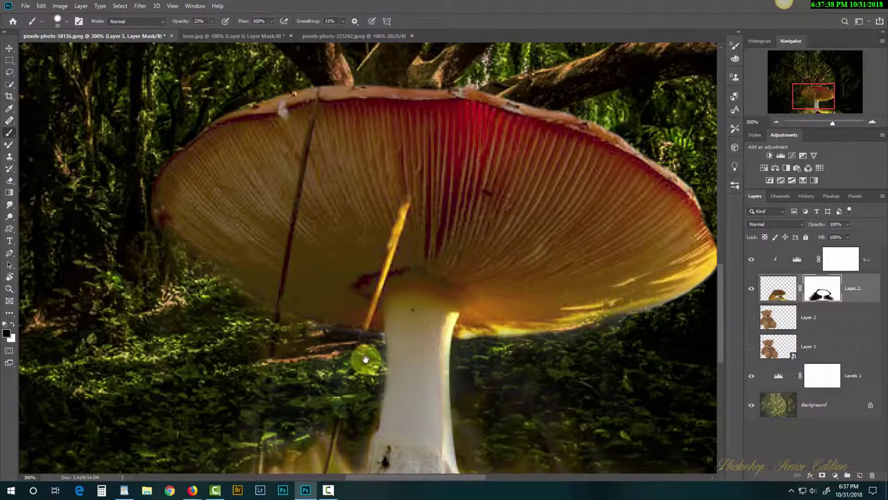
- Restore the grass blades below the cap, left of the stem, in white on the mask with a 3 px brush at 59% opacity
scroll(366, 359, up, 2)
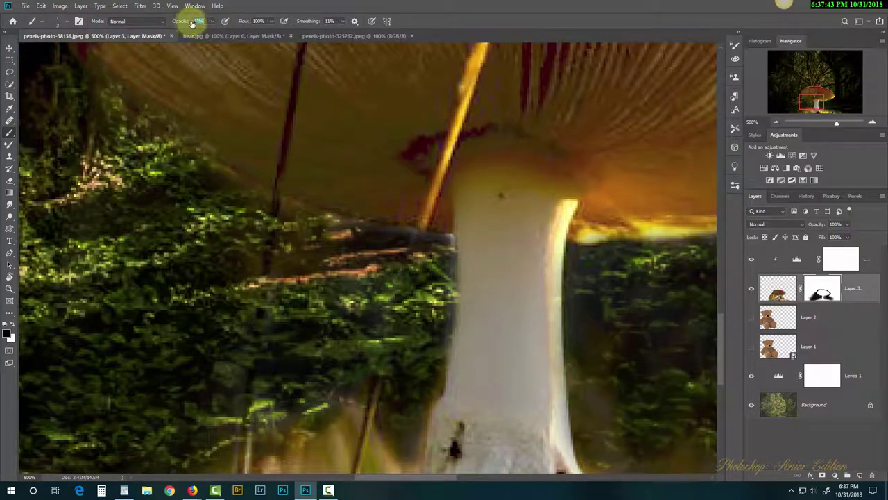
text(55)
key(Return)
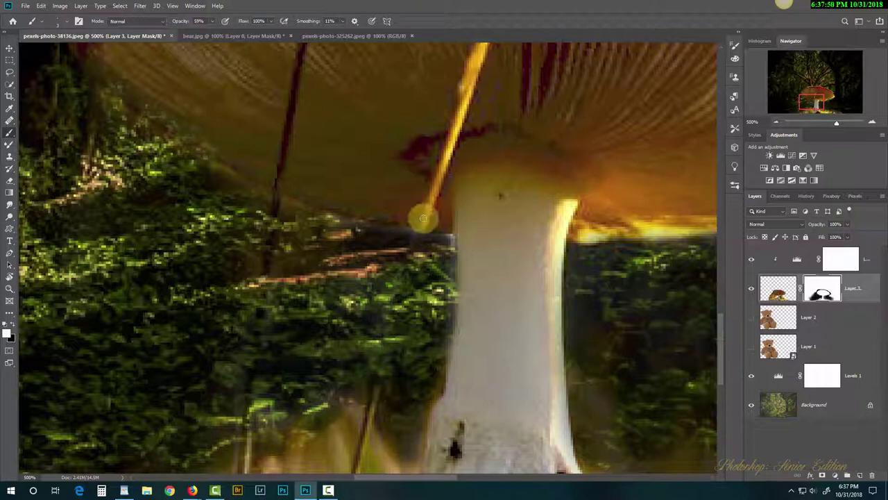
shift+click(423, 219)
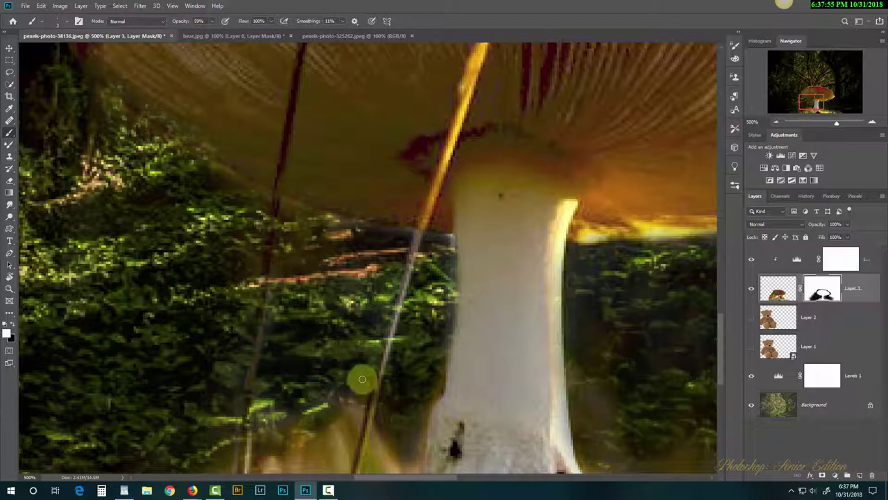
- Fade the glowing grass on both sides of the stem's base in black, using a 60 px brush at 26% opacity and 0% hardness
scroll(375, 259, down, 10)
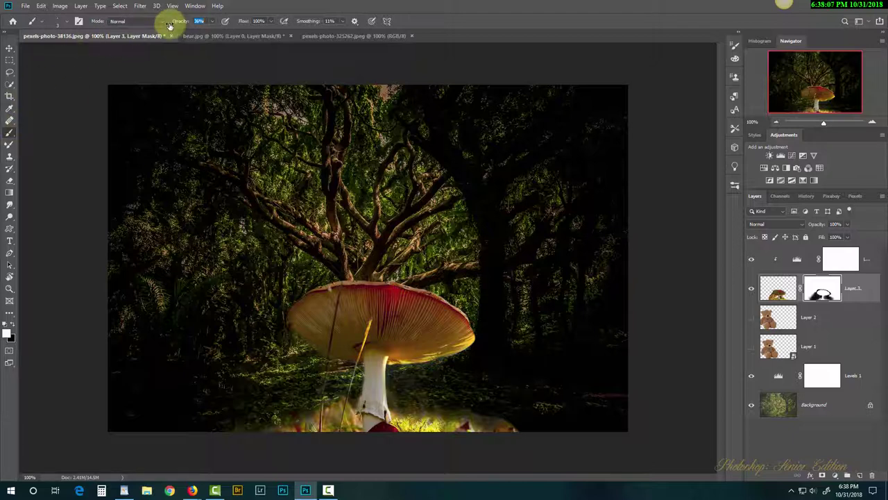
text(26)
right_click(378, 304)
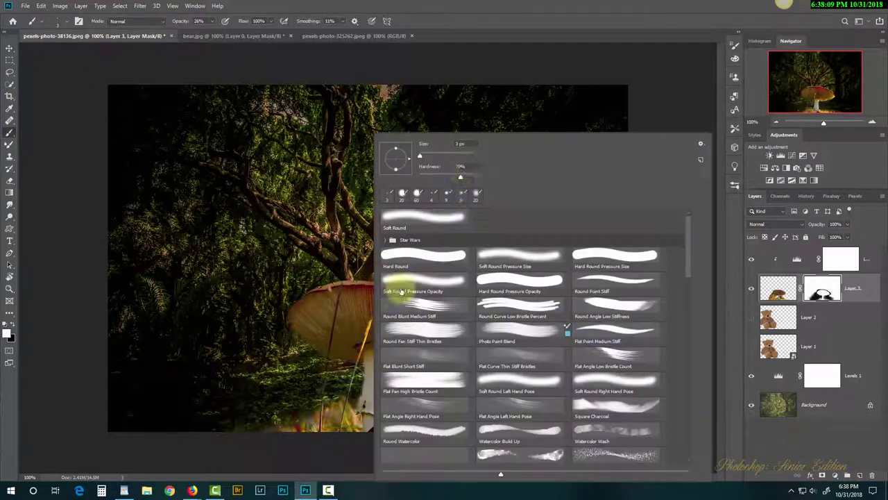
drag(461, 179, 380, 173)
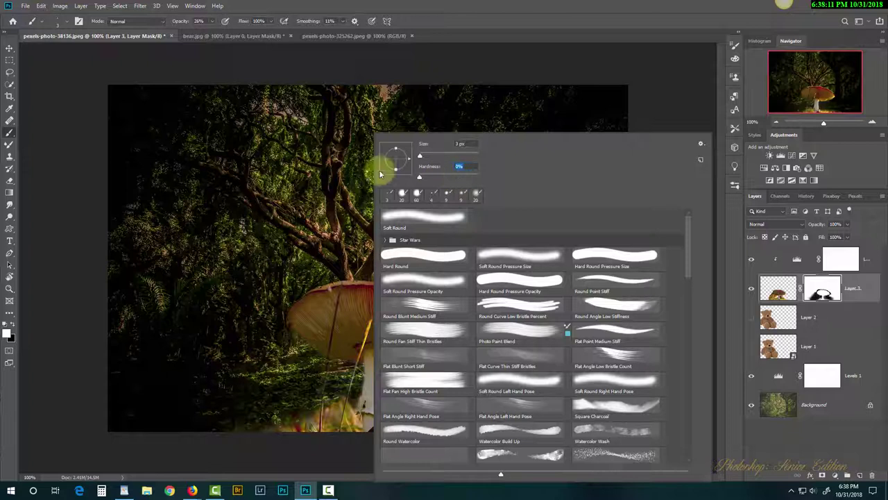
click(488, 26)
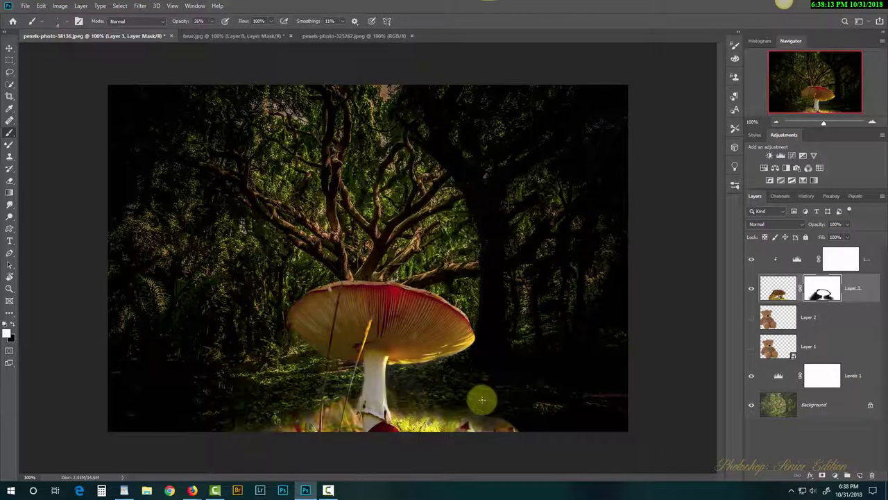
drag(486, 402, 525, 416)
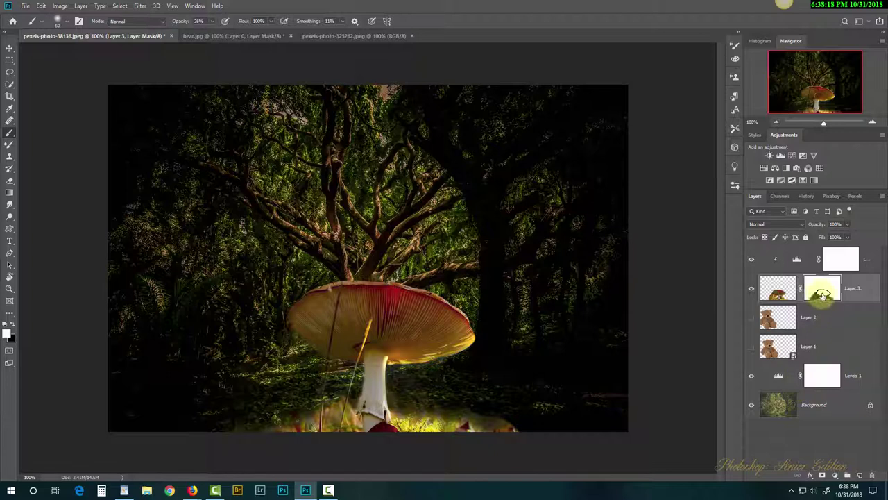
key(x)
mouse_move(522, 392)
mouse_down()
mouse_move(476, 395)
mouse_move(485, 388)
mouse_move(518, 423)
mouse_move(483, 414)
mouse_move(513, 416)
mouse_move(480, 399)
mouse_move(472, 407)
mouse_move(513, 412)
mouse_move(499, 404)
mouse_move(487, 412)
mouse_move(510, 402)
mouse_move(449, 409)
mouse_move(425, 394)
mouse_move(435, 411)
mouse_move(507, 421)
mouse_move(434, 404)
mouse_move(420, 425)
mouse_move(400, 392)
mouse_move(389, 416)
mouse_move(328, 394)
mouse_move(341, 406)
mouse_move(331, 406)
mouse_move(327, 431)
mouse_move(309, 410)
mouse_move(278, 423)
mouse_up()
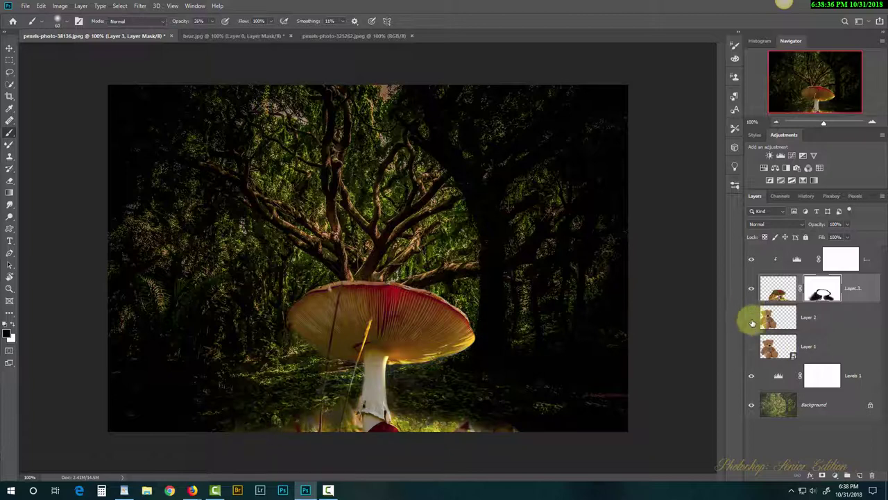
- Show the retouched bear on Layer 2 and move it slightly down so its feet reach the photo's lower edge
click(751, 317)
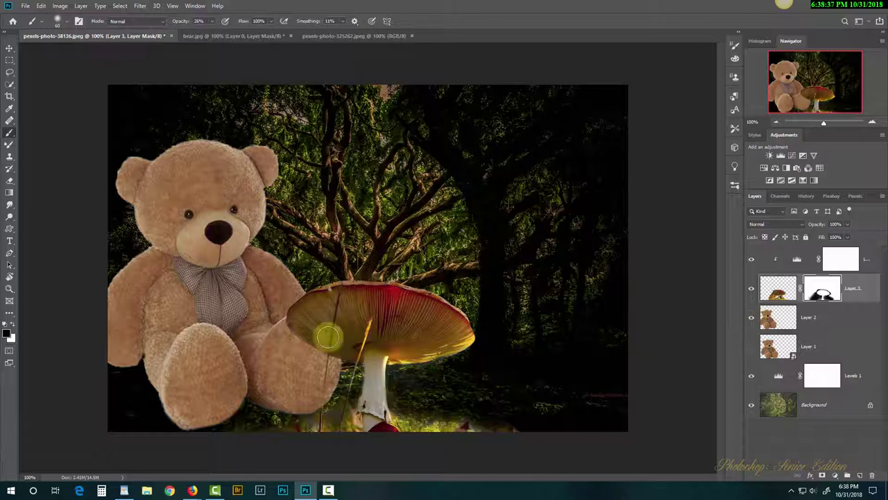
key(v)
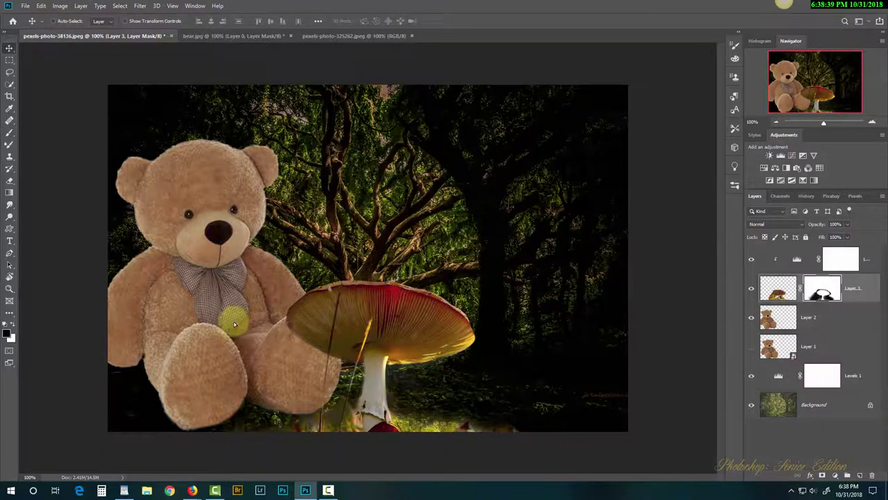
drag(232, 317, 229, 332)
key(ctrl+z)
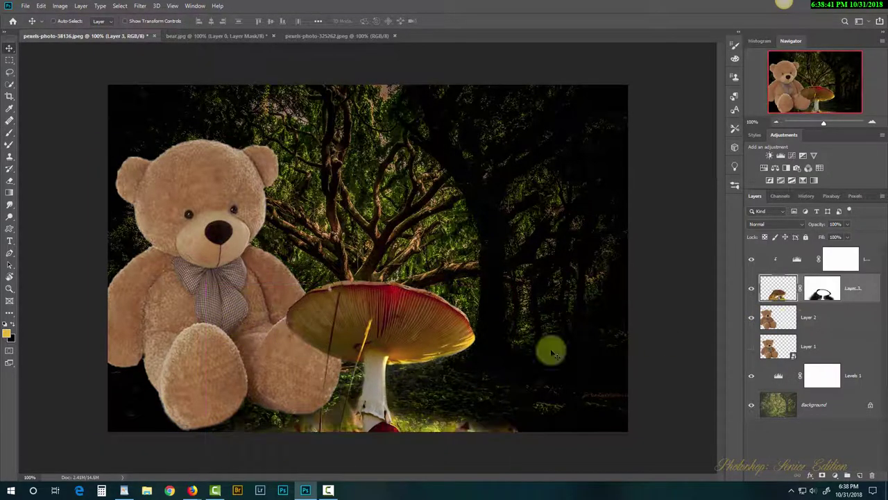
click(776, 318)
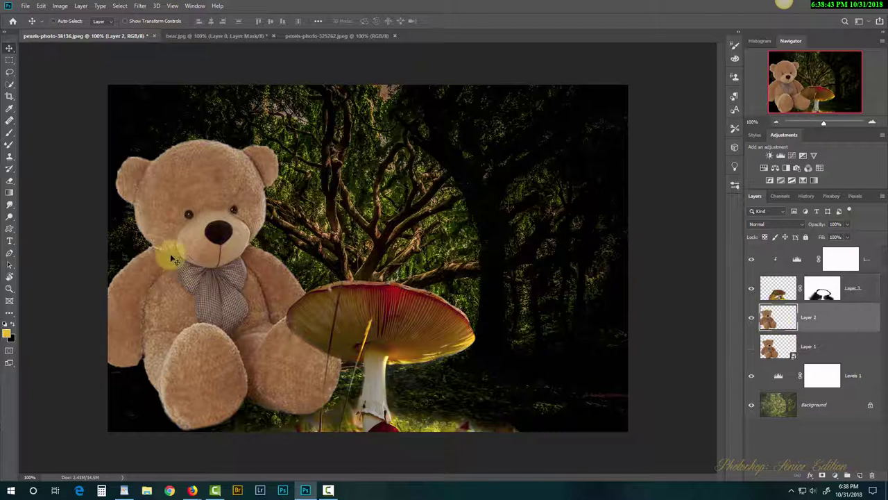
drag(195, 280, 194, 300)
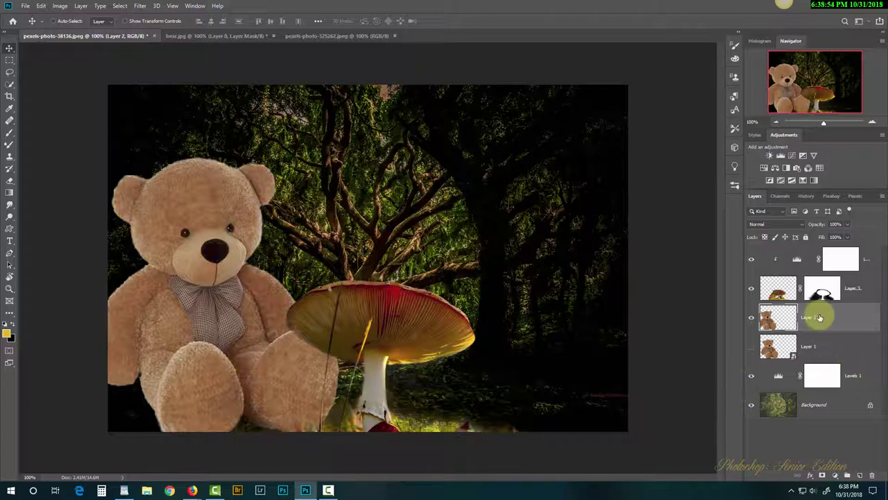
- Add a Levels adjustment clipped to the bear layer, darken its midtones to 0.26, and compare the bear with and without it
click(781, 156)
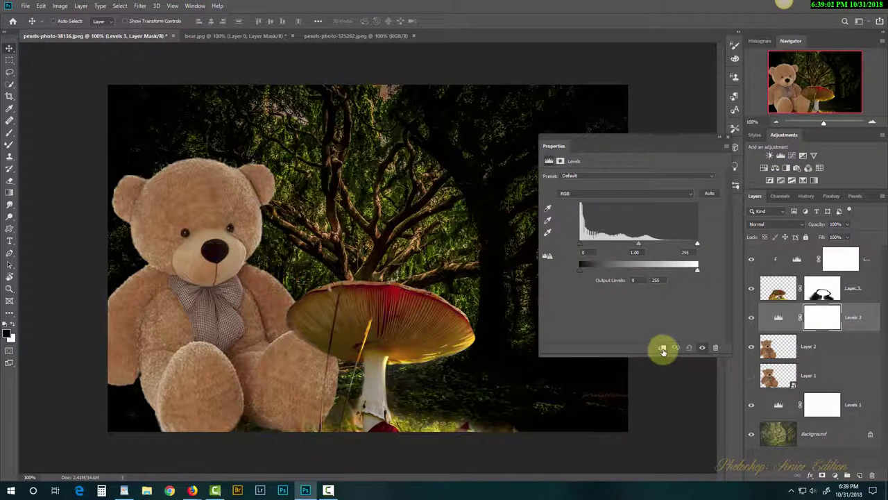
click(662, 348)
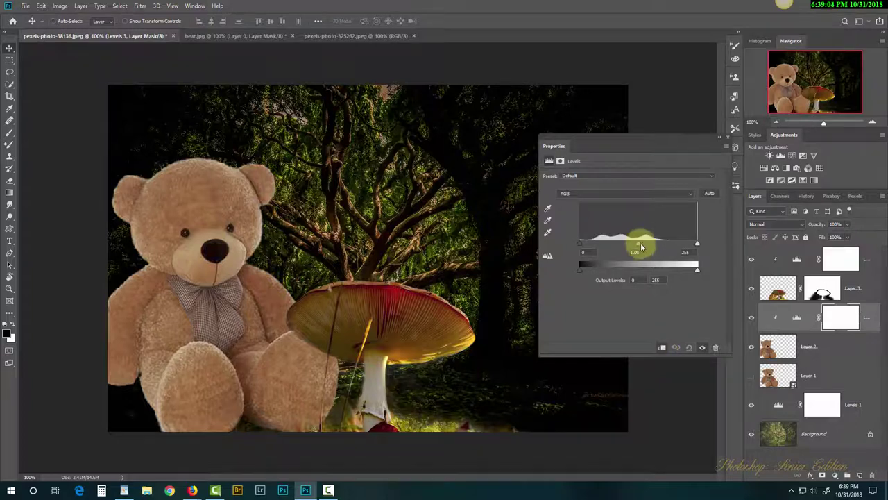
drag(640, 245, 679, 246)
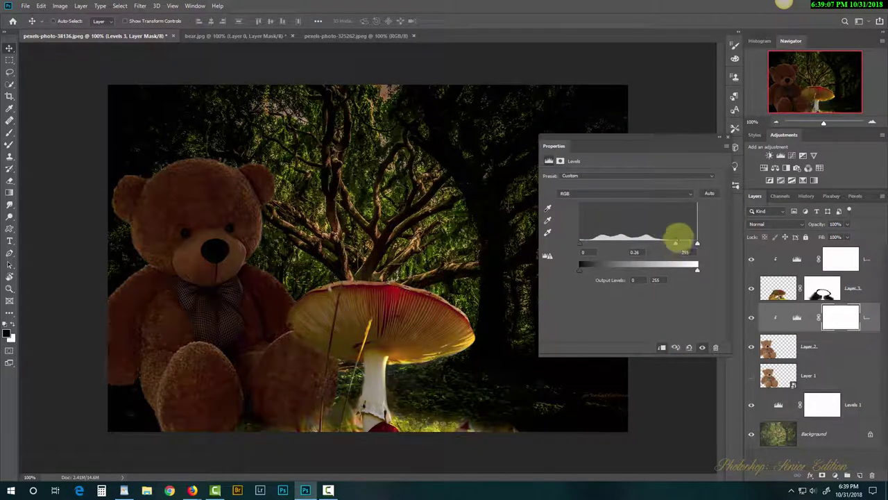
click(729, 141)
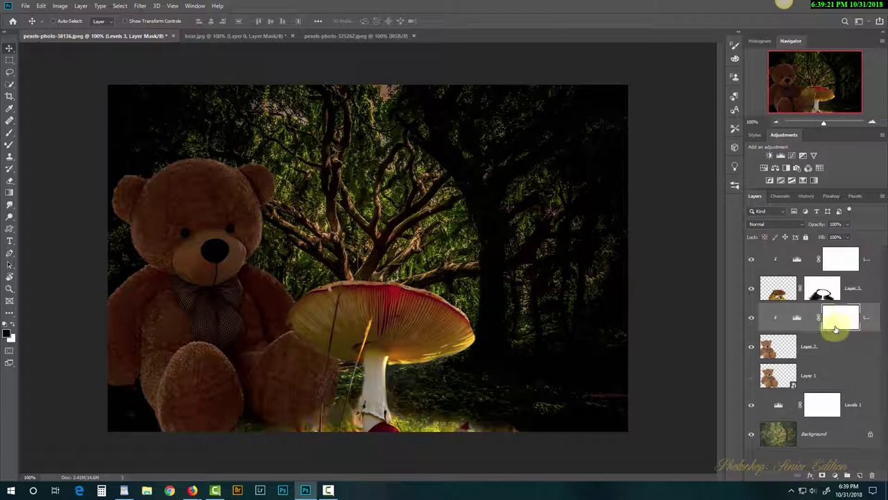
click(752, 320)
click(751, 320)
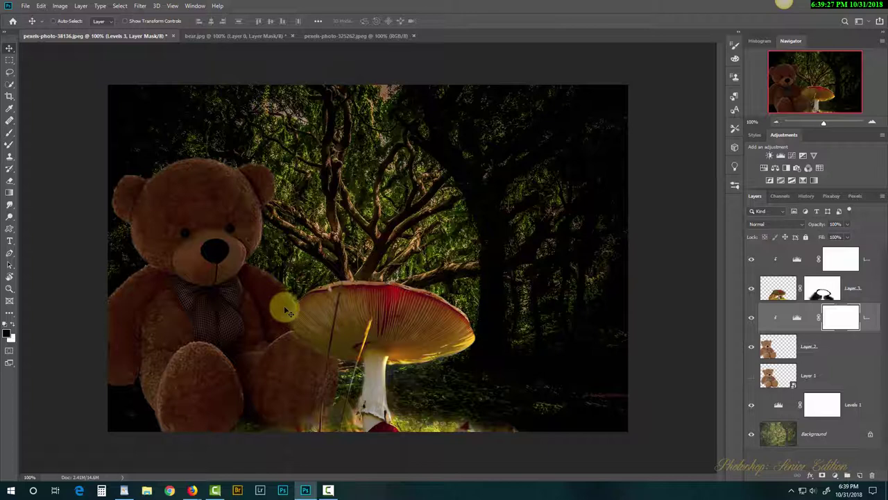
- Brighten the bear's face and bow by painting black on its Levels mask with a 125 px brush at 0% hardness and 18% opacity
key(b)
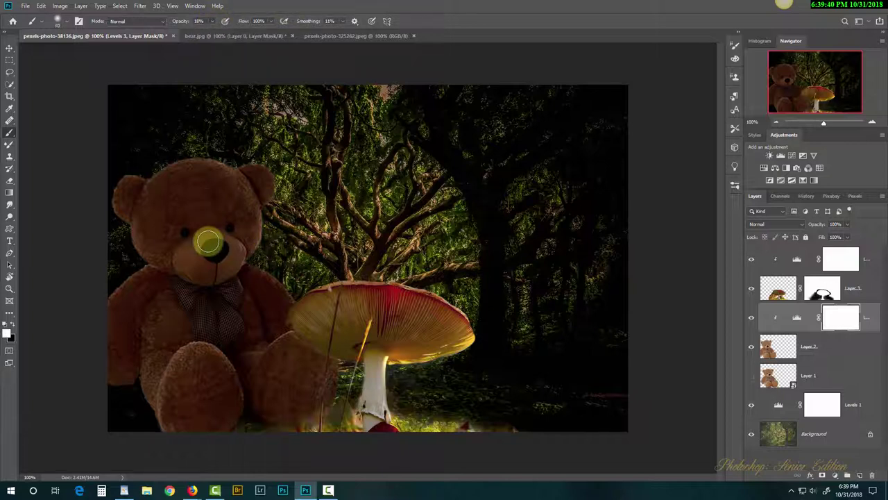
right_click(205, 225)
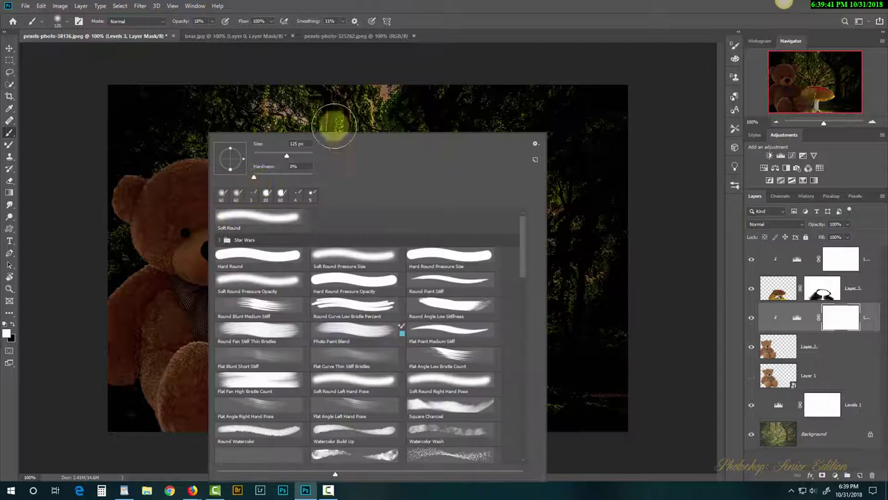
click(465, 9)
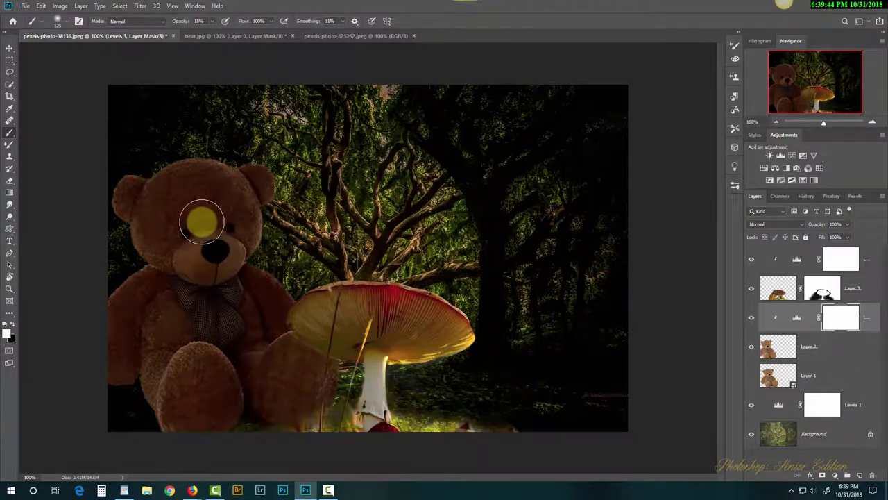
mouse_move(205, 221)
mouse_down()
mouse_move(225, 328)
mouse_move(188, 226)
mouse_move(186, 236)
mouse_move(285, 318)
mouse_move(191, 204)
mouse_move(201, 196)
mouse_move(233, 237)
mouse_move(232, 275)
mouse_up()
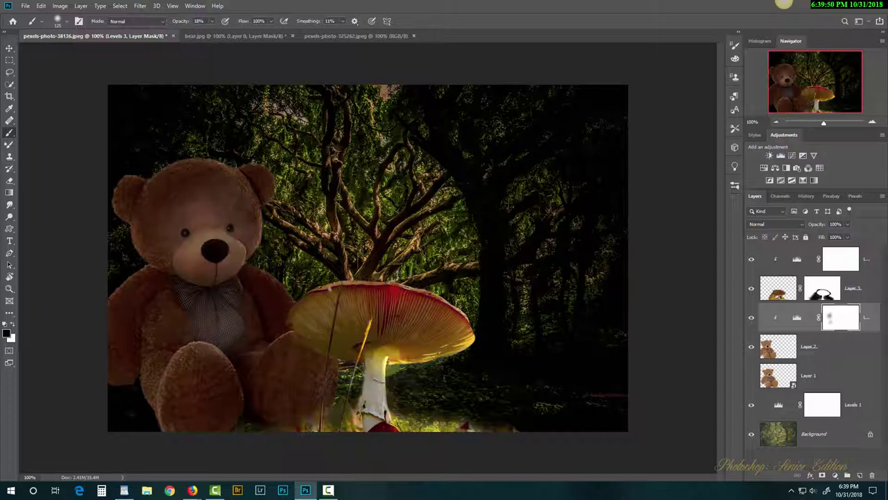
click(752, 346)
click(752, 346)
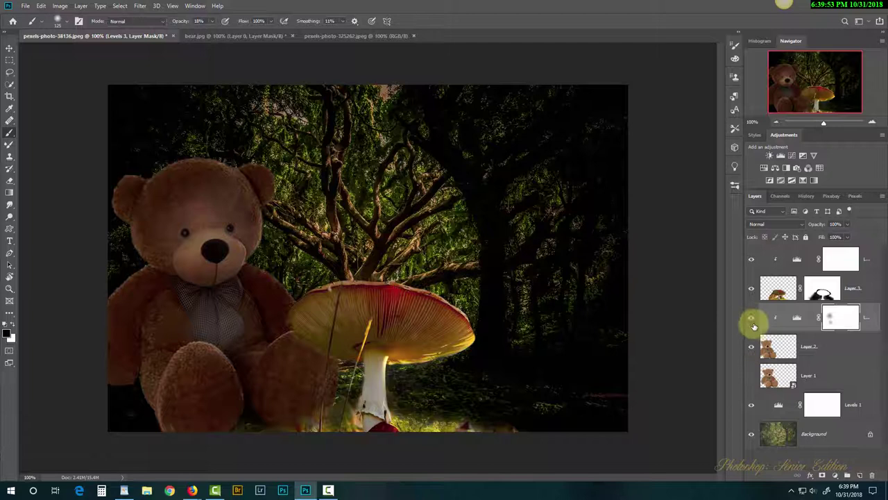
click(752, 318)
click(752, 318)
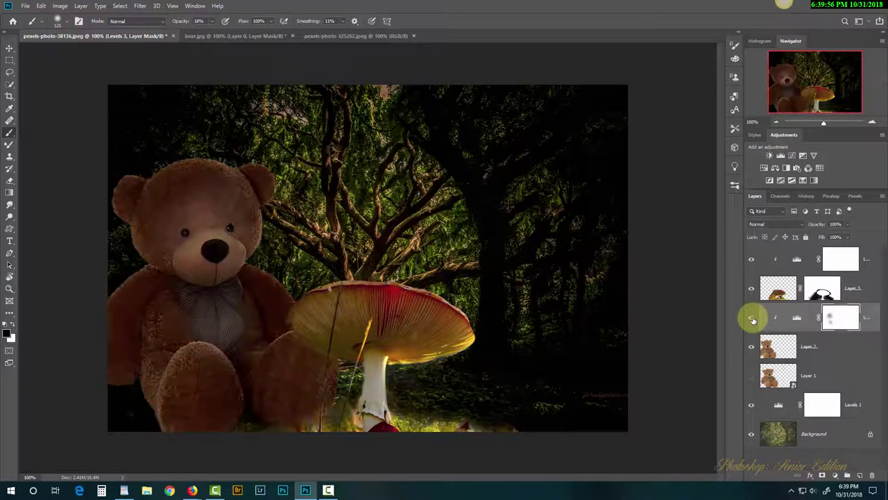
click(752, 318)
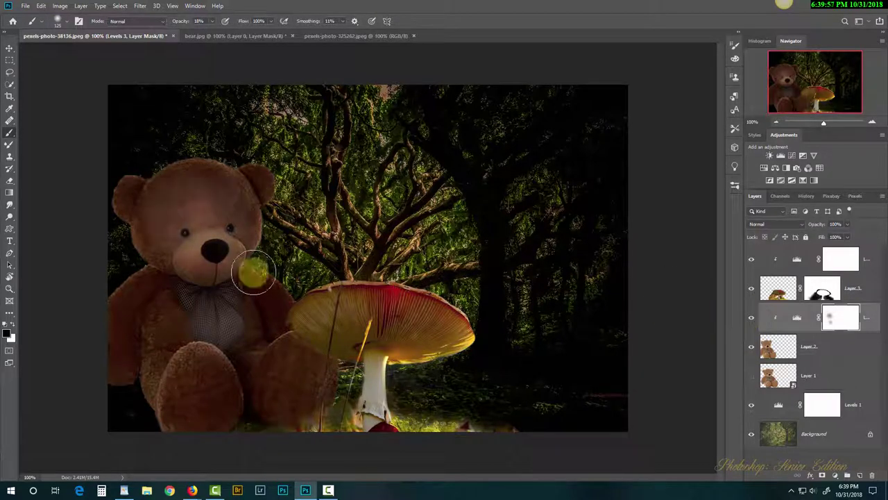
mouse_move(199, 289)
mouse_down()
mouse_move(170, 329)
mouse_move(232, 361)
mouse_move(308, 359)
mouse_move(499, 302)
mouse_move(541, 278)
mouse_move(509, 216)
mouse_up()
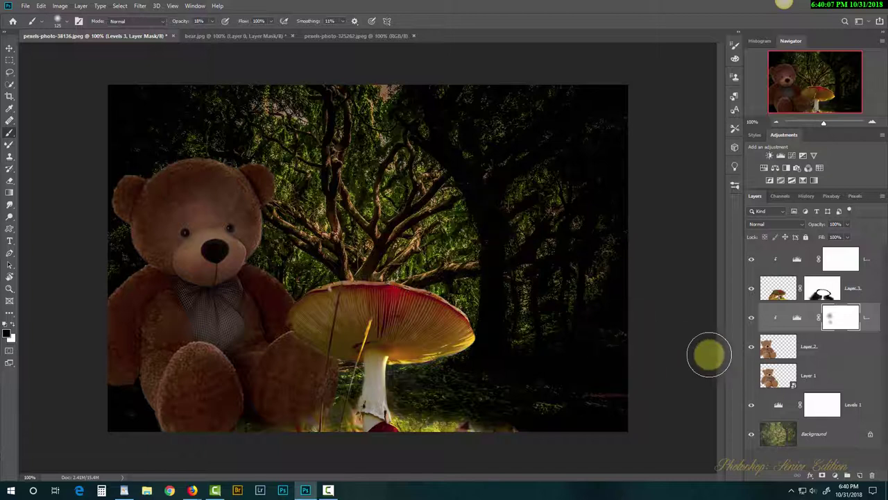
- Open the photo pexels-photo-1322964.jpeg of the girl with the watering can from the Week_4 folder
click(27, 6)
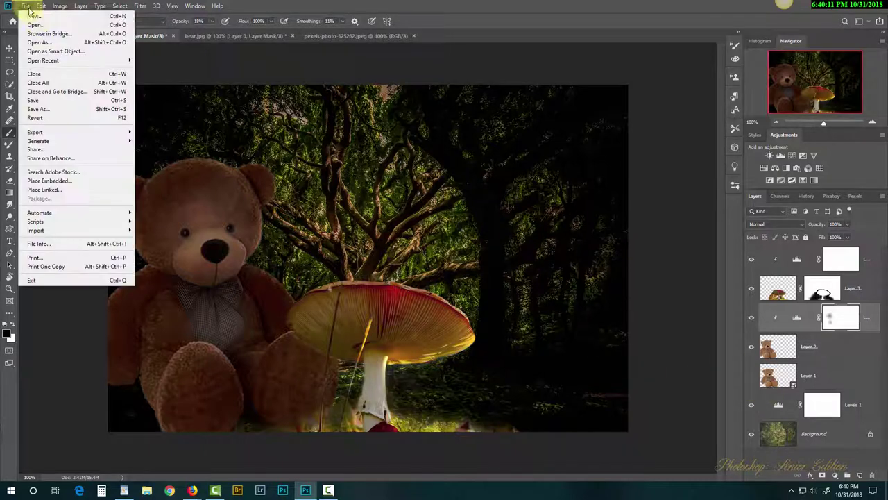
click(35, 25)
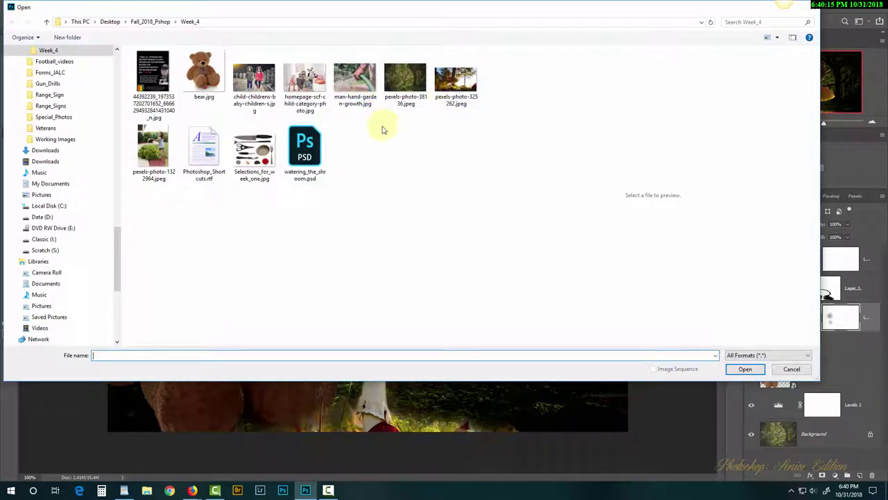
click(144, 147)
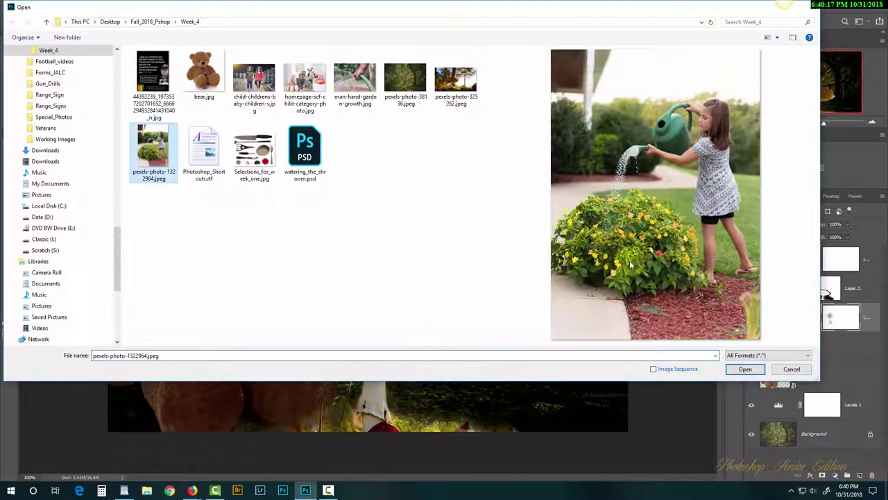
click(746, 370)
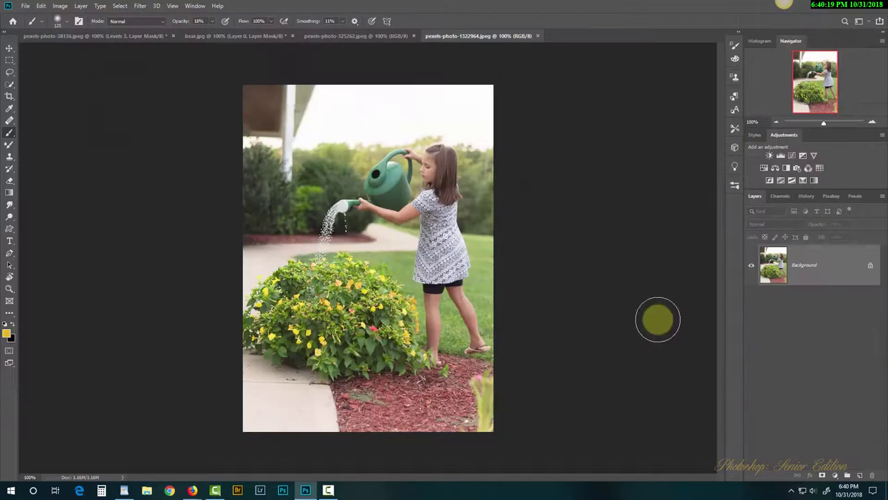
- Copy the entire watering-can photo and paste it as a new layer into the pexels-photo-38136.jpeg composite
key(ctrl+z)
mouse_move(465, 299)
mouse_down()
mouse_move(476, 269)
mouse_move(465, 268)
mouse_move(446, 172)
mouse_move(456, 252)
mouse_move(479, 319)
mouse_move(433, 310)
mouse_up()
key(ctrl+z)
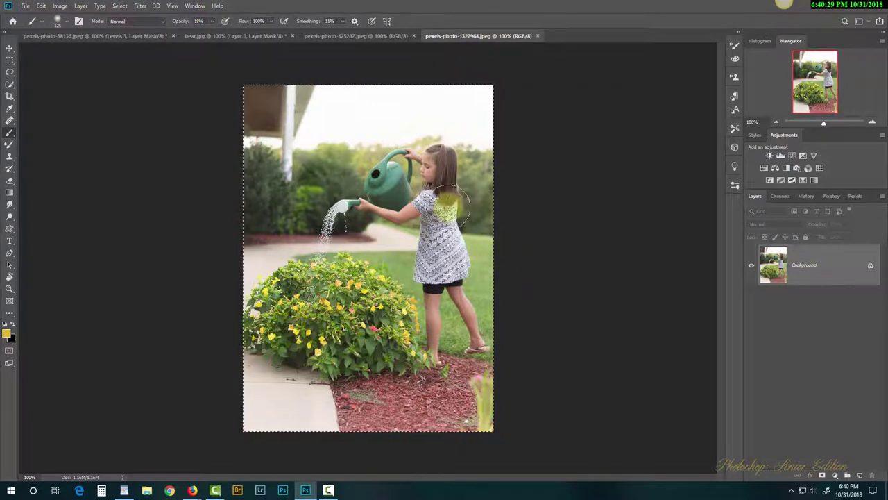
click(130, 37)
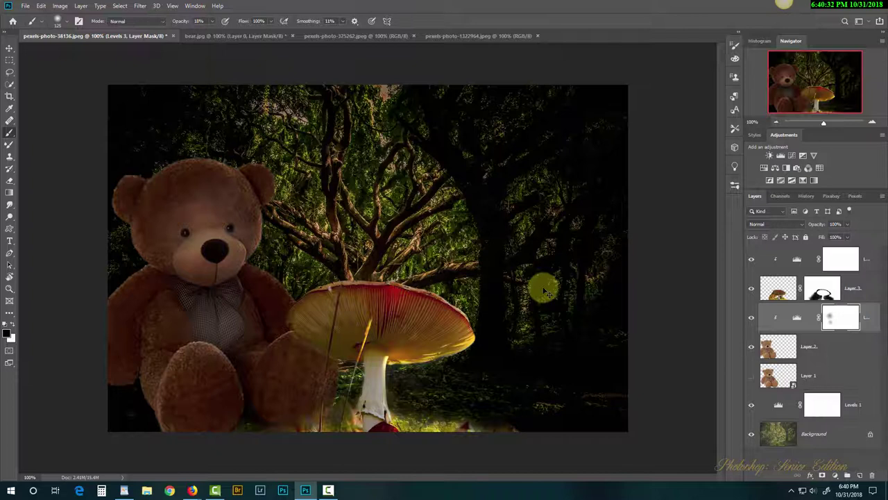
key(ctrl+v)
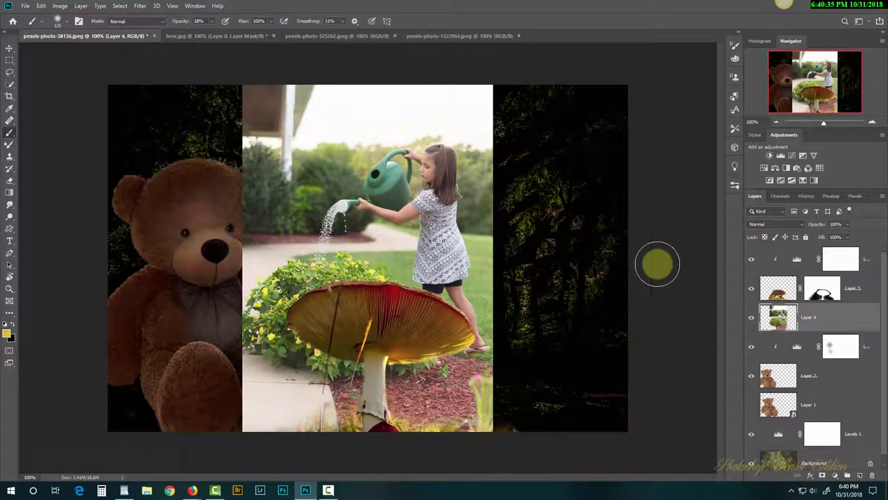
- Bring the pasted girl layer to the top of the layer stack and move it right until the bear is uncovered
drag(777, 319, 784, 258)
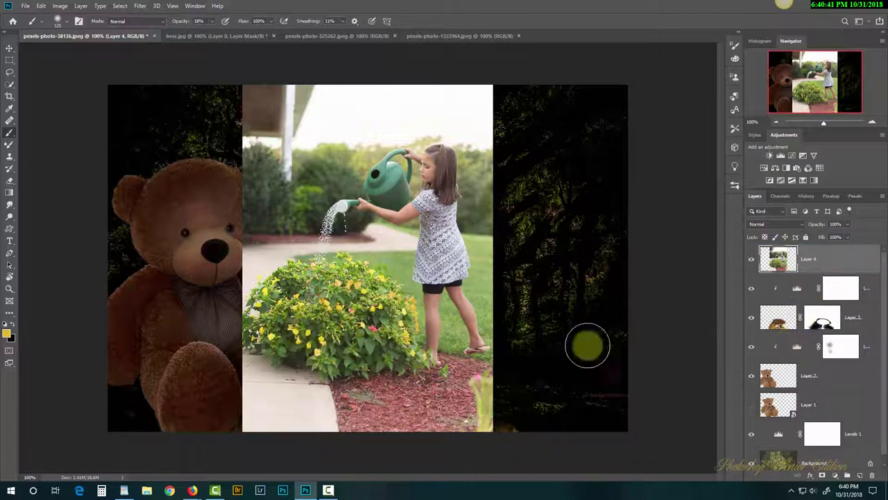
key(v)
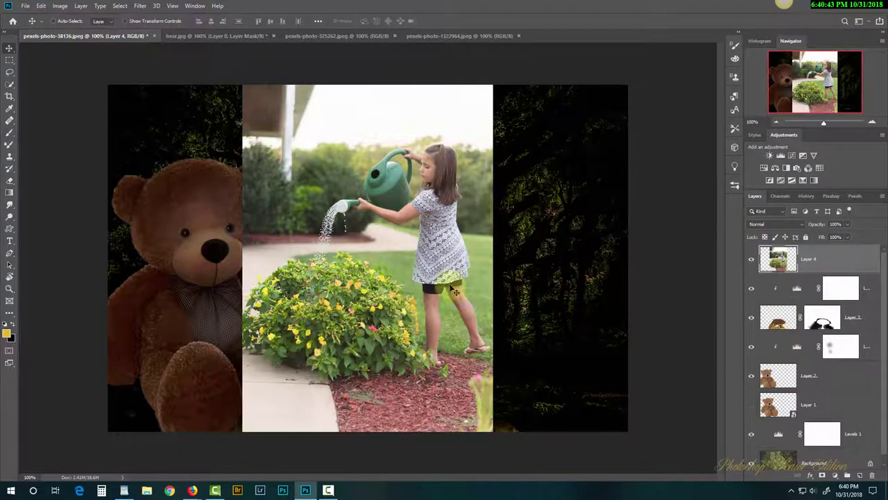
mouse_move(411, 267)
mouse_down()
mouse_move(582, 278)
mouse_move(536, 273)
mouse_move(556, 269)
mouse_move(536, 264)
mouse_move(463, 276)
mouse_up()
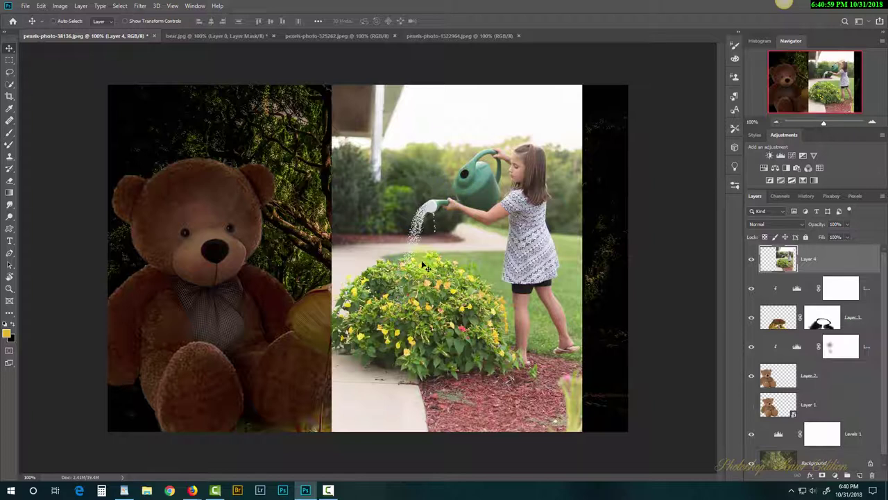
- Select the girl and watering can with Select Subject, and add the outstretched forearm and spout using the Quick Selection tool
click(9, 86)
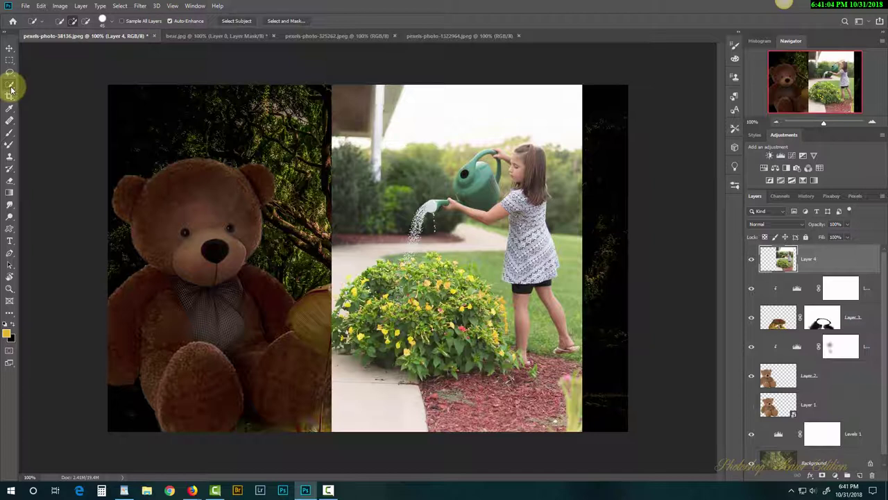
click(240, 22)
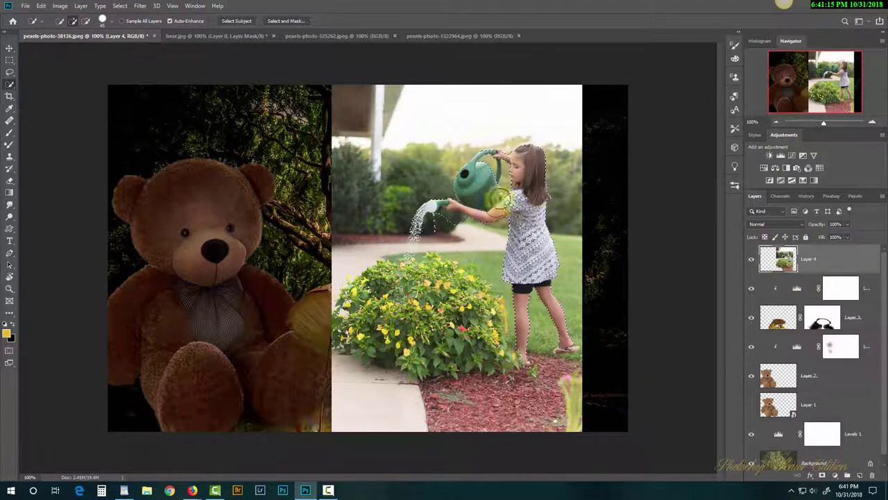
mouse_move(498, 200)
mouse_down()
mouse_move(477, 158)
mouse_move(451, 187)
mouse_move(489, 206)
mouse_up()
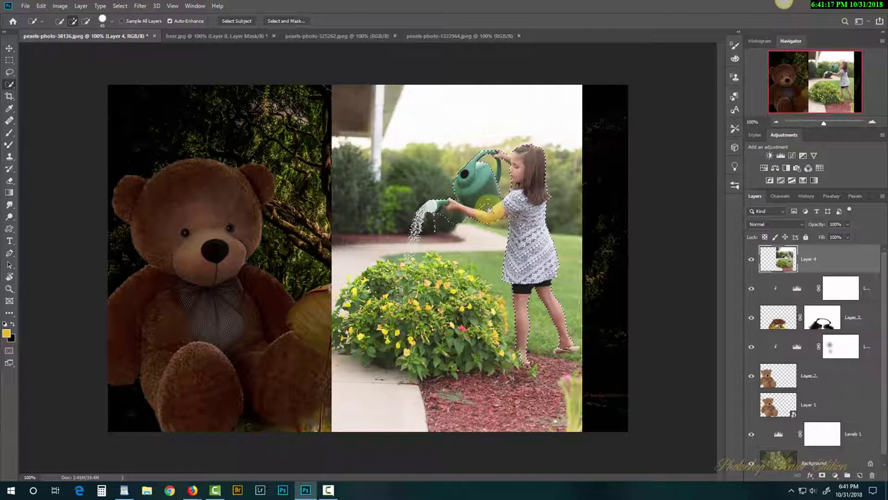
- Subtract the background below the forearm and beside the dress from the girl's selection with the Quick Selection tool, checking her legs and feet
scroll(489, 208, up, 3)
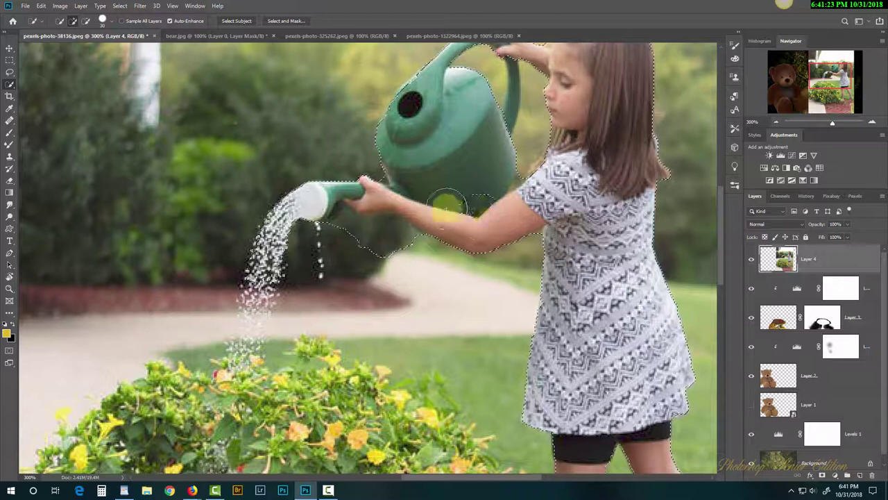
mouse_move(426, 217)
mouse_down()
mouse_move(378, 248)
mouse_move(400, 253)
mouse_move(380, 240)
mouse_move(400, 269)
mouse_move(405, 234)
mouse_up()
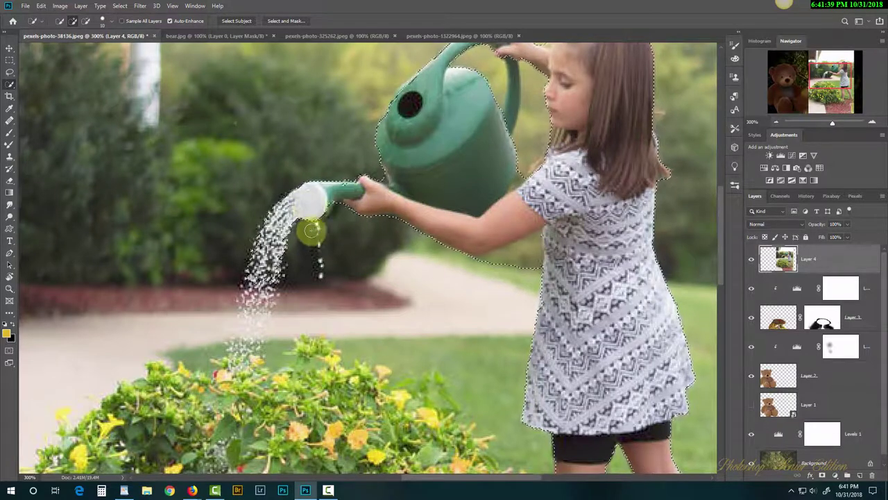
click(629, 274)
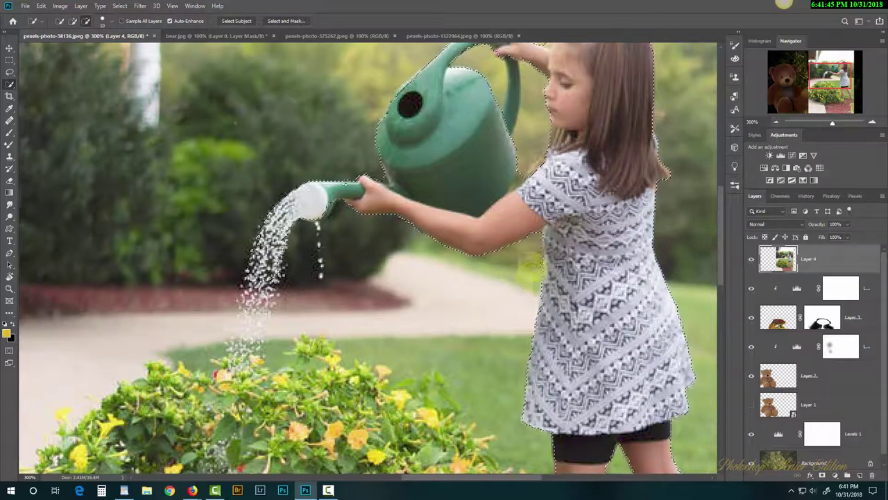
drag(611, 347, 480, 123)
drag(514, 285, 505, 208)
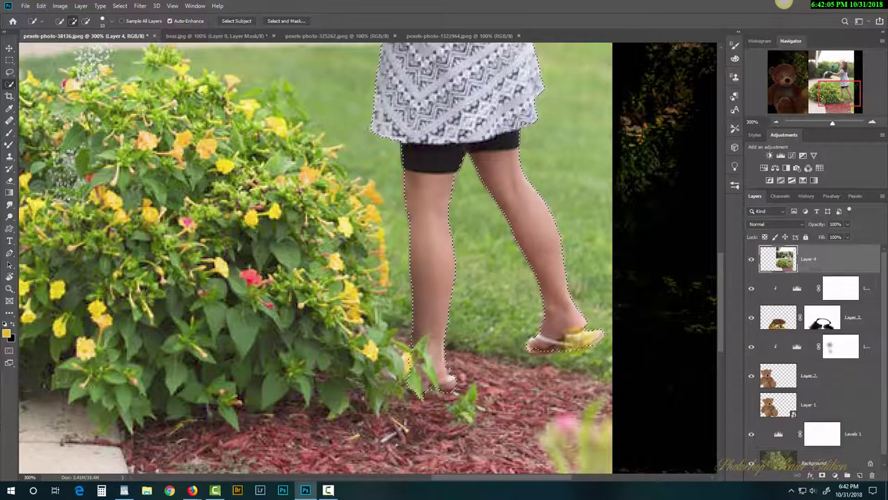
scroll(539, 268, up, 5)
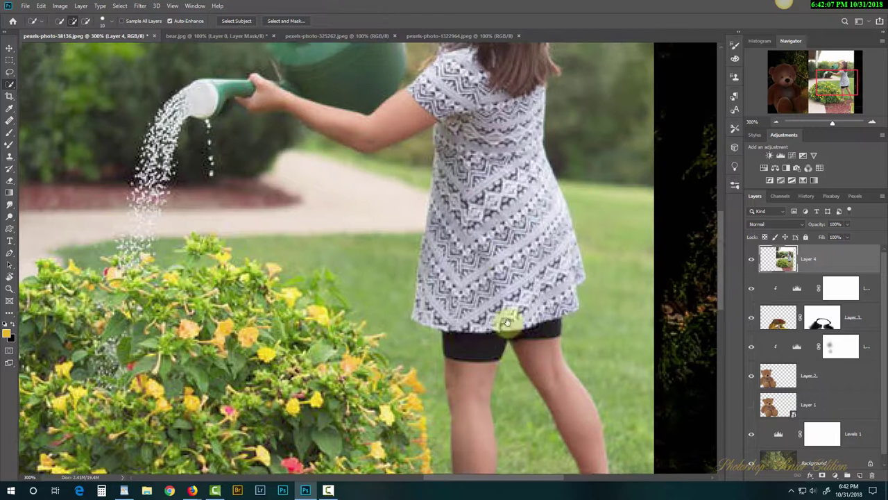
scroll(468, 333, up, 3)
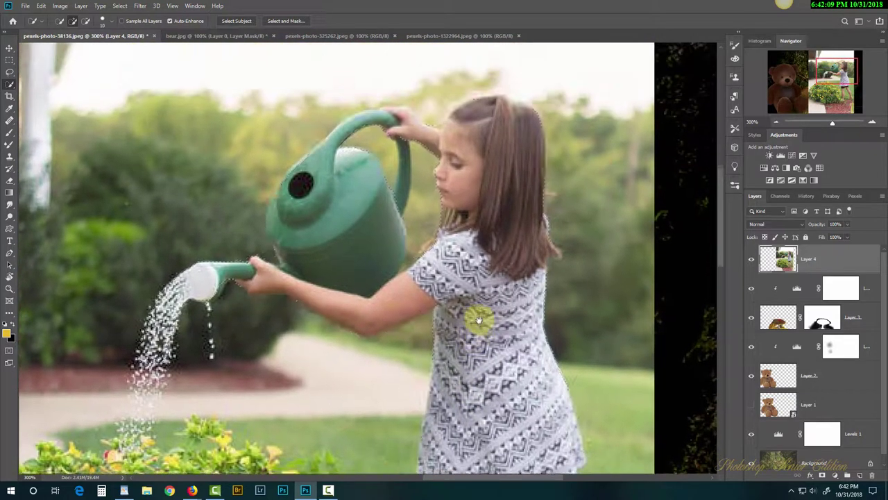
scroll(489, 281, up, 1)
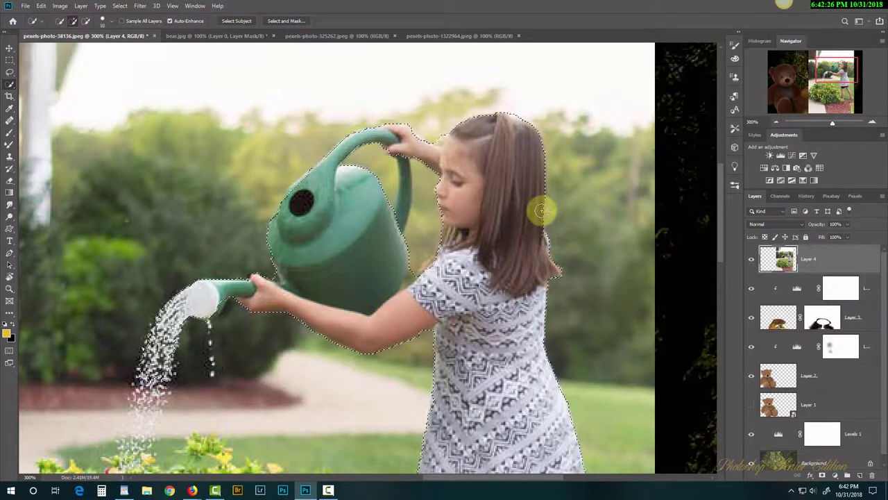
- Refine the girl's selection in Select and Mask and output it to a new layer with a layer mask
click(286, 22)
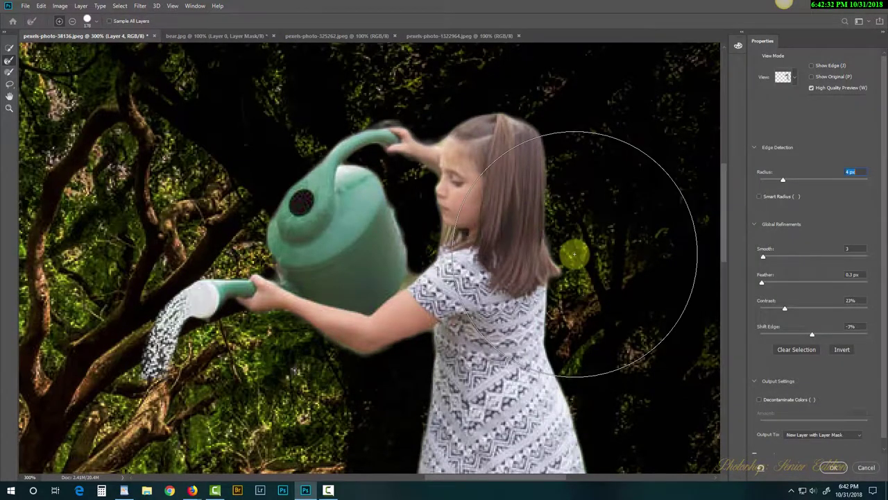
scroll(573, 254, down, 4)
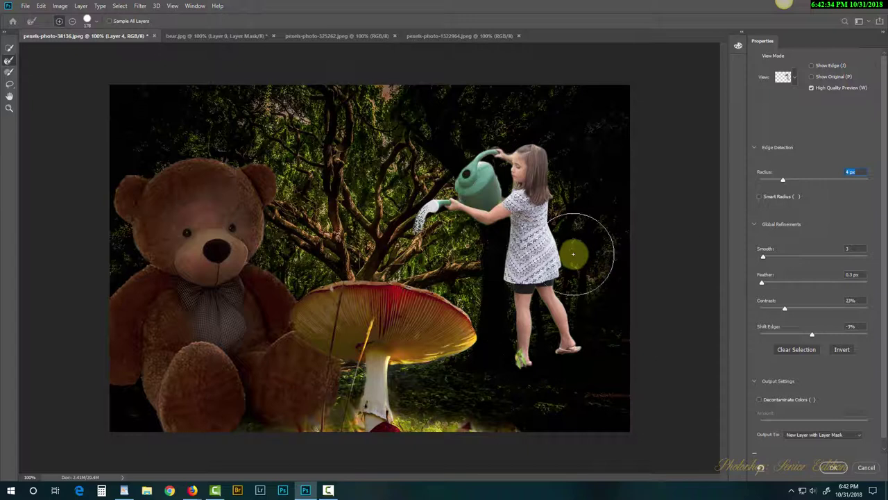
right_click(573, 254)
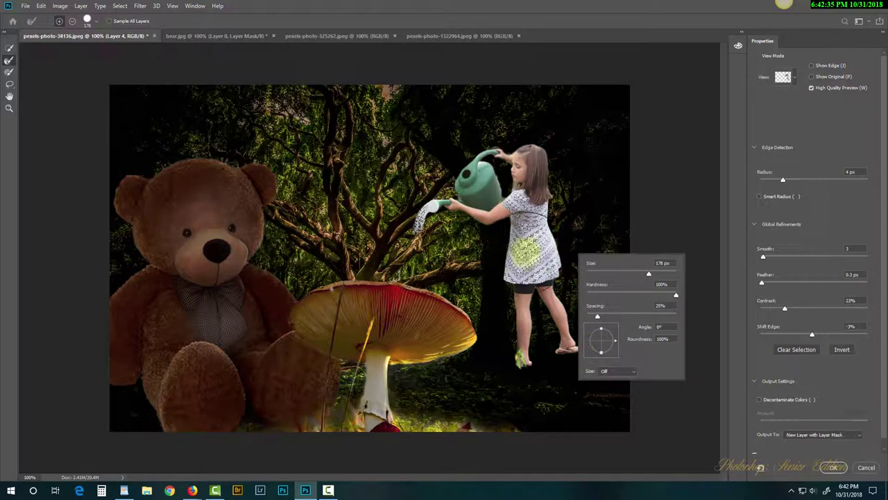
key(Escape)
ctrl+click(524, 225)
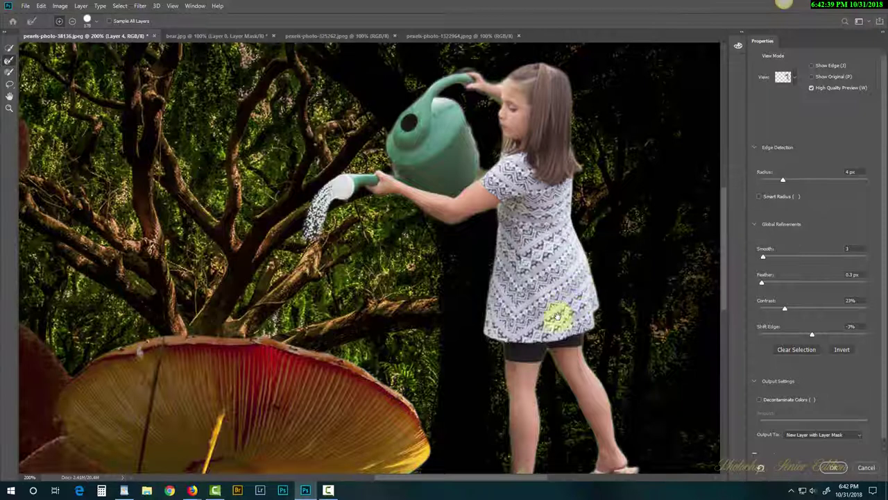
drag(580, 297, 557, 284)
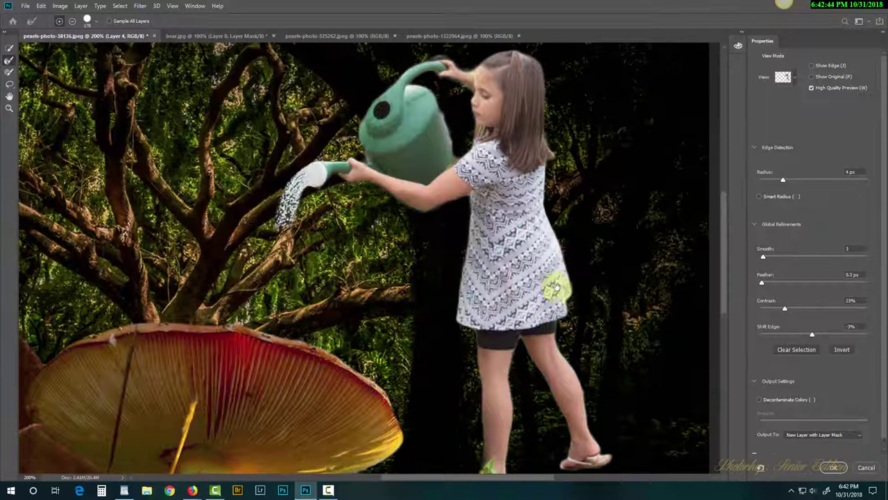
click(834, 469)
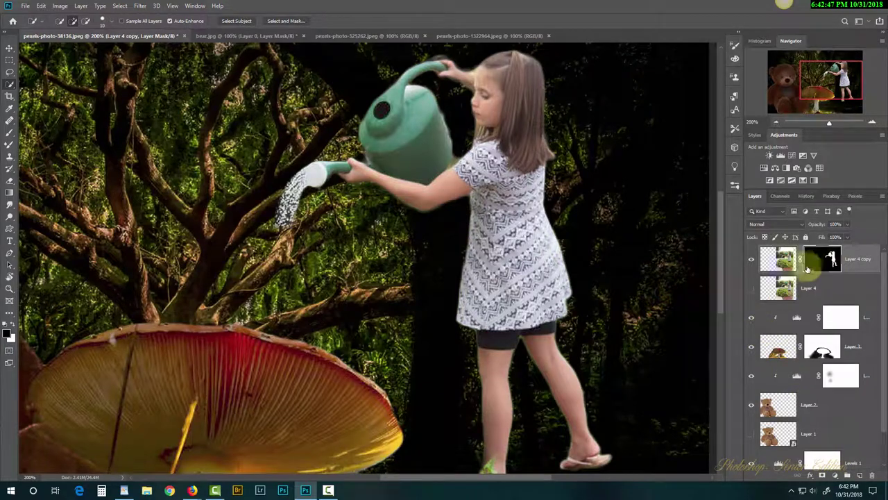
- Move the masked girl down until her feet stand near the lower edge of the forest image
key(ctrl+1)
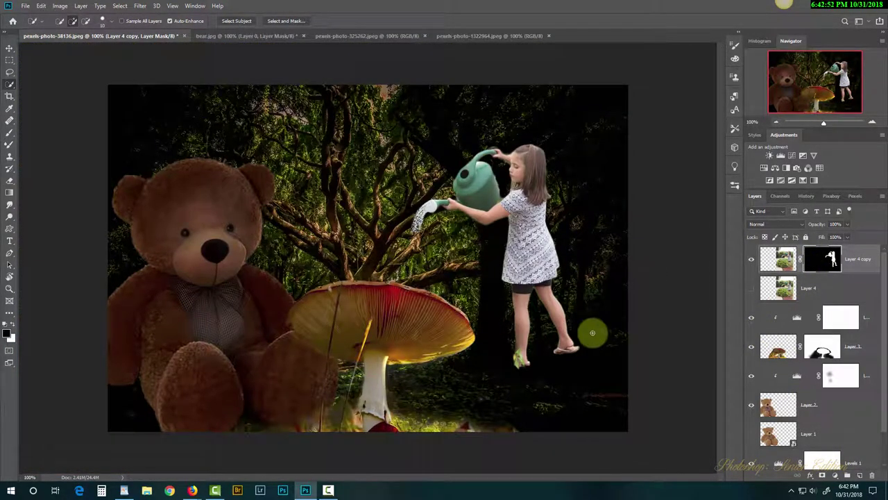
key(v)
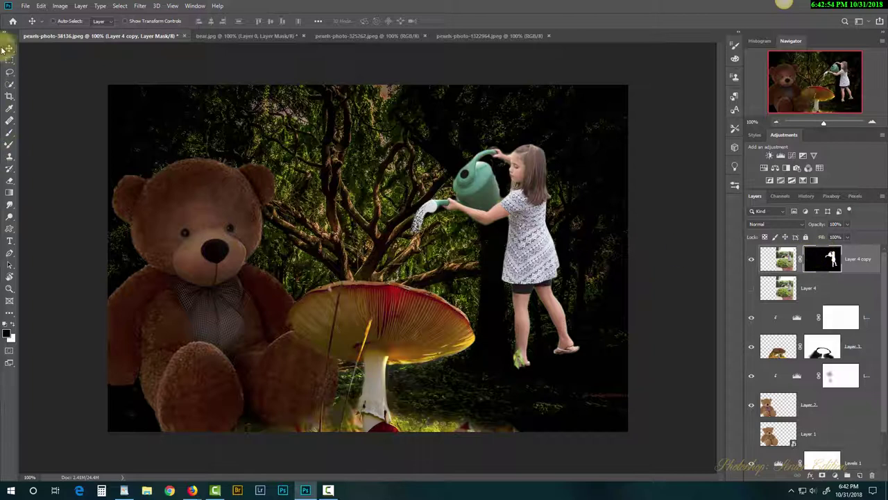
drag(529, 262, 530, 327)
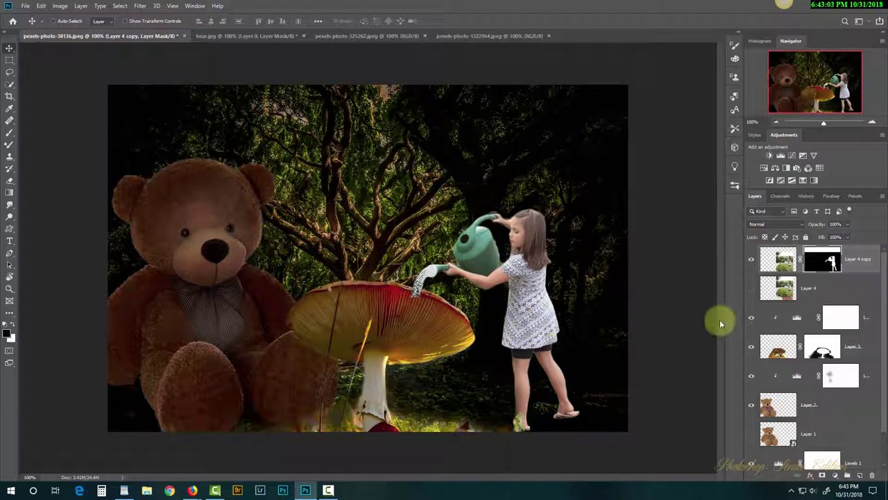
- Scale the mushroom layer proportionally down to 83.47% with Free Transform, keeping it in front of the bear
click(777, 347)
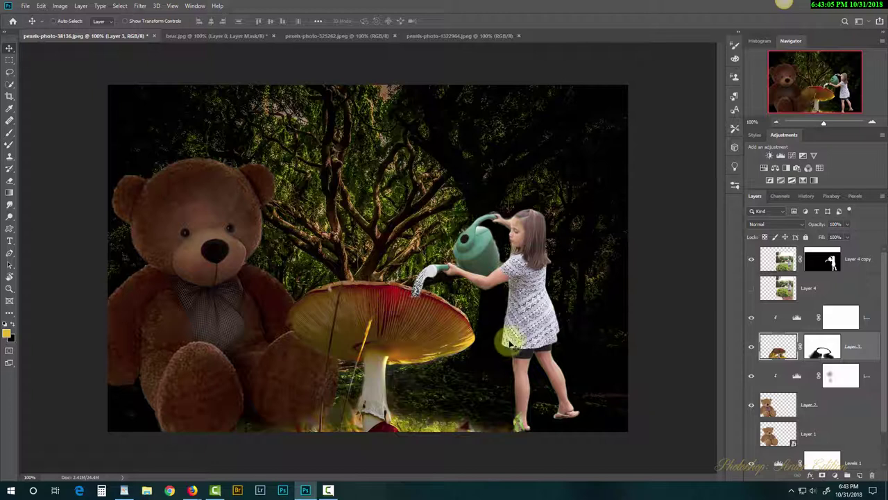
key(ctrl)
key(ctrl+t)
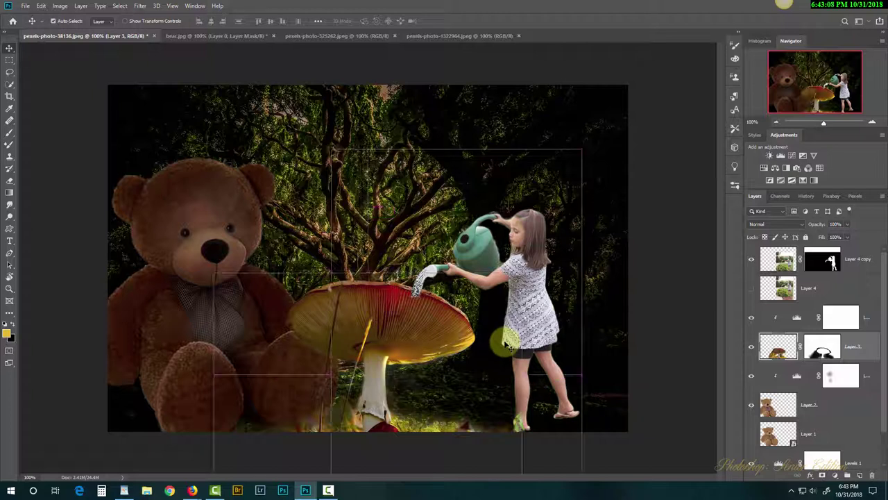
drag(519, 274, 476, 317)
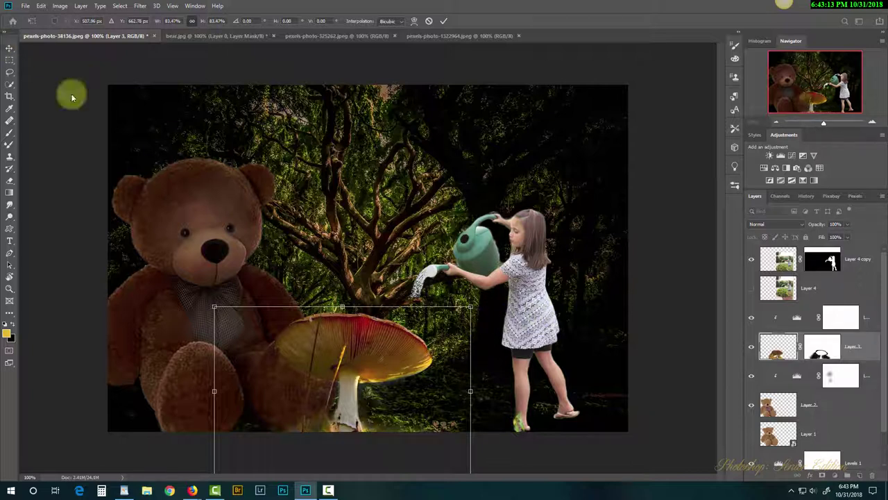
key(Return)
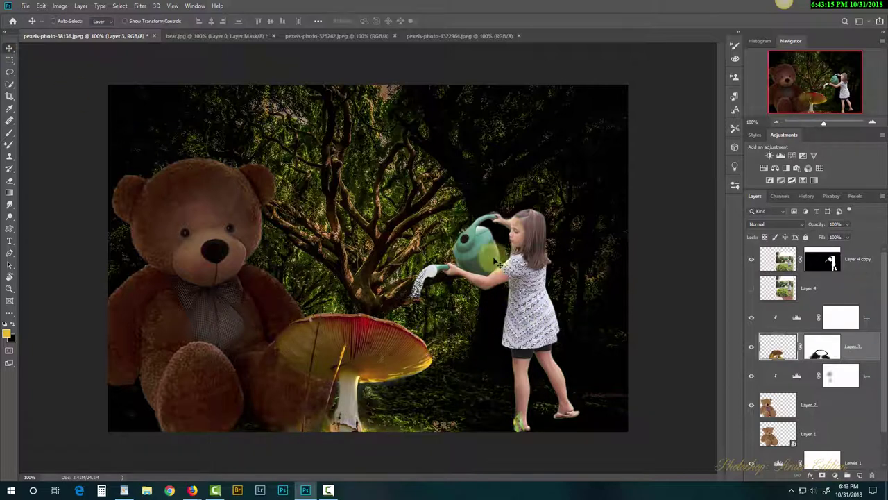
- Move the girl layer toward the mushroom and nudge it down so the water pours just above the cap
drag(782, 262, 487, 311)
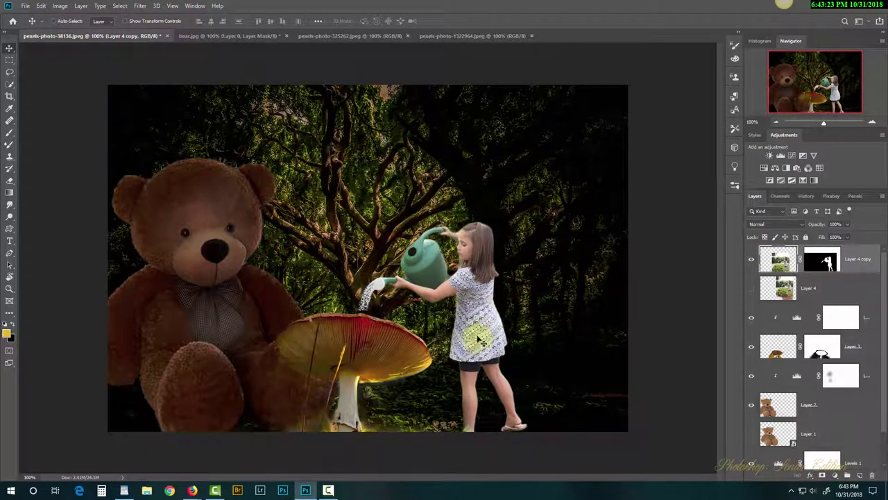
key(Down)
key(Down)
key(Down)
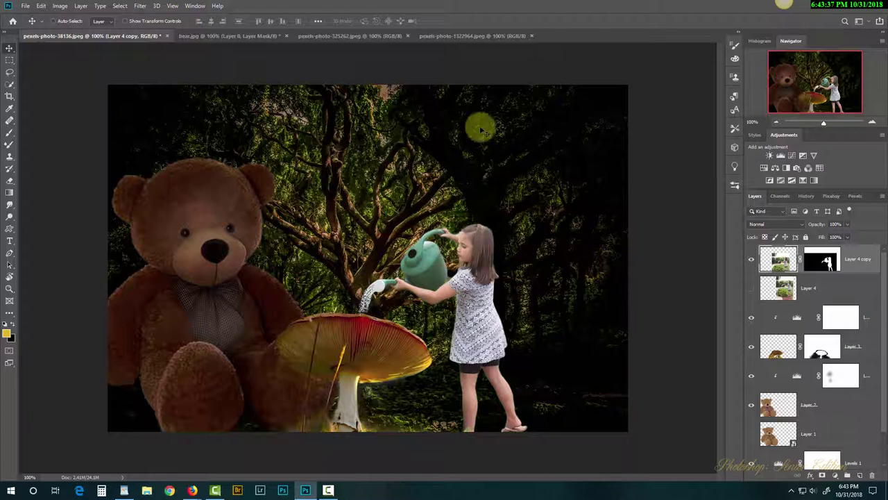
- Open the garden hose photo man-hand-garden-growth.jpg from the Week_4 folder
click(25, 5)
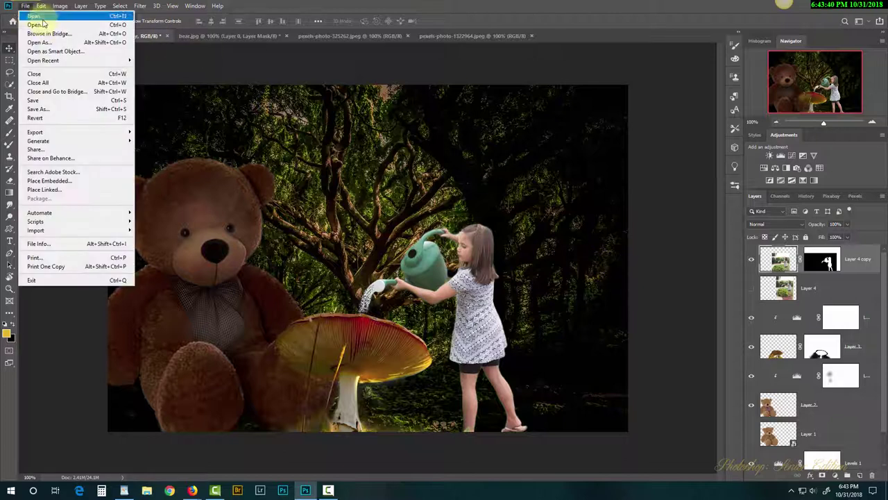
click(31, 24)
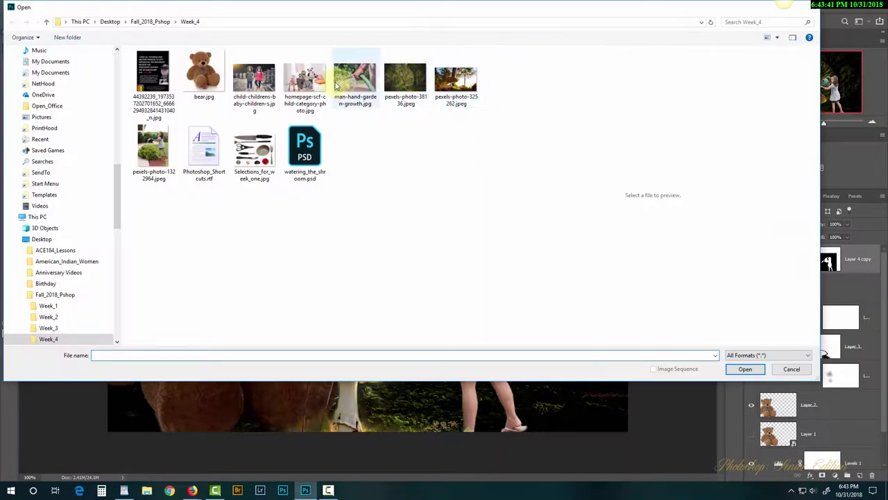
click(355, 77)
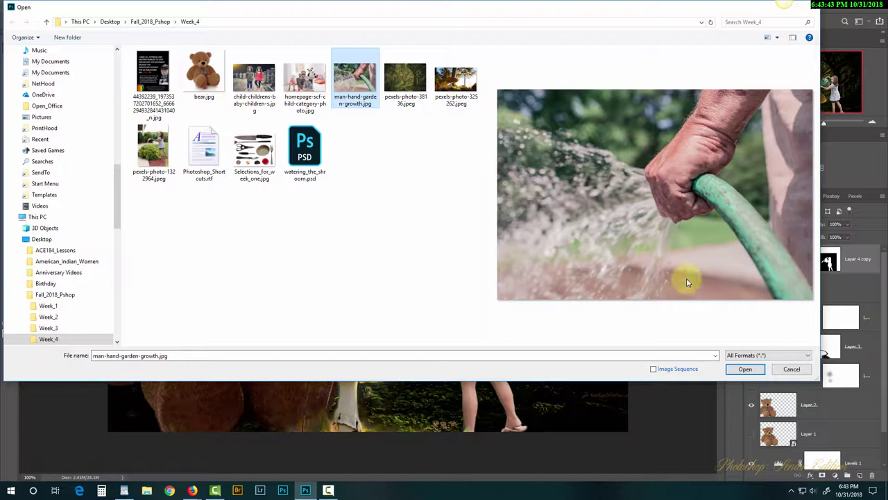
click(745, 369)
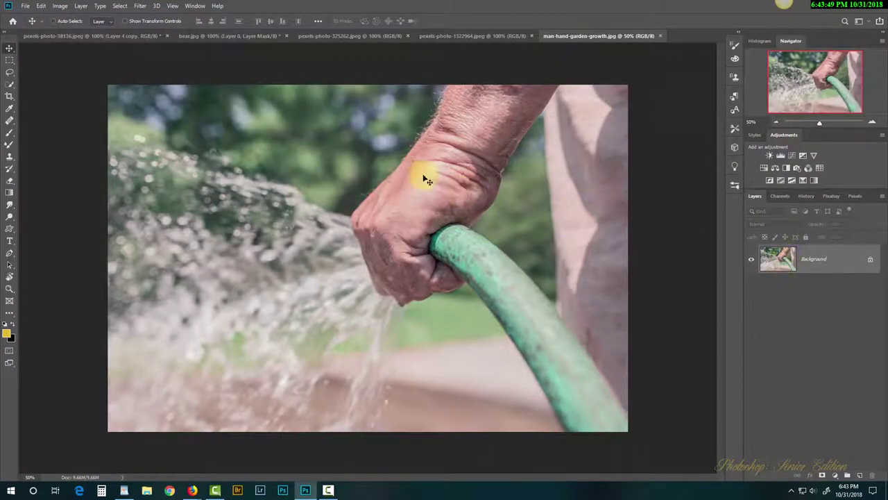
- Copy the entire garden hose photo and paste it as a new layer into the pexels-photo-38136.jpeg composite
key(ctrl+a)
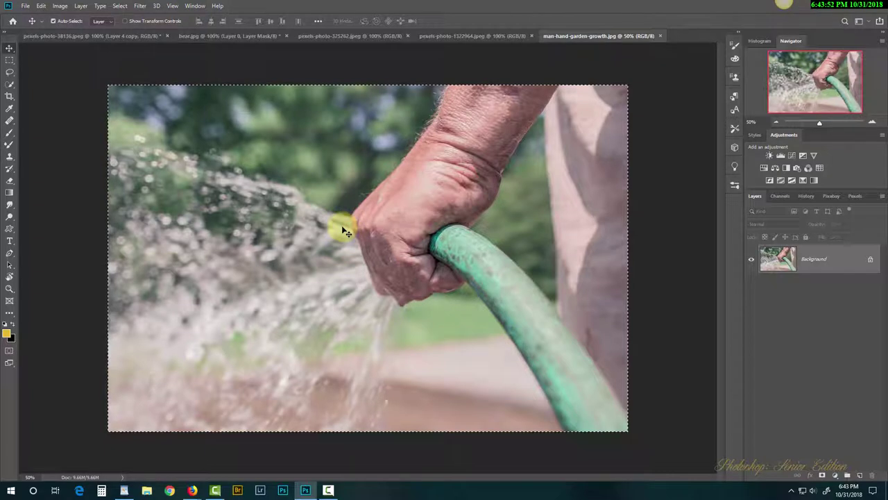
click(108, 35)
key(ctrl+v)
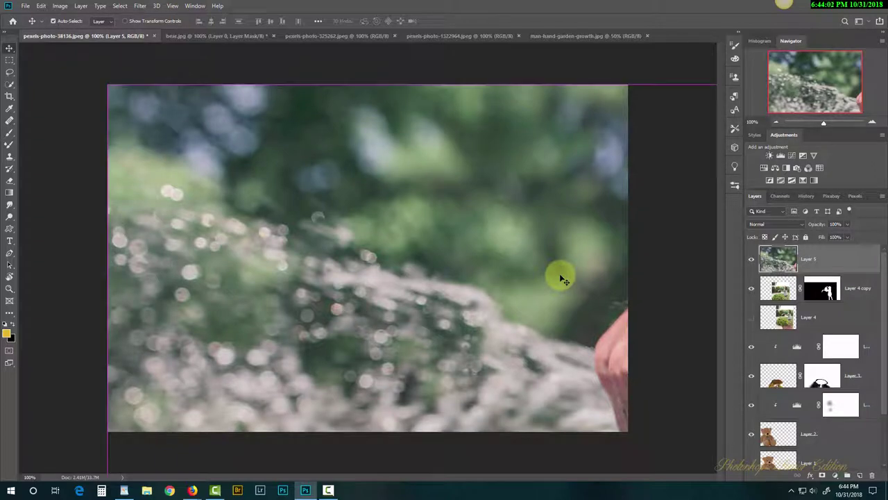
- Transform the hose layer to 49.77% scale and -67.46° rotation with its water spraying down over the mushroom, and add a white layer mask
key(ctrl+t)
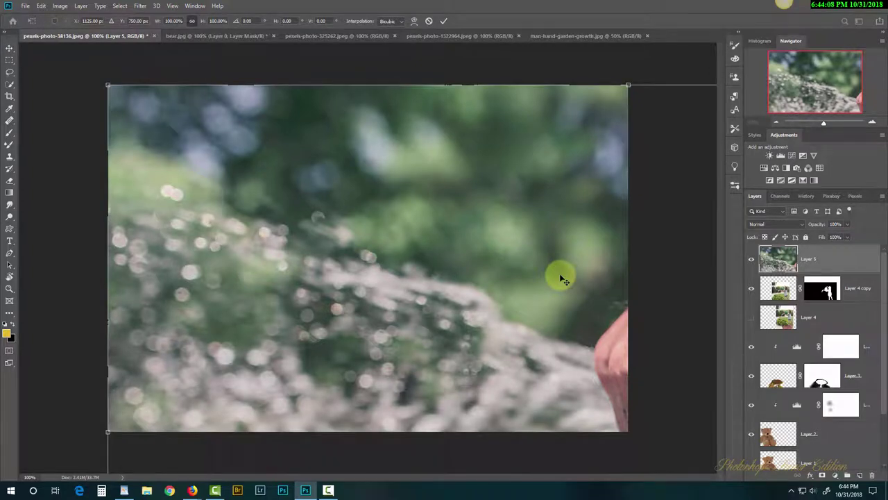
key(ctrl+0)
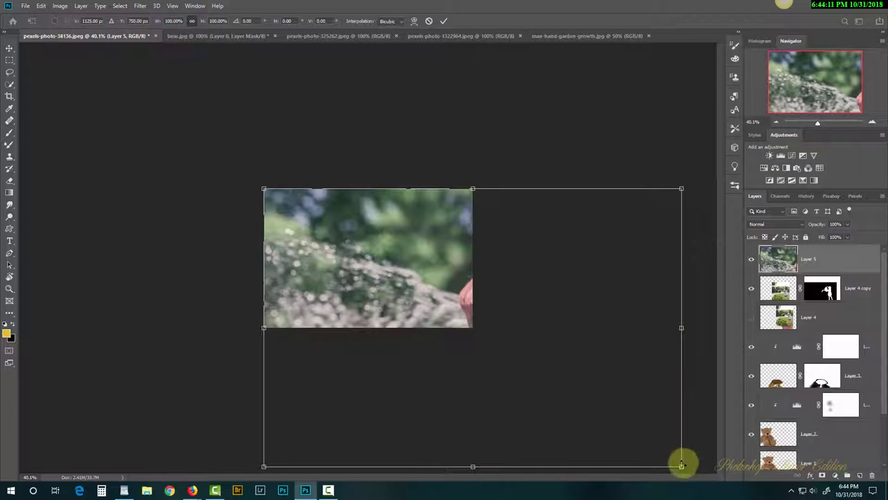
drag(681, 465, 488, 302)
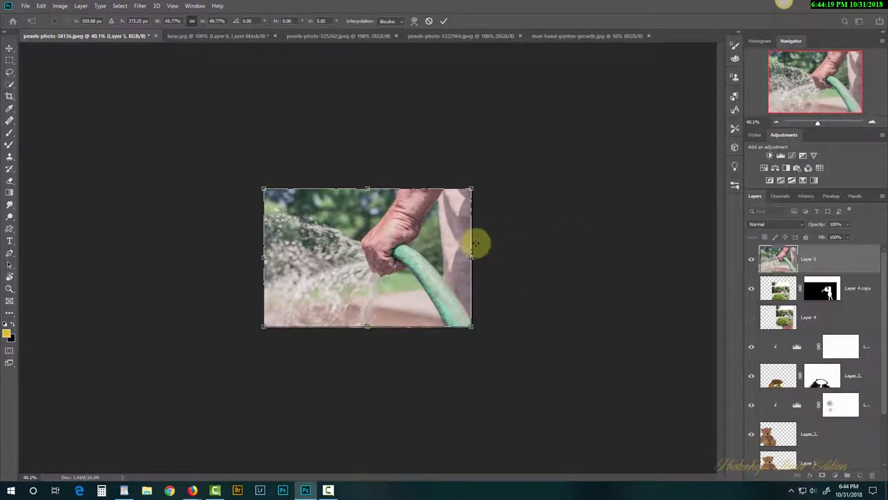
drag(495, 222, 387, 120)
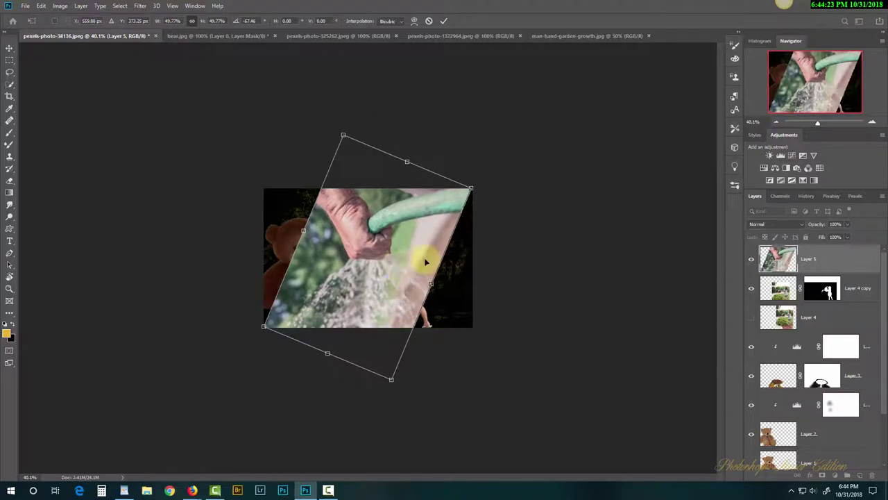
mouse_move(389, 271)
mouse_down()
mouse_move(555, 248)
mouse_move(494, 280)
mouse_move(388, 289)
mouse_move(384, 301)
mouse_move(396, 273)
mouse_move(511, 271)
mouse_move(388, 281)
mouse_move(398, 279)
mouse_up()
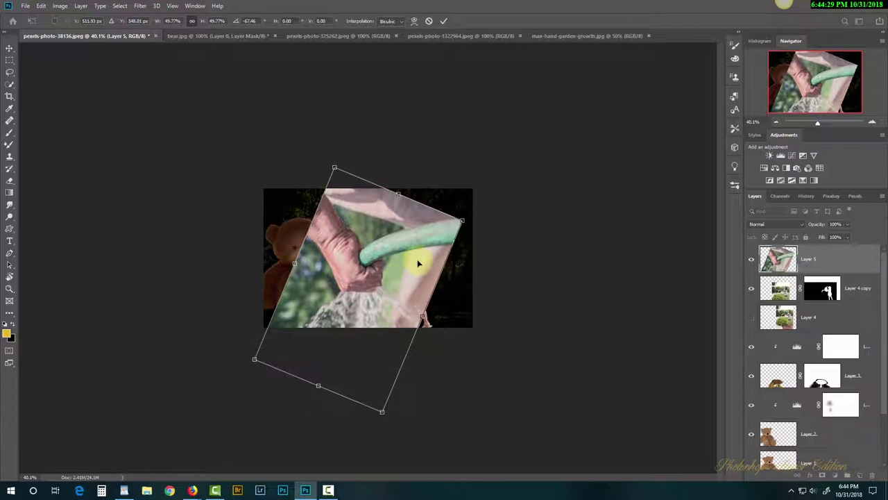
key(Return)
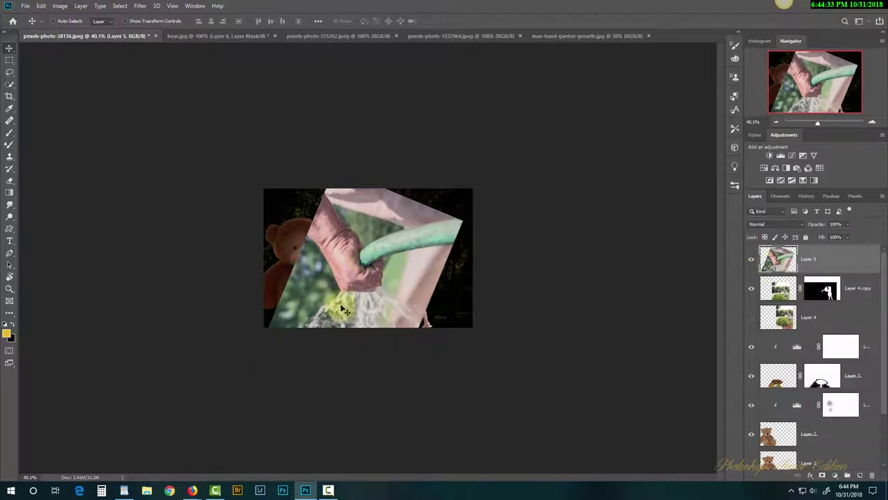
click(822, 475)
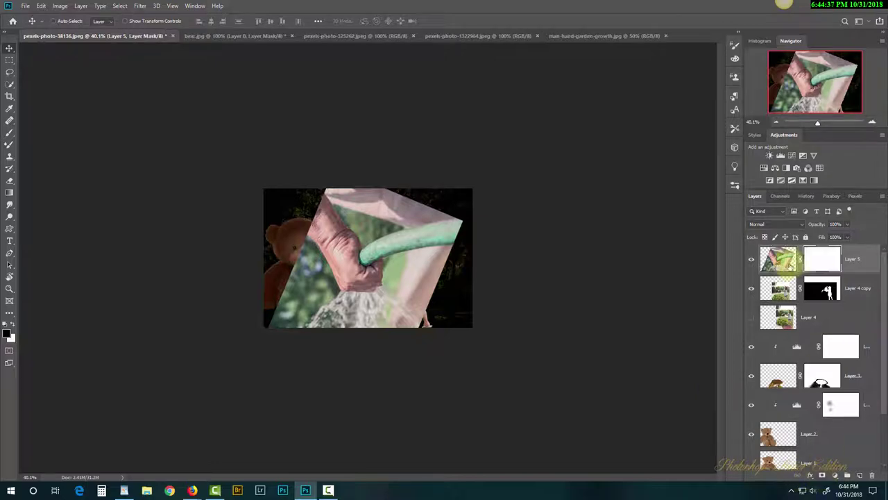
- Paint black on the hose layer's mask to hide the hand, hose and background, keeping only the water spray over the mushroom
click(10, 132)
mouse_move(365, 255)
mouse_down()
mouse_move(390, 247)
mouse_move(326, 286)
mouse_move(329, 277)
mouse_move(296, 305)
mouse_move(317, 237)
mouse_up()
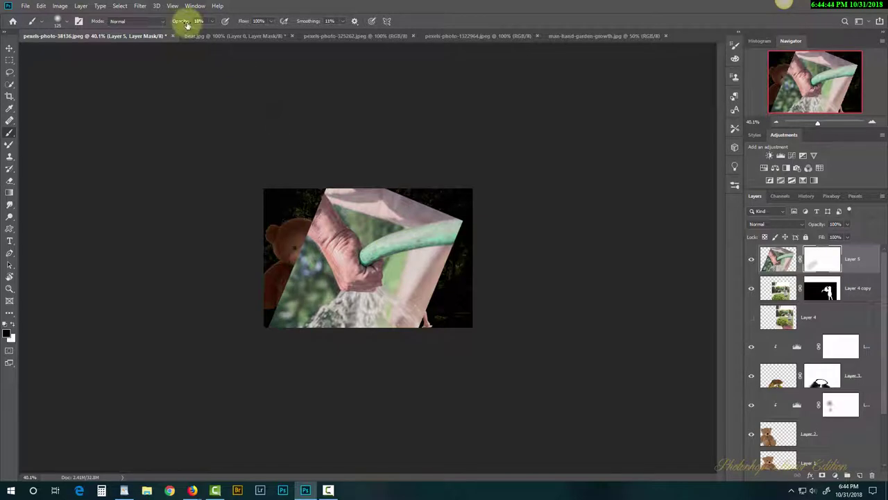
drag(186, 23, 298, 33)
mouse_move(337, 201)
mouse_down()
mouse_move(313, 231)
mouse_move(344, 186)
mouse_move(366, 183)
mouse_move(408, 196)
mouse_move(358, 218)
mouse_move(348, 239)
mouse_move(400, 251)
mouse_move(463, 238)
mouse_move(451, 218)
mouse_move(460, 217)
mouse_move(497, 231)
mouse_move(421, 262)
mouse_move(451, 293)
mouse_move(439, 252)
mouse_move(417, 269)
mouse_move(390, 271)
mouse_move(398, 280)
mouse_move(376, 271)
mouse_move(437, 313)
mouse_move(420, 288)
mouse_up()
mouse_move(352, 241)
mouse_down()
mouse_move(299, 308)
mouse_move(348, 266)
mouse_move(307, 293)
mouse_move(310, 281)
mouse_move(288, 283)
mouse_move(311, 246)
mouse_move(307, 235)
mouse_move(271, 311)
mouse_move(292, 286)
mouse_move(277, 320)
mouse_move(307, 298)
mouse_move(293, 314)
mouse_move(301, 314)
mouse_move(269, 334)
mouse_up()
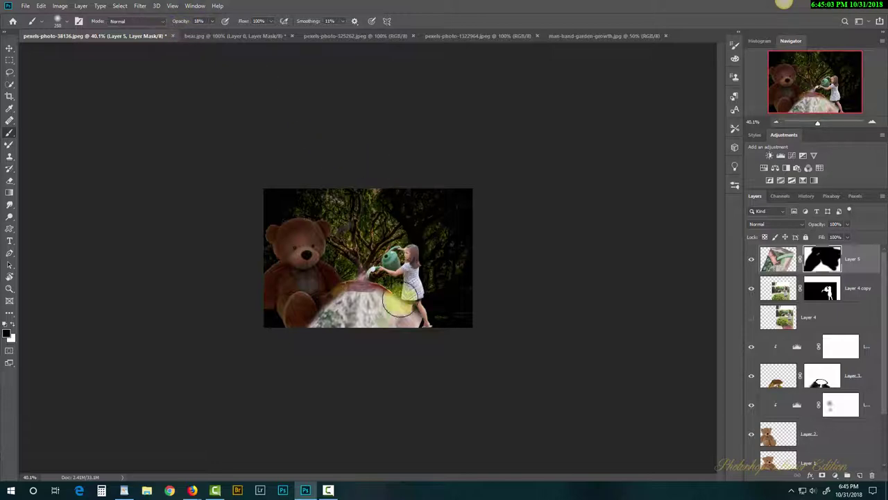
mouse_move(406, 293)
mouse_down()
mouse_move(423, 314)
mouse_move(388, 276)
mouse_move(409, 310)
mouse_move(329, 297)
mouse_move(303, 308)
mouse_move(329, 288)
mouse_move(303, 310)
mouse_up()
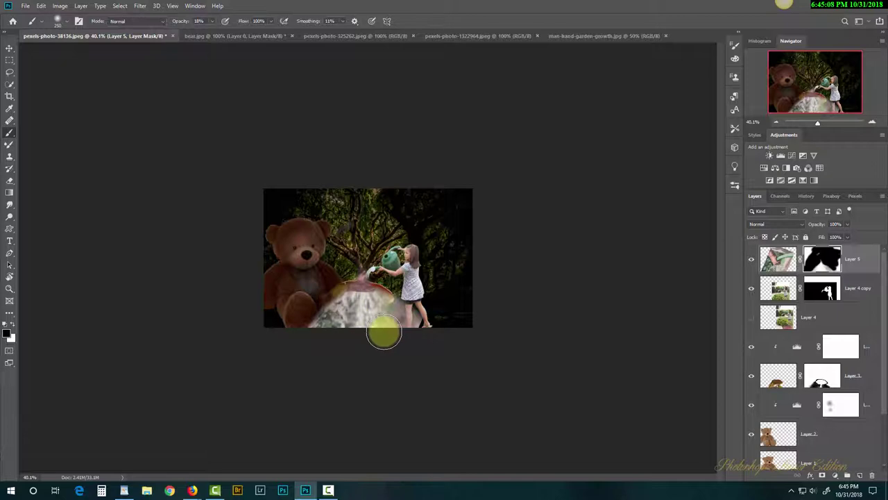
- Nudge the masked water spray layer slightly upward over the mushroom cap
key(v)
drag(373, 319, 371, 313)
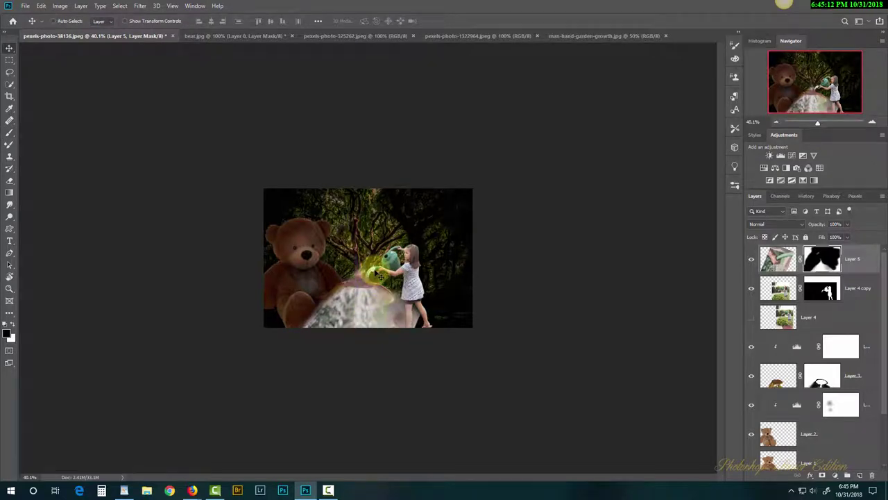
key(b)
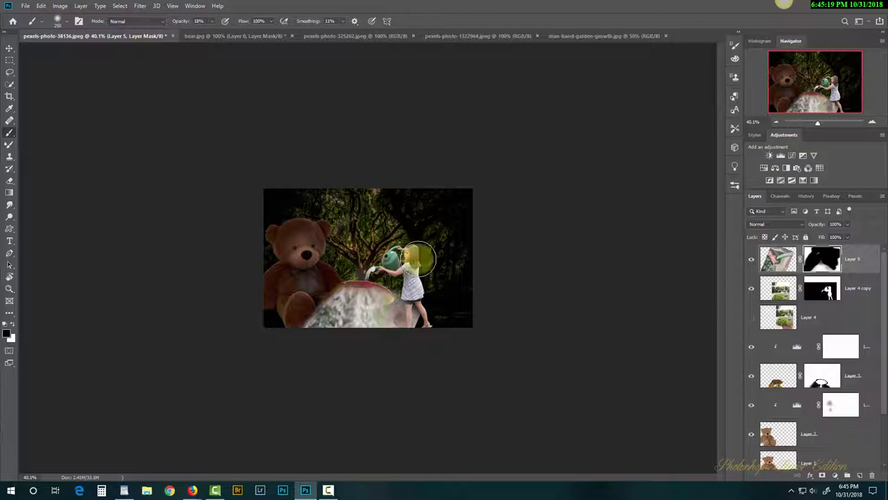
- Set the spray layer's opacity to 62% and its blend mode to Dissolve
click(765, 227)
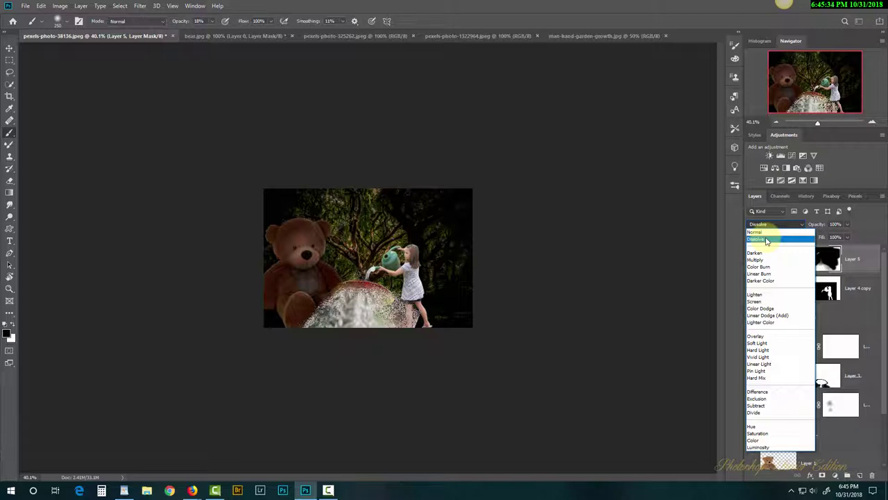
click(700, 225)
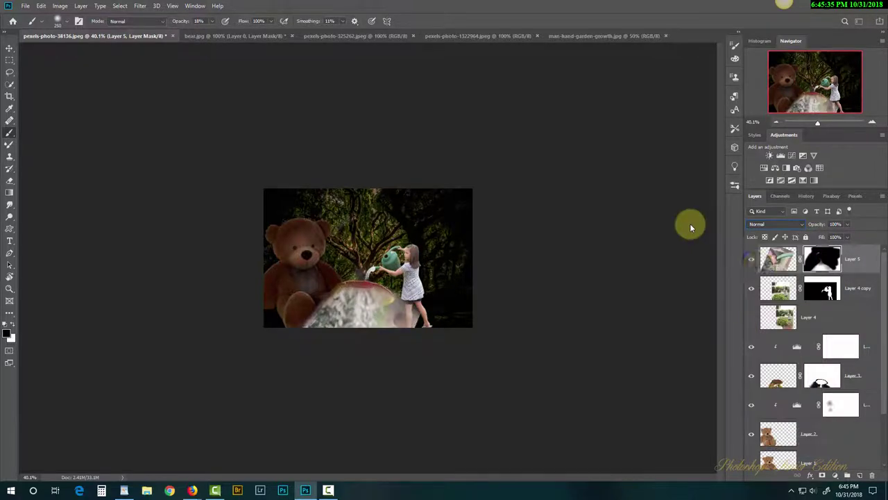
click(772, 264)
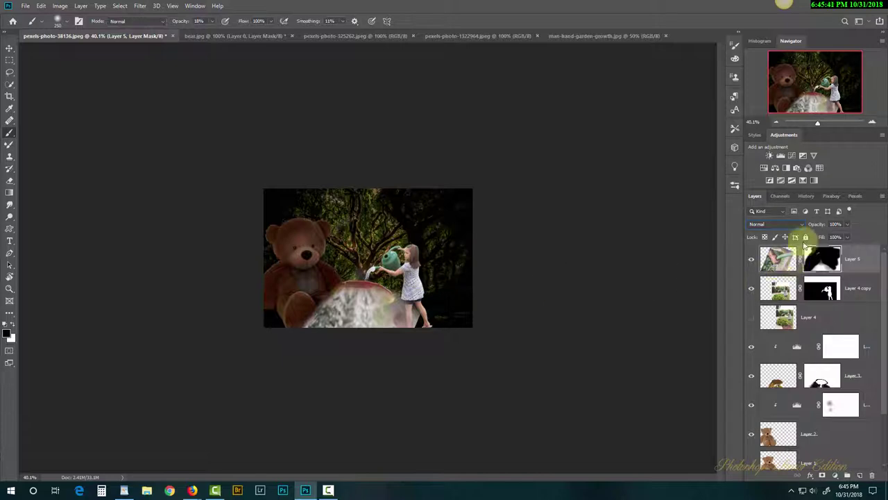
drag(810, 229, 816, 232)
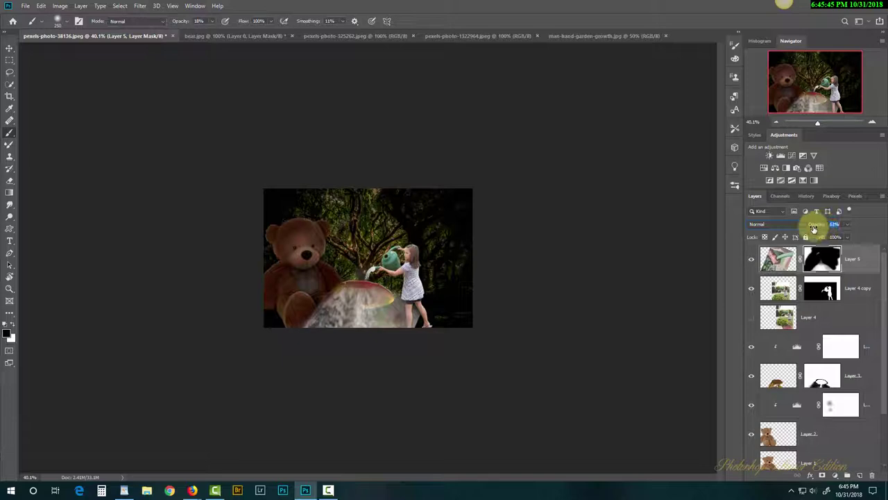
drag(814, 229, 811, 229)
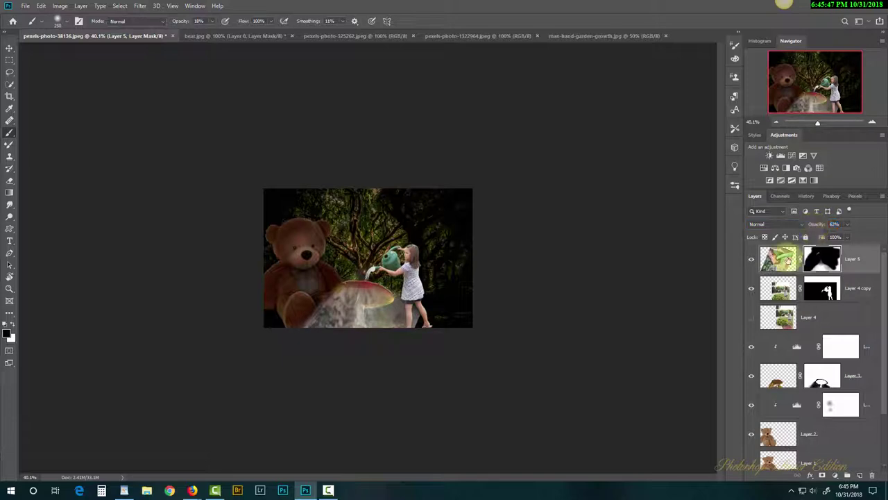
click(762, 223)
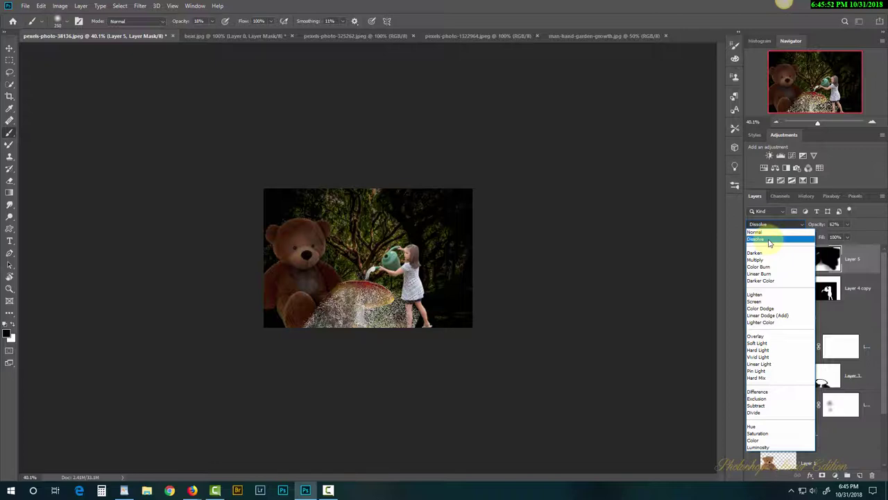
click(769, 240)
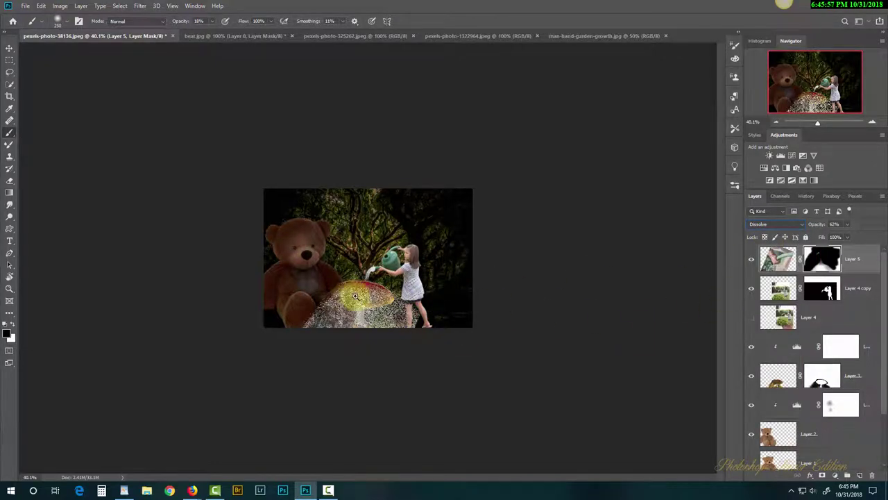
- Mask the spray off the girl's legs and the bear's foot using a brush at 100% opacity
key(ctrl+plus)
key(ctrl+plus)
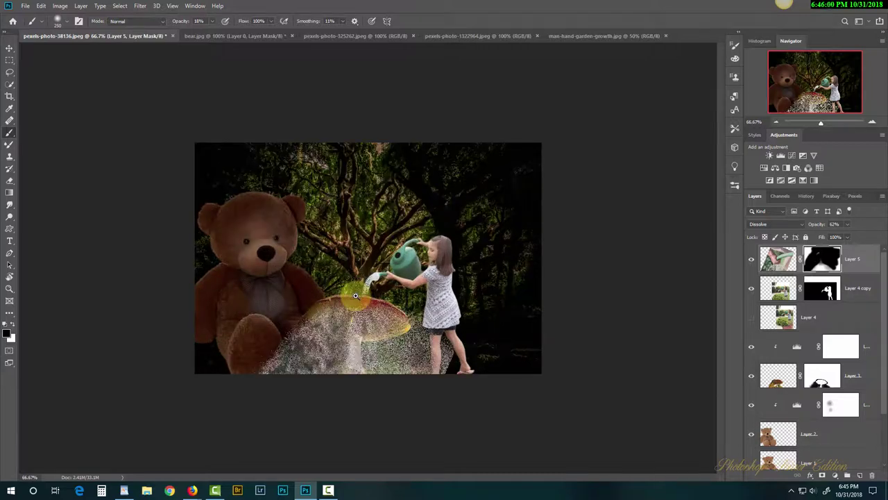
key(ctrl+plus)
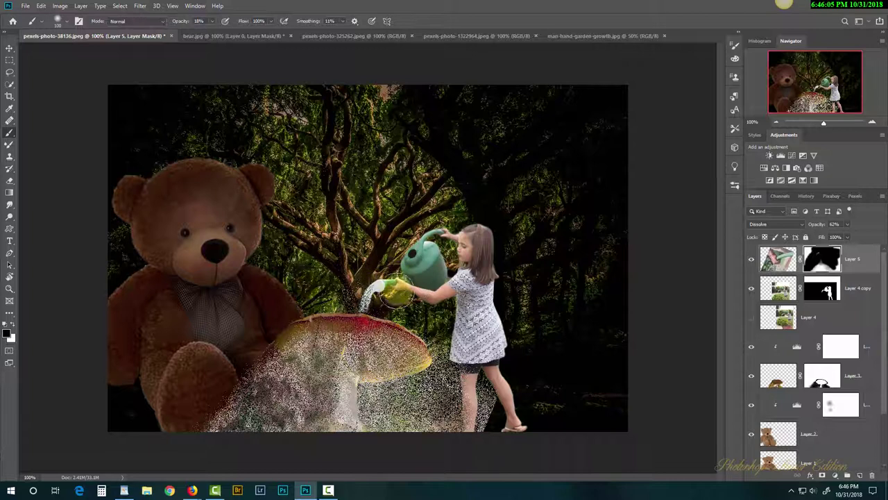
drag(178, 21, 257, 23)
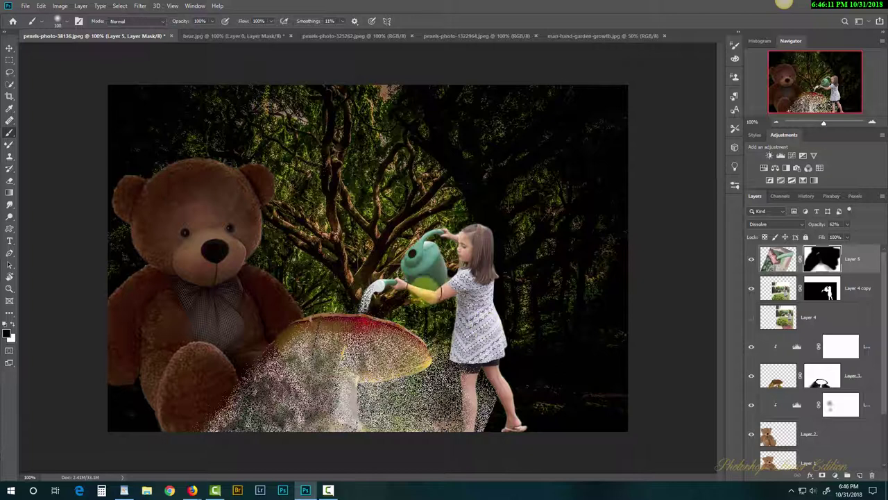
mouse_move(476, 353)
mouse_down()
mouse_move(551, 448)
mouse_move(464, 357)
mouse_move(527, 443)
mouse_move(470, 376)
mouse_move(510, 443)
mouse_move(509, 417)
mouse_up()
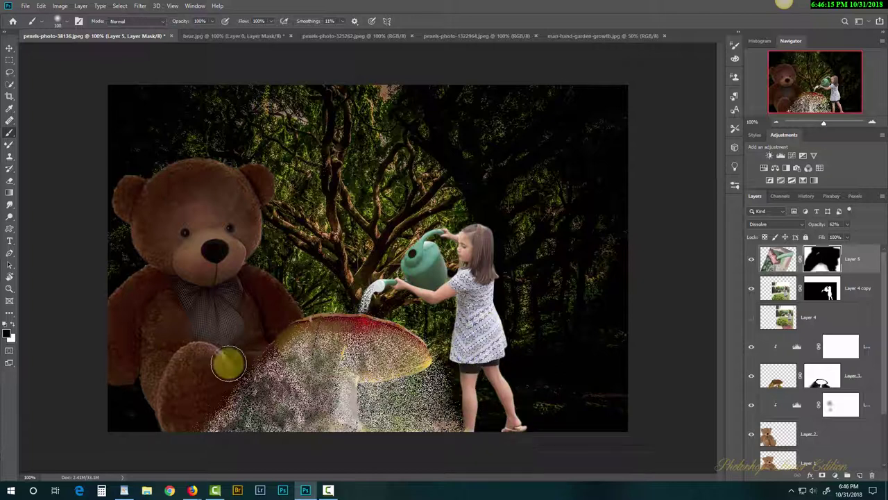
mouse_move(229, 363)
mouse_down()
mouse_move(193, 410)
mouse_move(226, 359)
mouse_move(202, 398)
mouse_move(218, 399)
mouse_move(192, 416)
mouse_up()
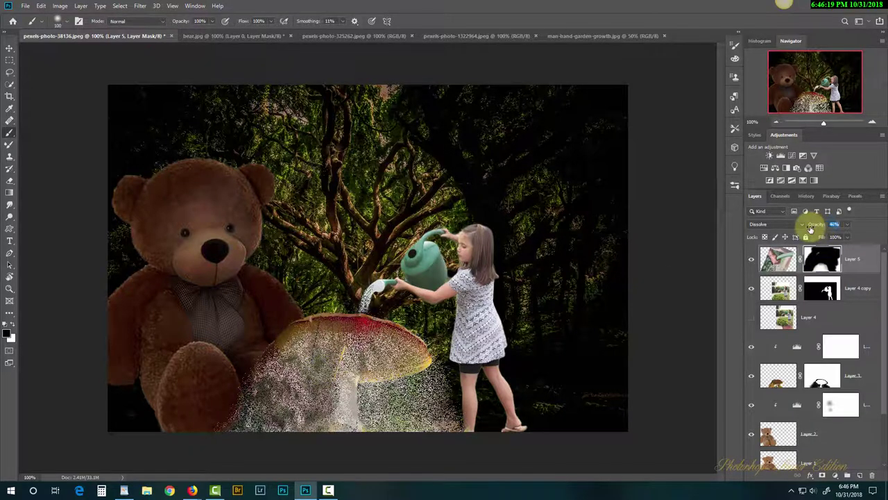
- Set the spray layer's opacity to 35% and fade the spray between the mushroom and the girl on its mask with a 34% opacity brush
drag(810, 229, 810, 229)
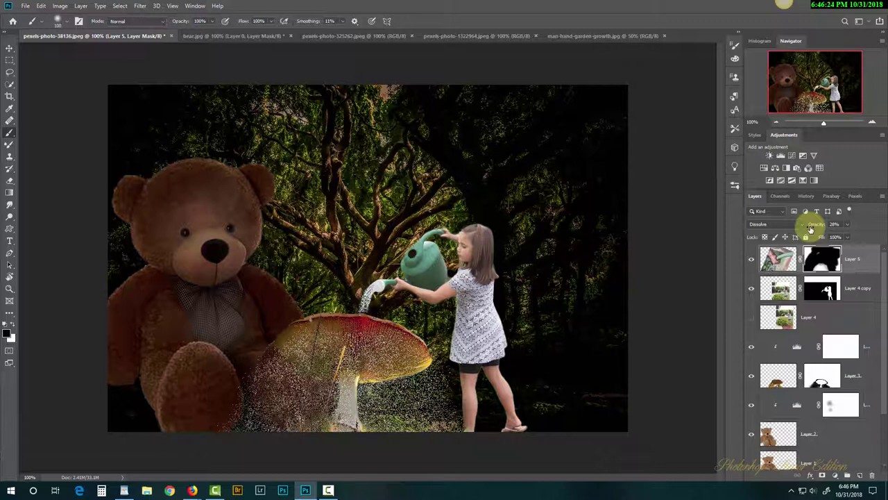
drag(813, 228, 817, 228)
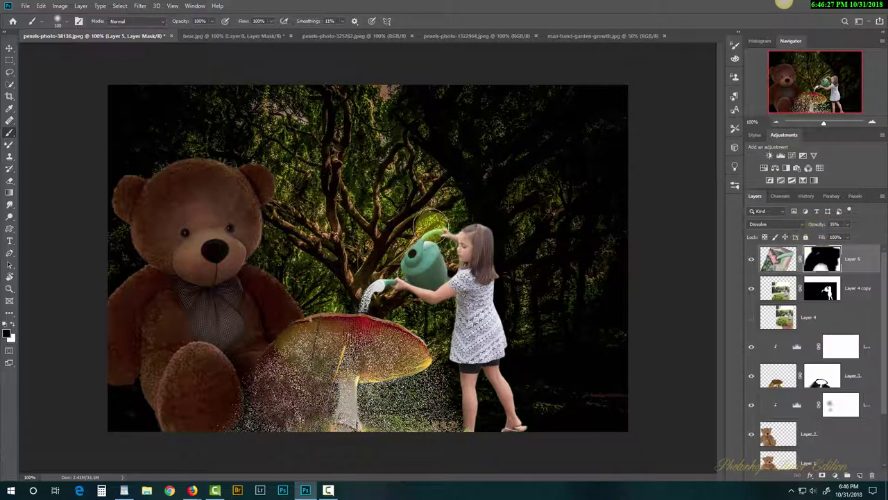
key(ctrl+minus)
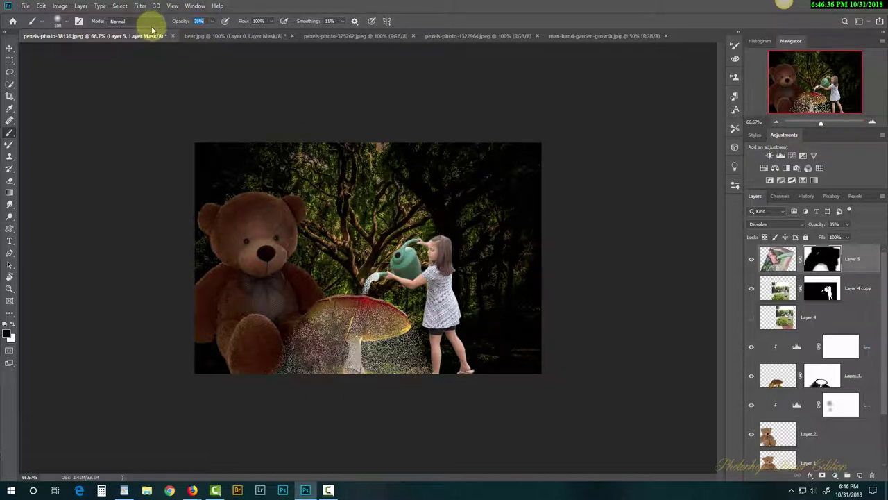
text(34)
key(Return)
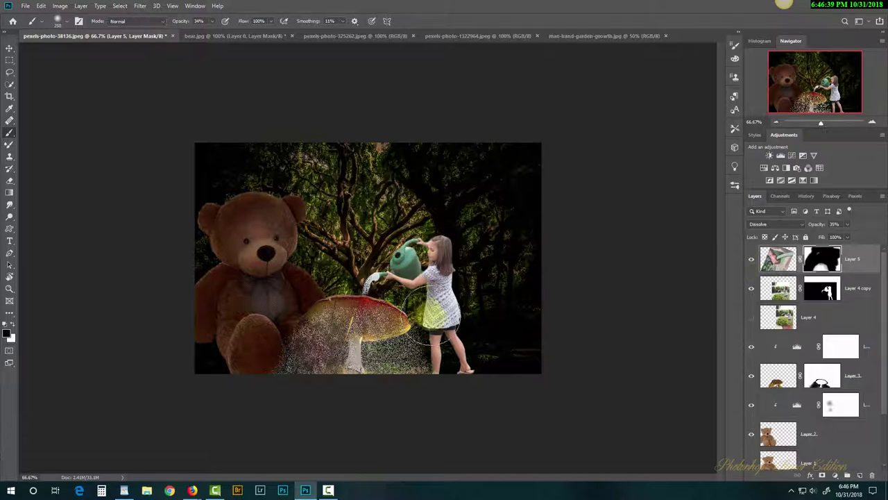
drag(410, 368, 428, 381)
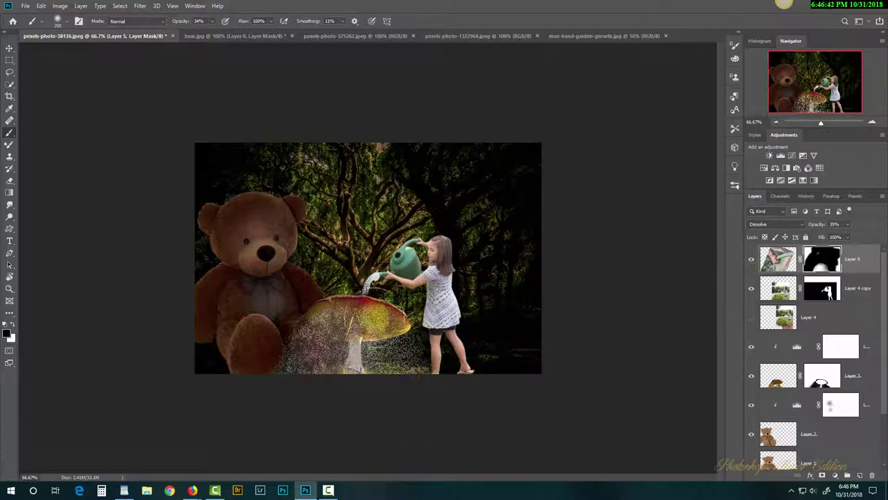
mouse_move(374, 316)
mouse_down()
mouse_move(315, 330)
mouse_move(285, 367)
mouse_move(337, 367)
mouse_move(343, 388)
mouse_move(393, 393)
mouse_move(332, 360)
mouse_move(329, 342)
mouse_move(491, 386)
mouse_up()
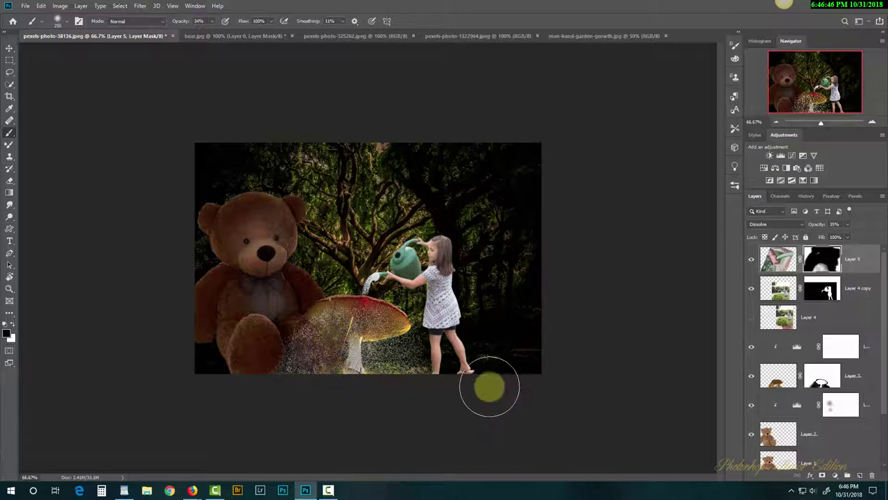
- Reposition the spray layer slightly over the mushroom and set its opacity to 25%, keeping the Dissolve blend mode
click(10, 47)
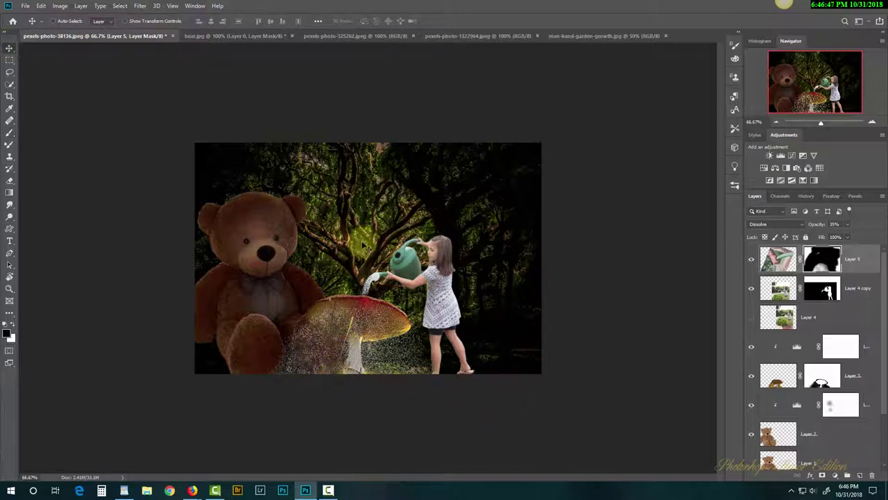
drag(369, 320, 372, 313)
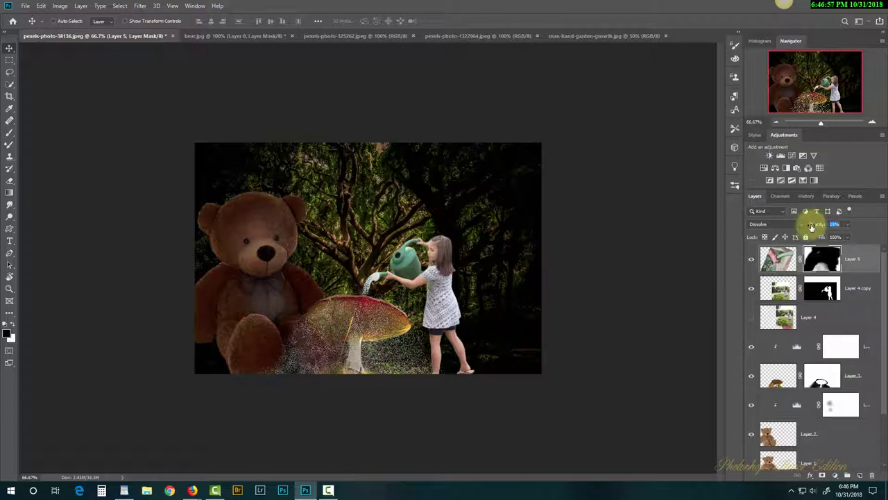
drag(811, 227, 808, 228)
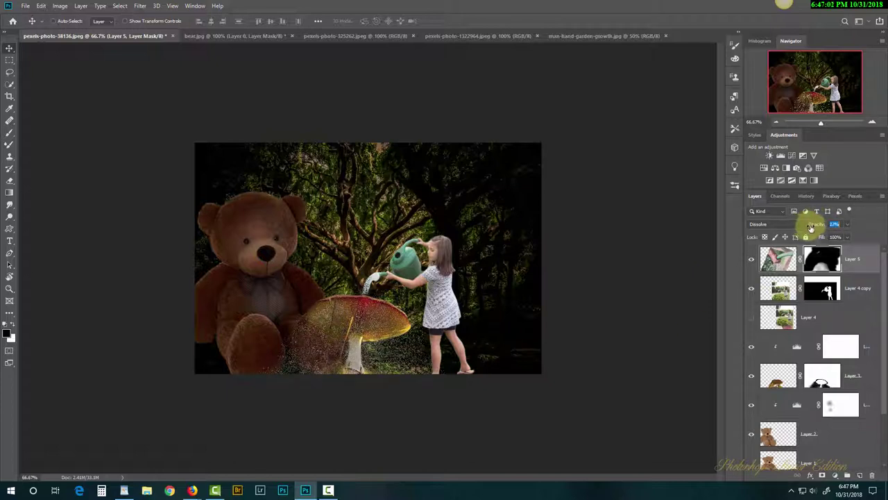
drag(810, 228, 813, 226)
click(791, 224)
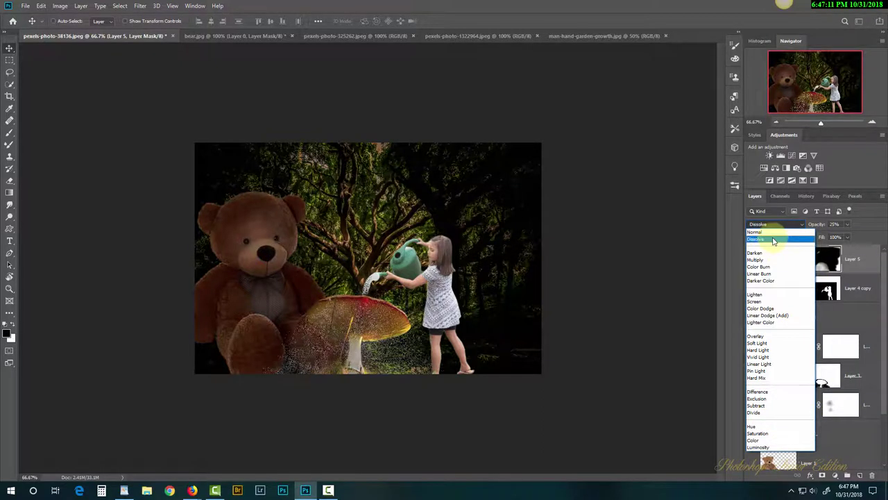
click(772, 240)
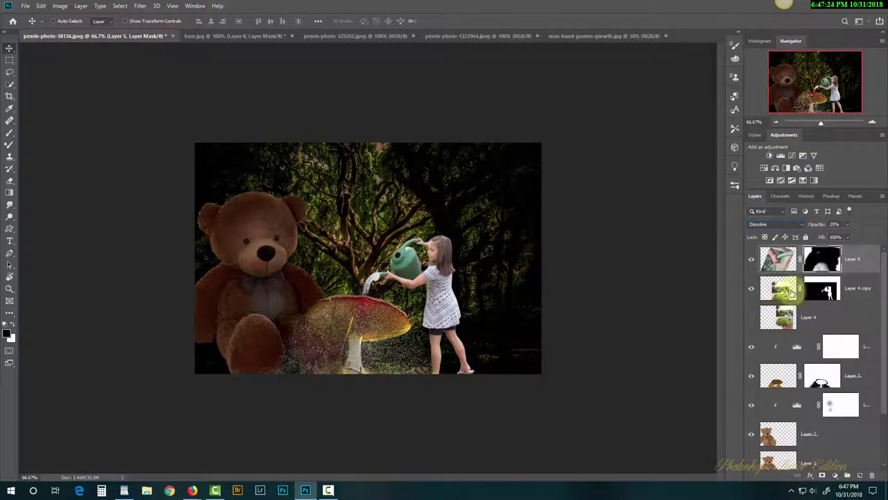
- Darken the girl with a Levels adjustment clipped to Layer 4 copy, setting the midtones to 0.37
click(778, 289)
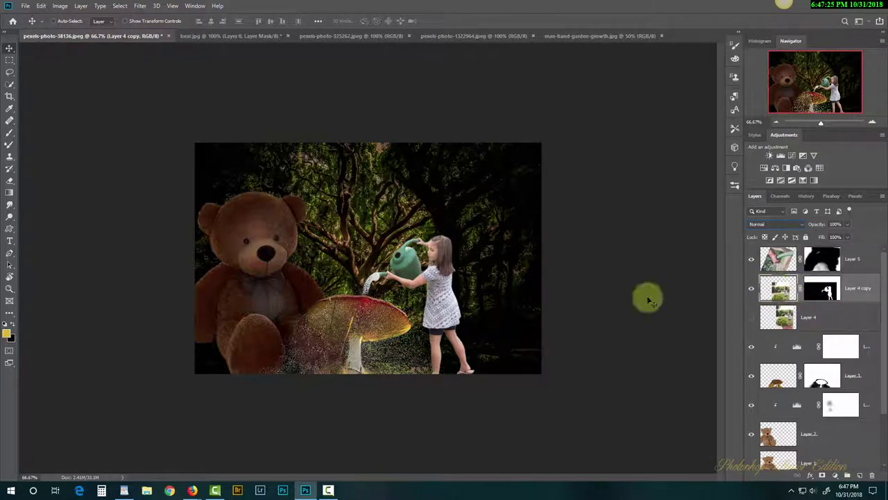
click(780, 155)
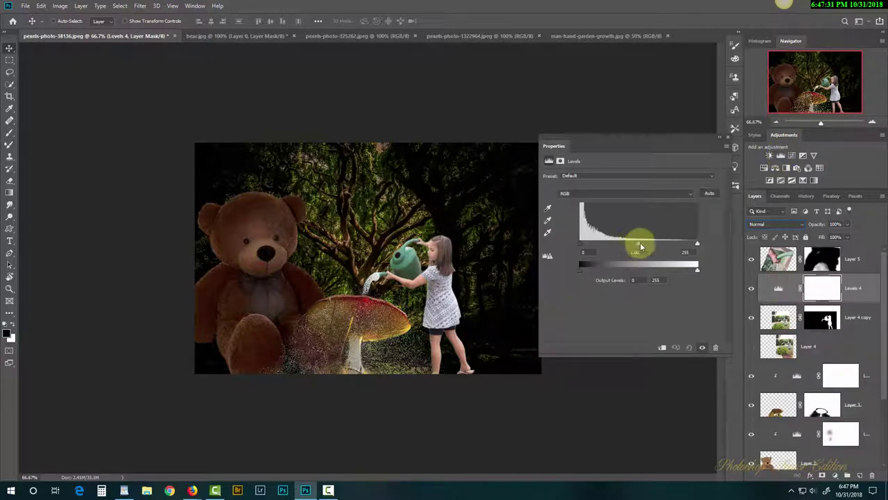
drag(640, 247, 671, 245)
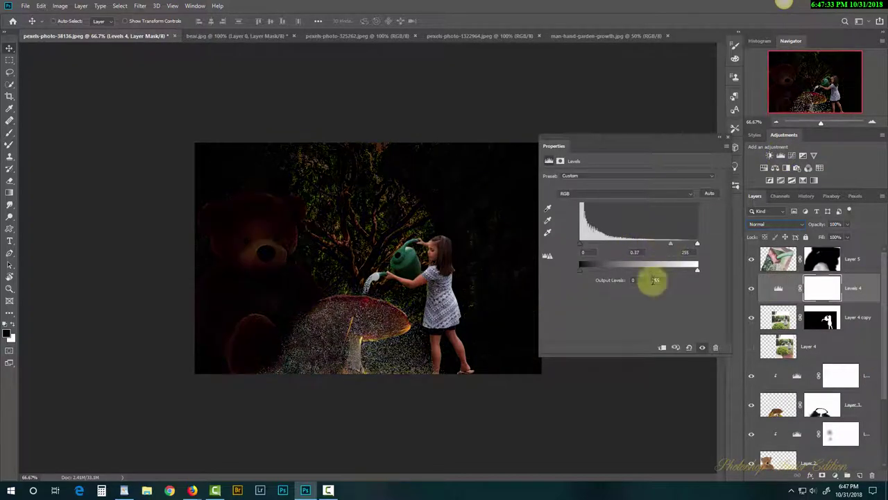
click(663, 349)
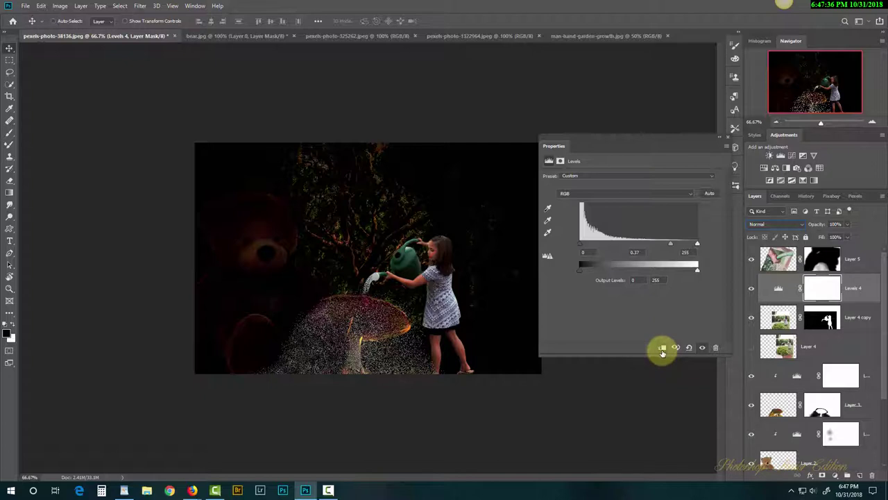
click(662, 349)
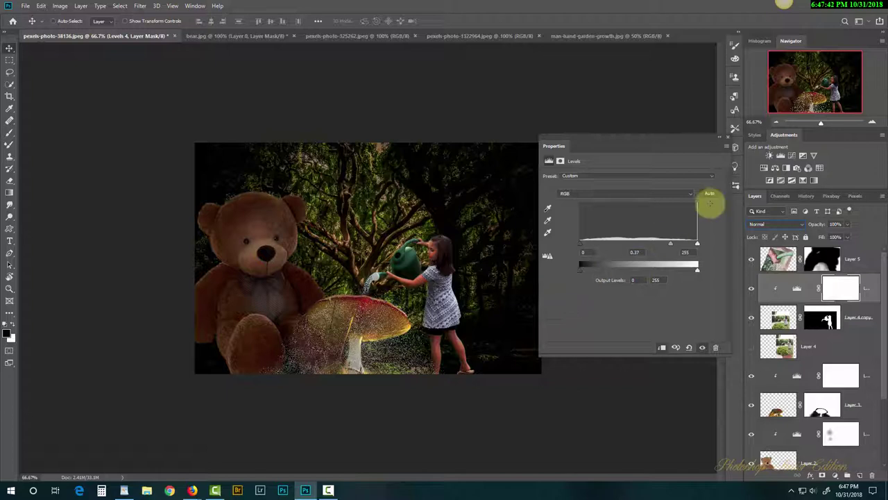
click(727, 138)
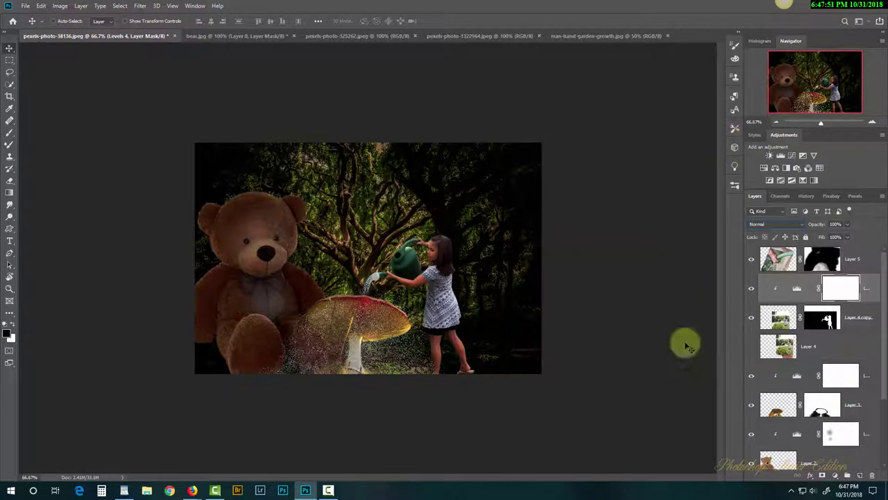
key(ctrl+1)
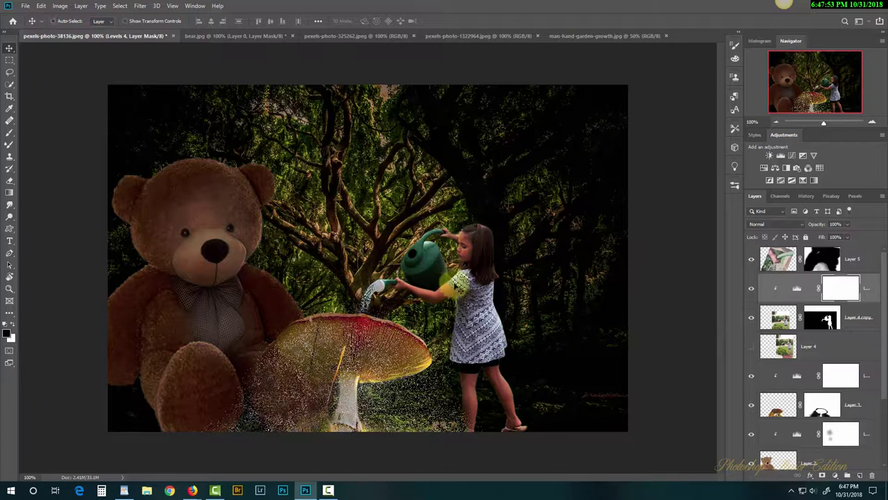
- Brighten the girl's face by painting black on her clipped Levels mask with a small brush at 10% opacity
scroll(460, 250, up, 1)
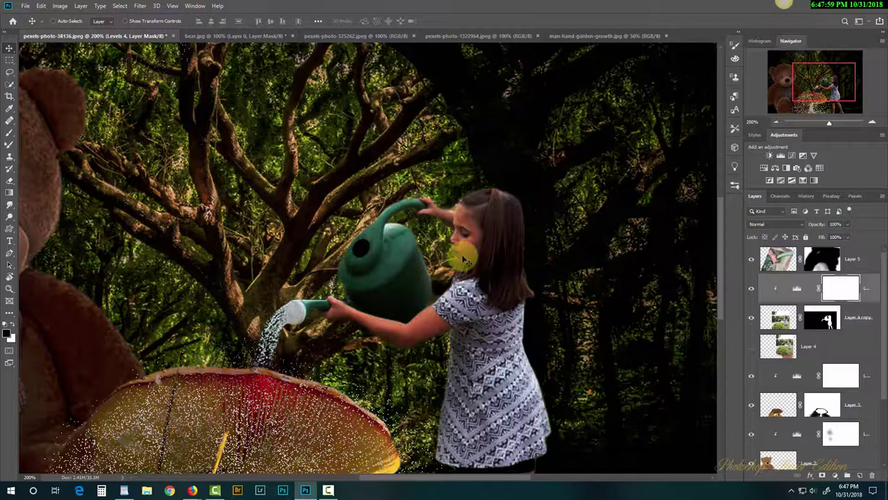
key(b)
key(bracketleft)
key(bracketleft)
key(bracketleft)
key(bracketleft)
key(bracketleft)
key(bracketleft)
key(bracketleft)
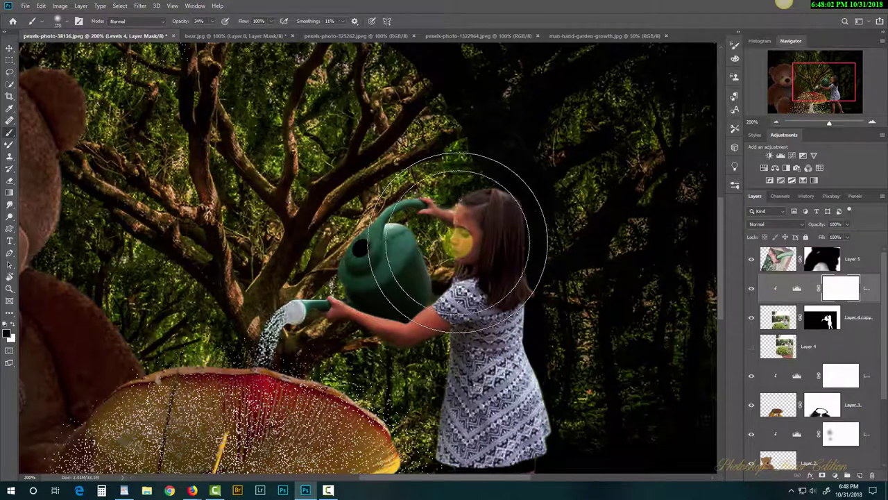
click(461, 235)
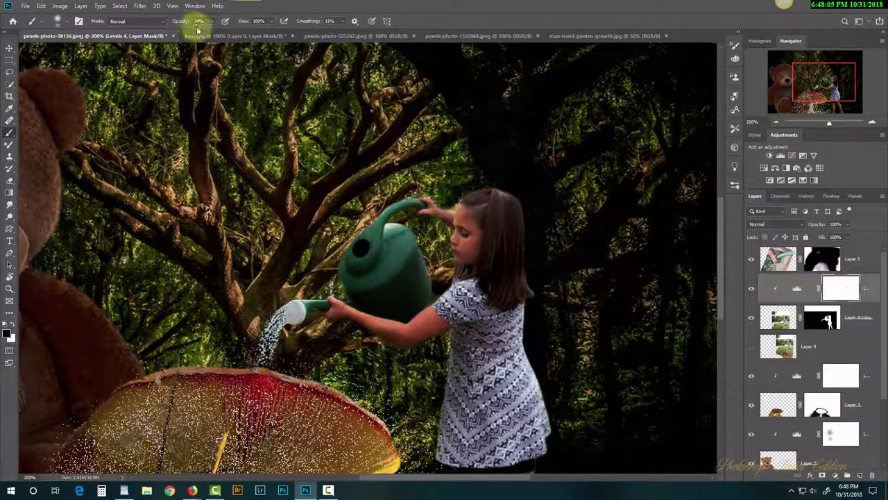
drag(172, 22, 174, 22)
text(10)
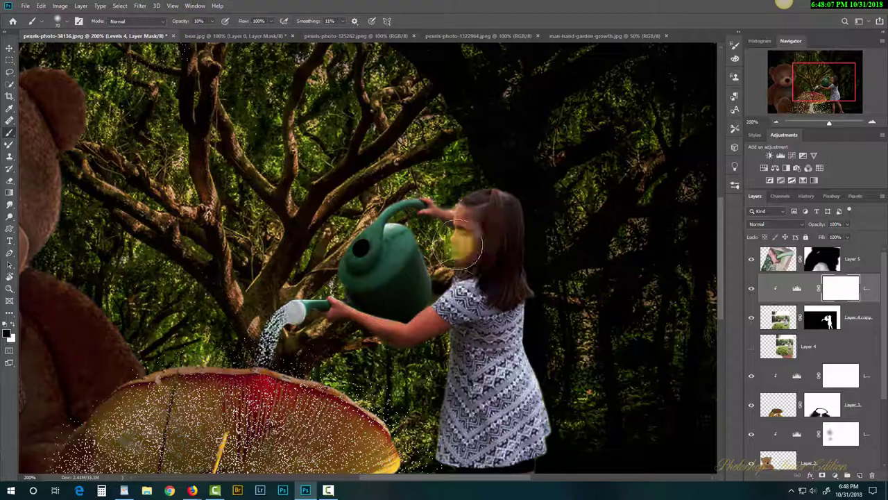
mouse_move(458, 242)
mouse_down()
mouse_move(474, 256)
mouse_move(684, 271)
mouse_move(673, 264)
mouse_up()
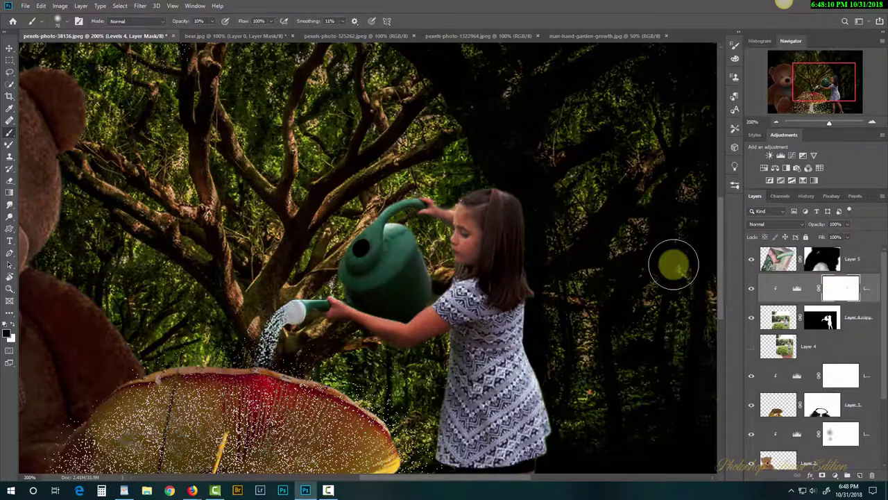
- Crop the image to a rectangular selection around the bear, mushroom and girl, trimming the dark upper and right margins, and clear the selection
key(ctrl+minus)
key(ctrl+minus)
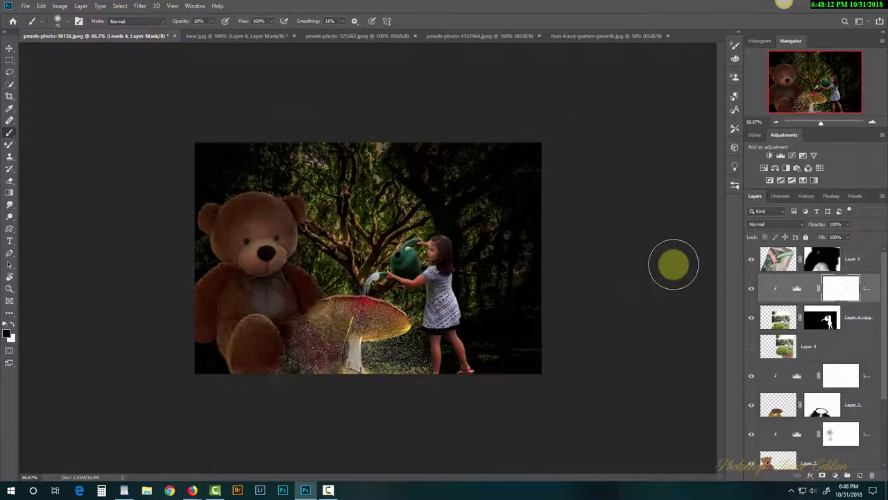
mouse_move(673, 263)
mouse_down()
mouse_move(525, 333)
mouse_move(532, 292)
mouse_move(512, 300)
mouse_move(534, 305)
mouse_move(528, 290)
mouse_up()
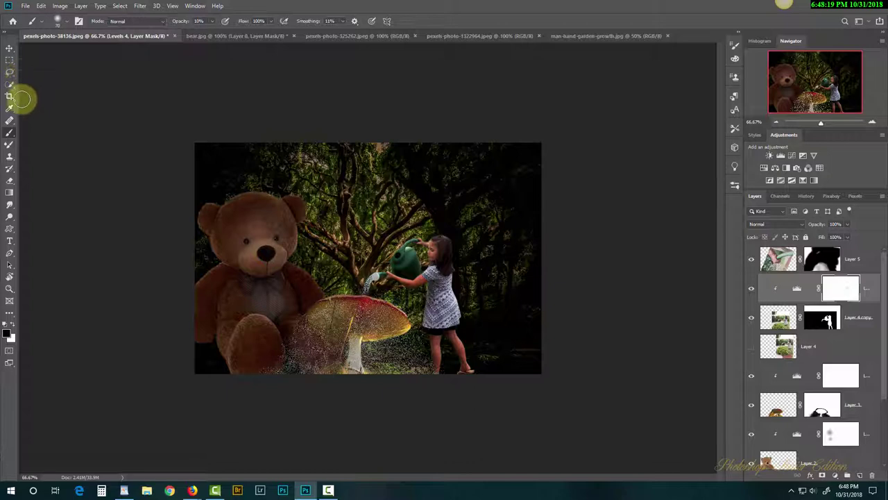
click(11, 61)
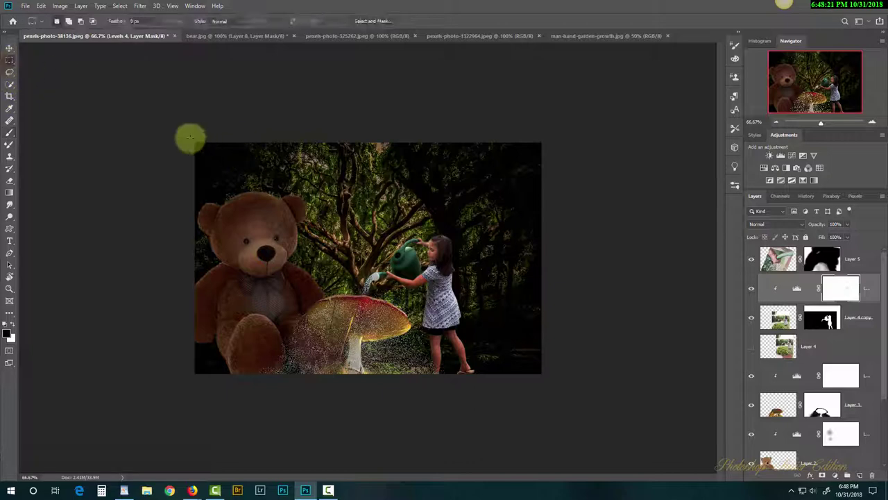
drag(197, 163, 491, 383)
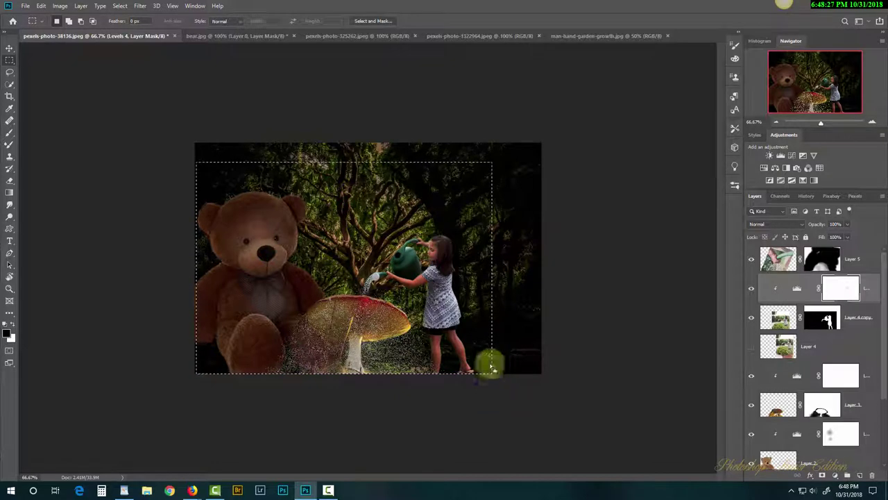
click(60, 5)
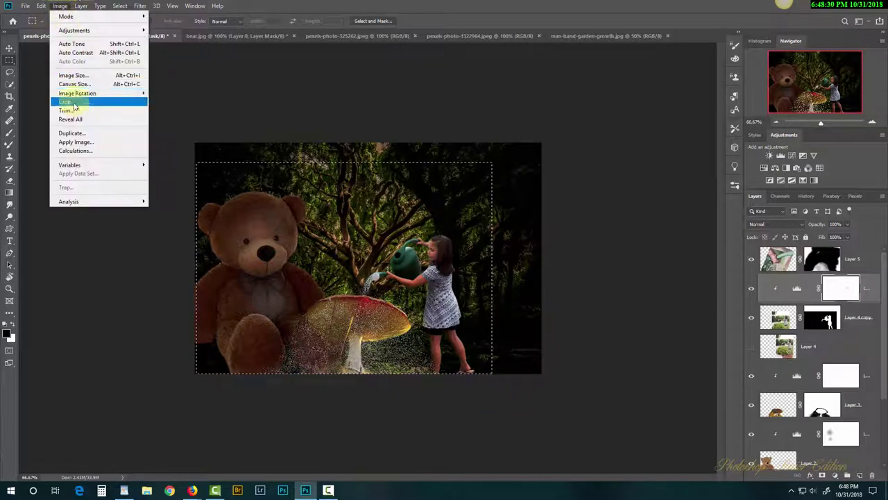
click(83, 102)
key(ctrl+d)
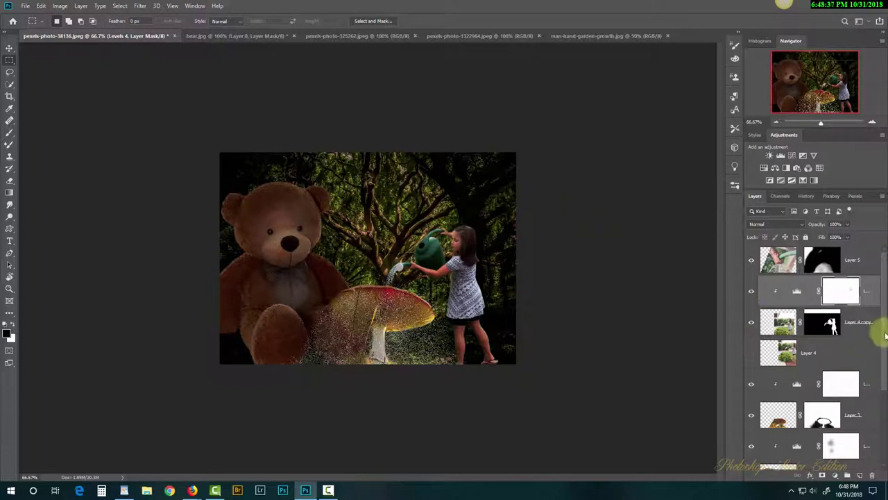
- Darken the forest background by setting the Levels 1 midtones to 0.30
drag(885, 336, 878, 390)
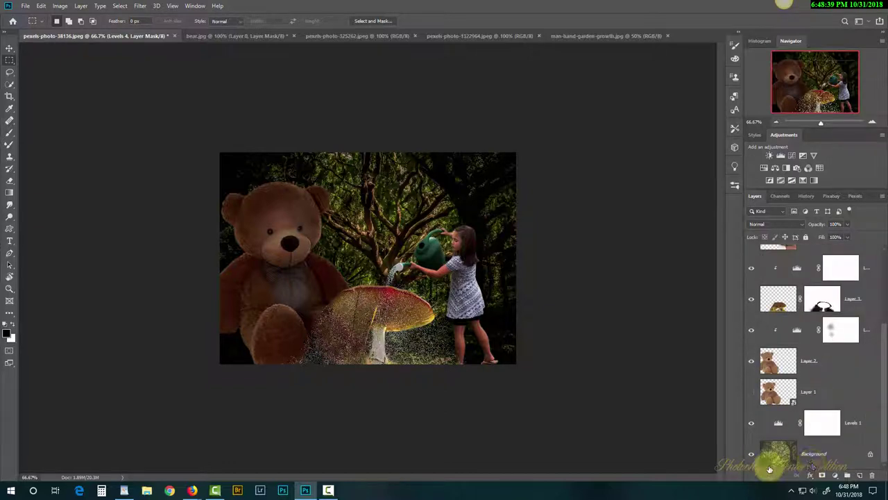
double_click(778, 424)
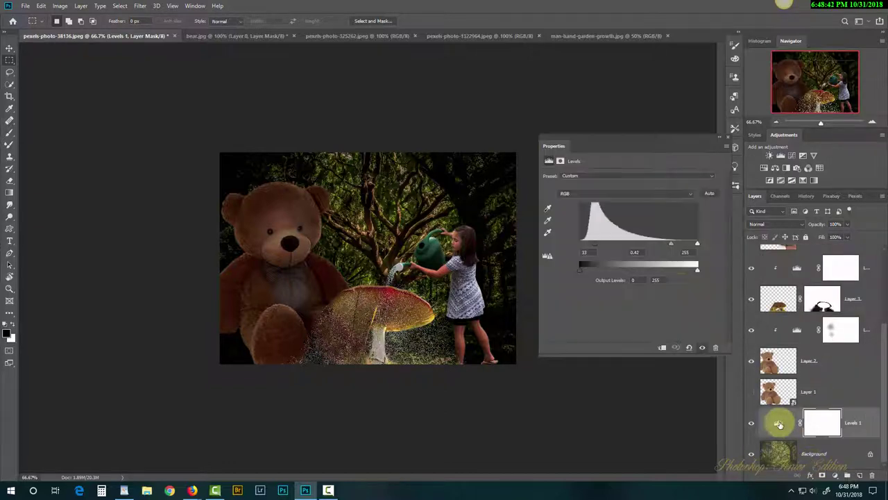
drag(671, 247, 679, 248)
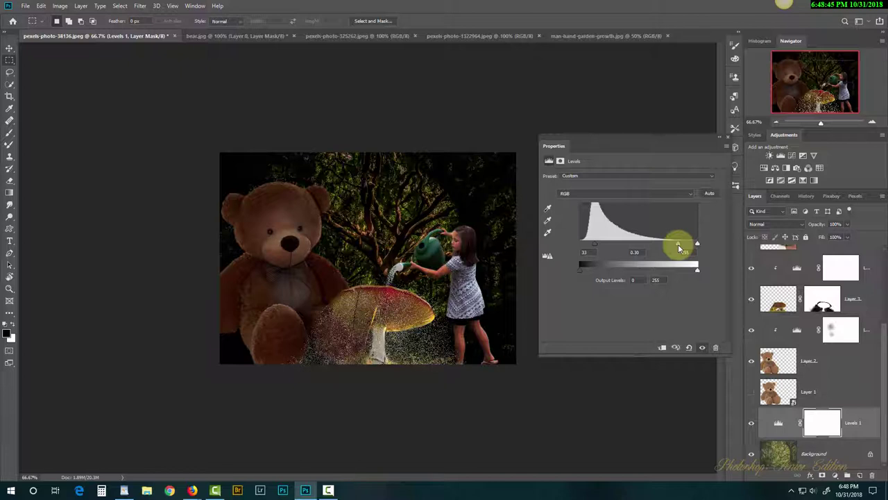
click(733, 136)
- Darken the teddy bear by setting the midtones of its clipped Levels adjustment to 0.23
double_click(797, 332)
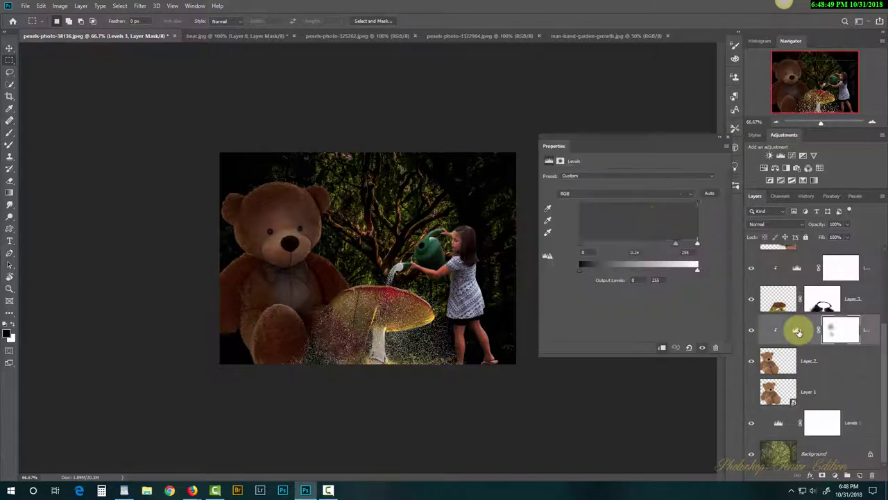
drag(678, 246, 683, 250)
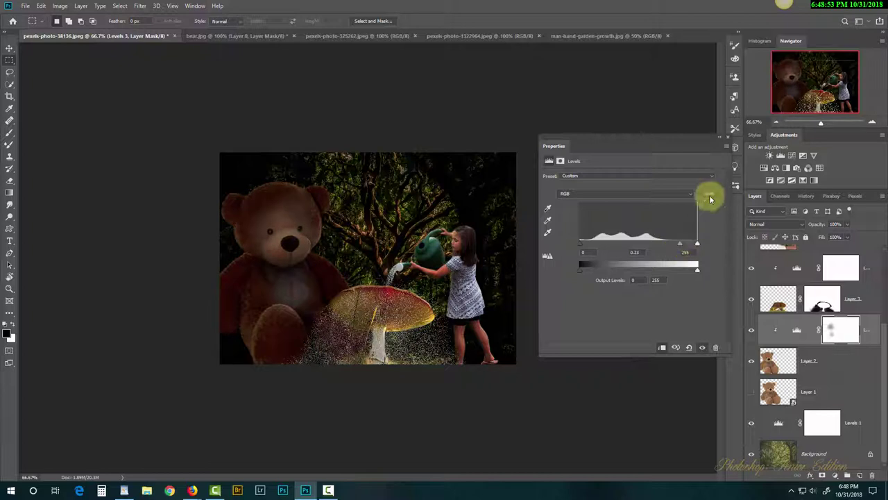
click(730, 140)
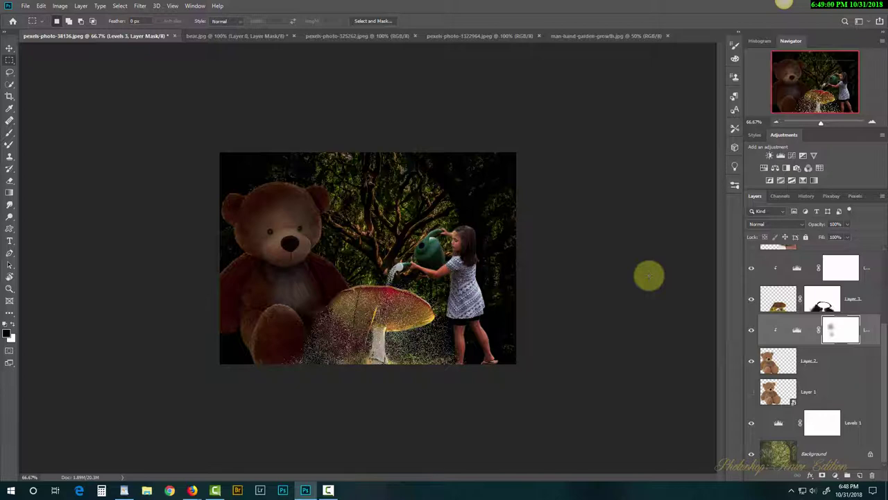
- Compare the composite with the mushroom layer and the bear's Levels adjustment each hidden and shown again
mouse_move(885, 390)
mouse_down()
mouse_move(881, 294)
mouse_move(882, 388)
mouse_up()
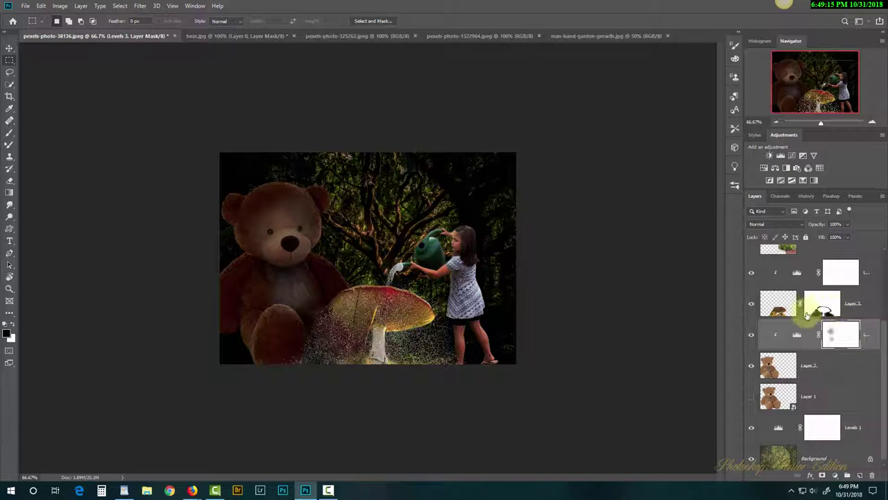
click(753, 305)
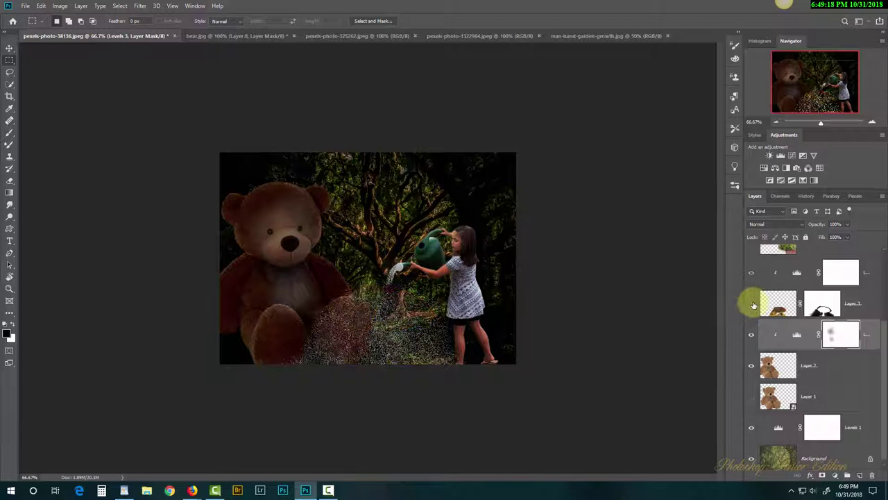
click(753, 305)
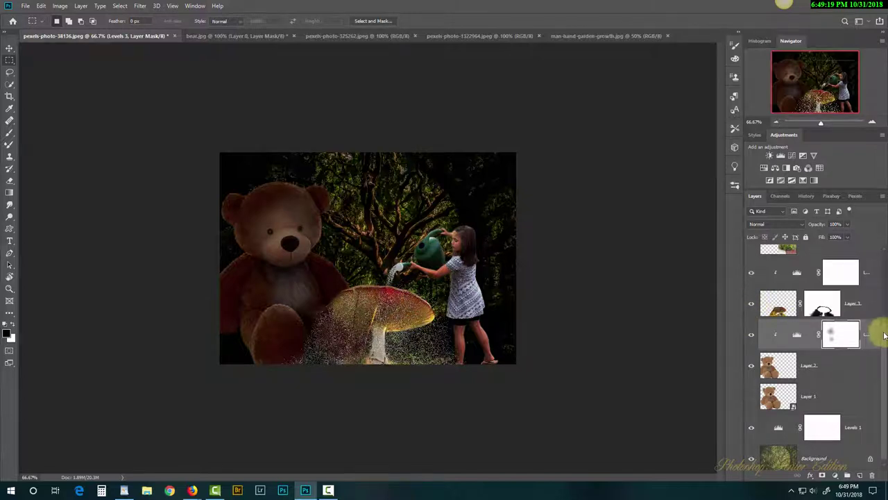
scroll(885, 333, up, 1)
scroll(885, 334, up, 2)
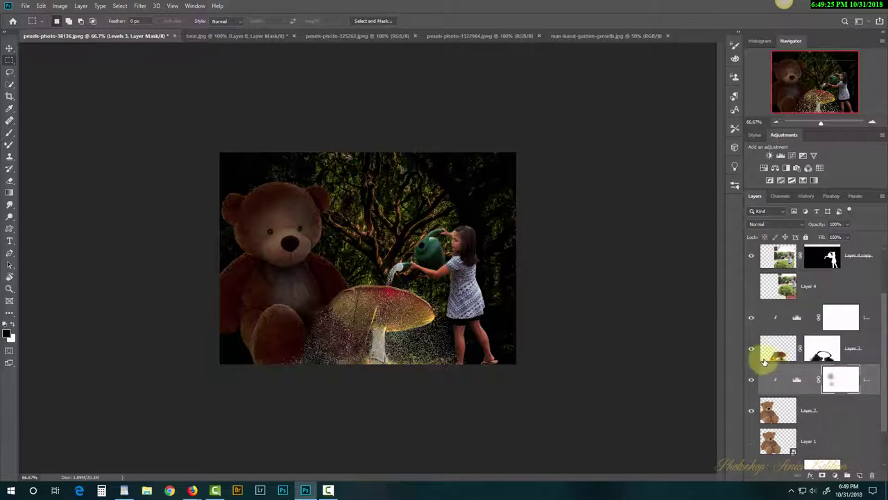
click(750, 381)
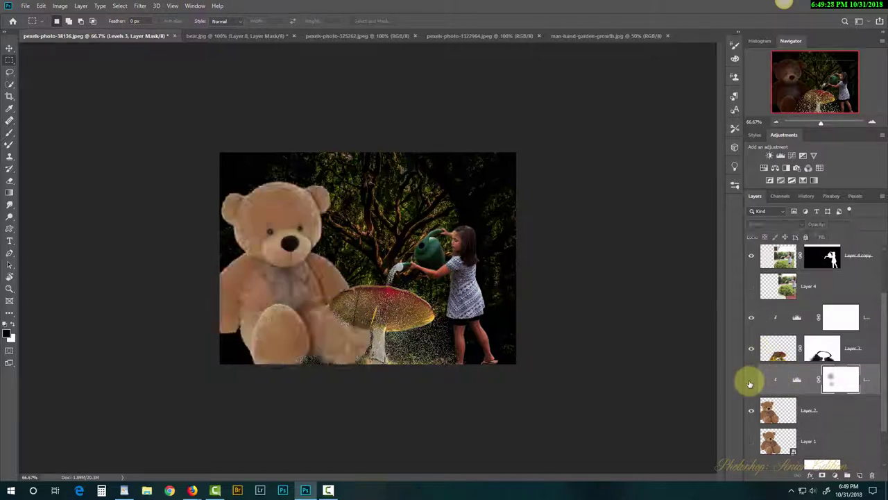
click(750, 382)
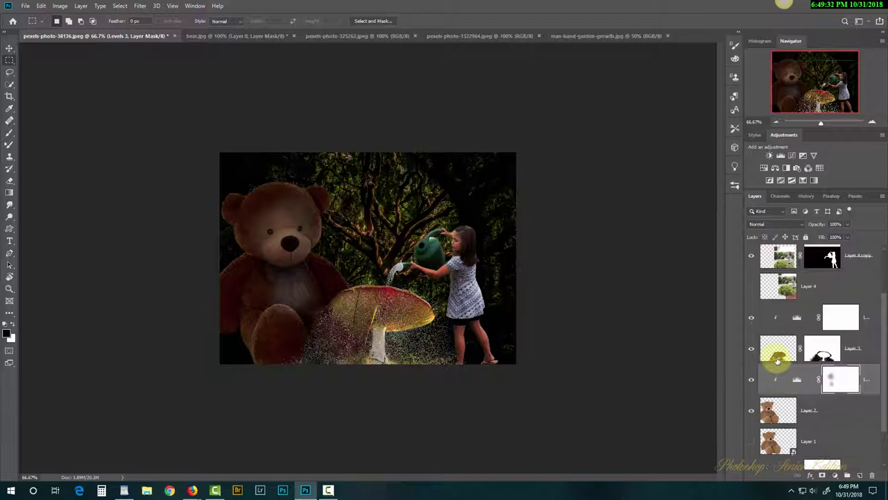
- Set the opacity of the dissolved spray on Layer 5 to 13%
drag(884, 357, 884, 315)
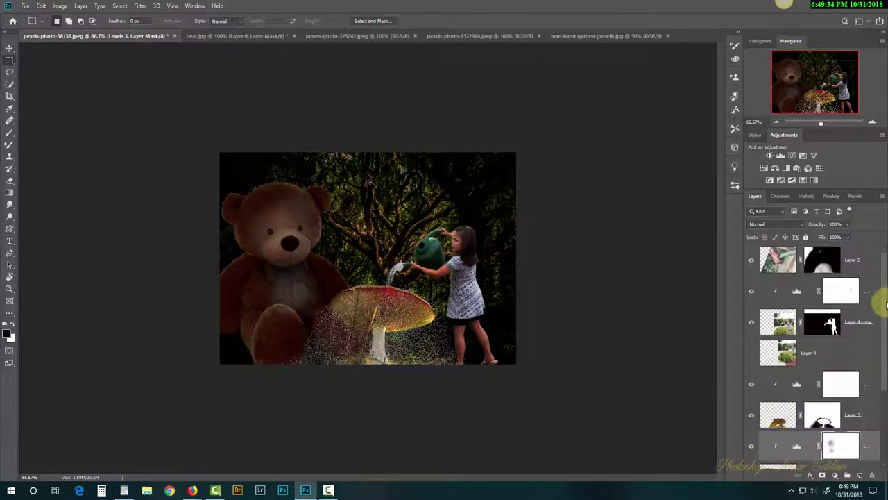
click(822, 257)
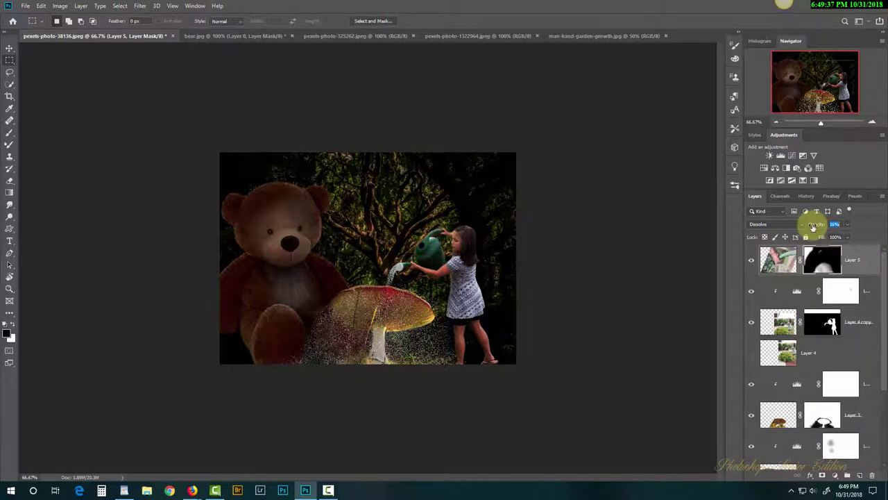
drag(812, 227, 809, 229)
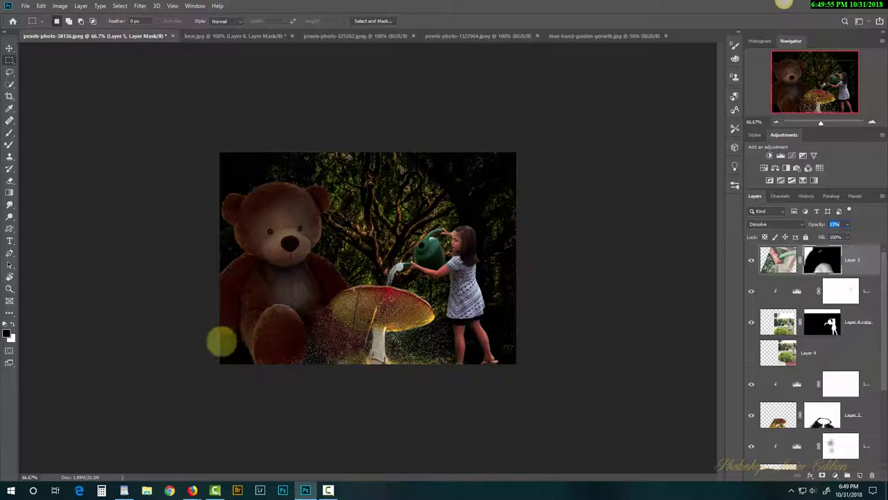
- Add a new empty layer directly above the Background layer, below Levels 1
drag(884, 385, 881, 458)
click(789, 460)
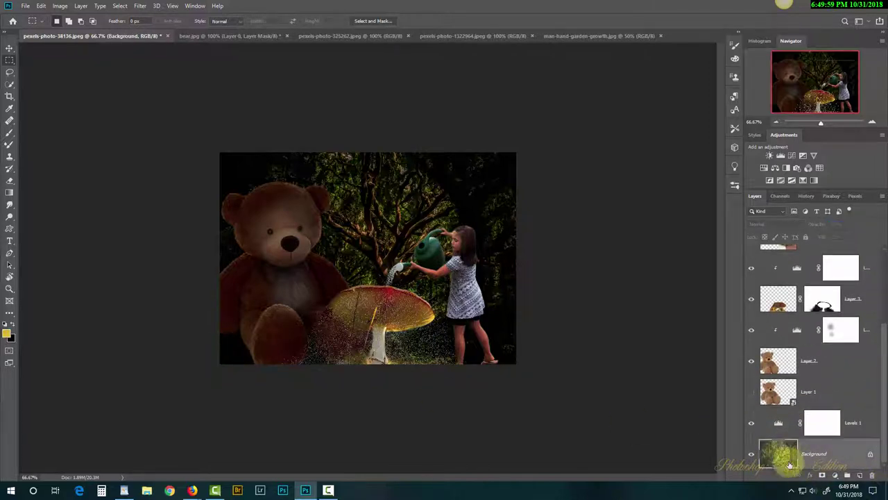
click(860, 477)
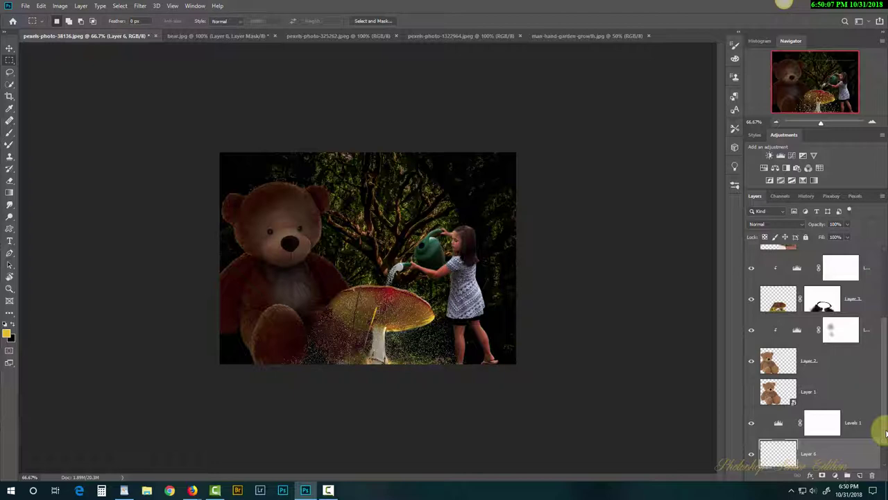
drag(878, 426, 886, 459)
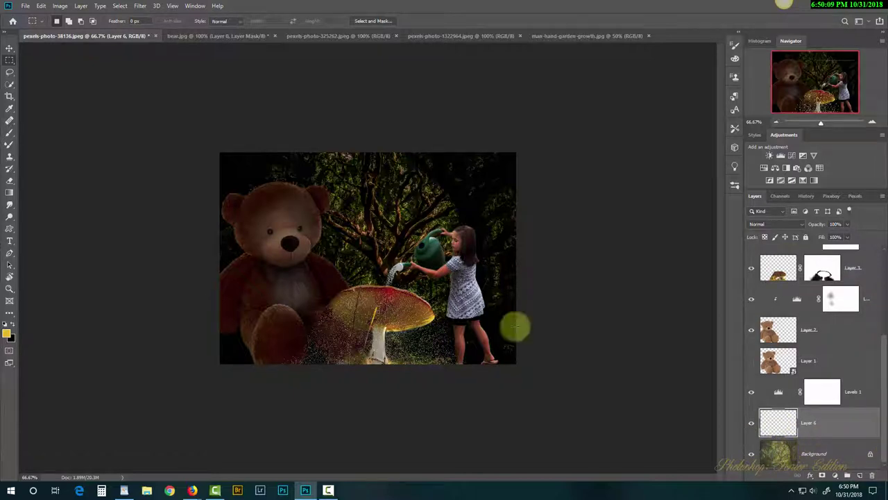
- Clone forest texture onto Layer 6 along the image's left edge beside the bear, using the Clone Stamp with Current & Below sampling
click(10, 156)
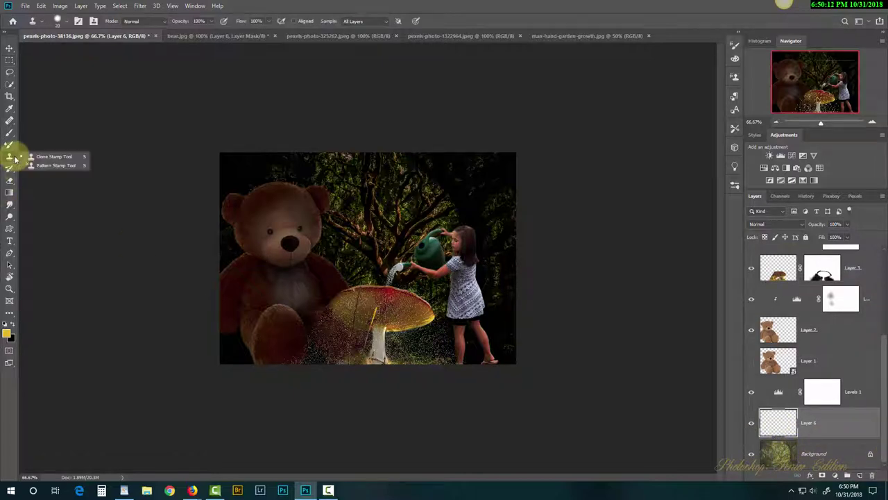
click(55, 157)
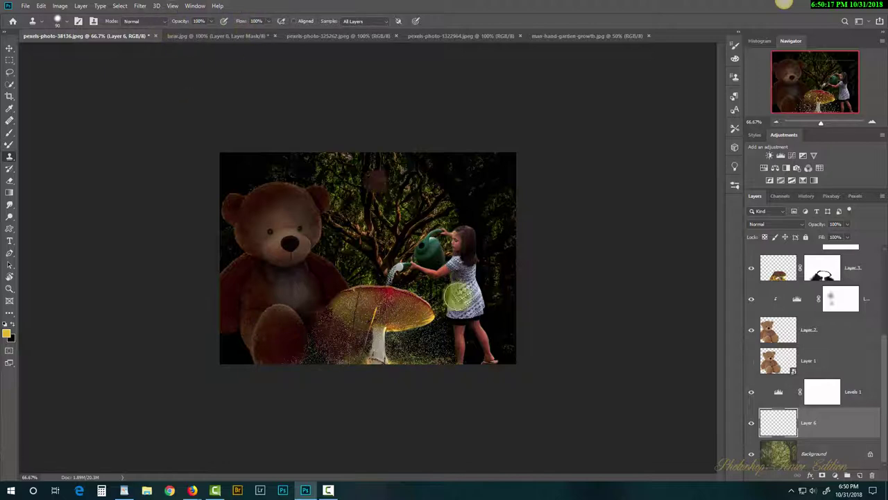
click(780, 453)
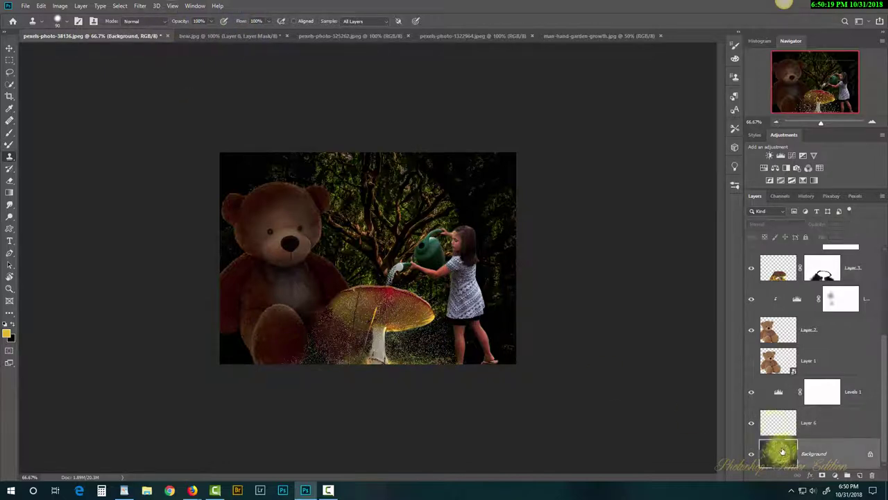
click(777, 425)
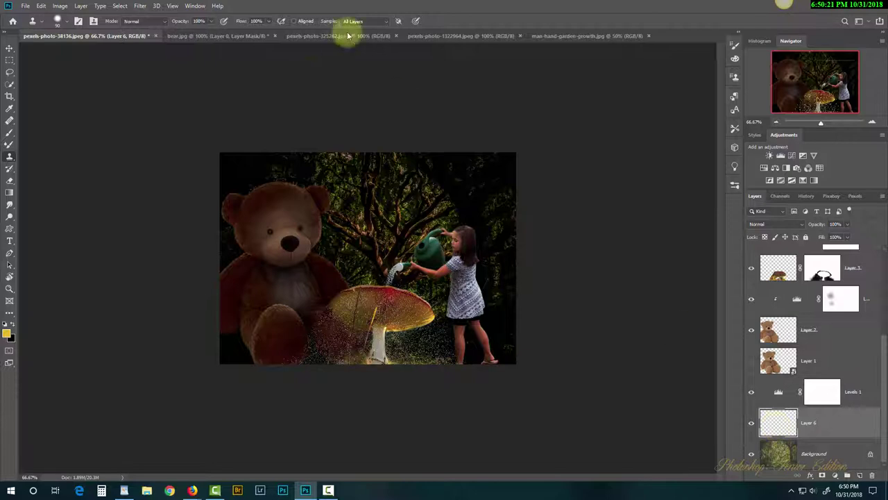
click(387, 25)
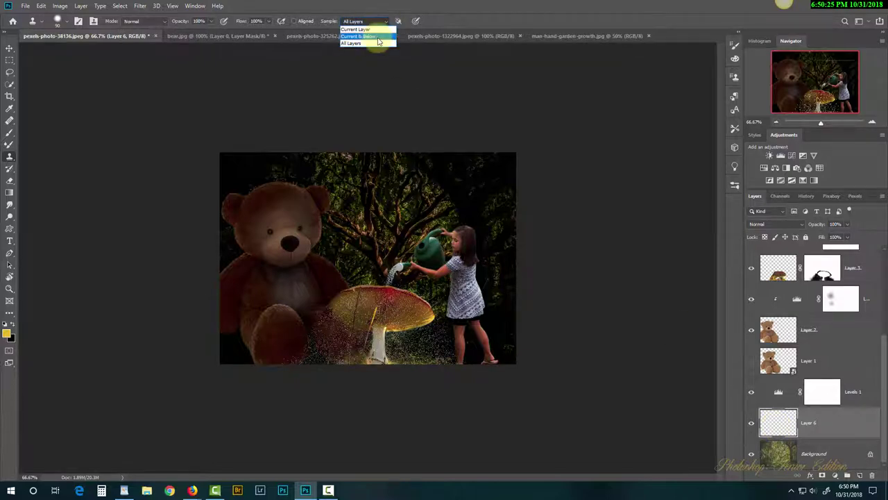
click(378, 38)
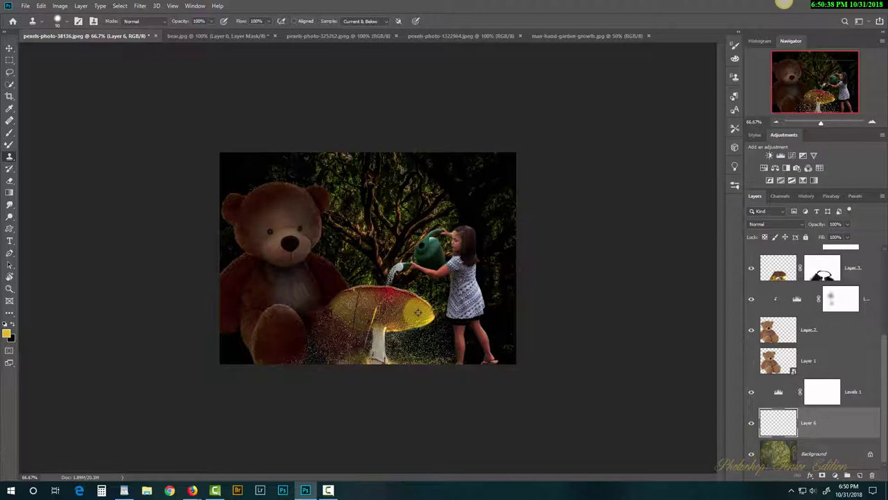
click(227, 341)
click(227, 350)
mouse_move(226, 350)
mouse_down()
mouse_move(238, 332)
mouse_move(225, 261)
mouse_up()
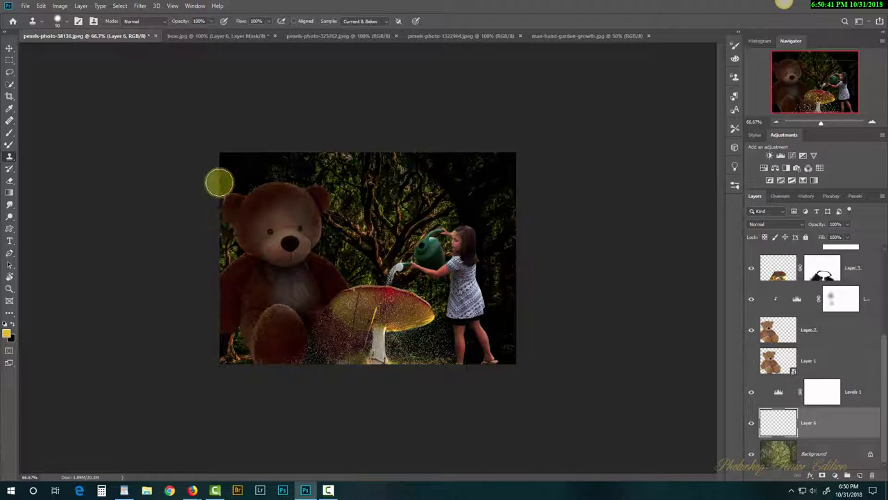